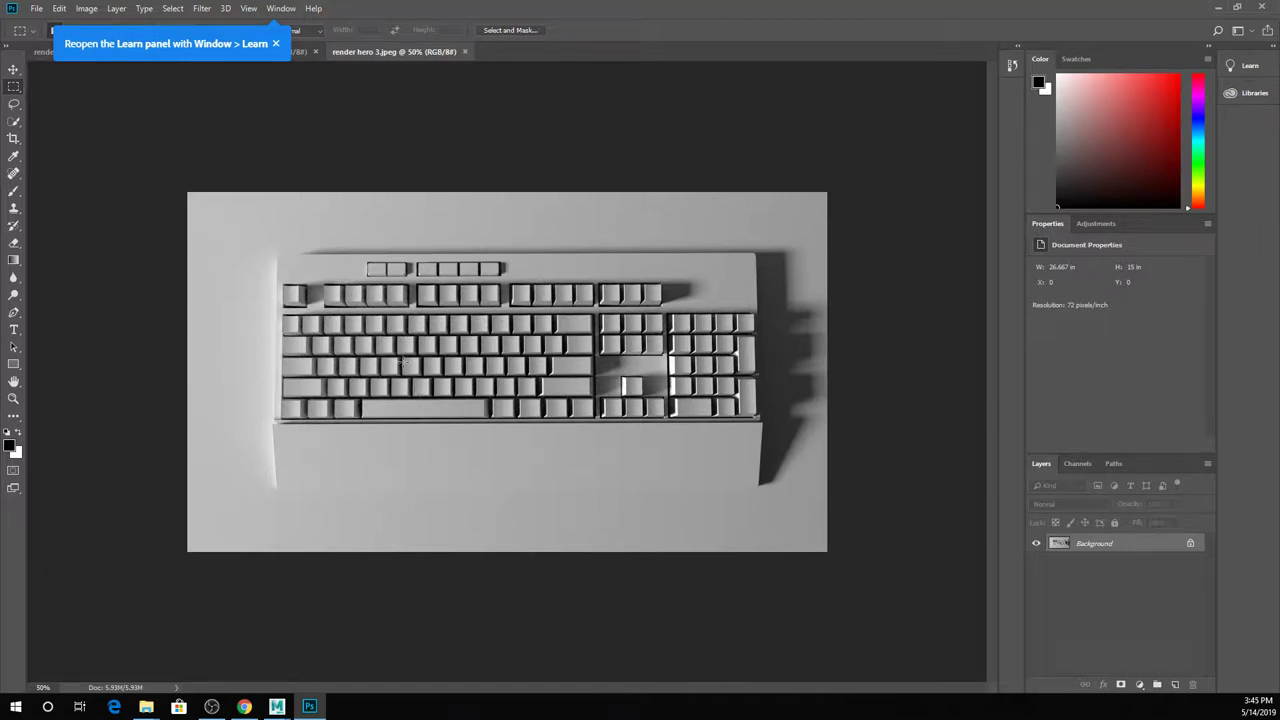
Review the three keyboard renders, render hero 1, 2 and 3, and dismiss the Learn panel tip.
{"action": "left_click", "coordinate": [301, 52]}
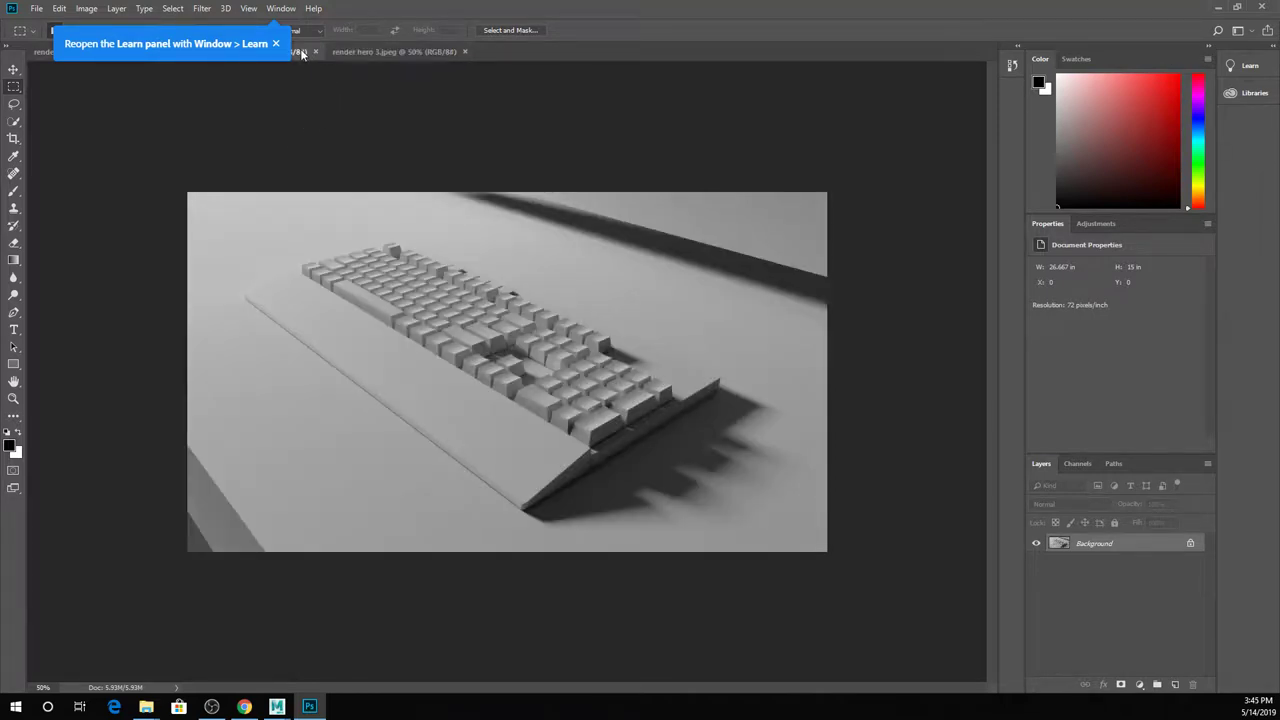
{"action": "left_click", "coordinate": [385, 51]}
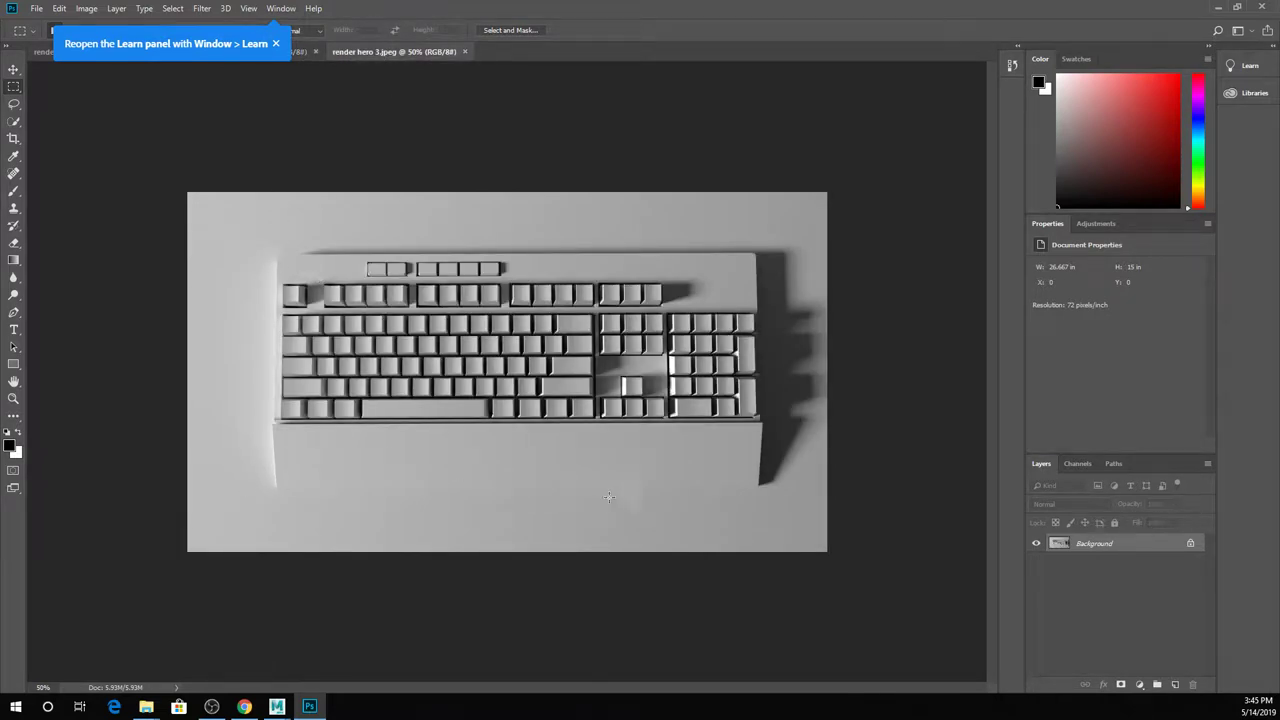
{"action": "left_click", "coordinate": [276, 42]}
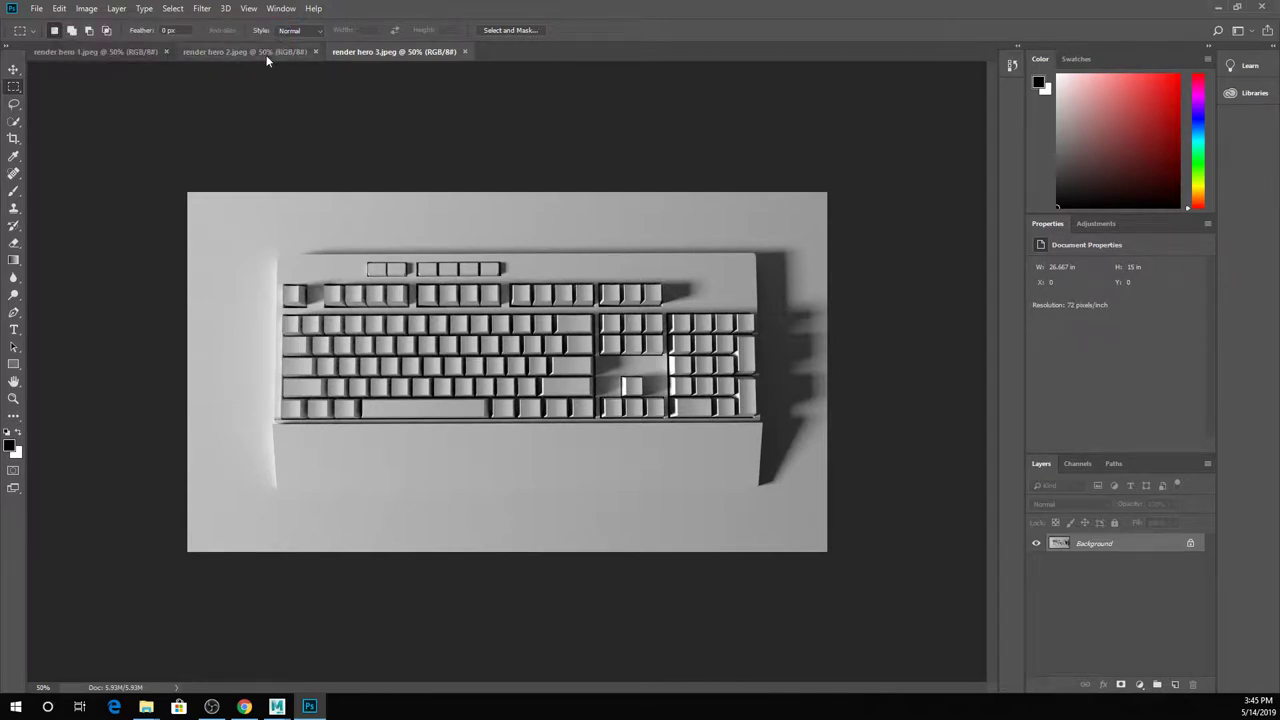
{"action": "left_click", "coordinate": [266, 55]}
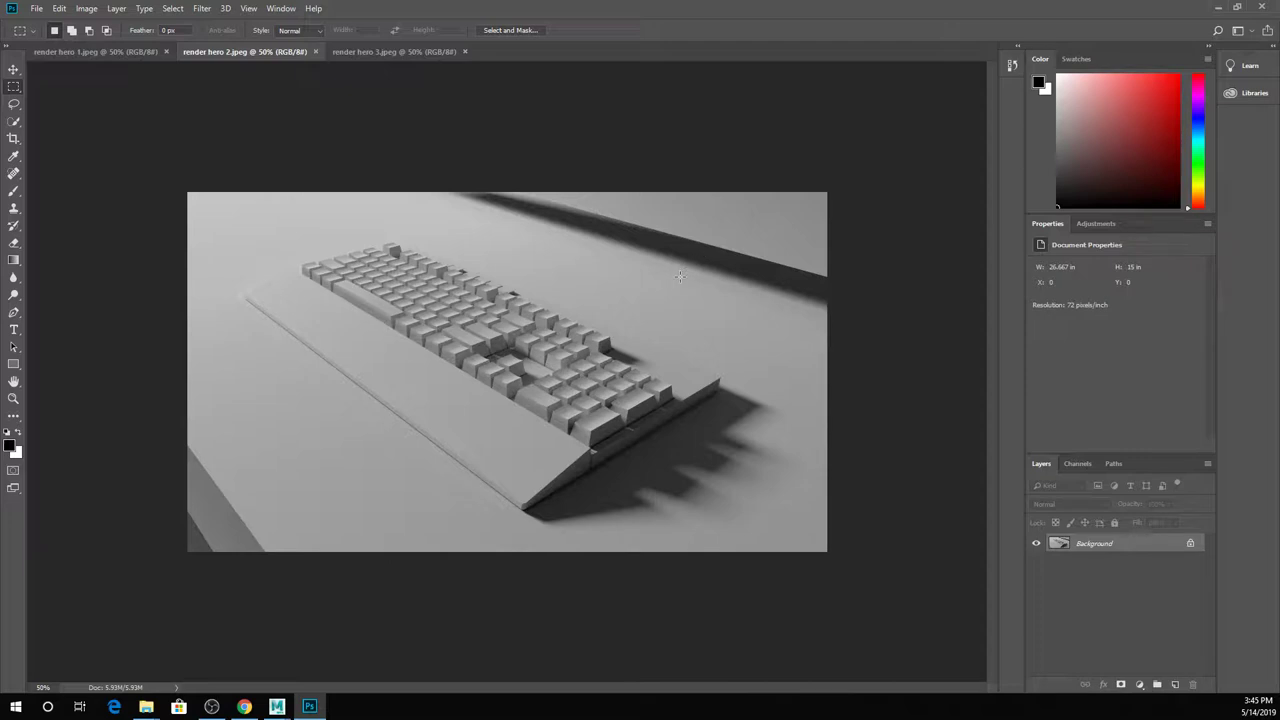
{"action": "left_click", "coordinate": [150, 53]}
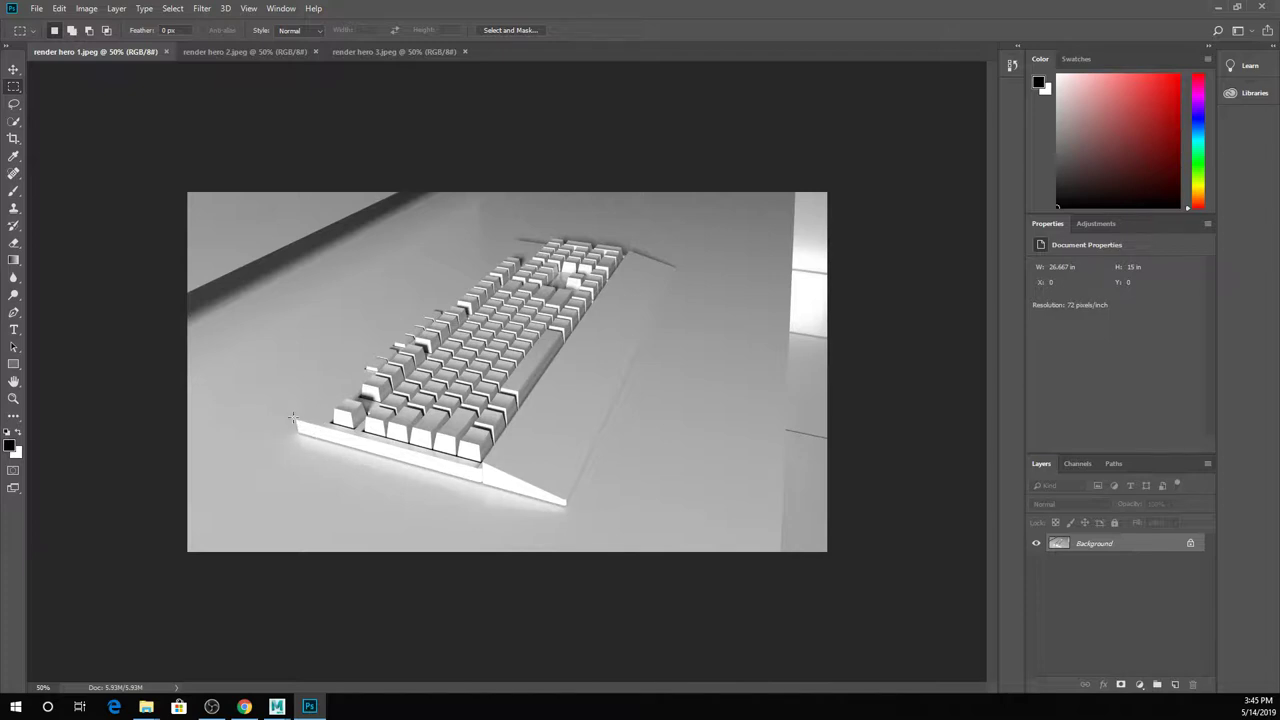
{"action": "left_click", "coordinate": [268, 52]}
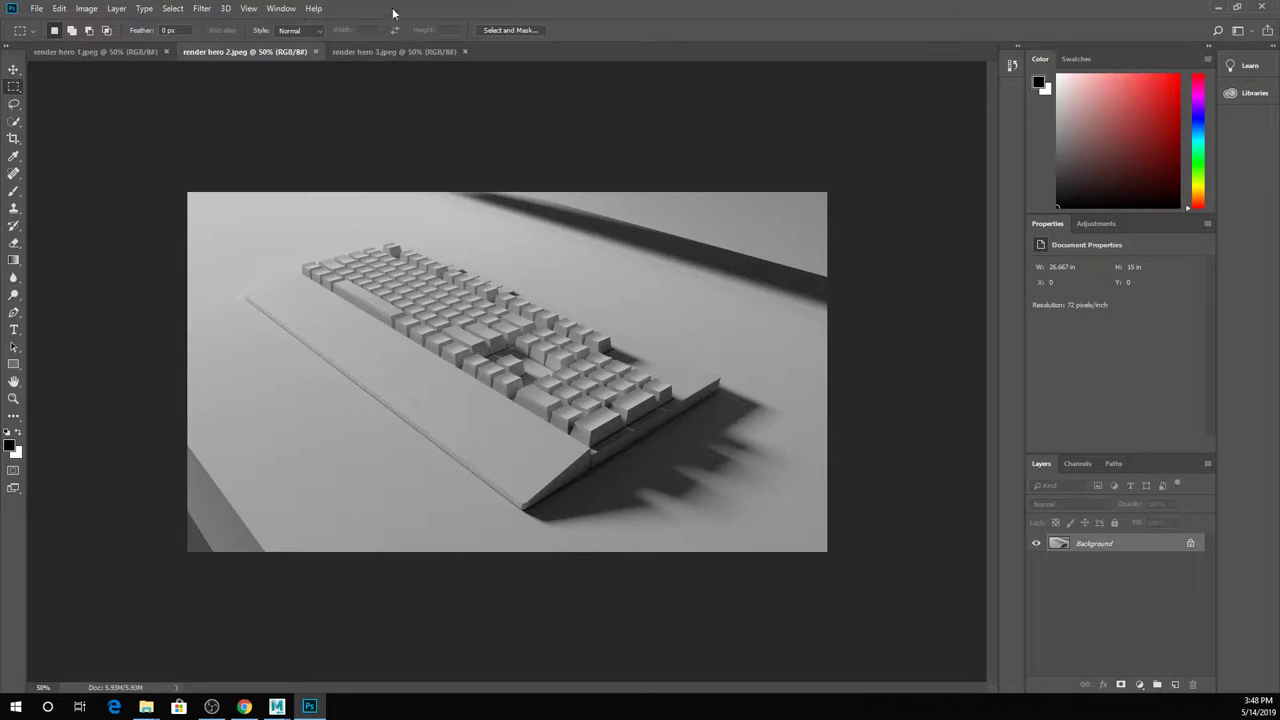
{"action": "left_click", "coordinate": [387, 48]}
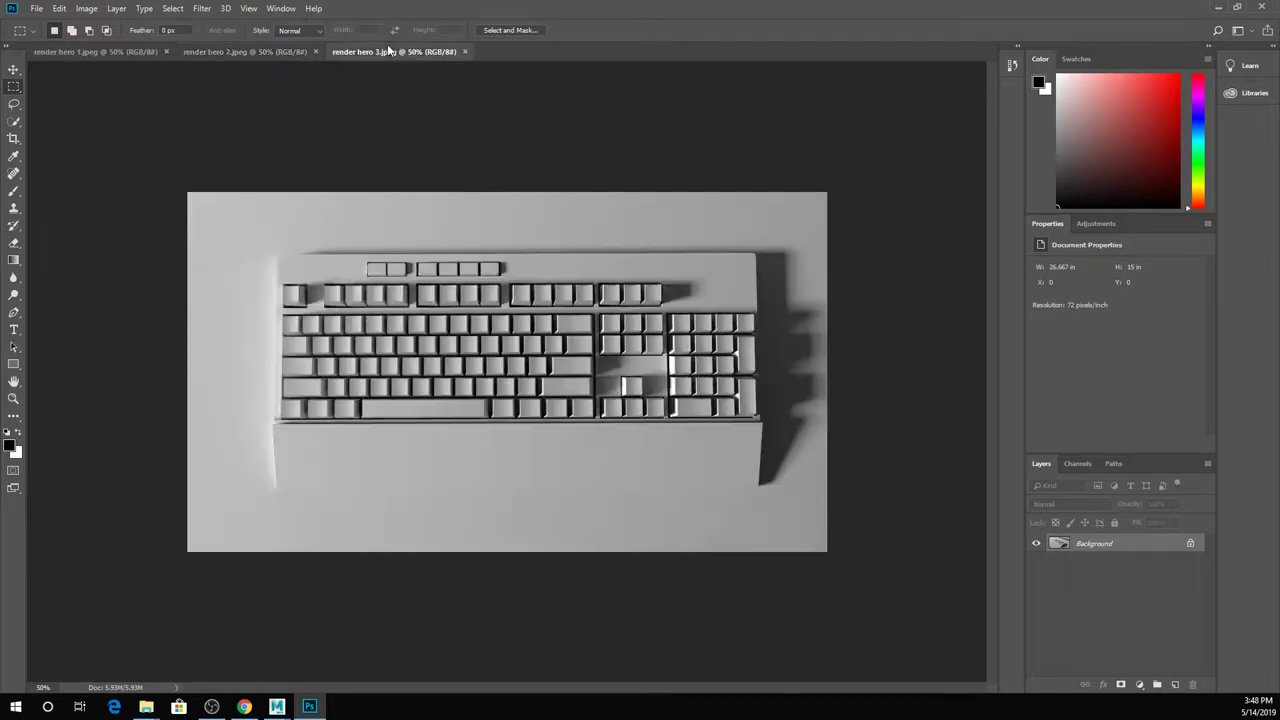
Close the three keyboard render images, render hero 1, 2 and 3.
{"action": "left_click", "coordinate": [463, 52]}
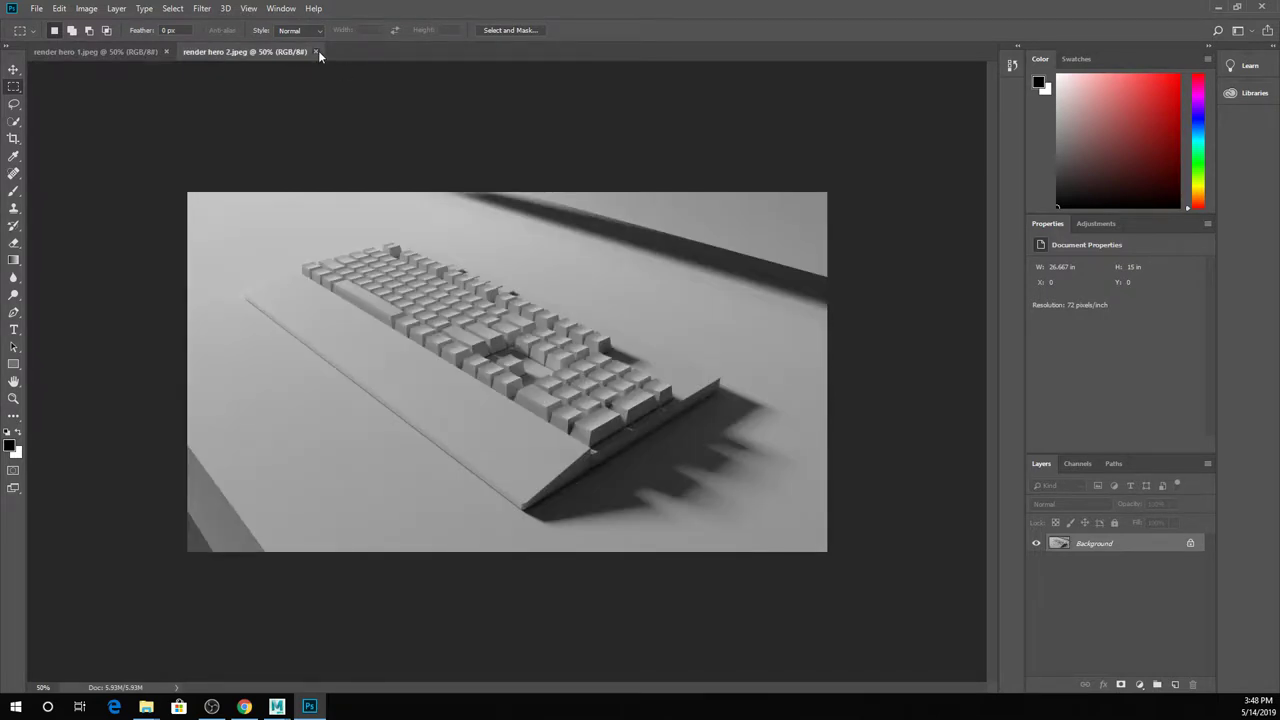
{"action": "left_click", "coordinate": [316, 52]}
{"action": "left_click", "coordinate": [168, 52]}
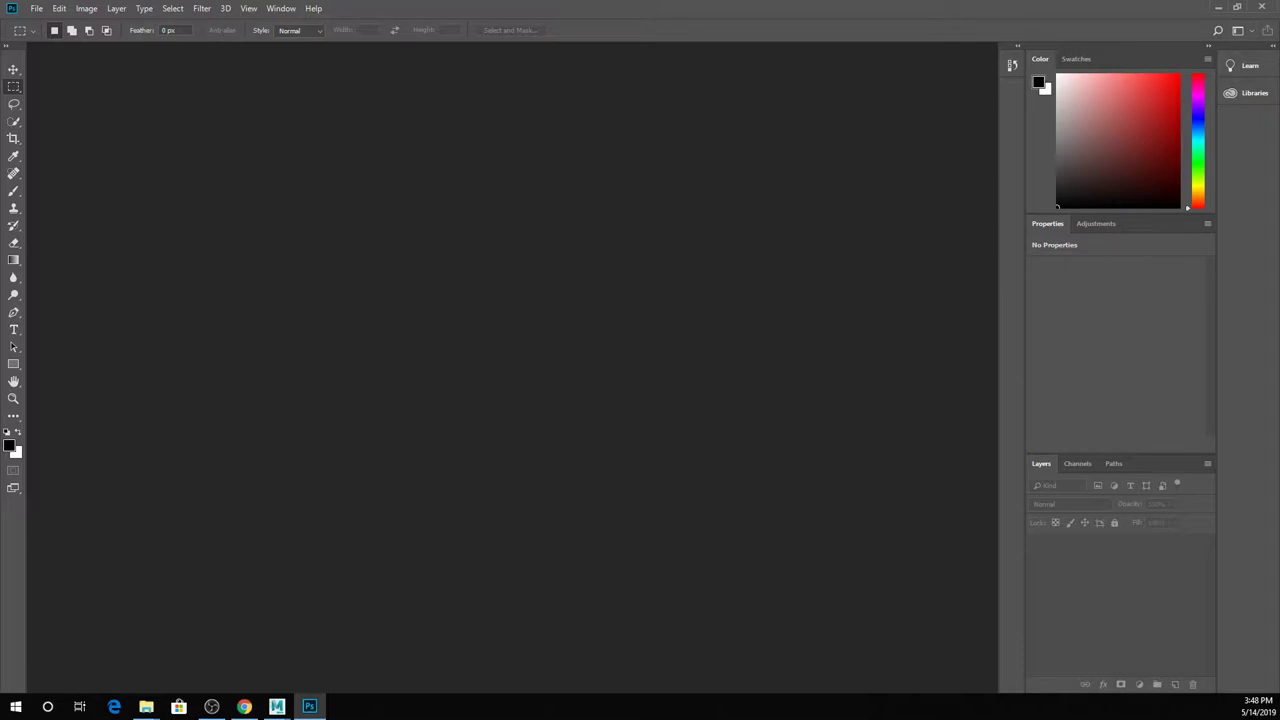
Switch to File Explorer and go back up from the images folder to the main gradebook folder in Downloads.
{"action": "mouse_move", "coordinate": [146, 707]}
{"action": "left_click", "coordinate": [330, 645]}
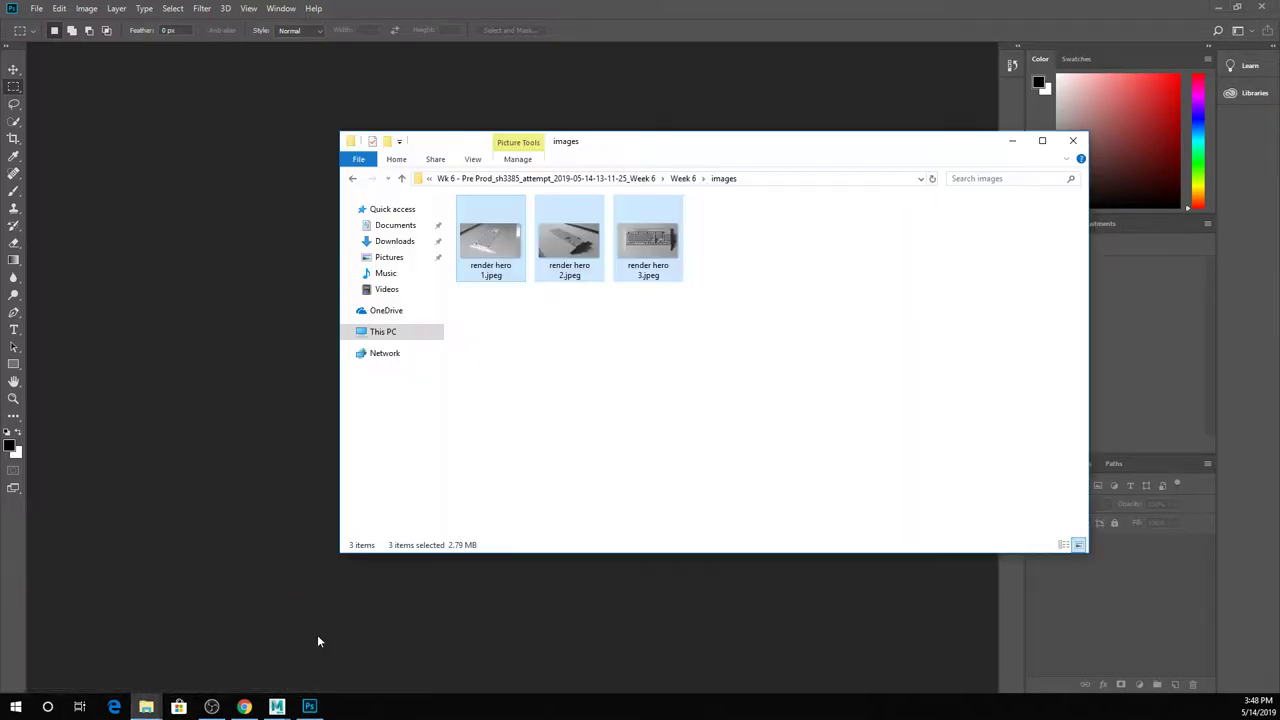
{"action": "left_click", "coordinate": [680, 179]}
{"action": "left_click", "coordinate": [530, 180]}
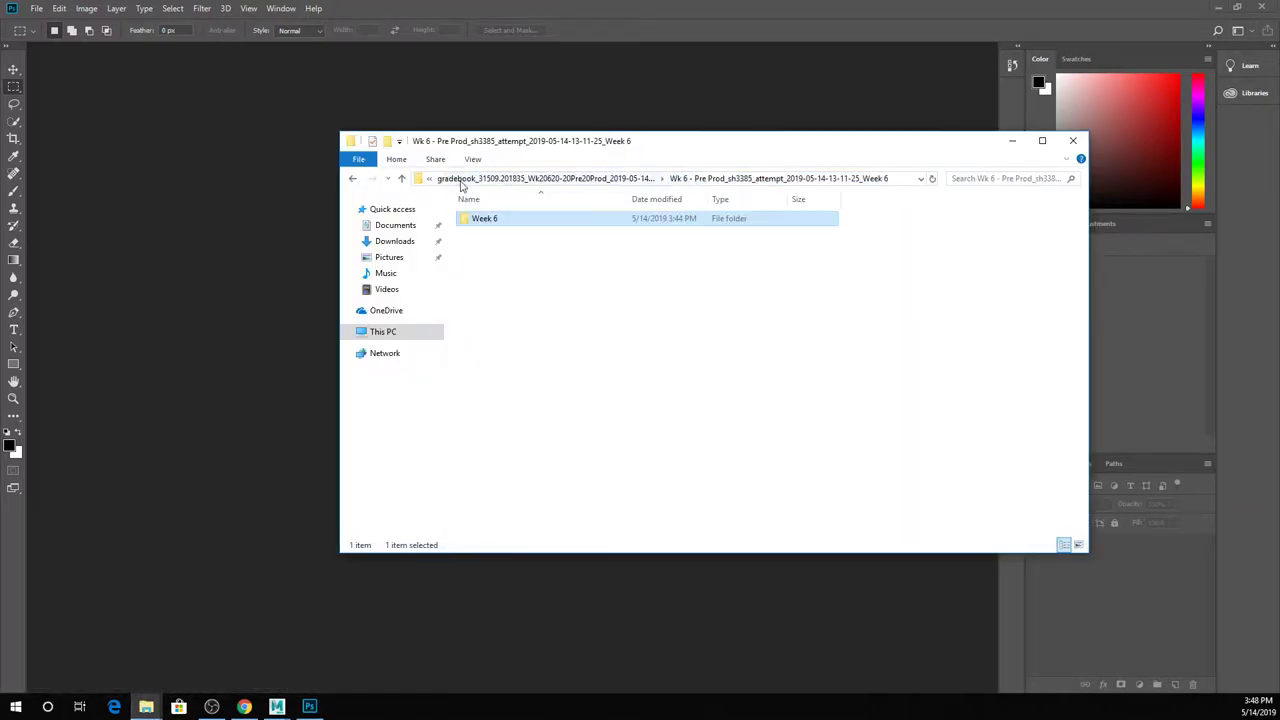
{"action": "left_click", "coordinate": [495, 180]}
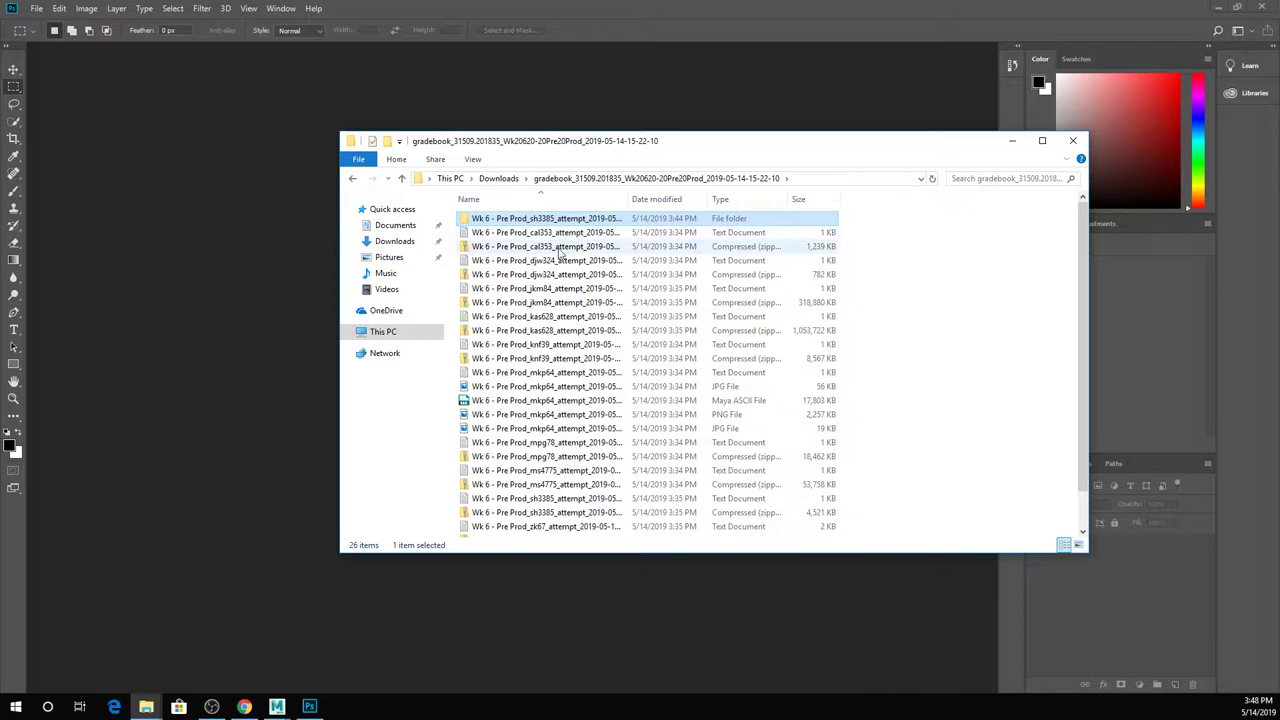
Extract the zipped Week6Anim141 submission into its own folder and close the compressed folder's window.
{"action": "double_click", "coordinate": [600, 246]}
{"action": "left_click", "coordinate": [565, 162]}
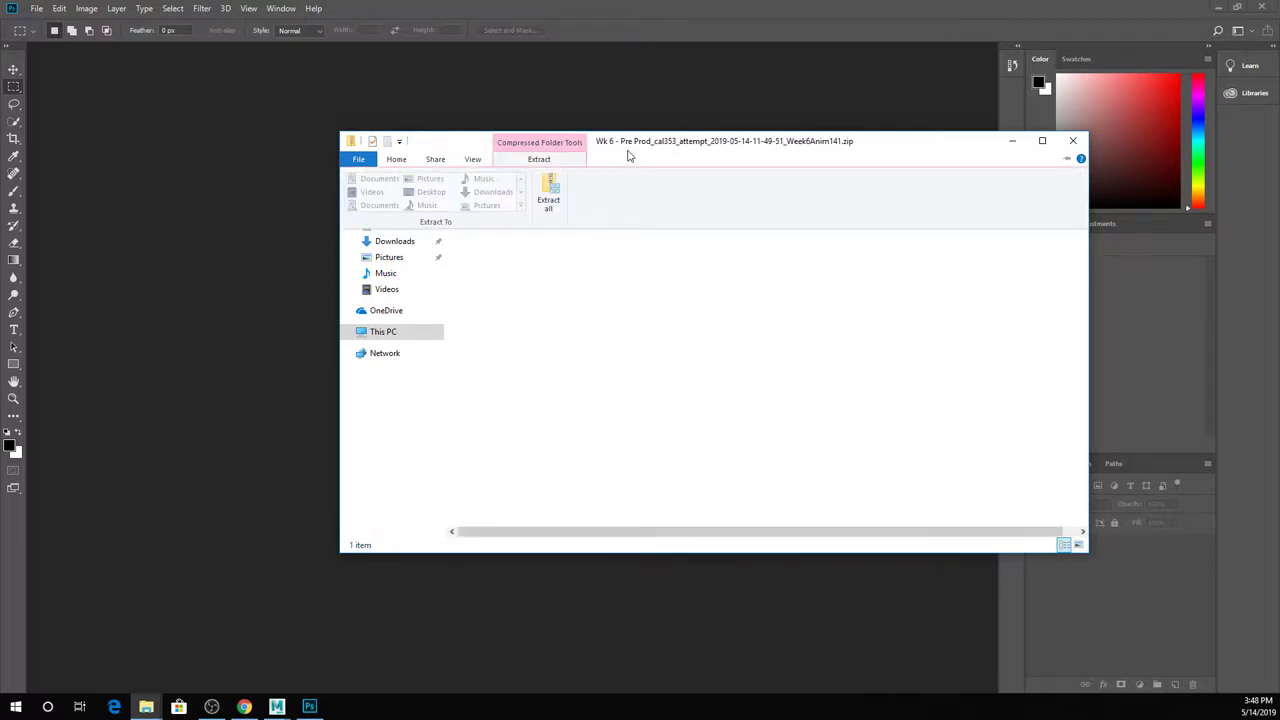
{"action": "left_click", "coordinate": [550, 190]}
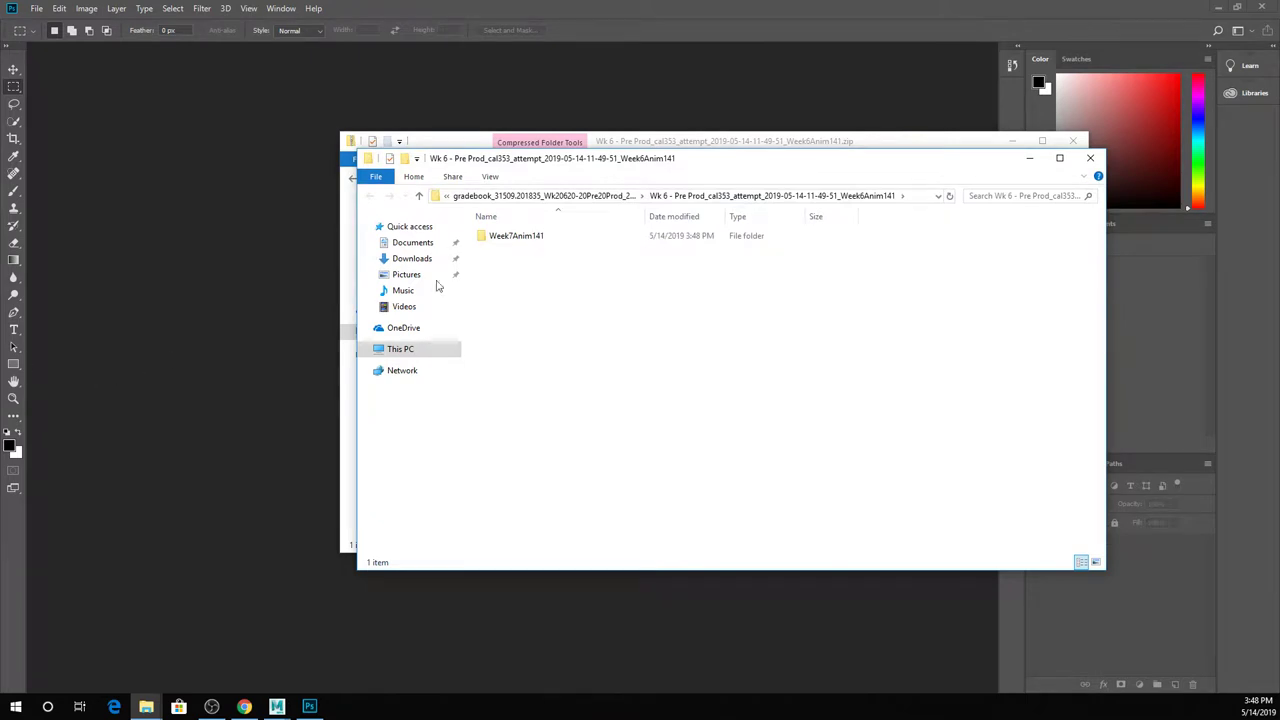
{"action": "left_click", "coordinate": [1073, 140]}
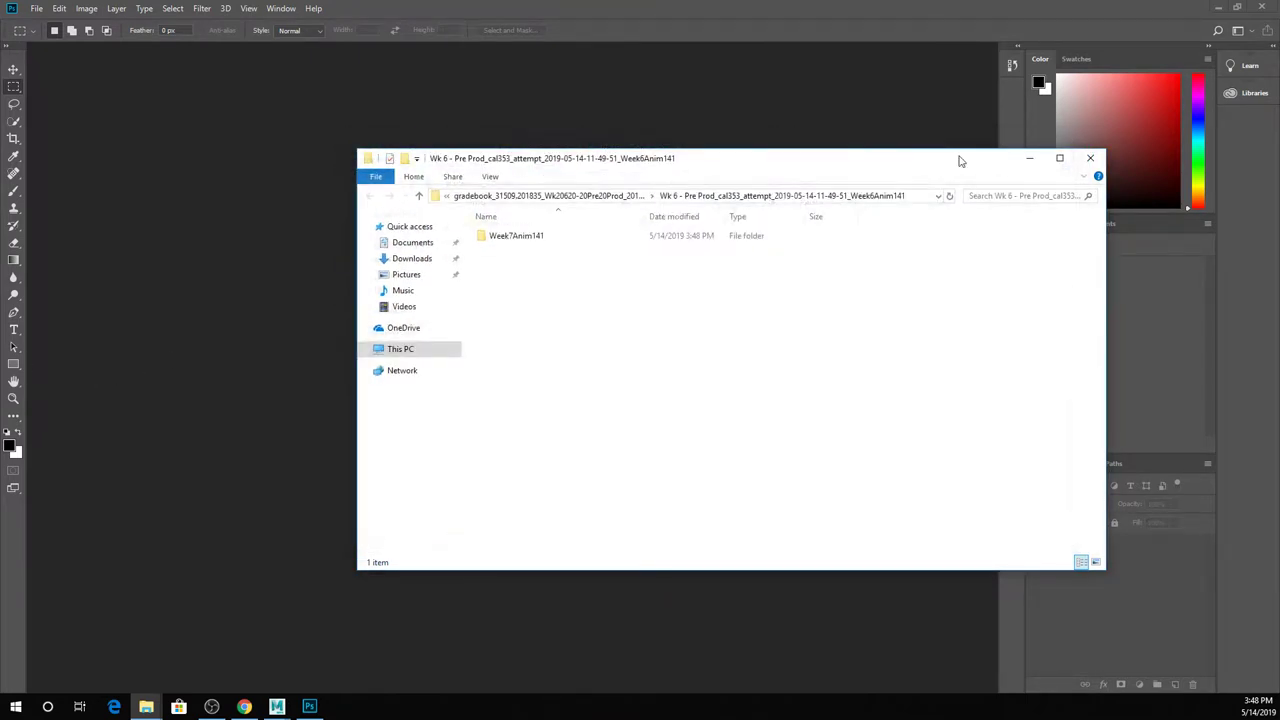
Open MiniFridge.jpeg from the images folder of the Week7Anim141 project in Photoshop.
{"action": "double_click", "coordinate": [531, 238]}
{"action": "double_click", "coordinate": [523, 236]}
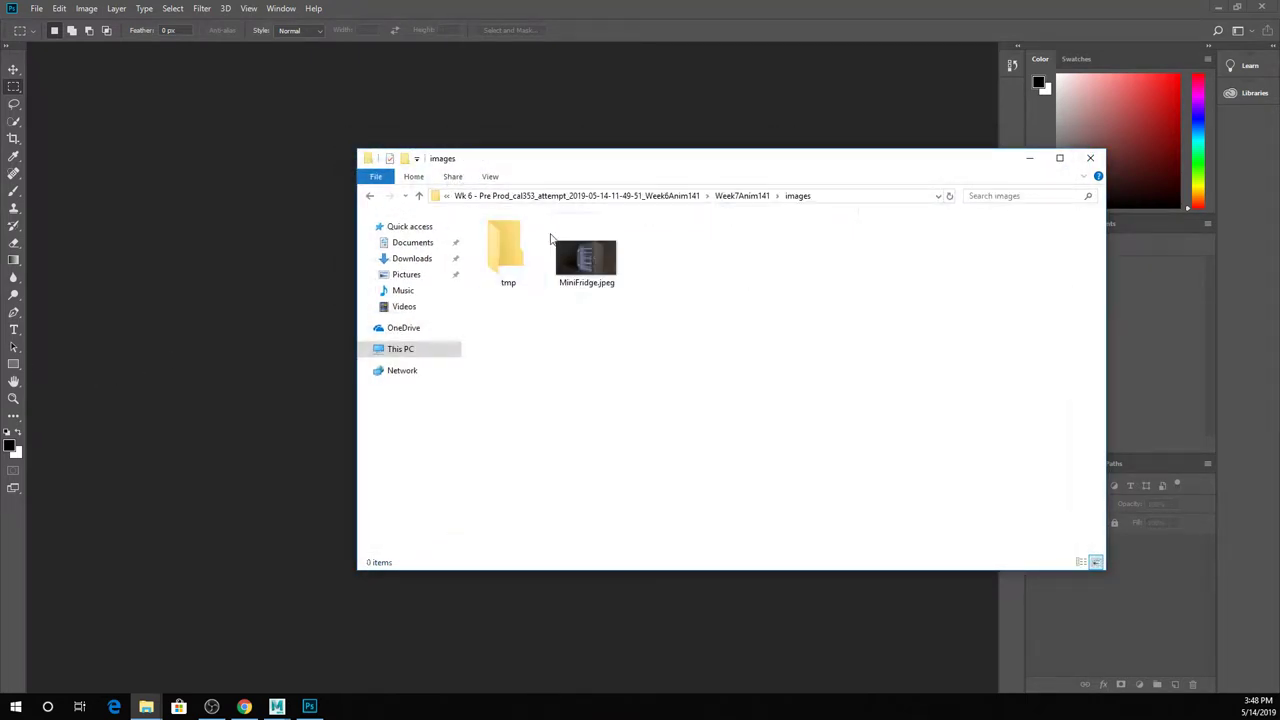
{"action": "double_click", "coordinate": [585, 258]}
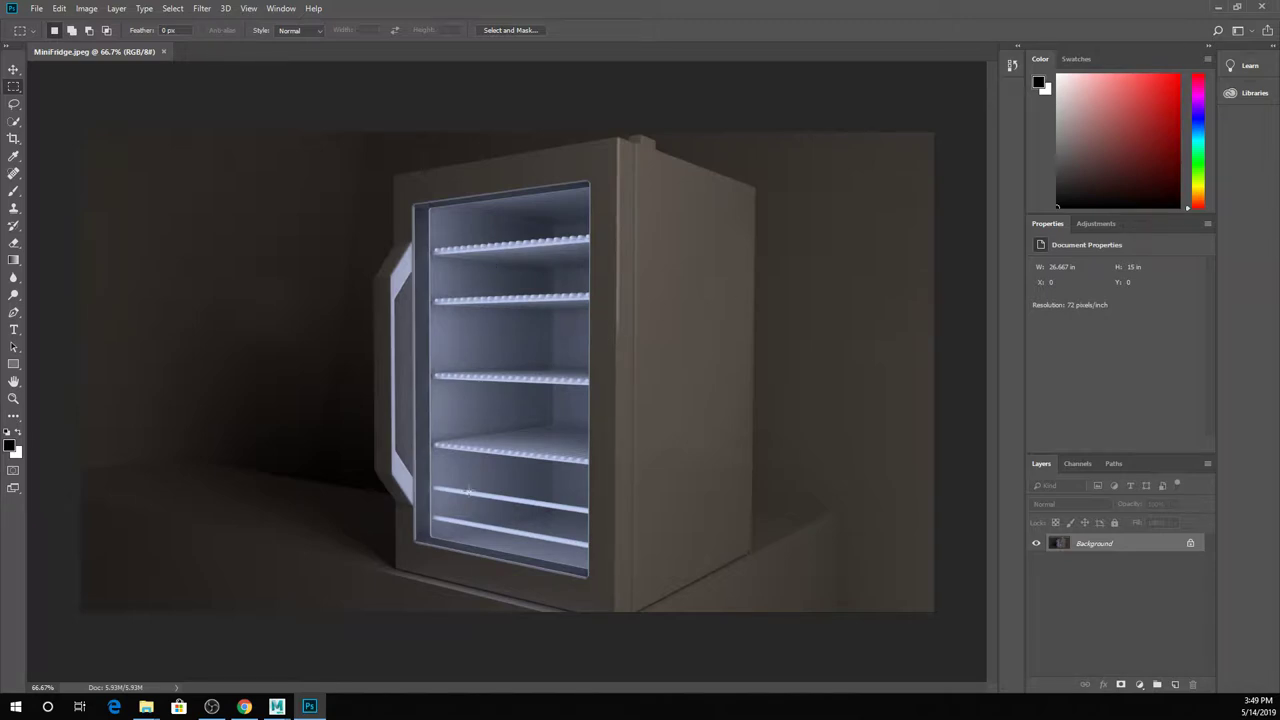
Load MiniFridge.ma from the Week7Anim141 scenes folder into Maya and bring the Maya window to the front.
{"action": "mouse_move", "coordinate": [277, 706]}
{"action": "left_click", "coordinate": [355, 640]}
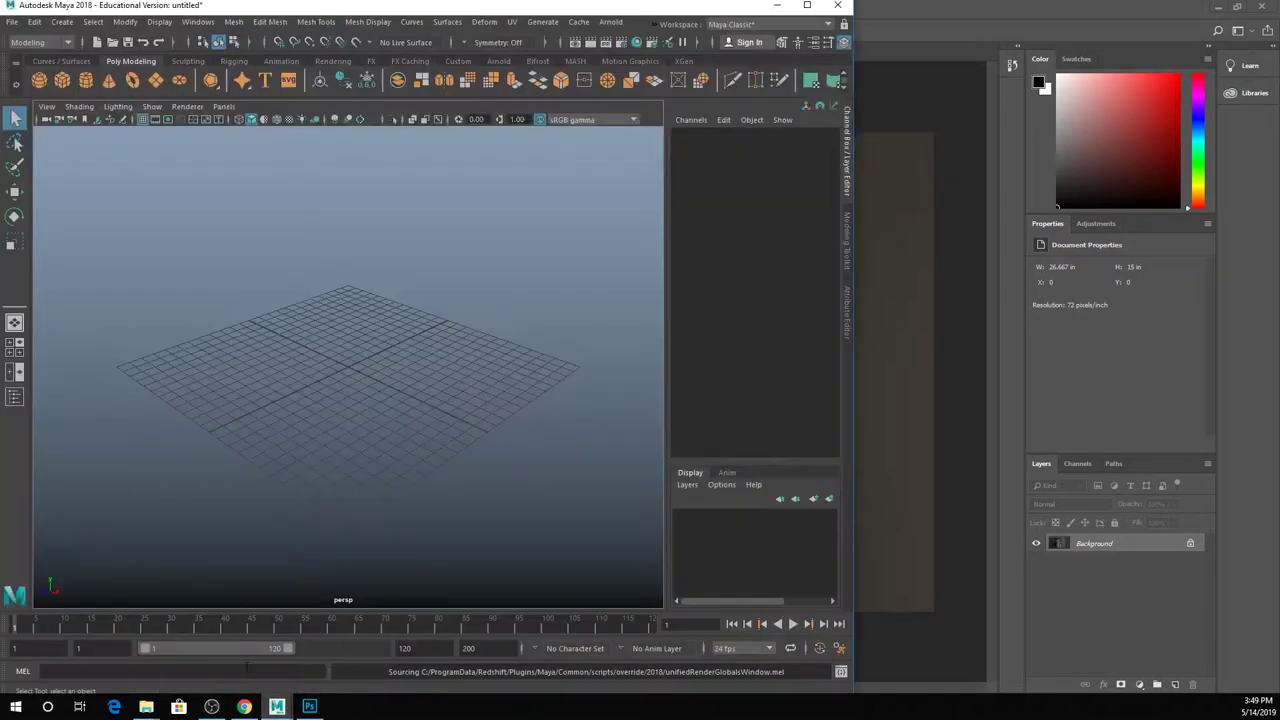
{"action": "mouse_move", "coordinate": [147, 708]}
{"action": "left_click", "coordinate": [337, 651]}
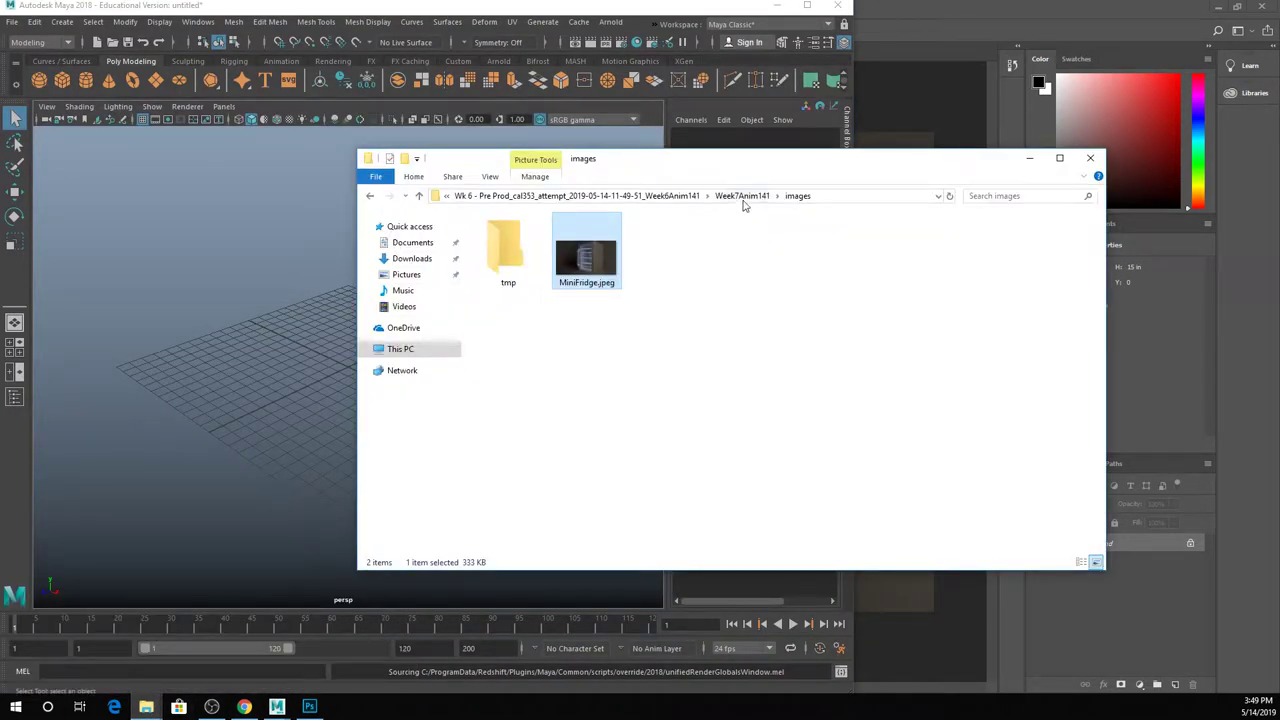
{"action": "left_click", "coordinate": [743, 200]}
{"action": "double_click", "coordinate": [643, 249]}
{"action": "left_click_drag", "start_coordinate": [643, 249], "coordinate": [284, 264]}
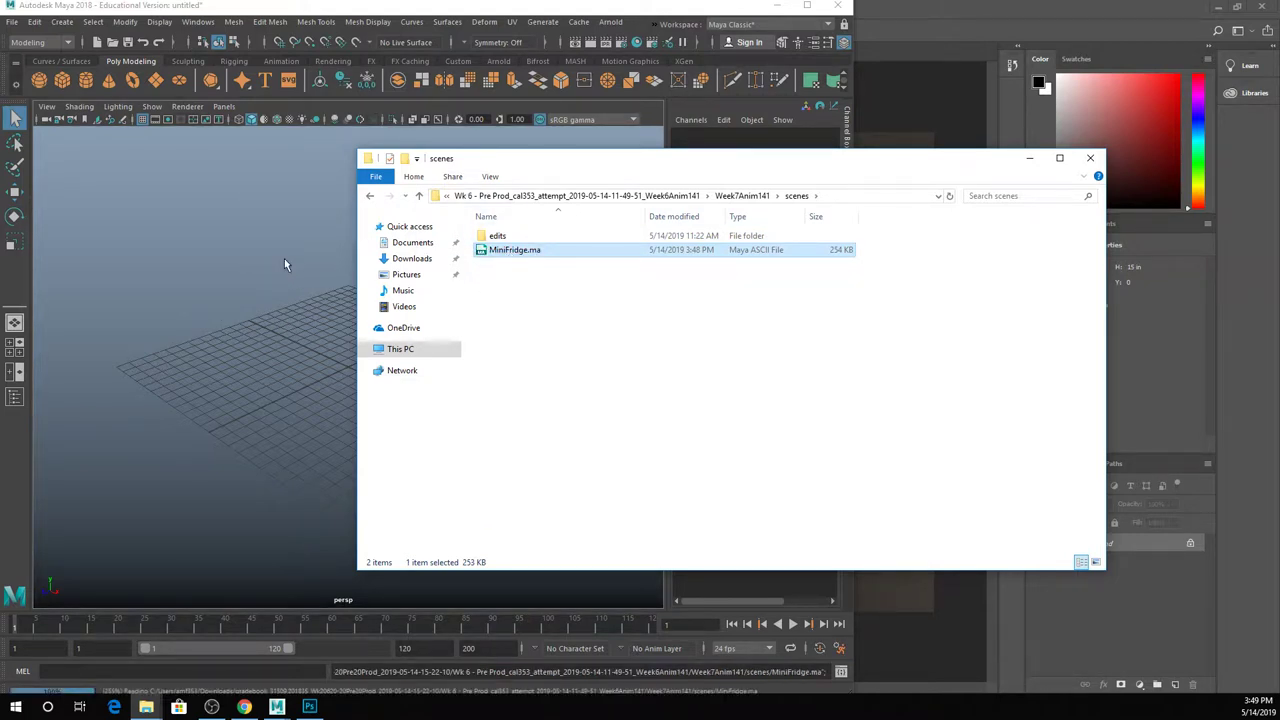
{"action": "left_click", "coordinate": [858, 94]}
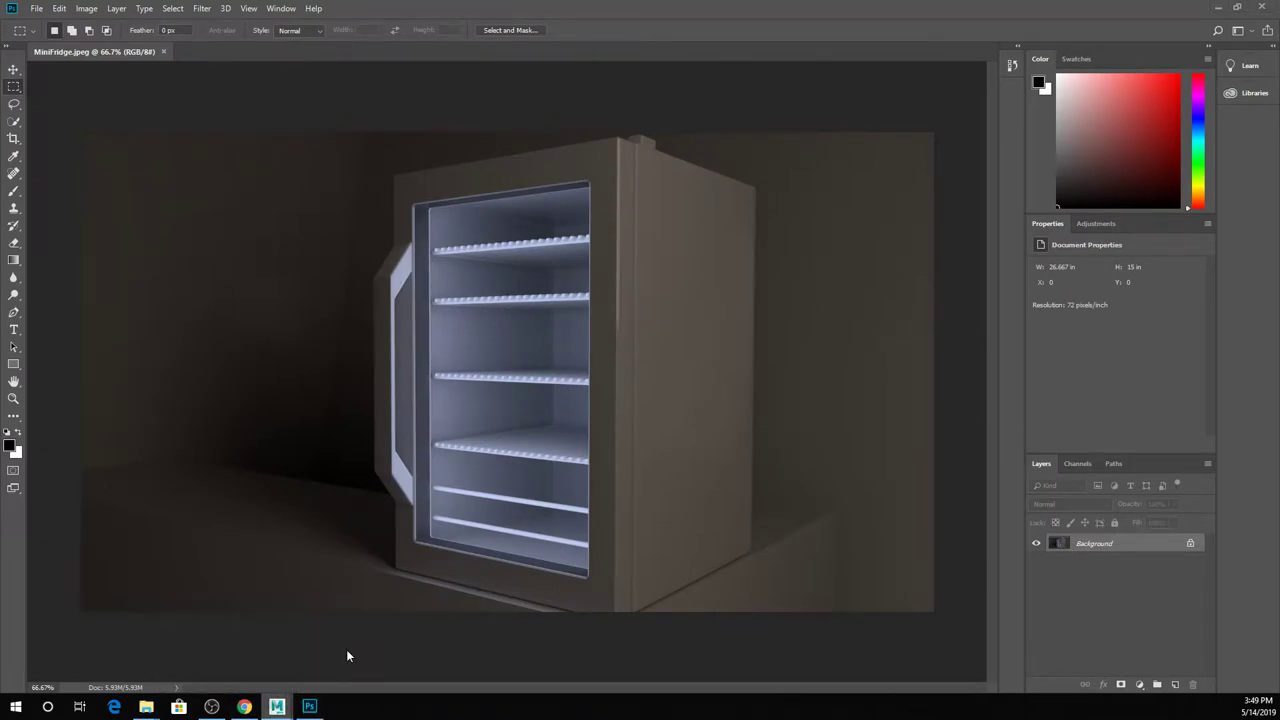
{"action": "left_click", "coordinate": [277, 706]}
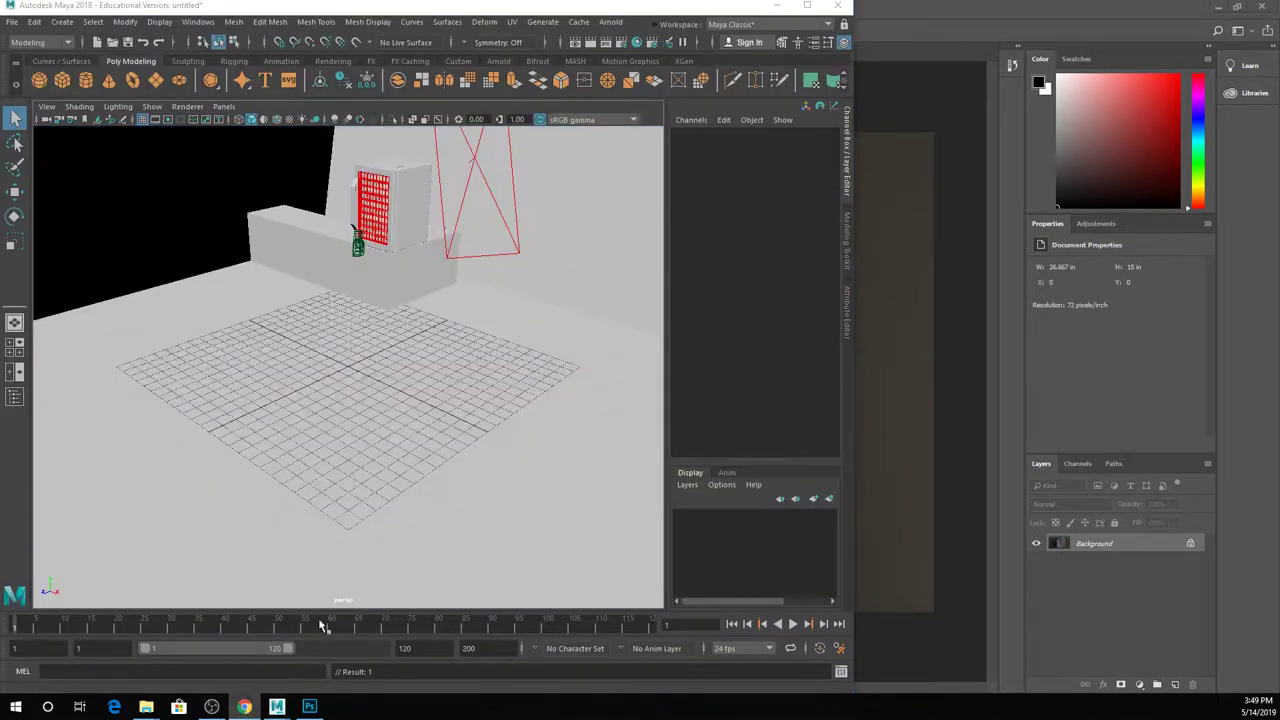
Frame the red wireframe object covering the fridge's front and hide it.
{"action": "left_click", "coordinate": [375, 208]}
{"action": "key", "text": "f"}
{"action": "key", "text": "ctrl+h"}
Examine the rods of the fridge's wire shelves up close, selecting the second grate and the one above it.
{"action": "left_click", "coordinate": [365, 307]}
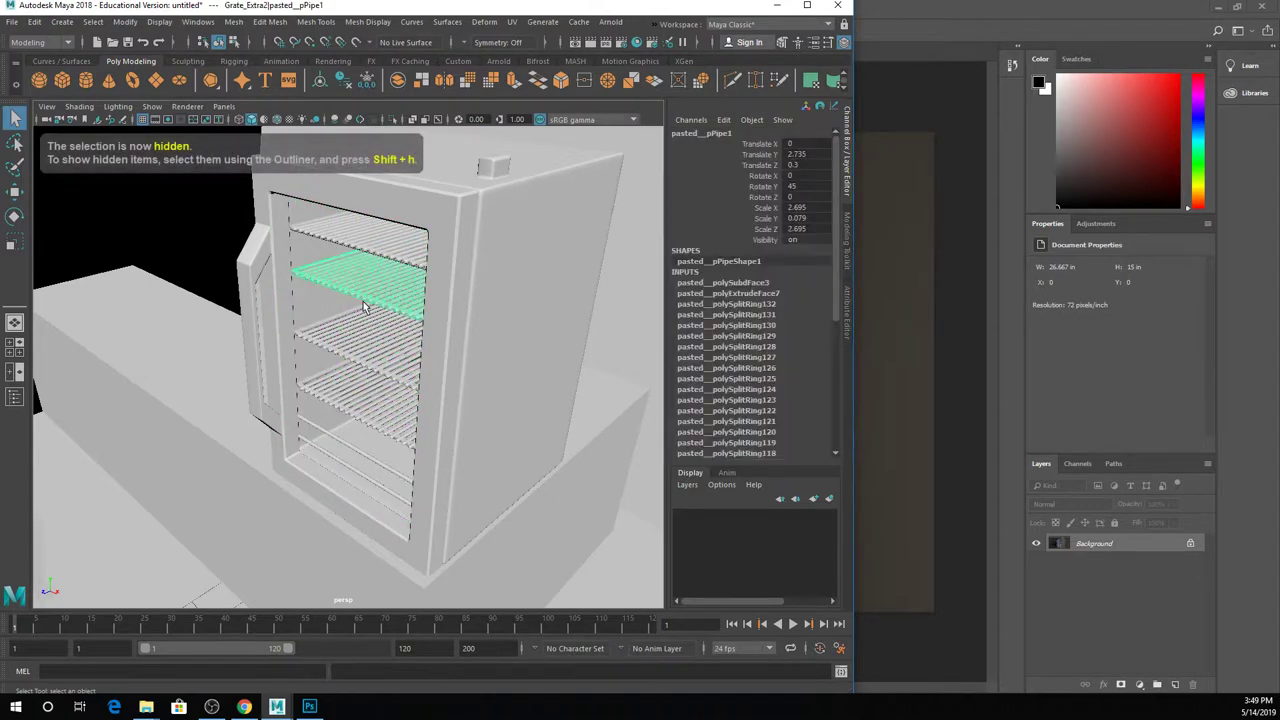
{"action": "scroll", "coordinate": [300, 390], "scroll_direction": "up", "scroll_amount": 3}
{"action": "scroll", "coordinate": [251, 390], "scroll_direction": "up", "scroll_amount": 5}
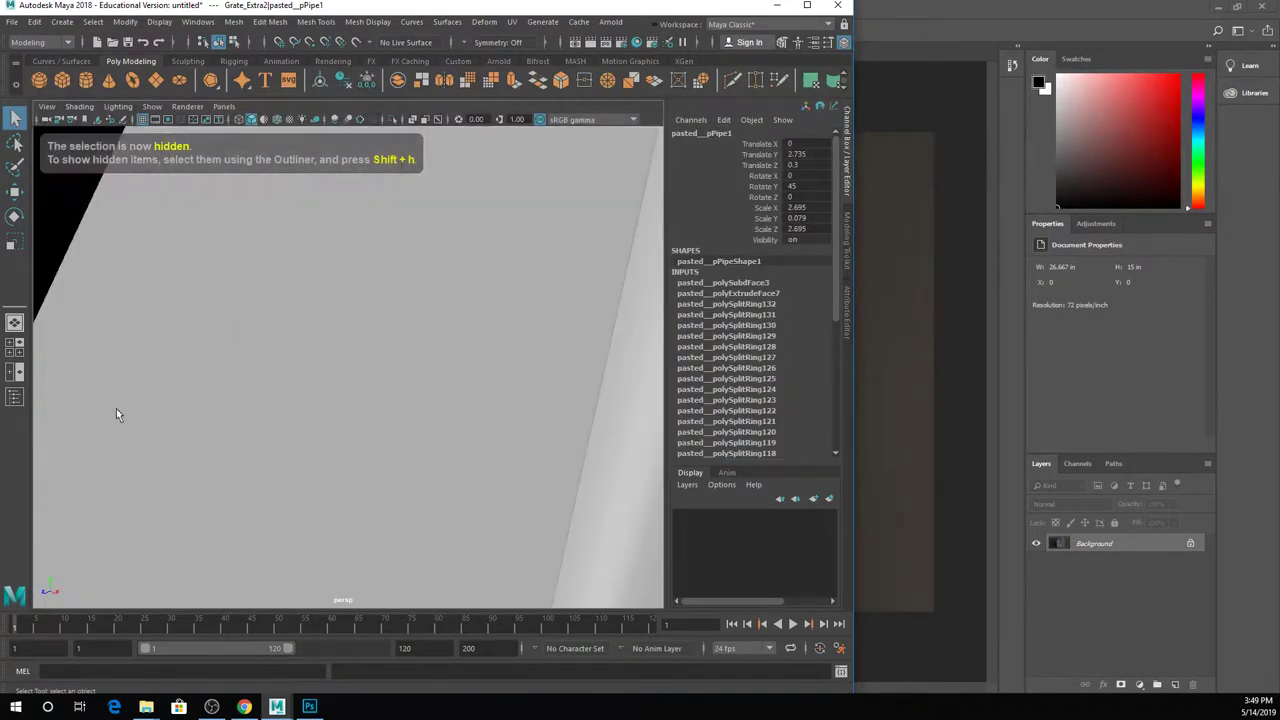
{"action": "scroll", "coordinate": [116, 408], "scroll_direction": "down", "scroll_amount": 5}
{"action": "left_click_drag", "start_coordinate": [296, 414], "coordinate": [290, 384], "text": "alt"}
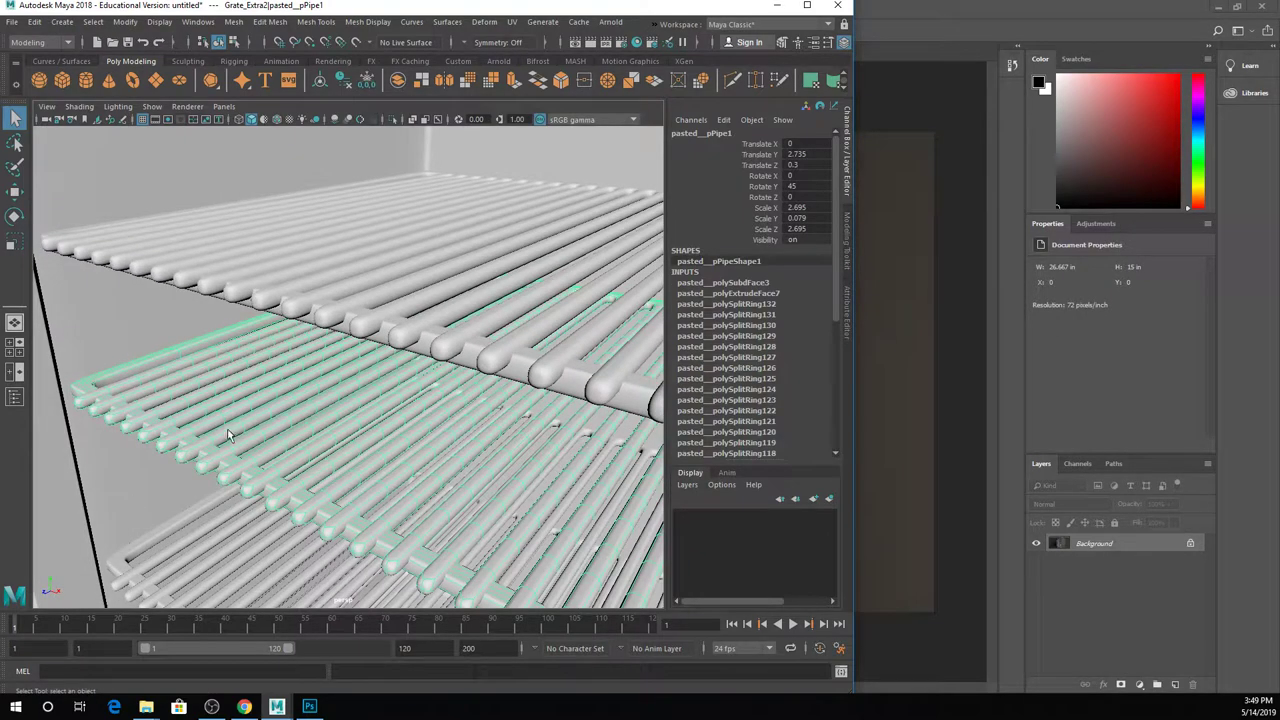
{"action": "mouse_move", "coordinate": [199, 424]}
{"action": "left_mouse_down", "text": "alt"}
{"action": "mouse_move", "coordinate": [240, 425]}
{"action": "mouse_move", "coordinate": [178, 424]}
{"action": "left_mouse_up", "text": "alt"}
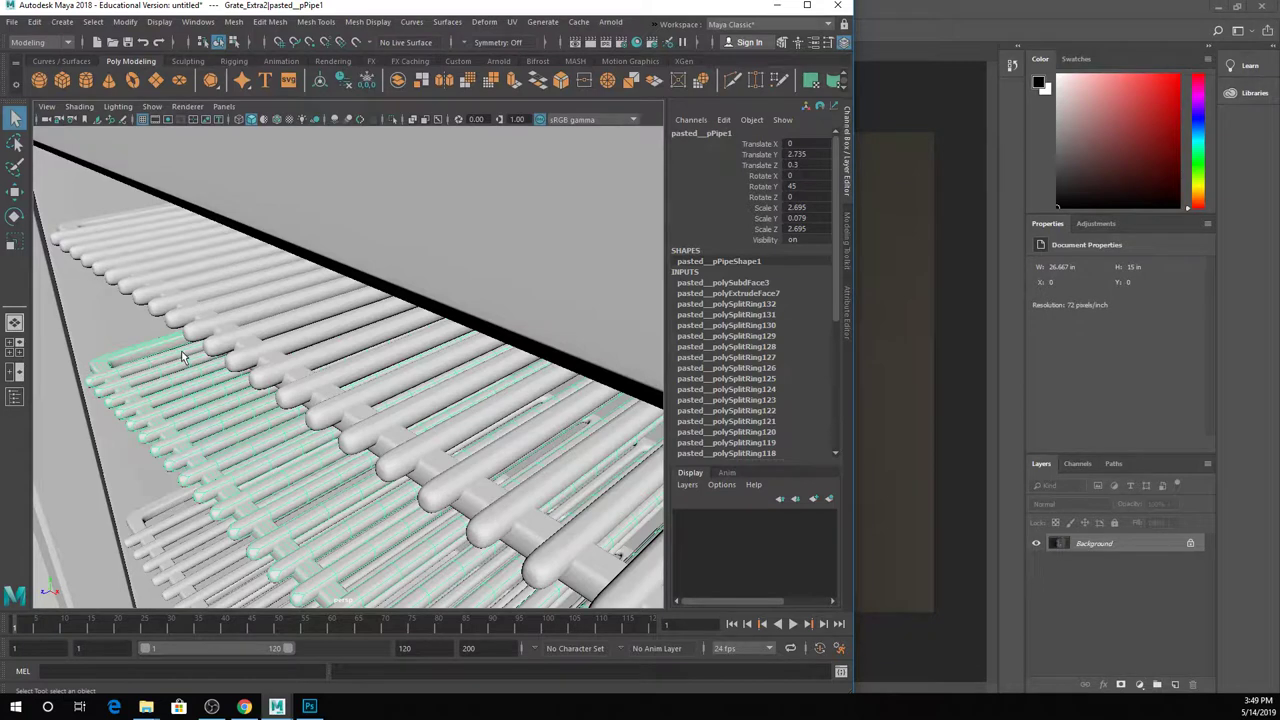
{"action": "left_click", "coordinate": [208, 322]}
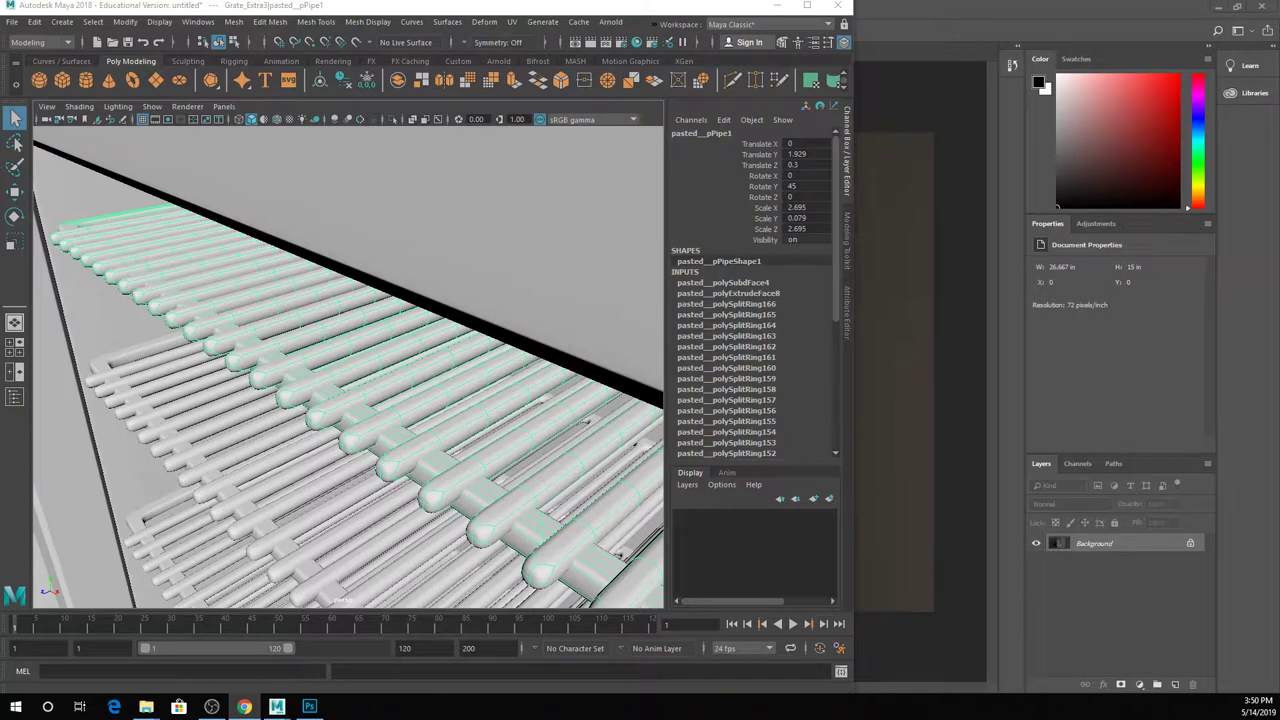
Switch to Chrome and search Google Images for "mini fridge".
{"action": "left_click", "coordinate": [244, 706]}
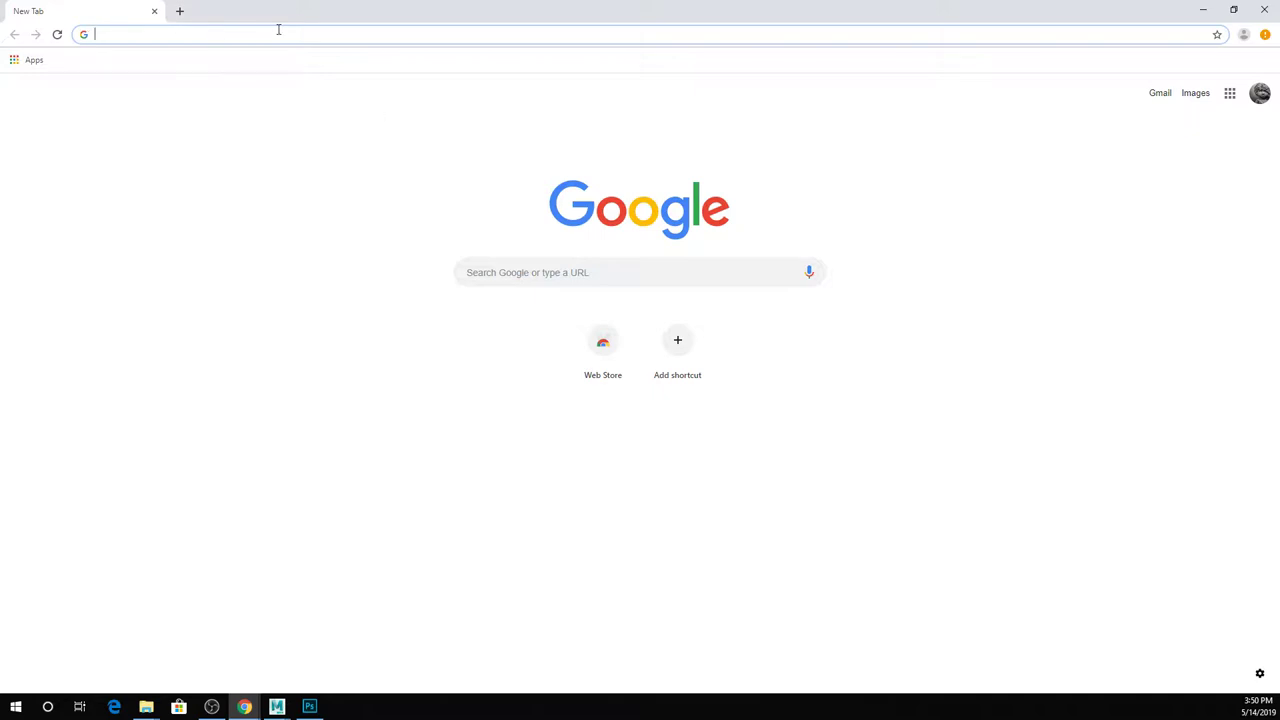
{"action": "type", "text": "mini fri"}
{"action": "key", "text": "BackSpace"}
{"action": "key", "text": "BackSpace"}
{"action": "key", "text": "BackSpace"}
{"action": "key", "text": "BackSpace"}
{"action": "type", "text": "i fridge"}
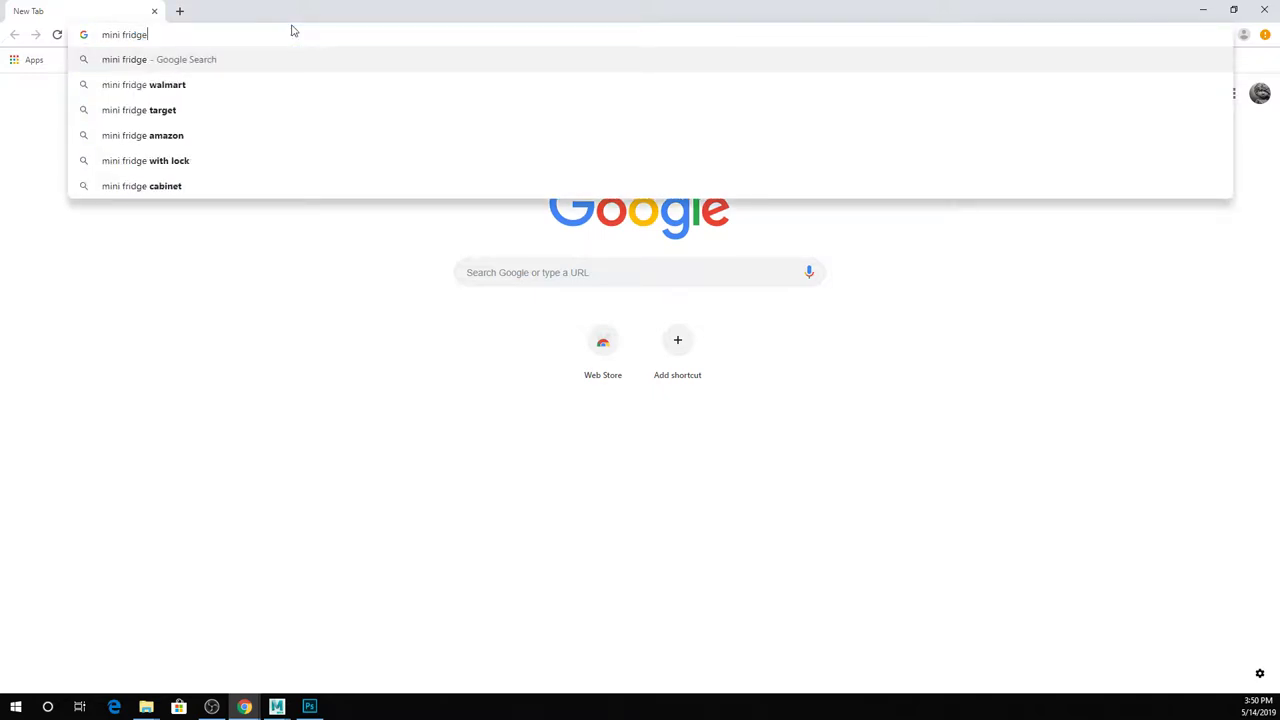
{"action": "key", "text": "Return"}
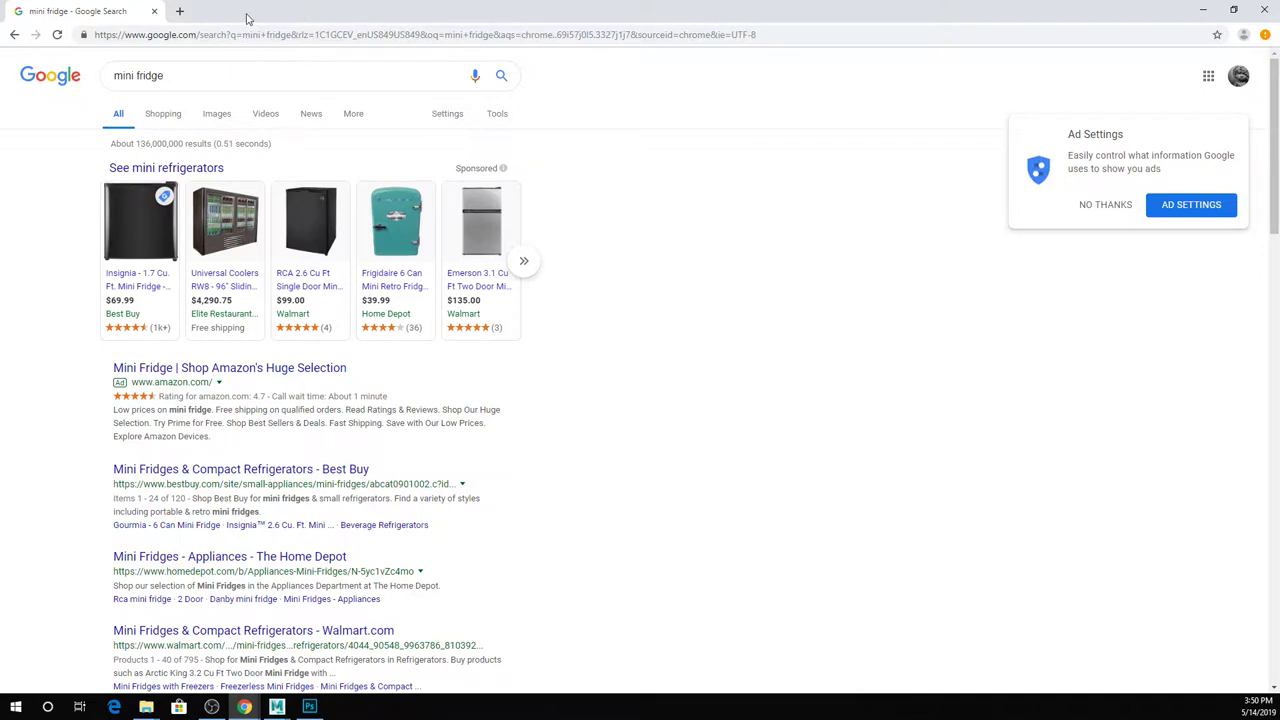
{"action": "left_click", "coordinate": [214, 112]}
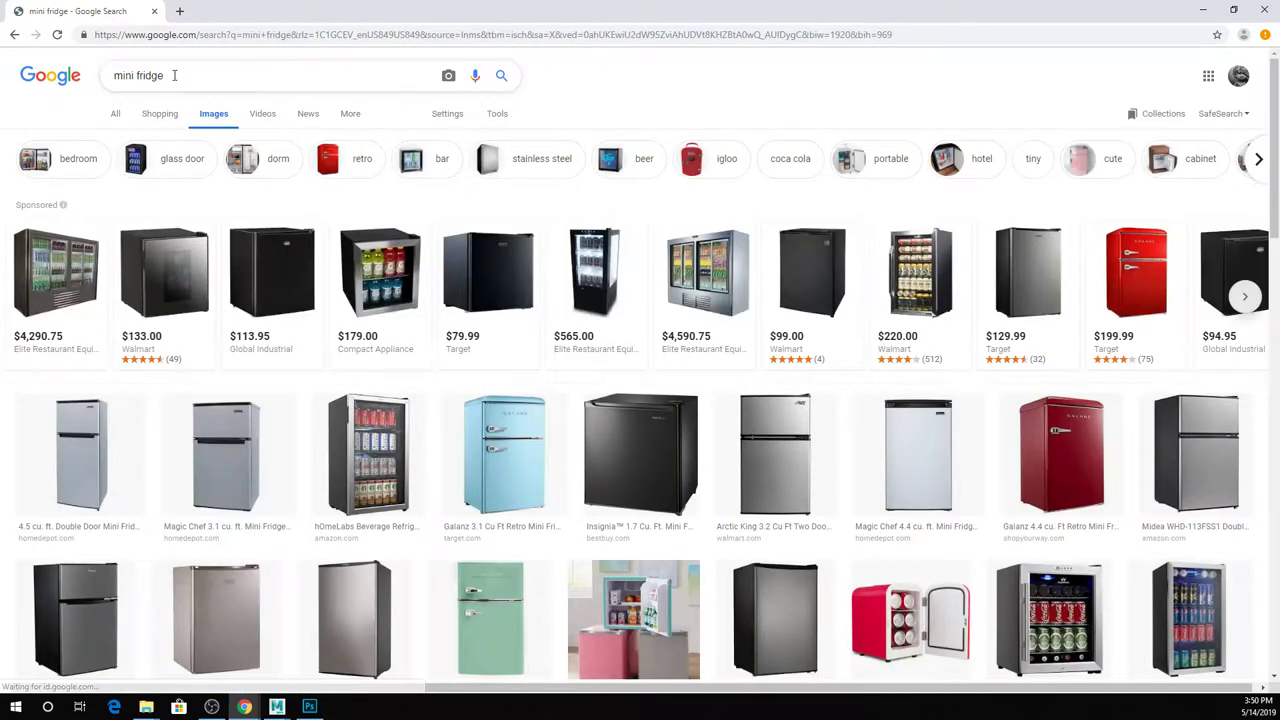
Refine the image search to "mini fridge inside" and preview the Wirecutter photo and the related RMS551SS side-by-side fridge.
{"action": "type", "text": "inside"}
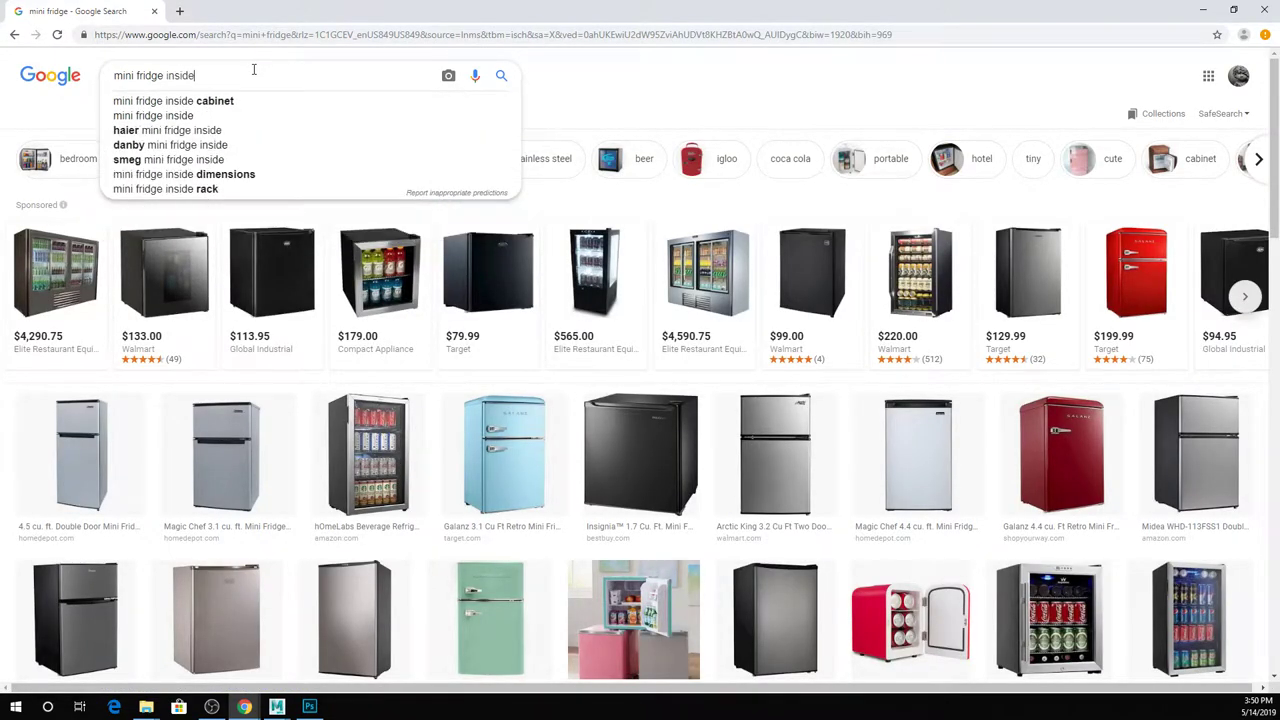
{"action": "key", "text": "Return"}
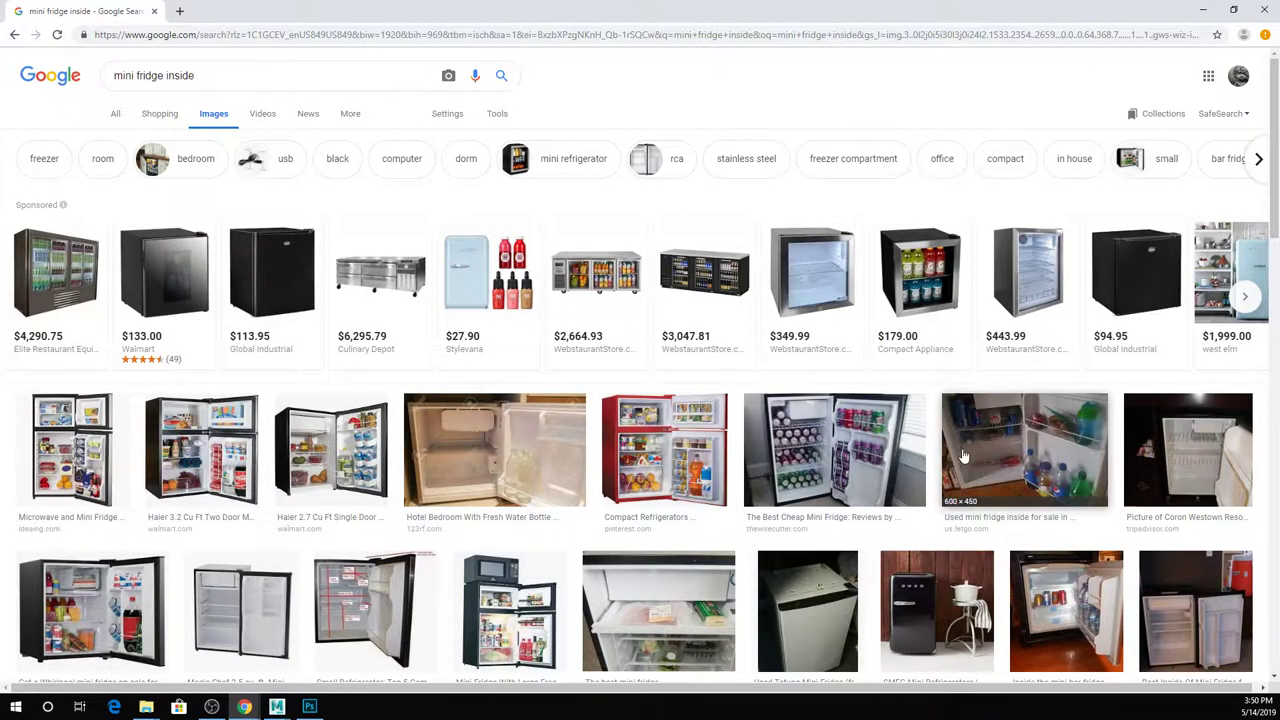
{"action": "left_click", "coordinate": [914, 463]}
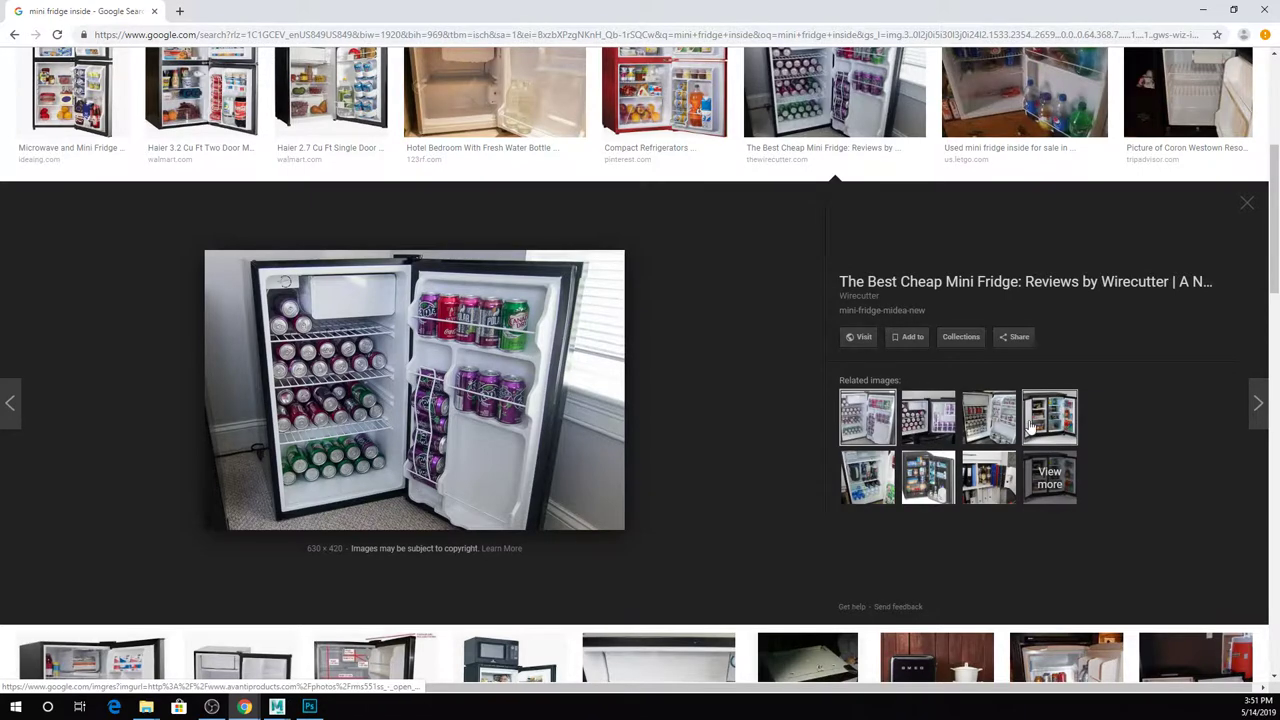
{"action": "left_click", "coordinate": [1063, 424]}
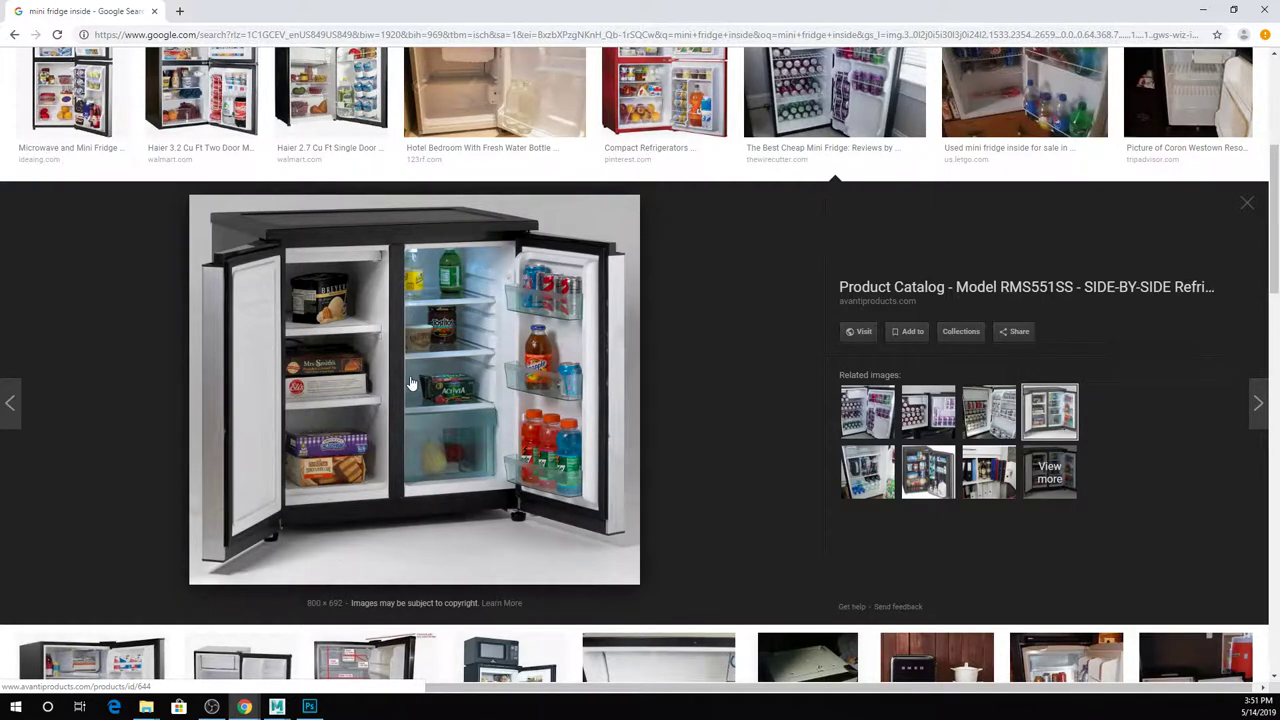
Preview the Reddit photo of a mini fridge packed with cans and browse the surrounding image results.
{"action": "left_click", "coordinate": [980, 413]}
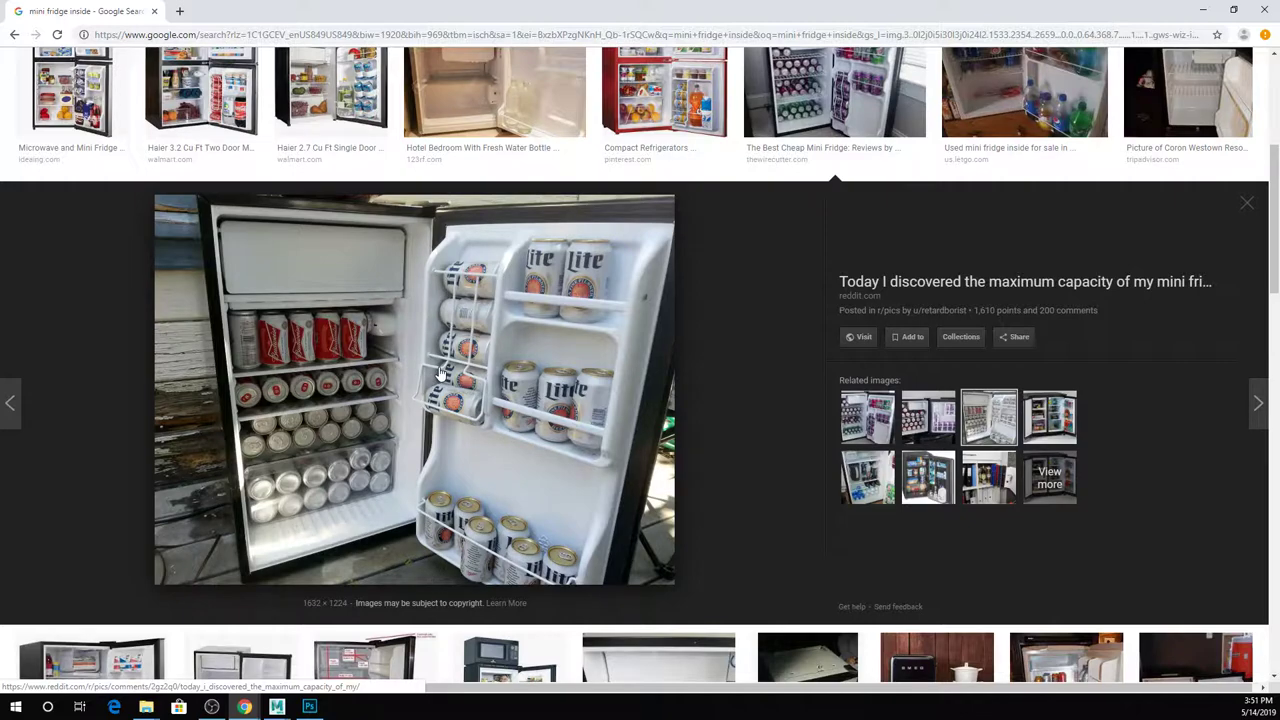
{"action": "scroll", "coordinate": [460, 350], "scroll_direction": "up", "scroll_amount": 5}
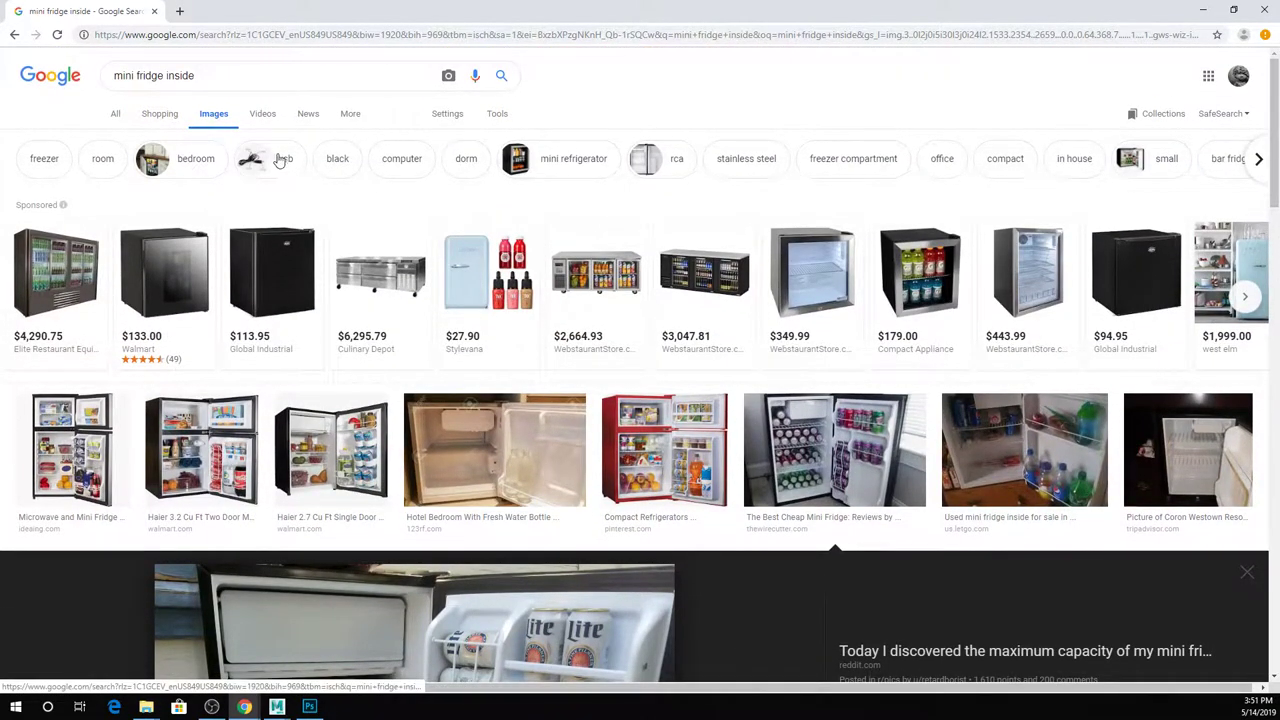
{"action": "left_click_drag", "start_coordinate": [195, 77], "coordinate": [106, 77]}
{"action": "left_click", "coordinate": [187, 77]}
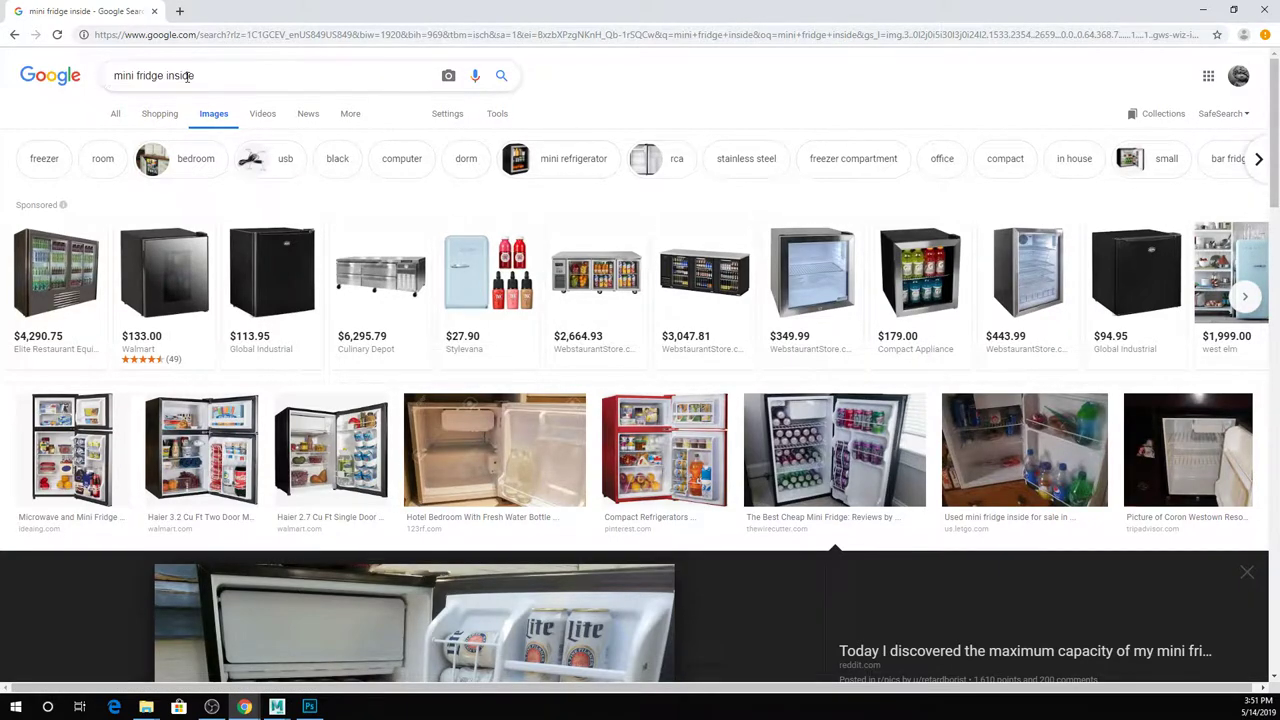
{"action": "scroll", "coordinate": [405, 273], "scroll_direction": "down", "scroll_amount": 5}
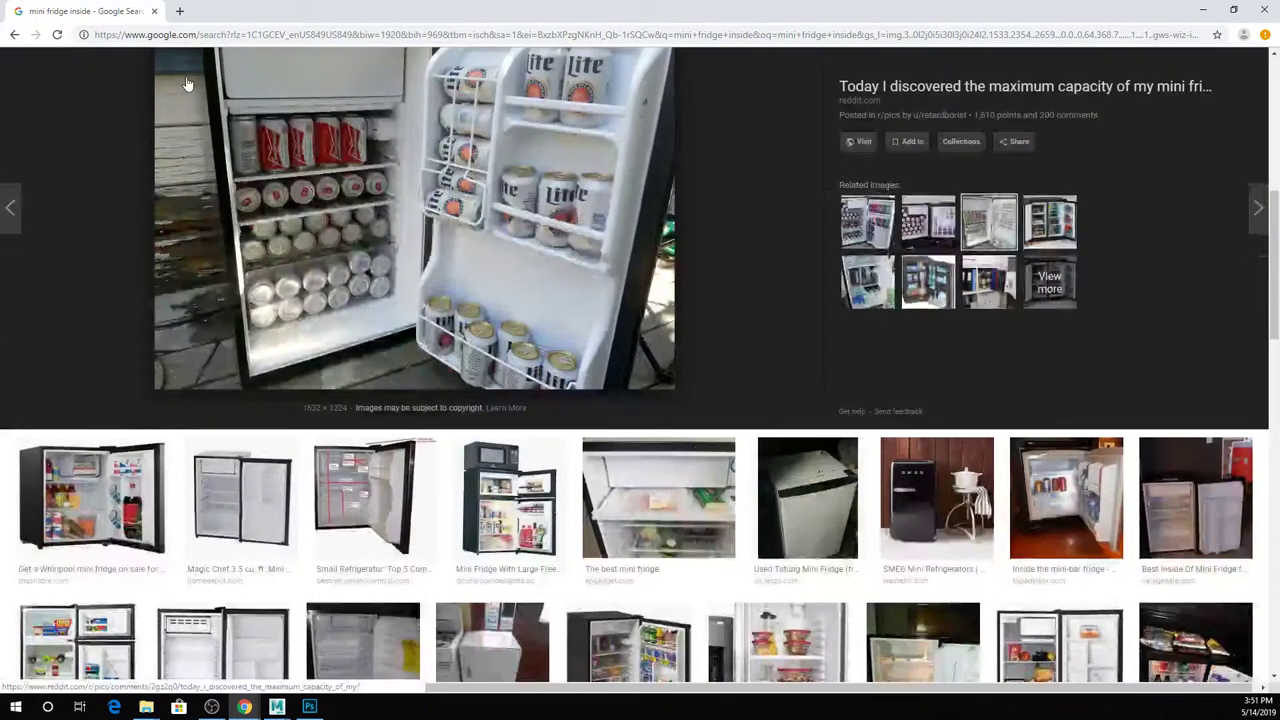
{"action": "scroll", "coordinate": [405, 273], "scroll_direction": "up", "scroll_amount": 2}
{"action": "scroll", "coordinate": [405, 273], "scroll_direction": "up", "scroll_amount": 5}
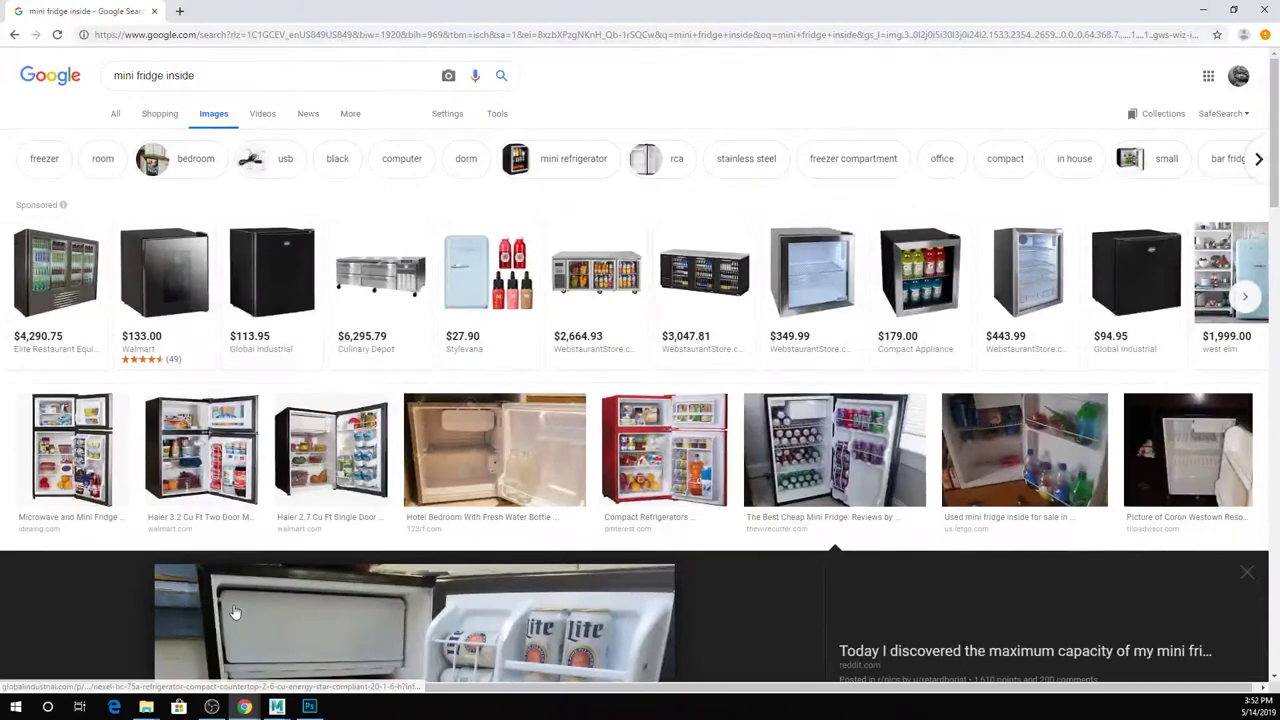
Switch to Maya, select the fridge door, and examine its upper front corner up close.
{"action": "mouse_move", "coordinate": [280, 705]}
{"action": "left_click", "coordinate": [330, 655]}
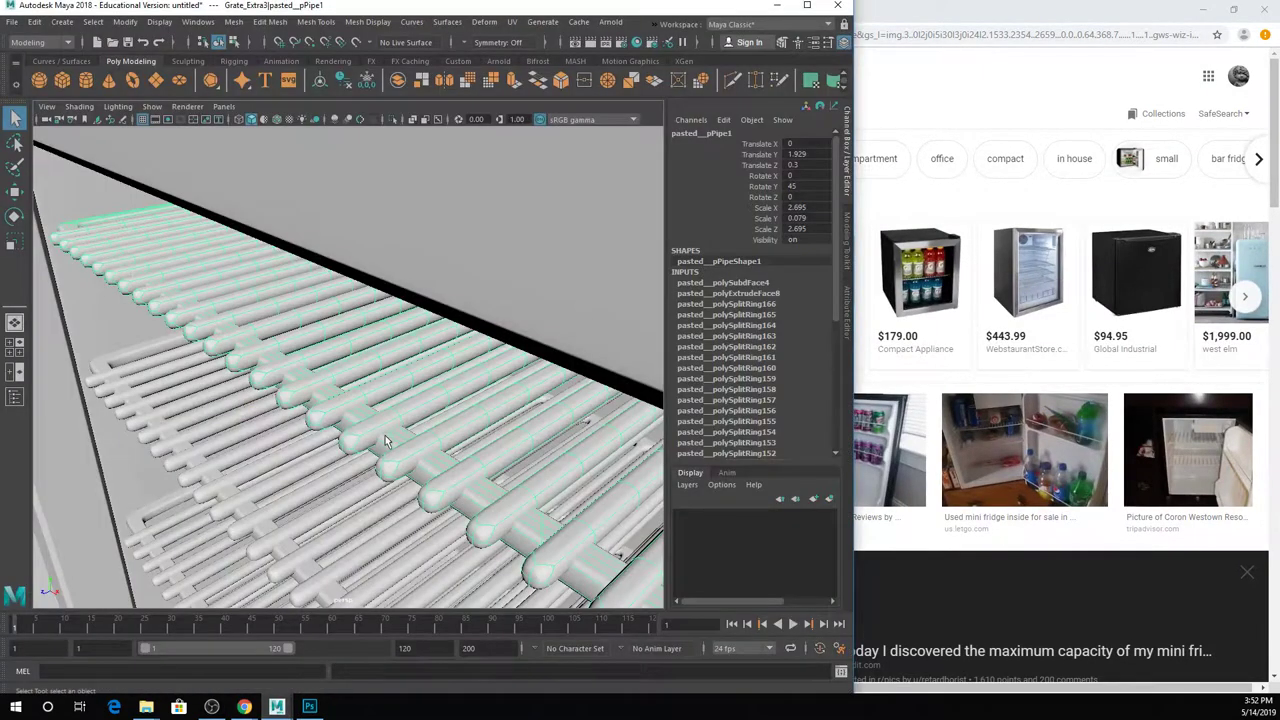
{"action": "scroll", "coordinate": [385, 440], "scroll_direction": "down", "scroll_amount": 10}
{"action": "left_click_drag", "start_coordinate": [434, 360], "coordinate": [435, 344], "text": "alt"}
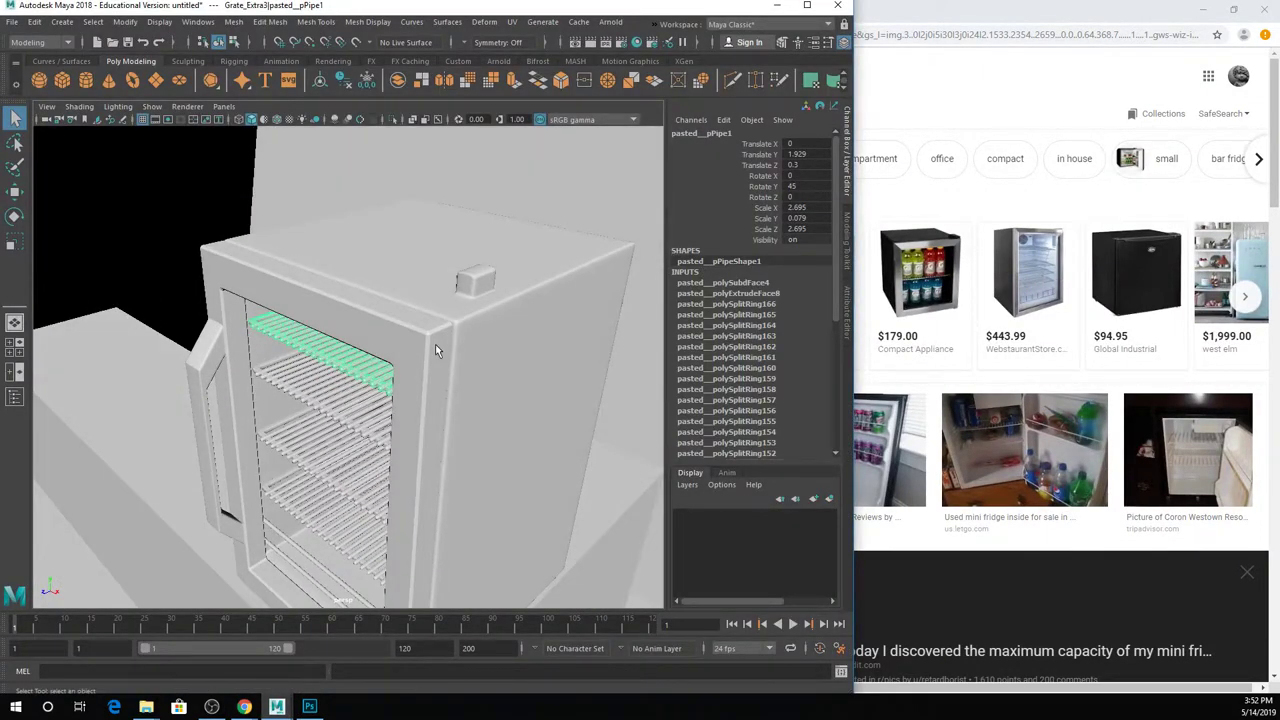
{"action": "left_click", "coordinate": [436, 350]}
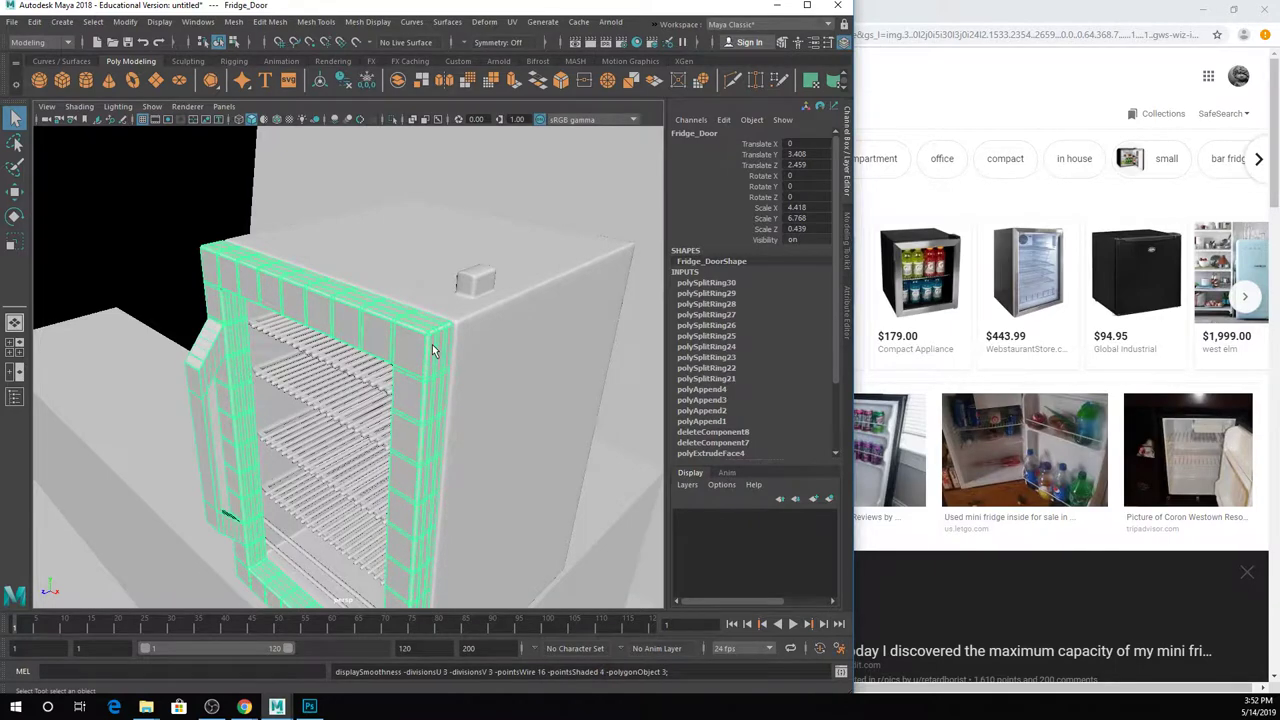
{"action": "scroll", "coordinate": [400, 370], "scroll_direction": "up", "scroll_amount": 6}
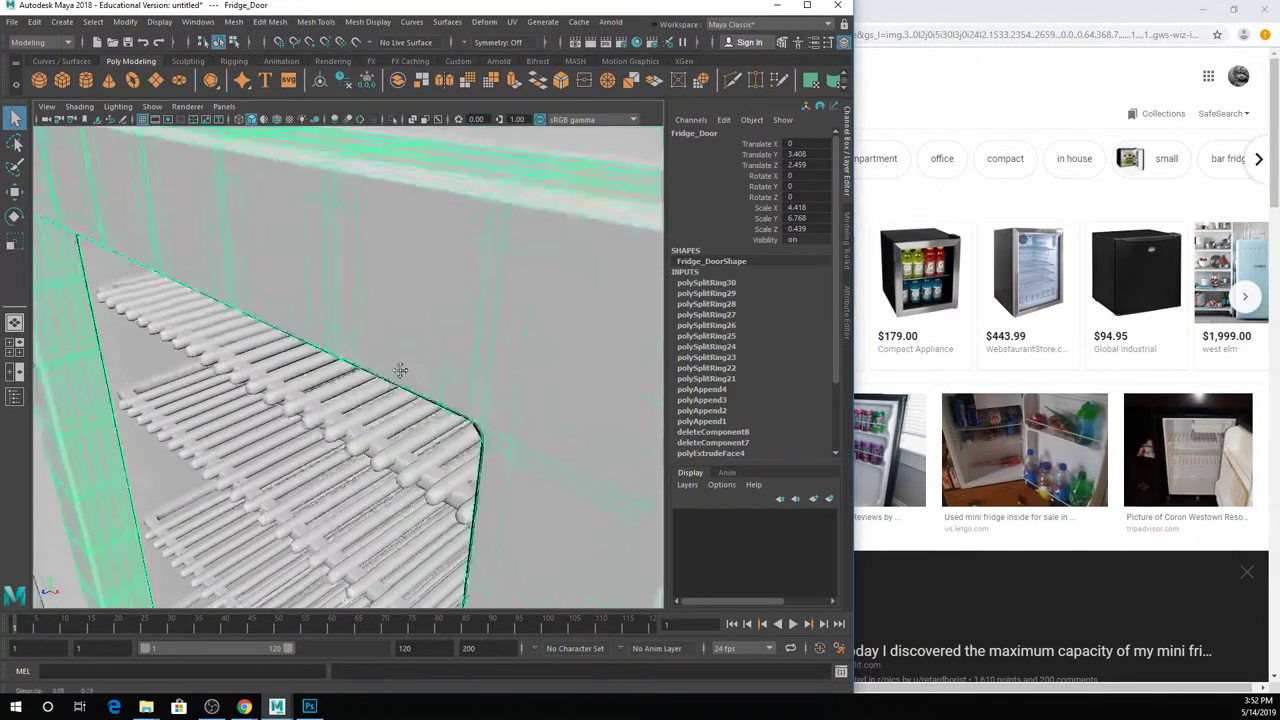
{"action": "middle_click_drag", "start_coordinate": [400, 370], "coordinate": [352, 408], "text": "alt"}
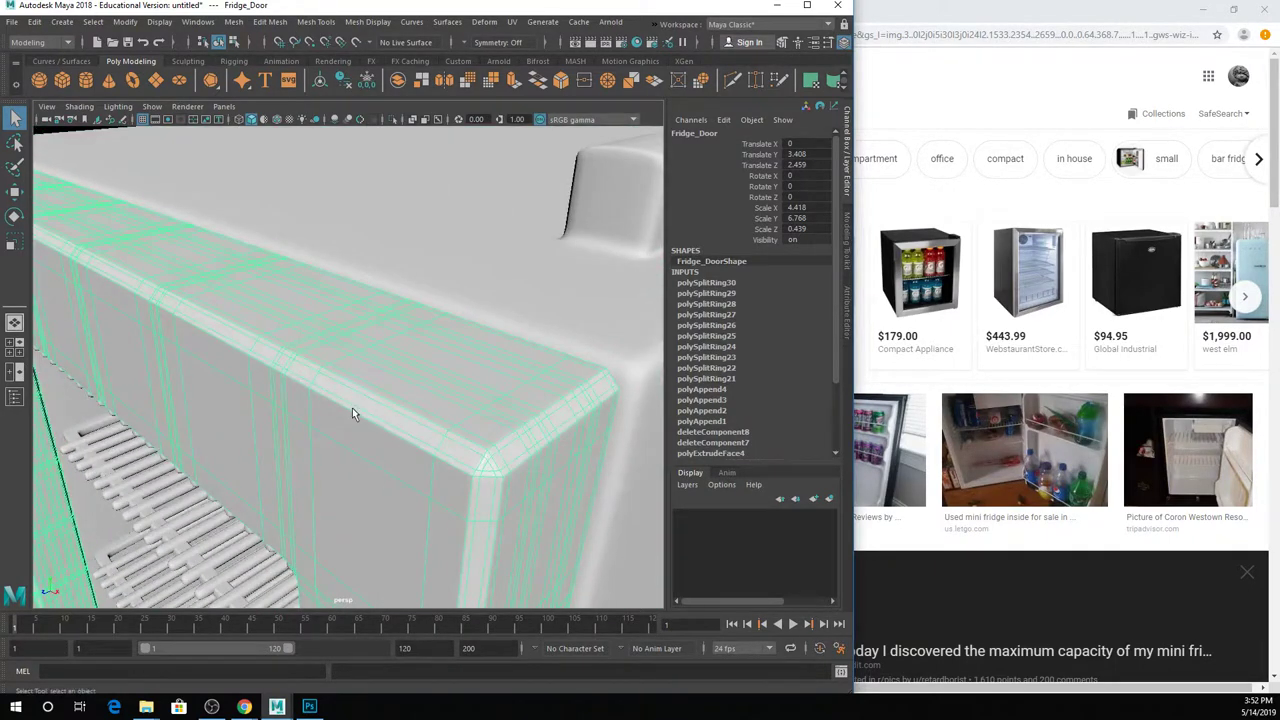
Select the fridge body, display its vertices, and compare the mesh with smooth preview off and on.
{"action": "scroll", "coordinate": [352, 408], "scroll_direction": "down", "scroll_amount": 8}
{"action": "left_click", "coordinate": [447, 350]}
{"action": "left_click_drag", "start_coordinate": [447, 348], "coordinate": [357, 333], "text": "alt"}
{"action": "scroll", "coordinate": [345, 312], "scroll_direction": "up", "scroll_amount": 8}
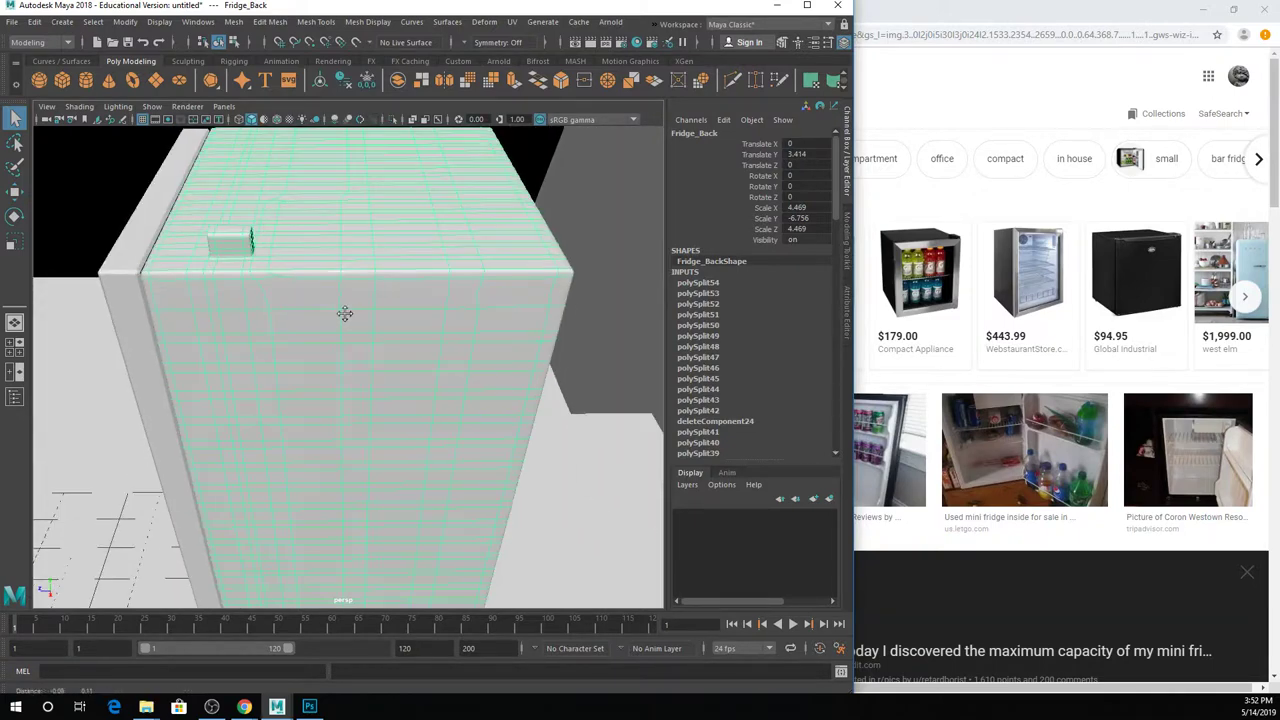
{"action": "right_click_drag", "start_coordinate": [348, 315], "coordinate": [275, 311]}
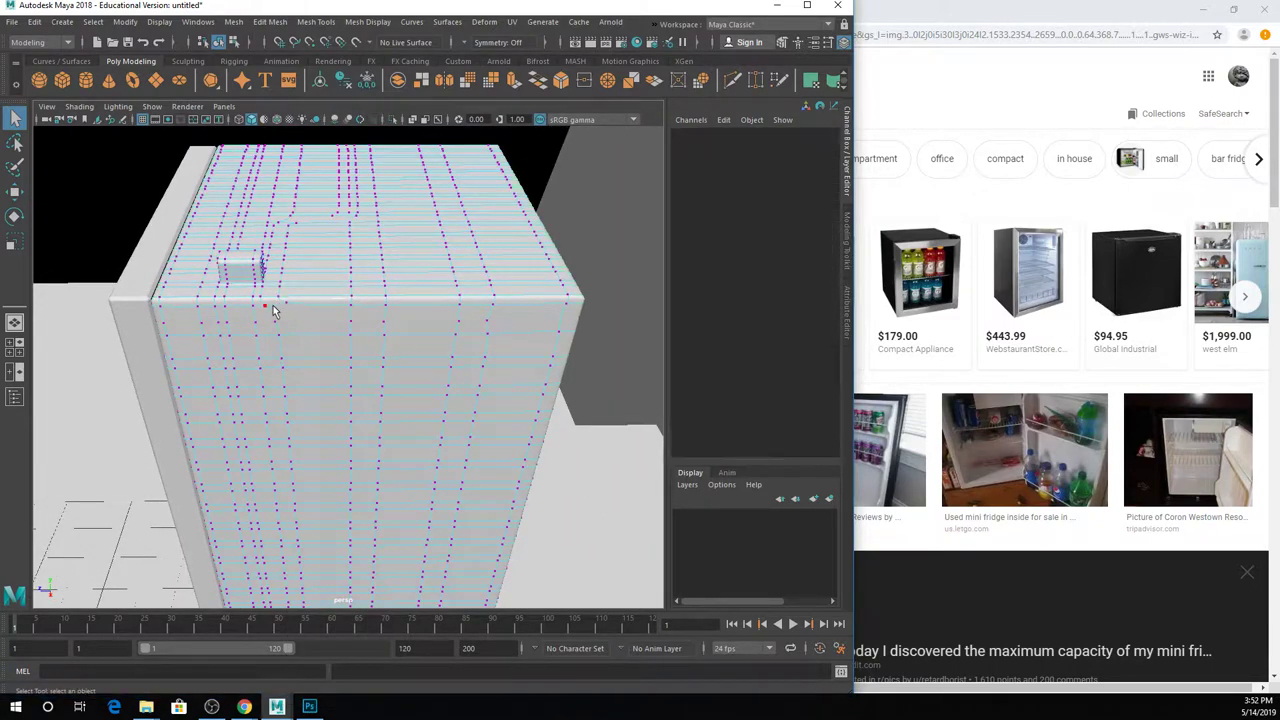
{"action": "left_click_drag", "start_coordinate": [360, 363], "coordinate": [368, 401], "text": "alt"}
{"action": "key", "text": "1"}
{"action": "key", "text": "3"}
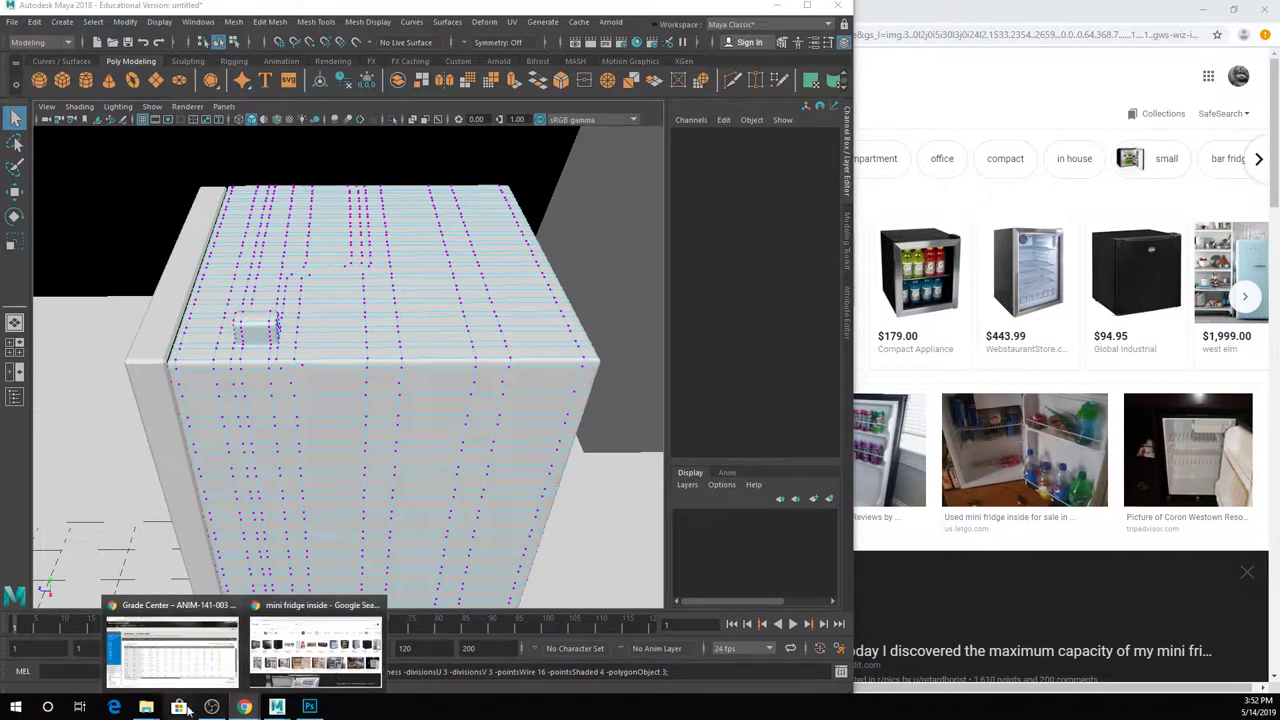
Maximize the Maya window and compare the unsmoothed and smoothed fridge body around the small block on its top.
{"action": "left_click", "coordinate": [330, 645]}
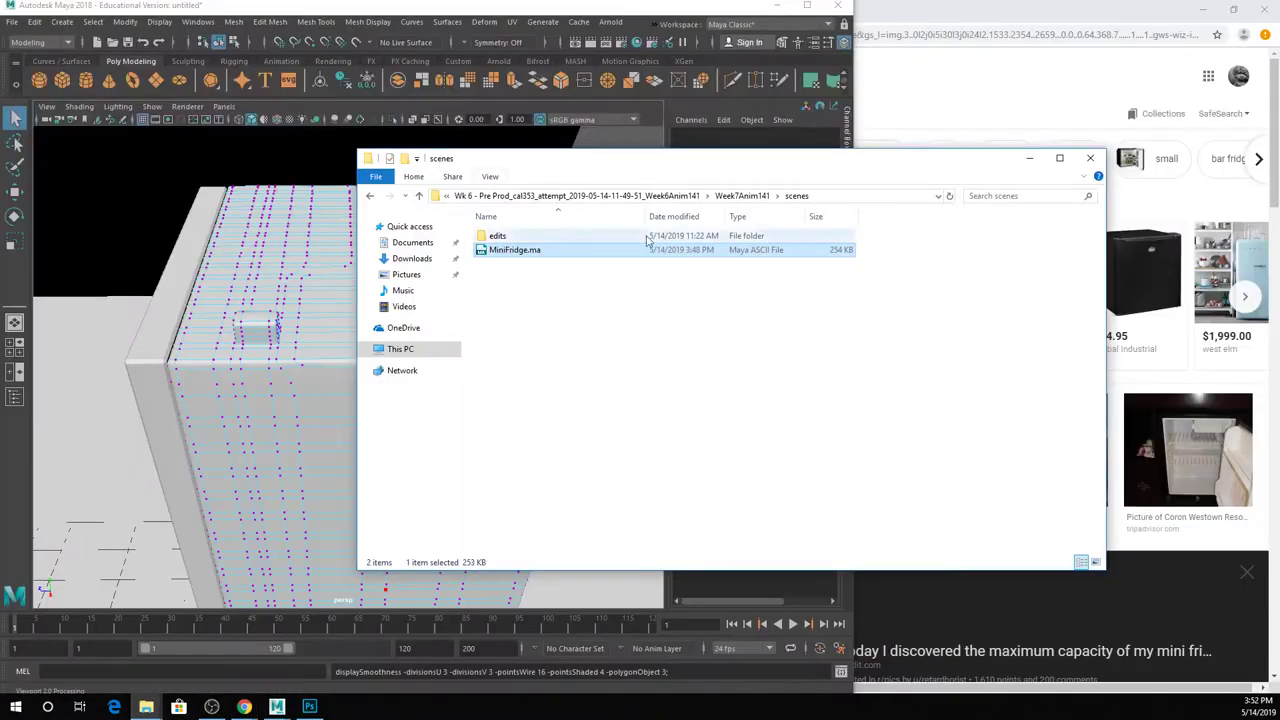
{"action": "left_click", "coordinate": [588, 7]}
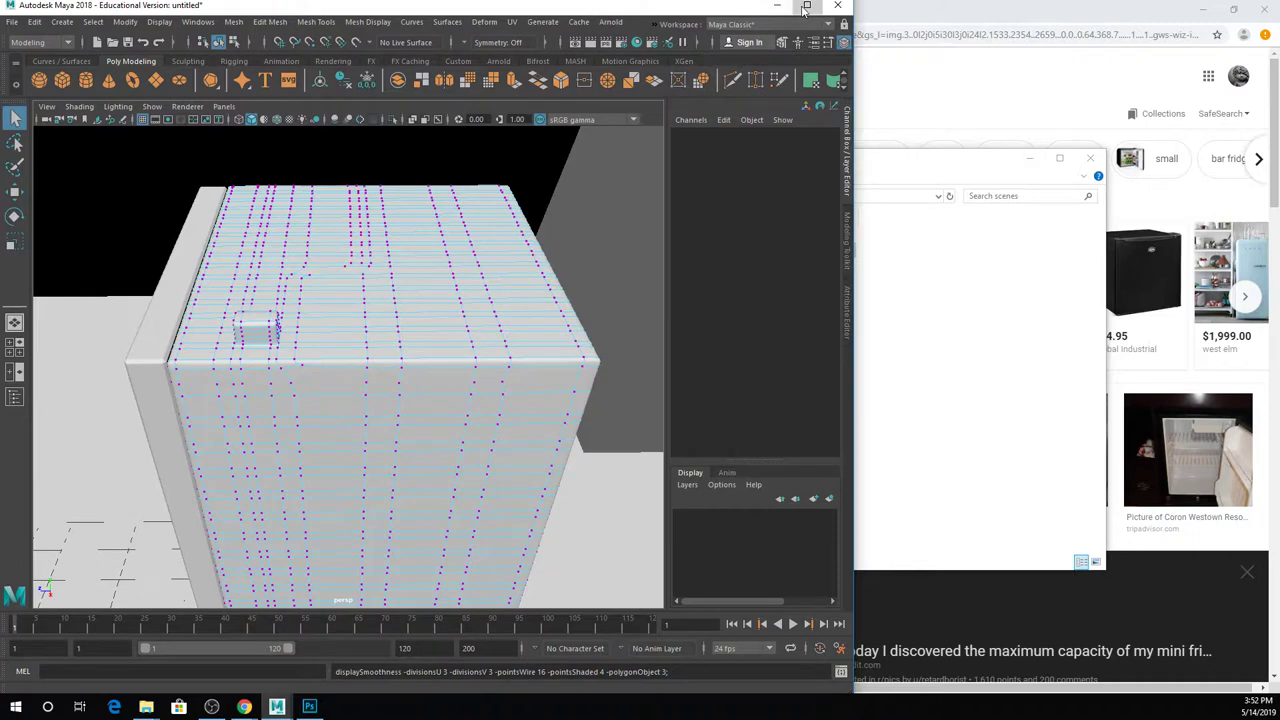
{"action": "left_click", "coordinate": [806, 7]}
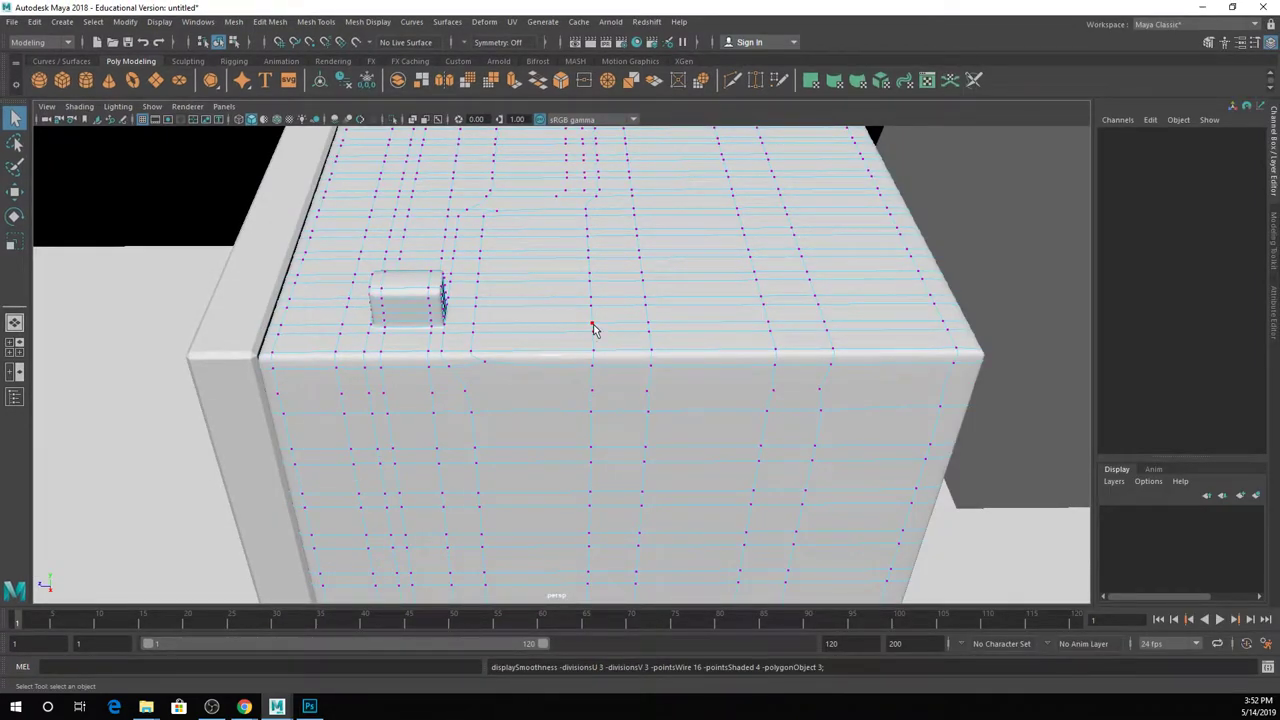
{"action": "key", "text": "1"}
{"action": "key", "text": "3"}
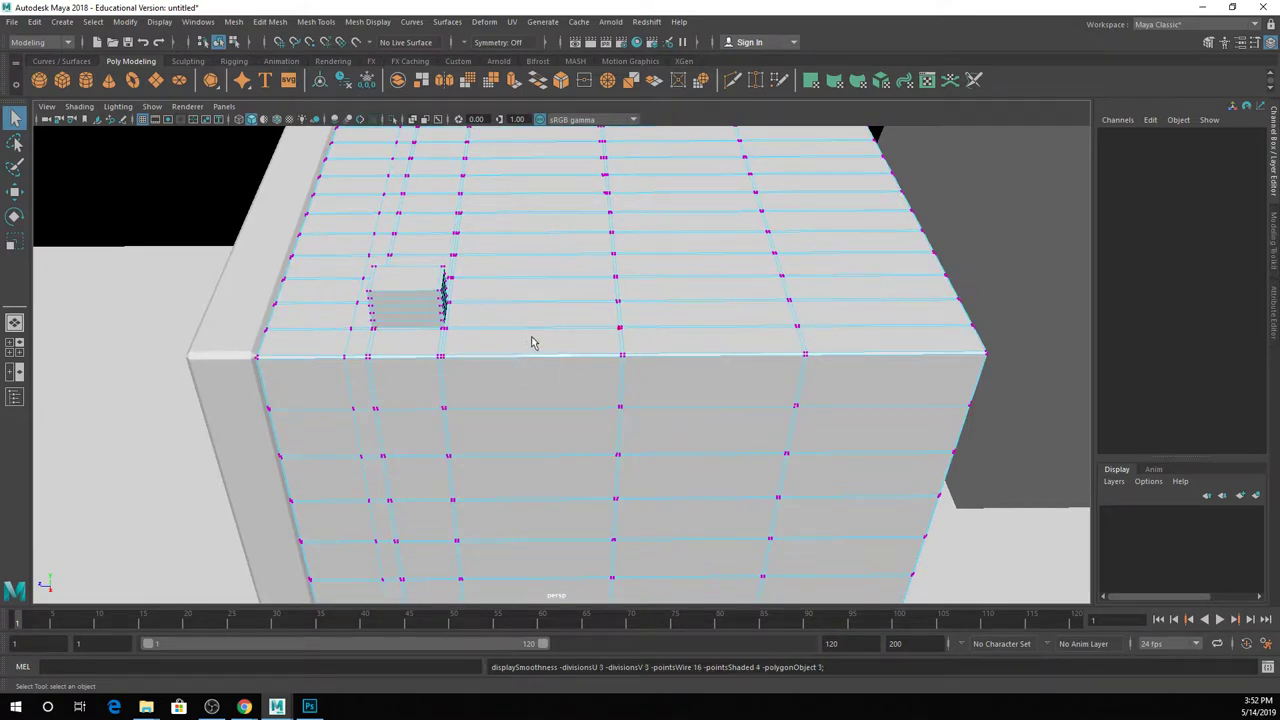
Examine the vertices across the fridge body's top and side, selecting and deselecting them.
{"action": "left_click_drag", "start_coordinate": [400, 280], "coordinate": [466, 384], "text": "alt"}
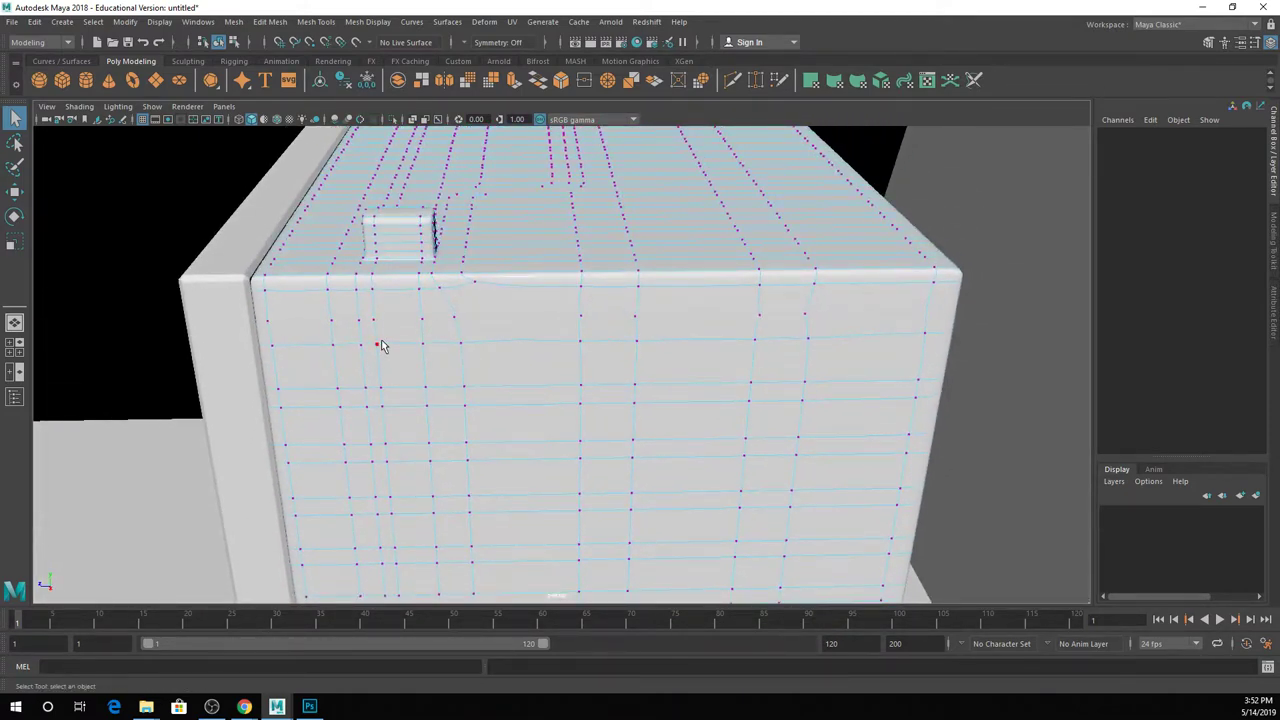
{"action": "left_click", "coordinate": [348, 328]}
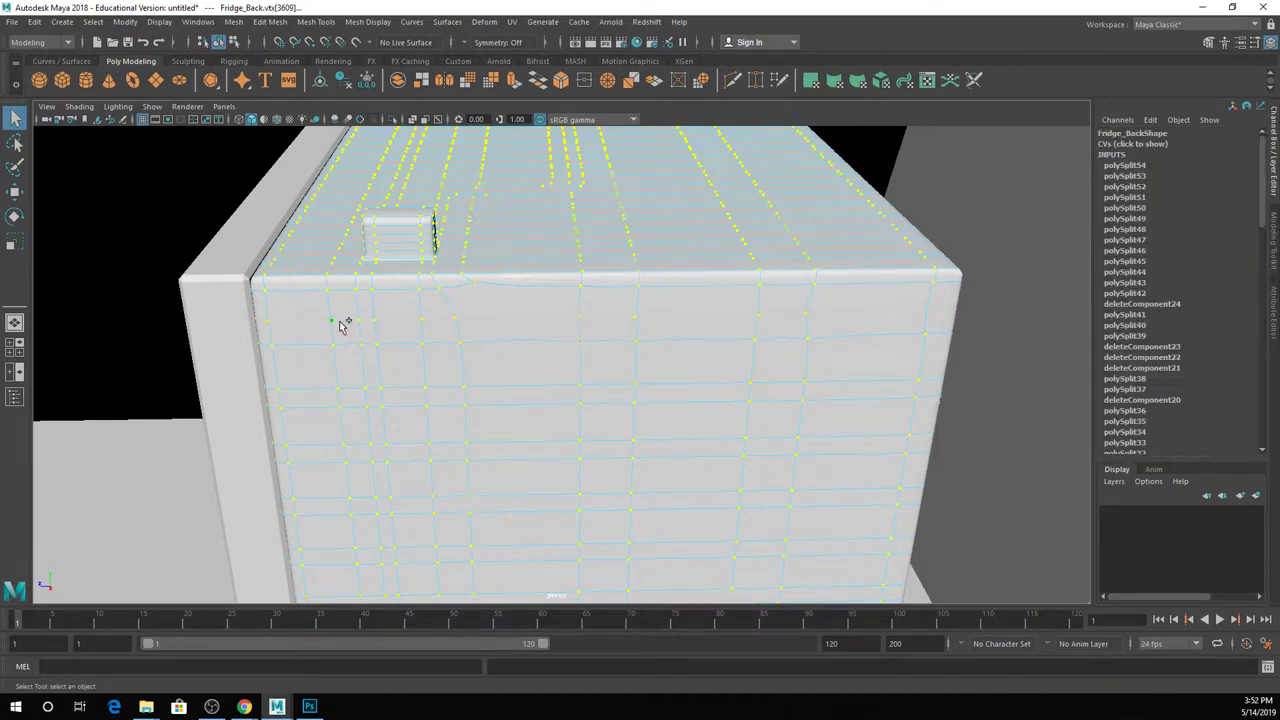
{"action": "left_click", "coordinate": [338, 325]}
{"action": "left_click_drag", "start_coordinate": [1010, 437], "coordinate": [634, 281]}
{"action": "left_click", "coordinate": [530, 320]}
{"action": "scroll", "coordinate": [531, 323], "scroll_direction": "down", "scroll_amount": 6}
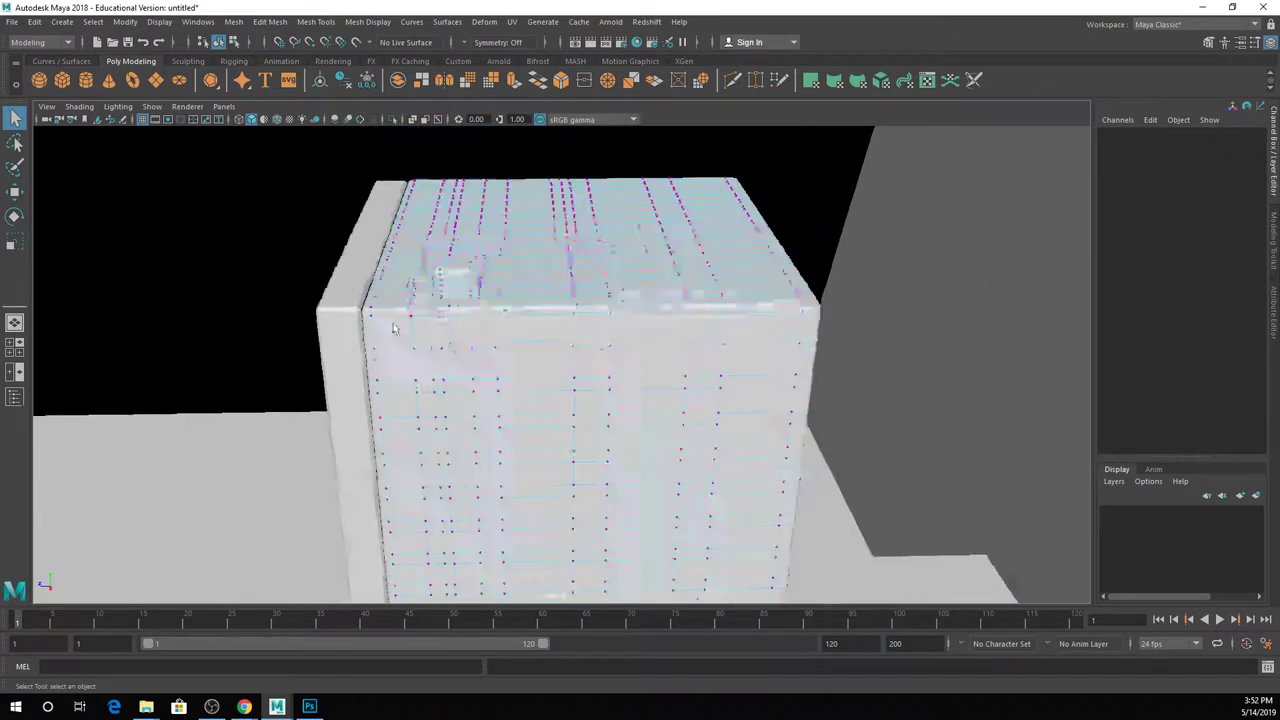
{"action": "left_click_drag", "start_coordinate": [433, 316], "coordinate": [774, 689], "text": "alt"}
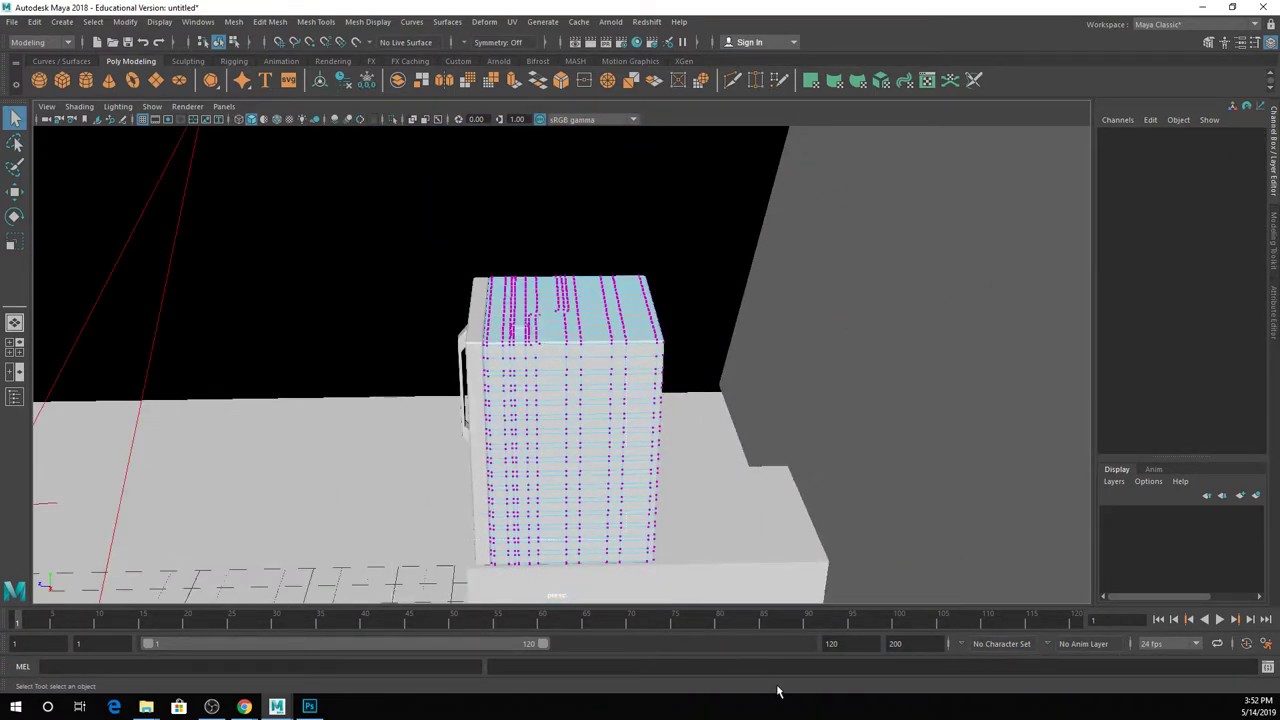
Switch to edge selection and delete the stray edges beside the small block on the fridge body's top.
{"action": "left_click", "coordinate": [529, 177]}
{"action": "scroll", "coordinate": [566, 337], "scroll_direction": "up", "scroll_amount": 8}
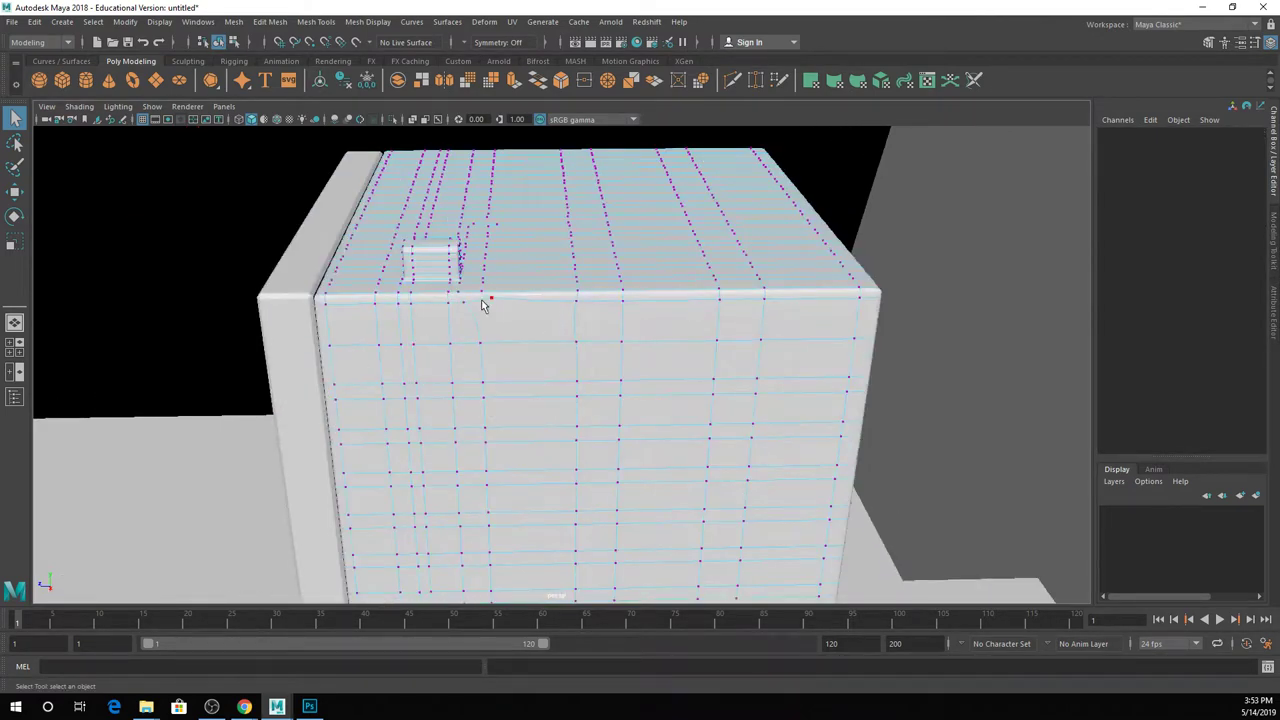
{"action": "right_click_drag", "start_coordinate": [486, 266], "coordinate": [517, 374]}
{"action": "double_click", "coordinate": [517, 376]}
{"action": "left_click_drag", "start_coordinate": [531, 340], "coordinate": [513, 296], "text": "alt"}
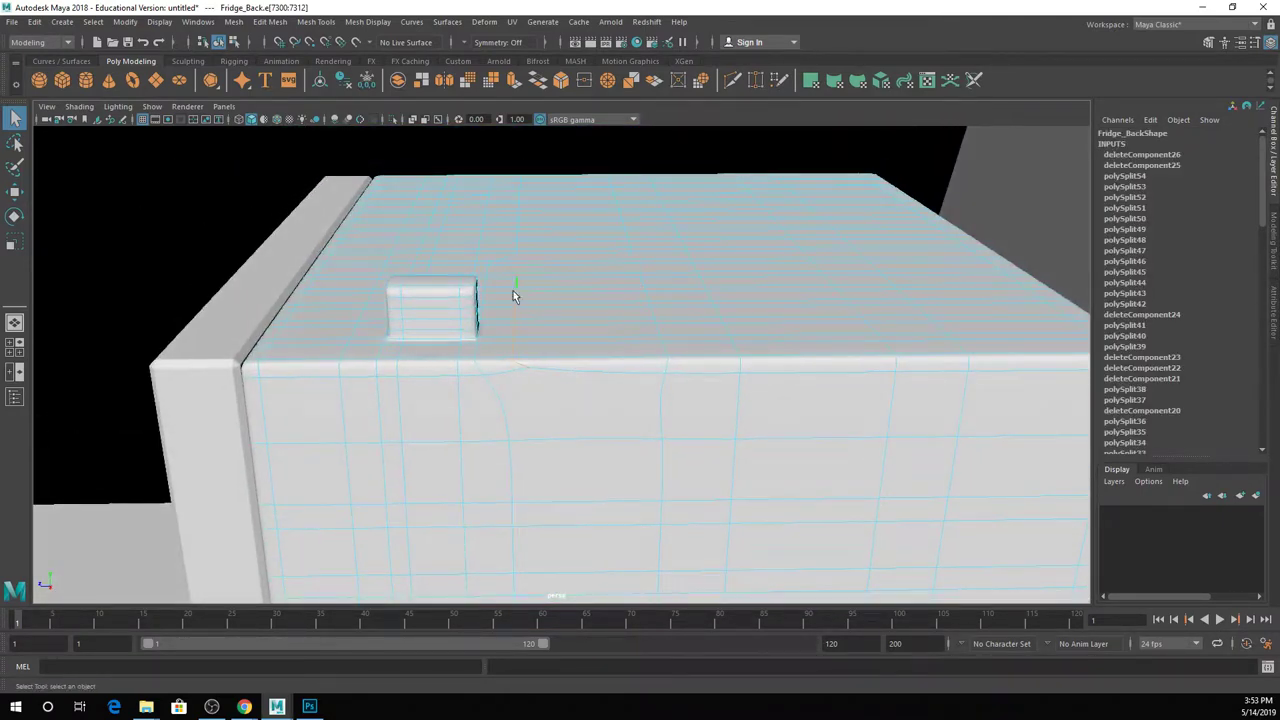
{"action": "key", "text": "Delete"}
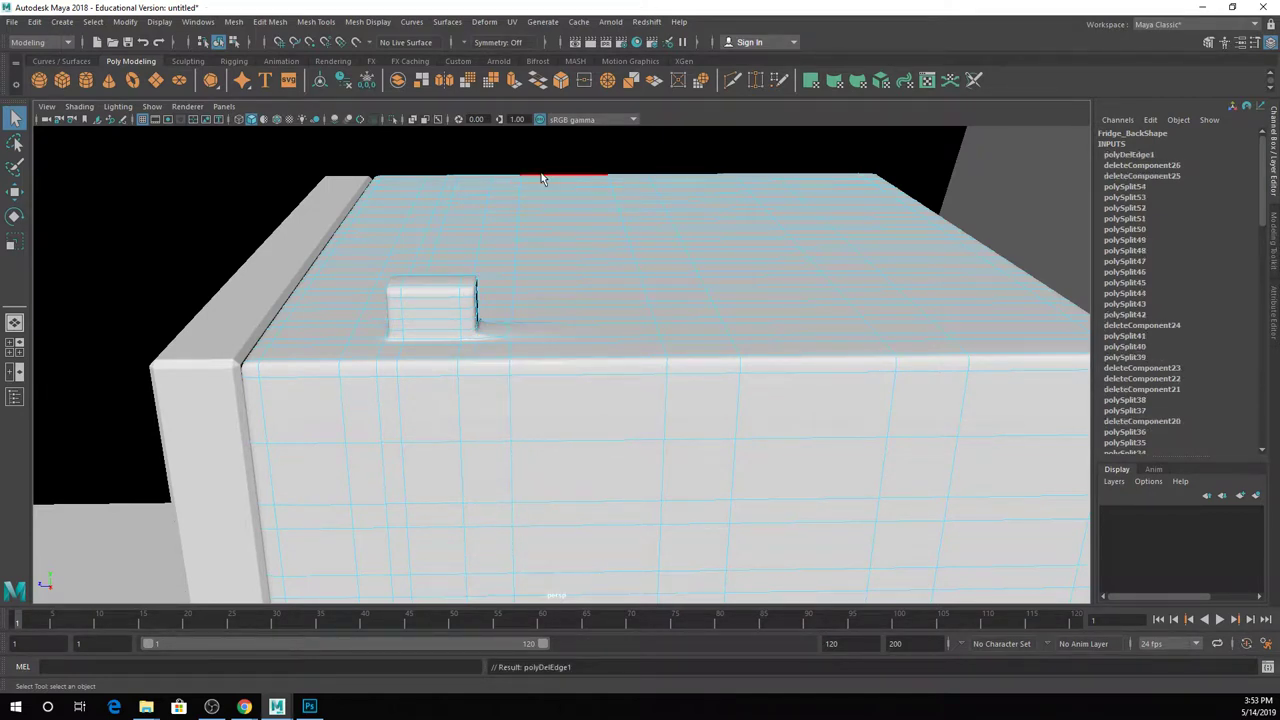
Select the band of faces that loops around the fridge body just behind the small block.
{"action": "right_click_drag", "start_coordinate": [551, 234], "coordinate": [544, 248]}
{"action": "left_click", "coordinate": [543, 257]}
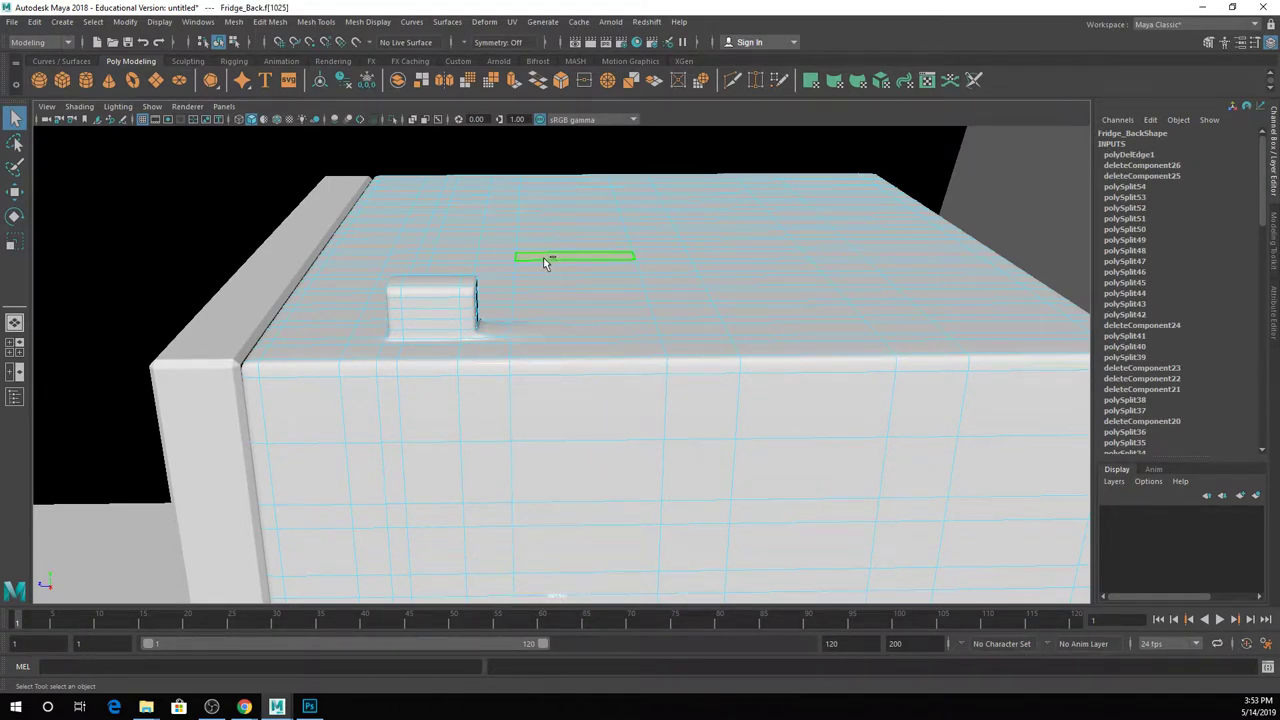
{"action": "double_click", "coordinate": [559, 192], "text": "shift"}
{"action": "left_click_drag", "start_coordinate": [563, 197], "coordinate": [563, 508], "text": "alt"}
{"action": "scroll", "coordinate": [563, 508], "scroll_direction": "down", "scroll_amount": 3}
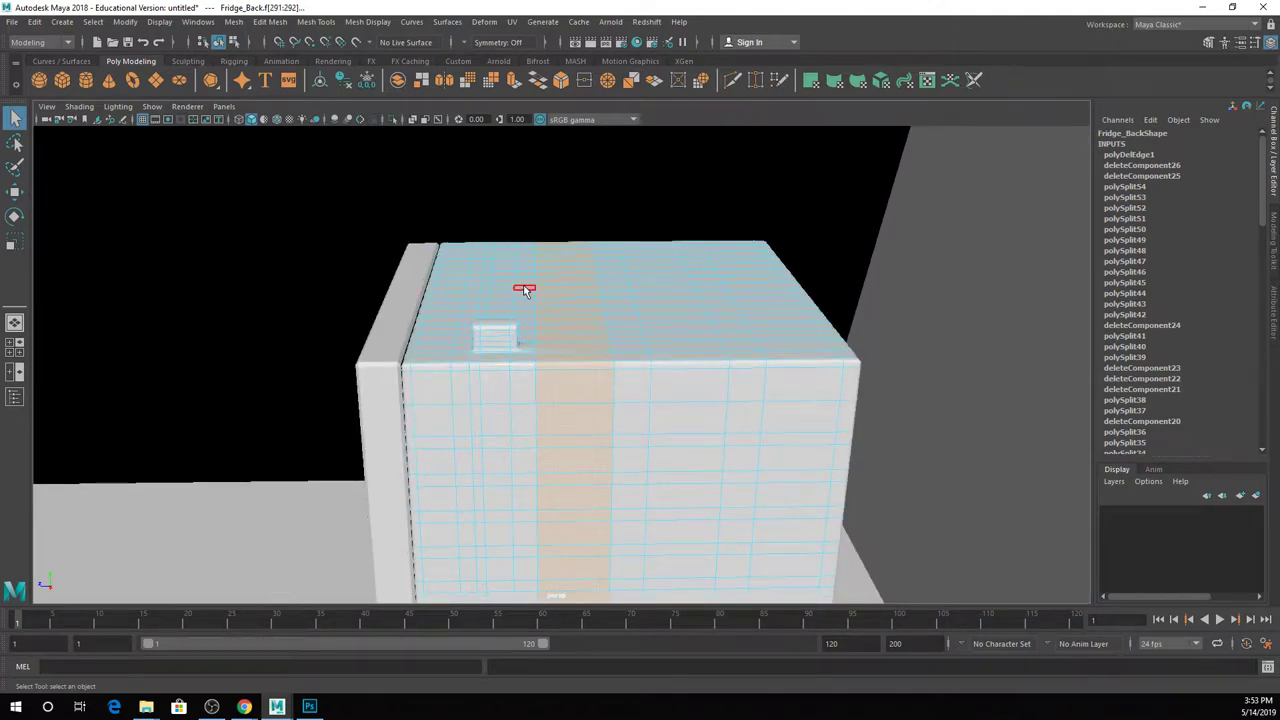
Inspect the selected face band from several sides in object mode, then isolate it briefly and restore the full scene.
{"action": "scroll", "coordinate": [745, 367], "scroll_direction": "up", "scroll_amount": 2}
{"action": "left_click_drag", "start_coordinate": [745, 367], "coordinate": [663, 351], "text": "alt"}
{"action": "key", "text": "3"}
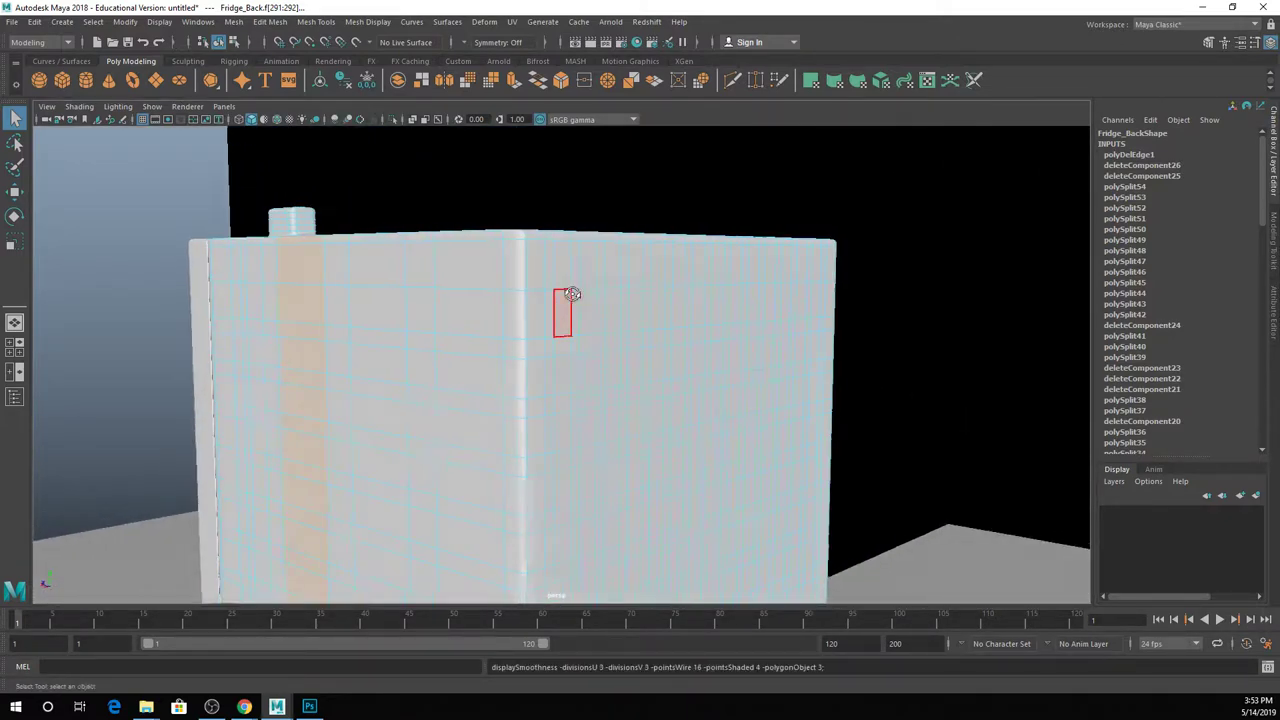
{"action": "left_click_drag", "start_coordinate": [572, 293], "coordinate": [642, 311], "text": "alt"}
{"action": "right_click_drag", "start_coordinate": [569, 297], "coordinate": [630, 265]}
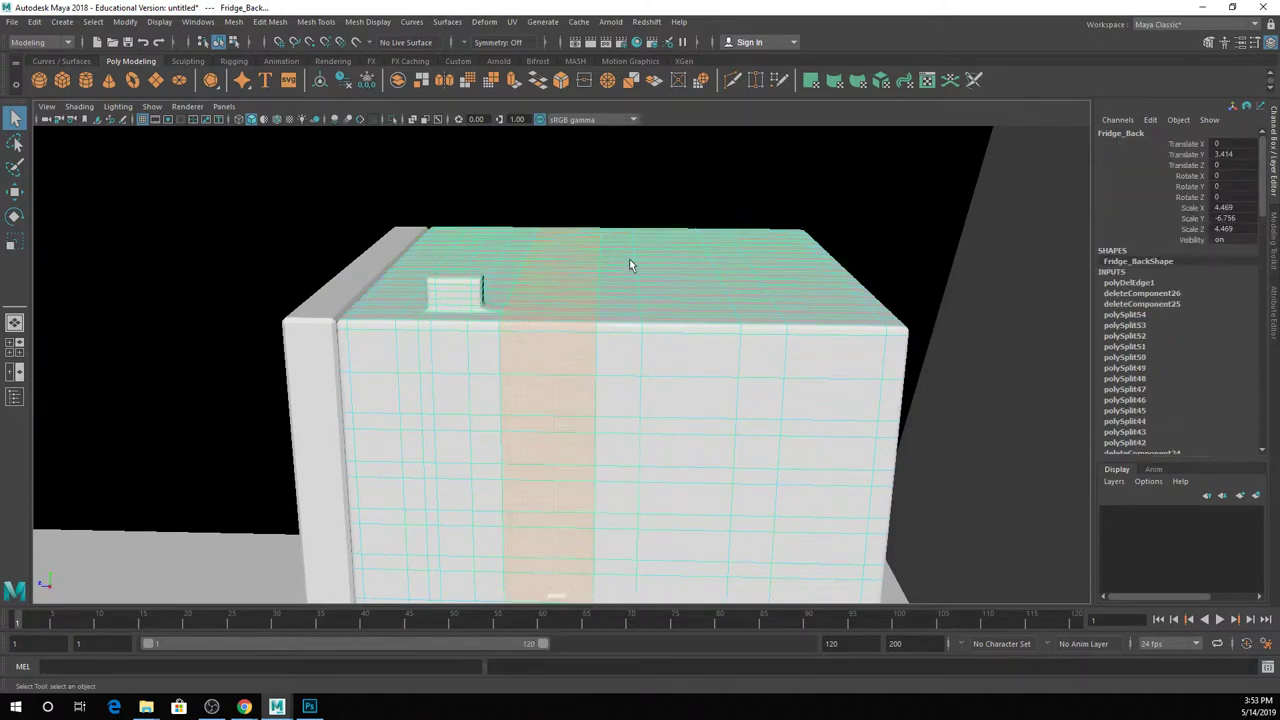
{"action": "left_click_drag", "start_coordinate": [595, 355], "coordinate": [621, 300], "text": "alt"}
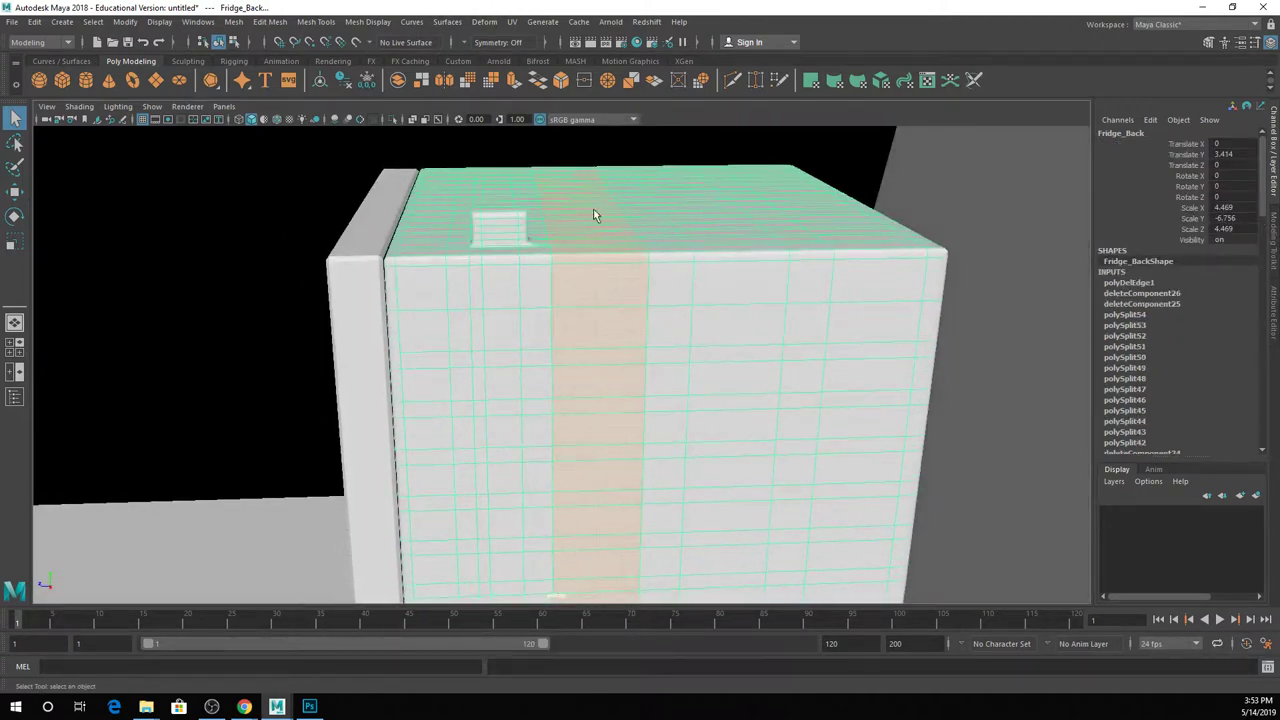
{"action": "right_click_drag", "start_coordinate": [589, 214], "coordinate": [666, 234], "text": "alt"}
{"action": "left_click_drag", "start_coordinate": [666, 234], "coordinate": [411, 289], "text": "alt"}
{"action": "left_click_drag", "start_coordinate": [606, 406], "coordinate": [494, 393], "text": "alt"}
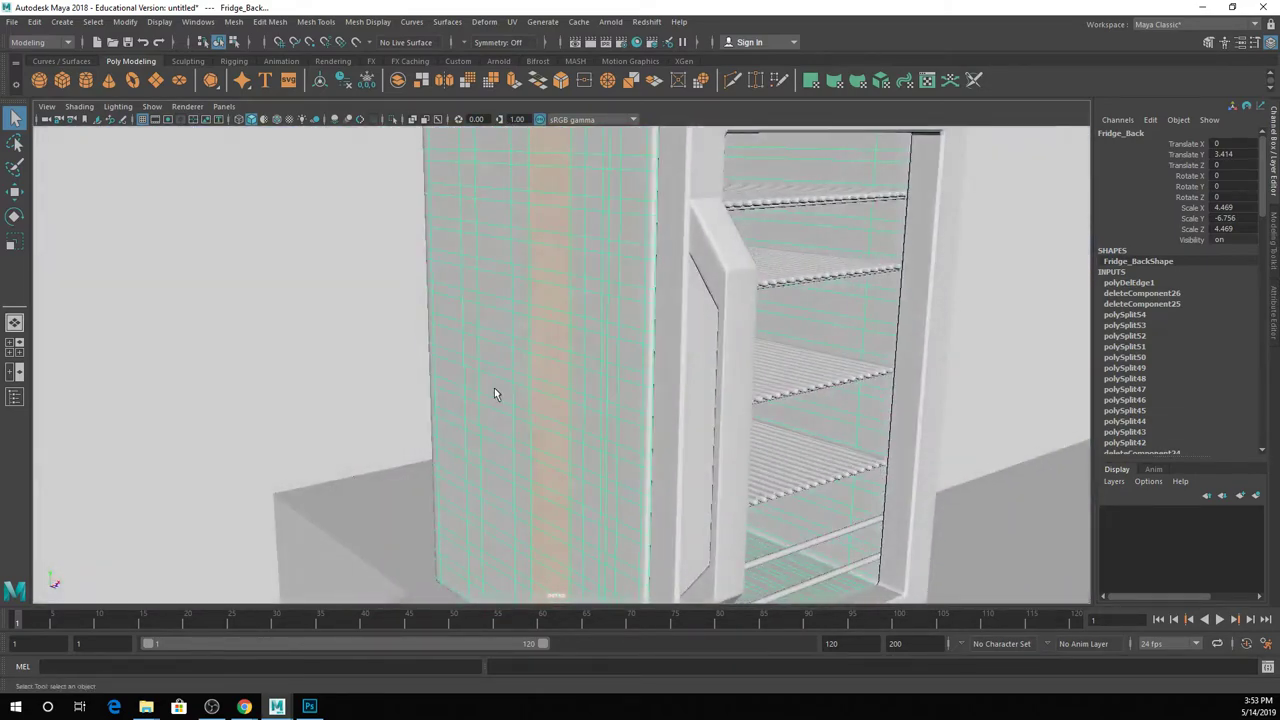
{"action": "key", "text": "ctrl+1"}
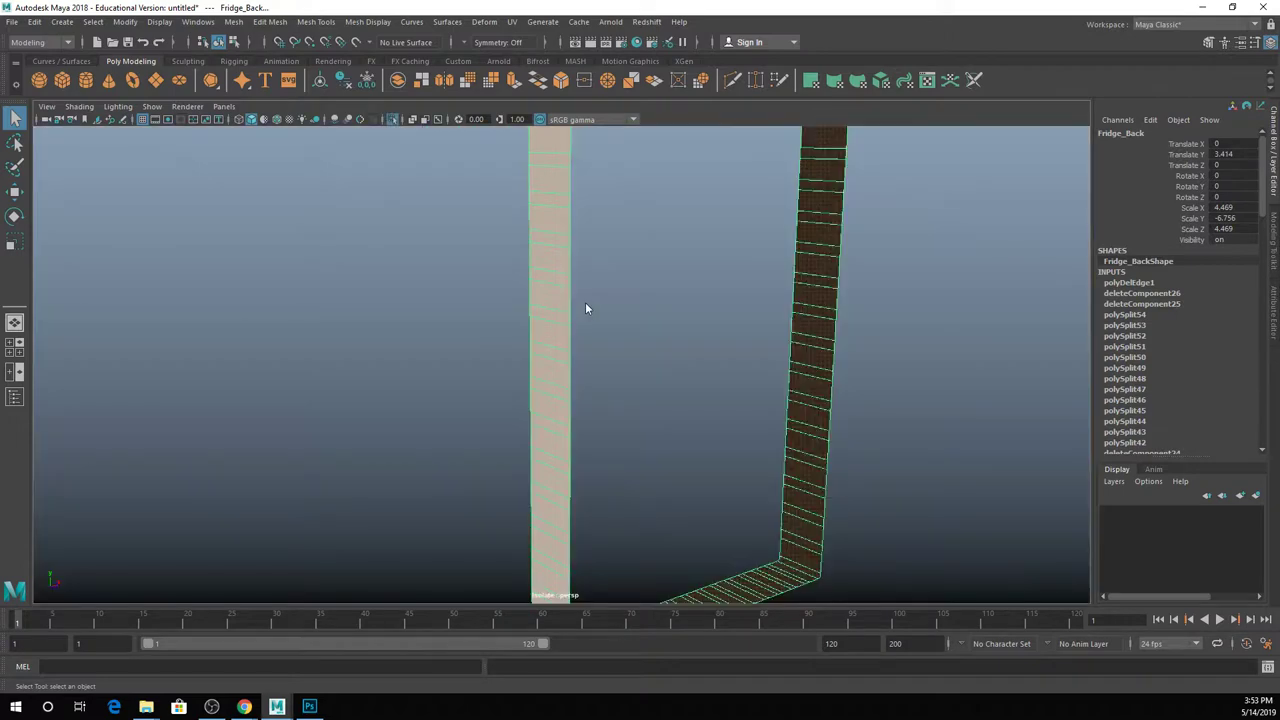
{"action": "key", "text": "ctrl+1"}
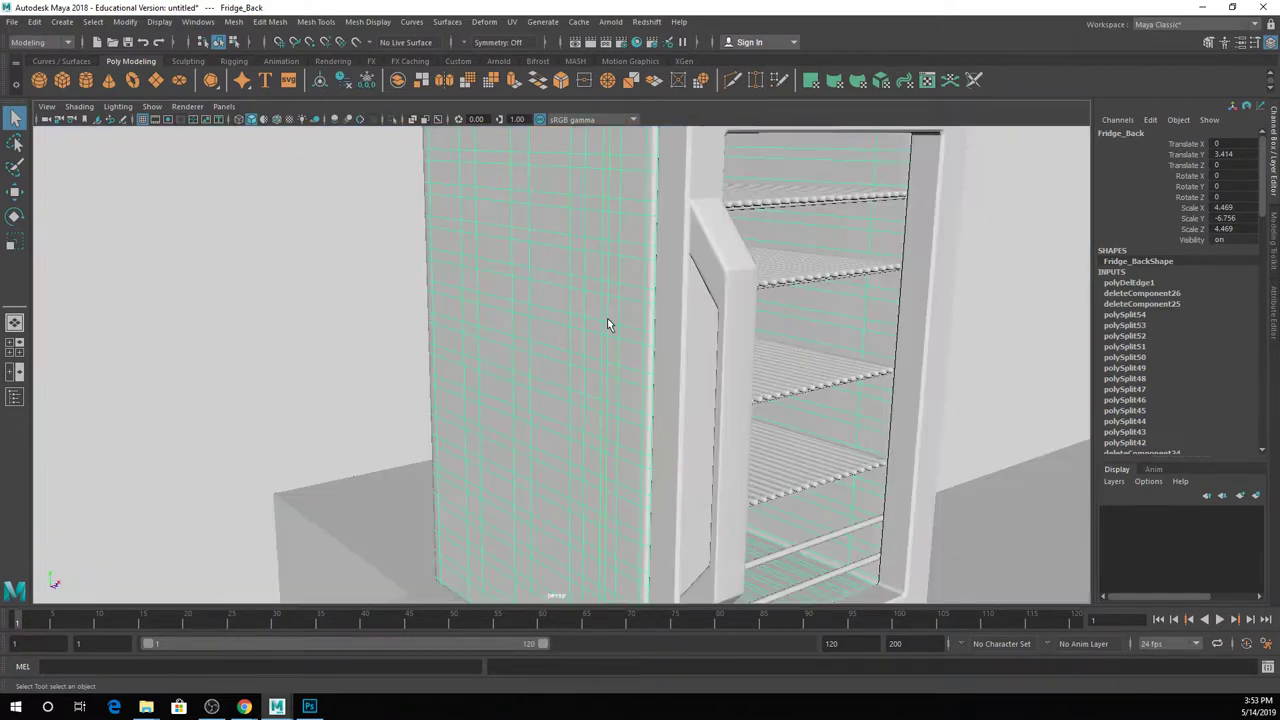
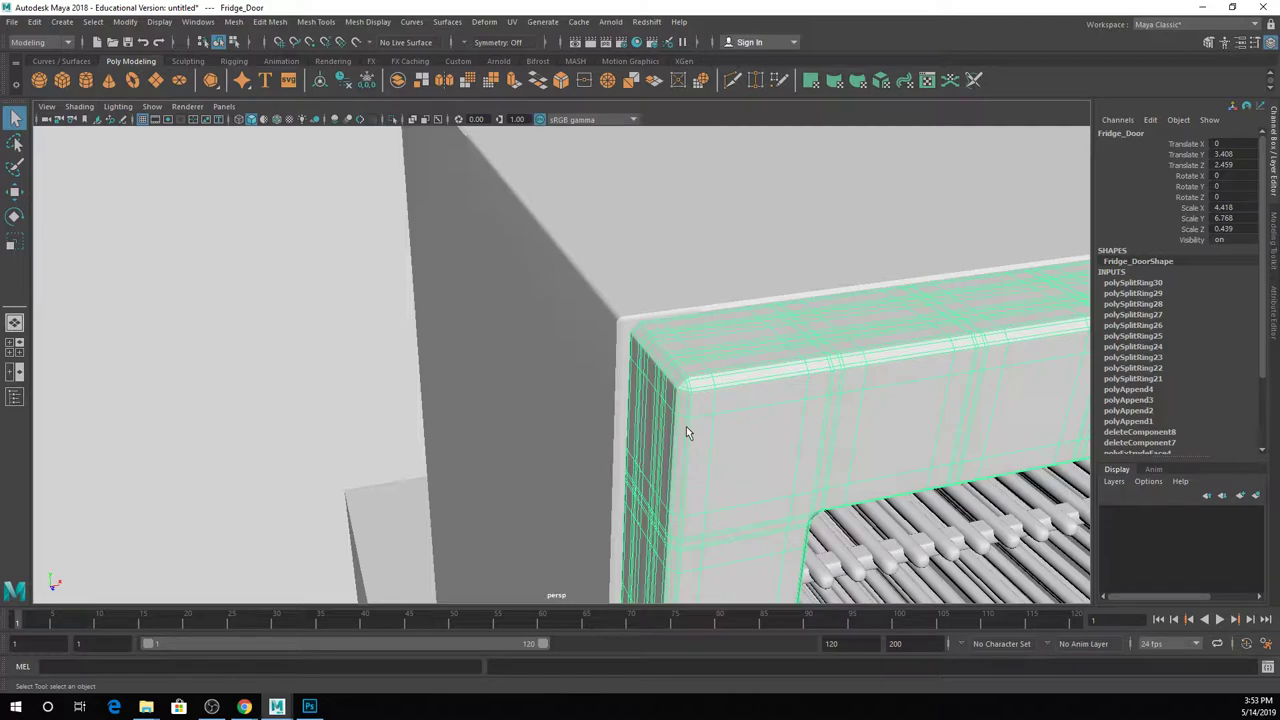
Examine the fridge door's smoothed upper corner from the side and front, deselecting and reselecting the door.
{"action": "left_click_drag", "start_coordinate": [688, 430], "coordinate": [514, 380], "text": "alt"}
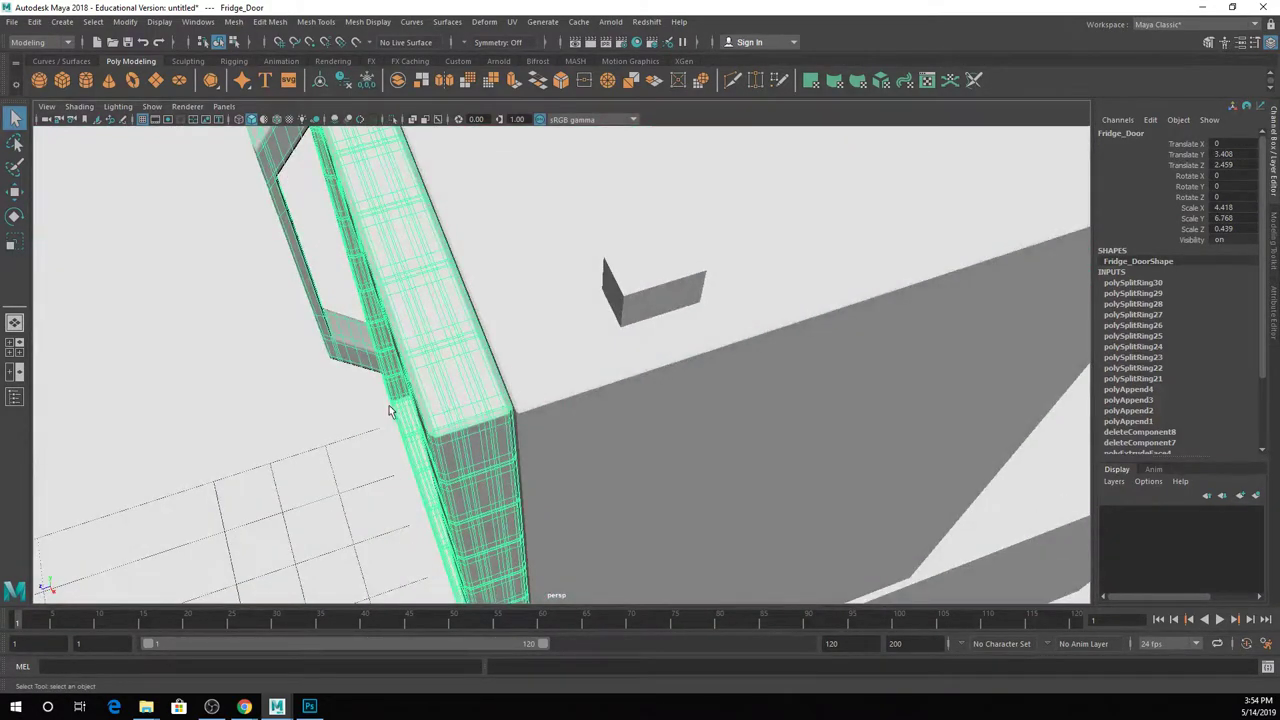
{"action": "left_click", "coordinate": [345, 490]}
{"action": "left_click_drag", "start_coordinate": [388, 492], "coordinate": [515, 328], "text": "alt"}
{"action": "left_click", "coordinate": [467, 397]}
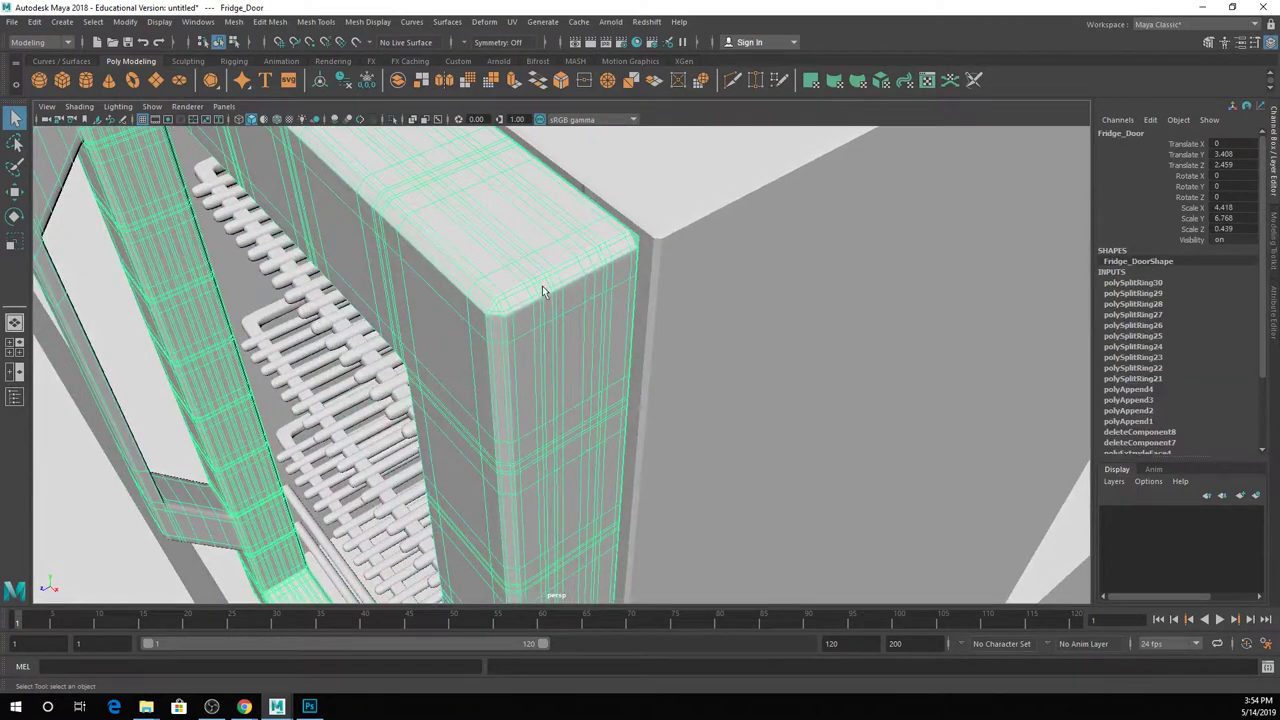
Select the closely packed edge loops running along the fridge door's outer rim, delete them with their vertices, and return to object mode.
{"action": "left_click_drag", "start_coordinate": [543, 286], "coordinate": [548, 287], "text": "alt"}
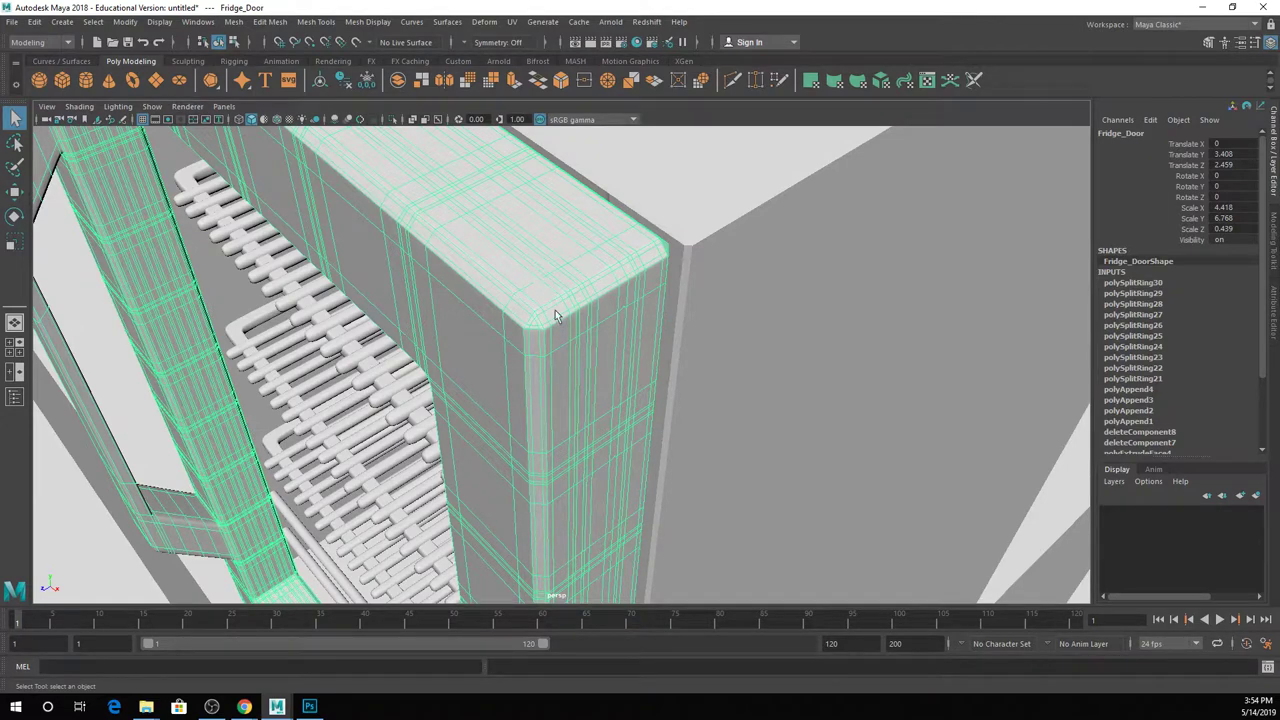
{"action": "right_click_drag", "start_coordinate": [563, 334], "coordinate": [563, 294]}
{"action": "left_click", "coordinate": [563, 310]}
{"action": "left_click", "coordinate": [571, 305]}
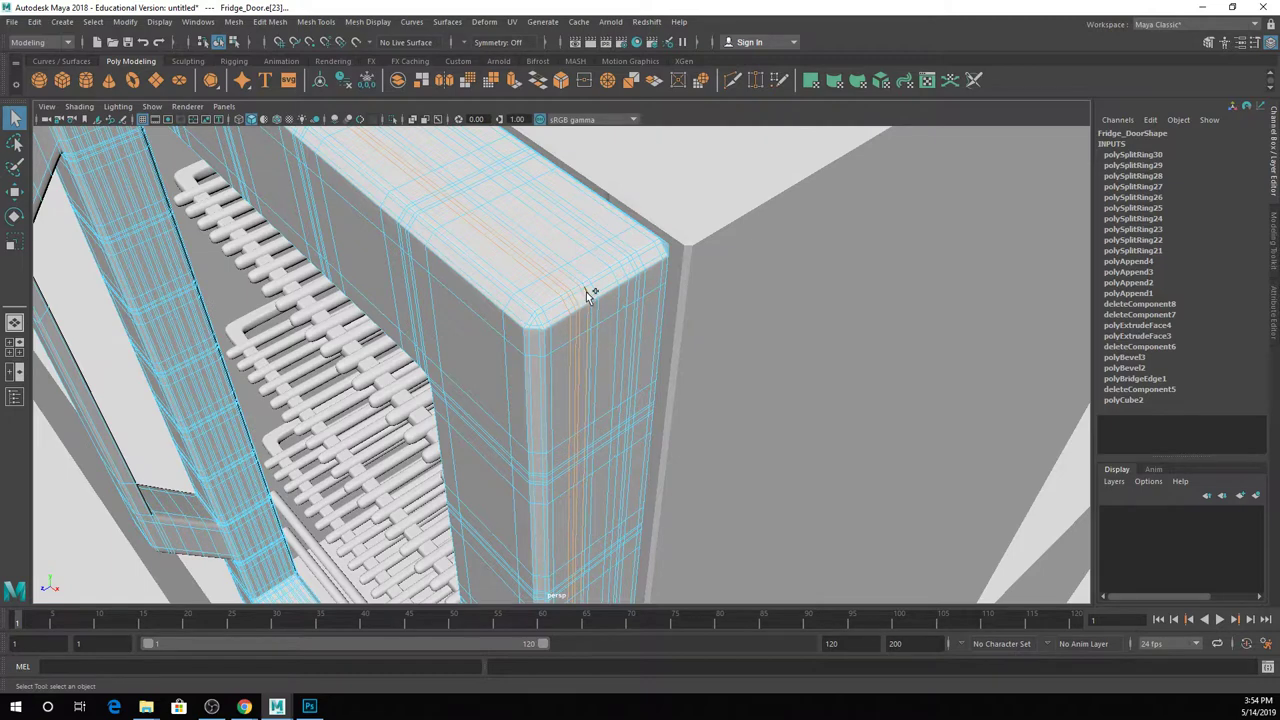
{"action": "double_click", "coordinate": [591, 294], "text": "shift"}
{"action": "left_click_drag", "start_coordinate": [594, 289], "coordinate": [545, 325], "text": "alt"}
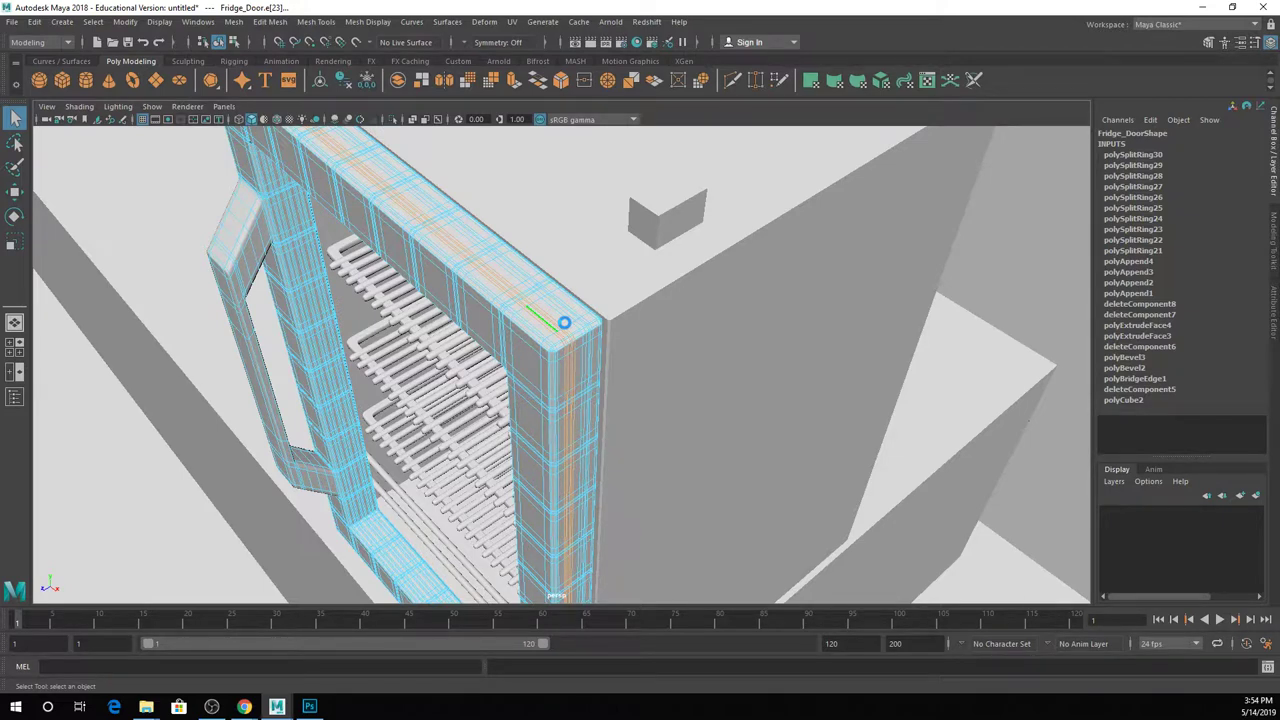
{"action": "key", "text": "ctrl+Delete"}
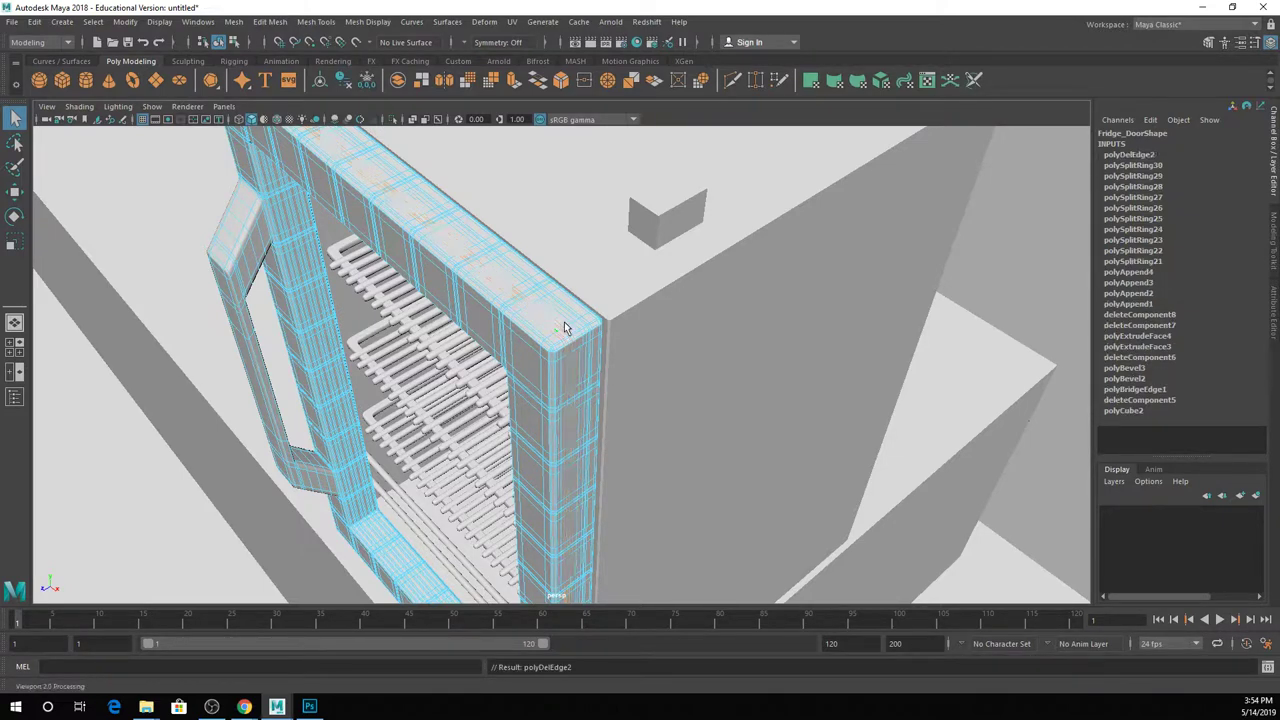
{"action": "right_click_drag", "start_coordinate": [558, 313], "coordinate": [574, 299]}
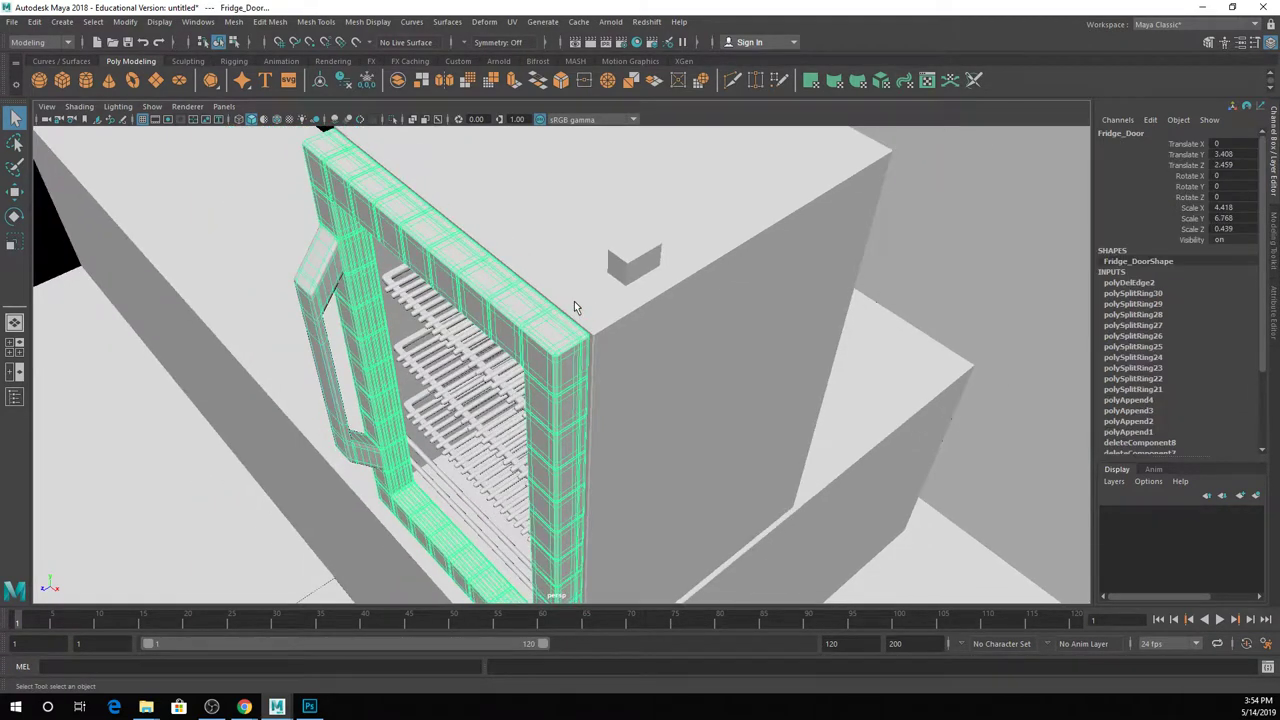
Select the fridge body, check its edge flow in wireframe and shaded display, and view it together with the door from the front.
{"action": "left_click", "coordinate": [591, 287]}
{"action": "key", "text": "4"}
{"action": "key", "text": "5"}
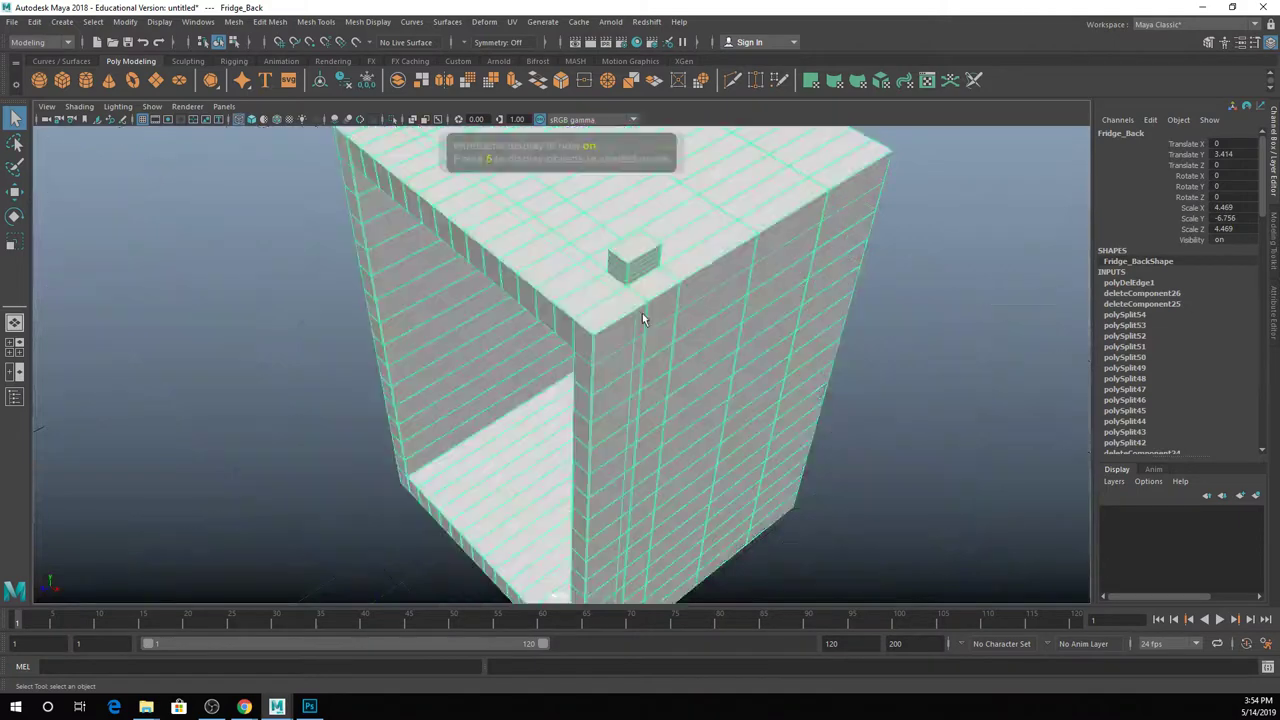
{"action": "left_click_drag", "start_coordinate": [529, 390], "coordinate": [557, 348], "text": "alt"}
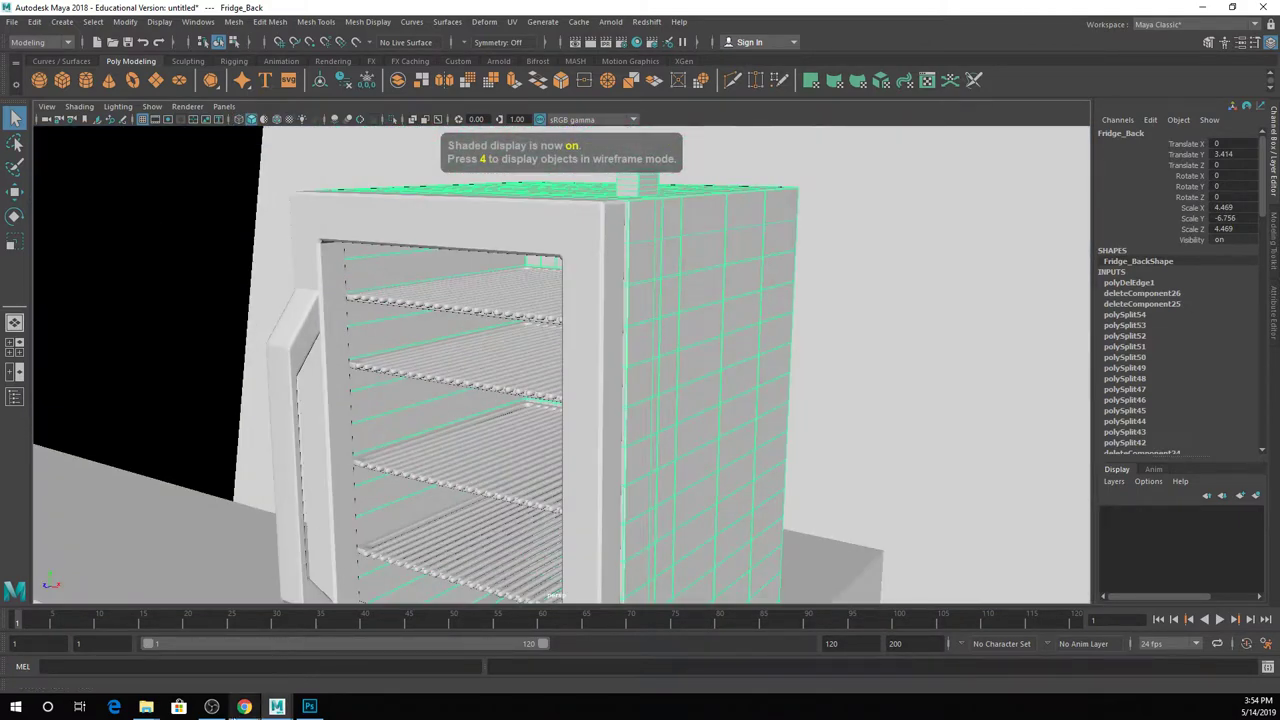
Switch to Photoshop and close the MiniFridge.jpeg image.
{"action": "left_click", "coordinate": [309, 706]}
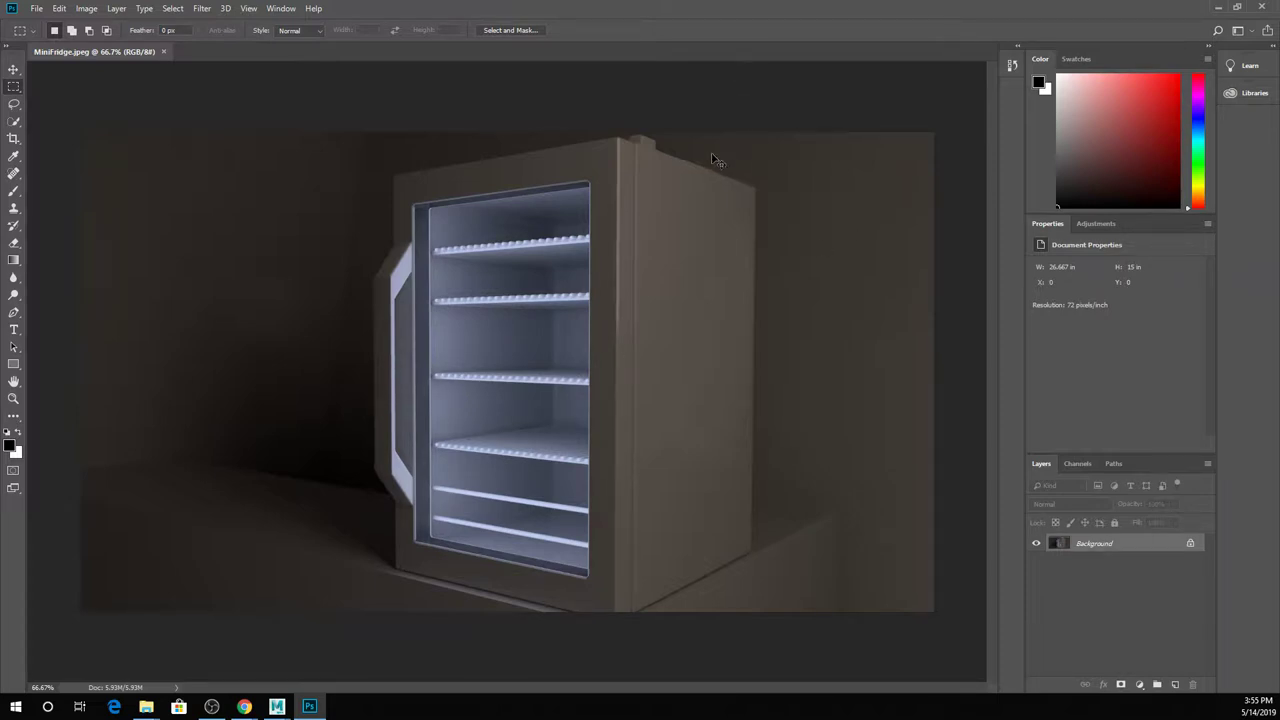
{"action": "left_click", "coordinate": [163, 52]}
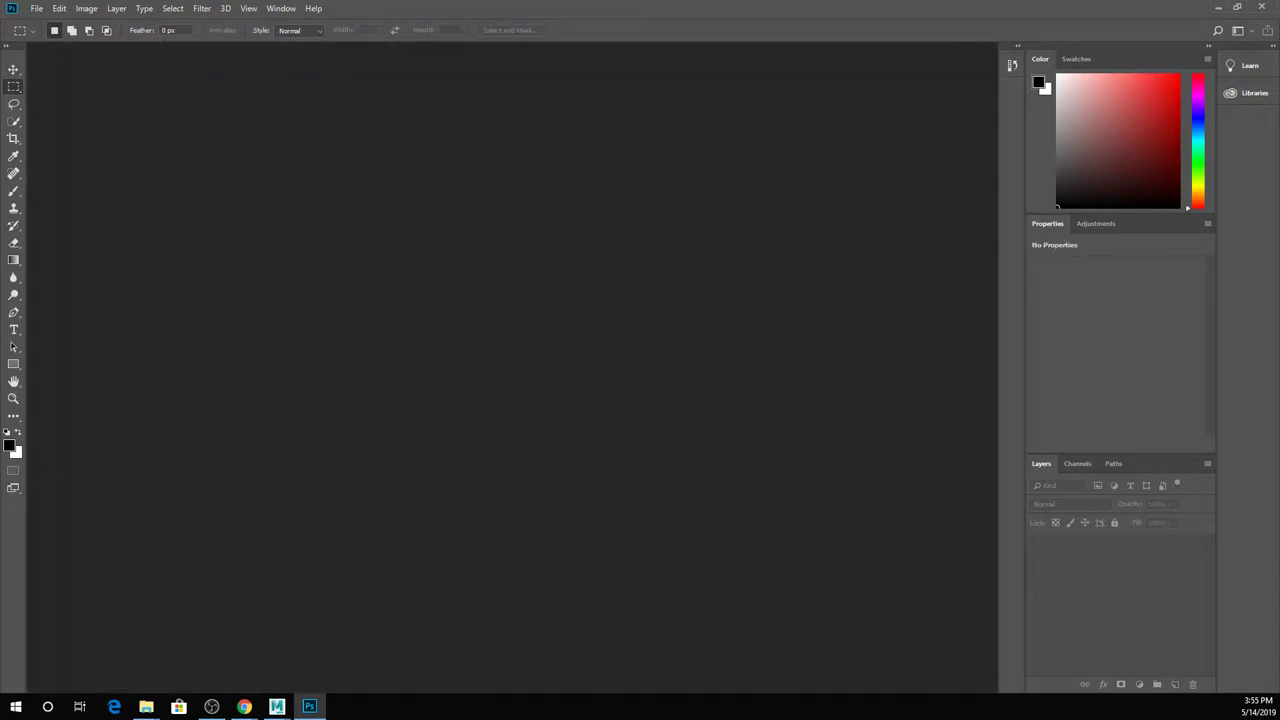
Open the Week 6 gradebook folder from Downloads and load the next student's two JPG files and one PNG file into Photoshop.
{"action": "key", "text": "alt+Tab"}
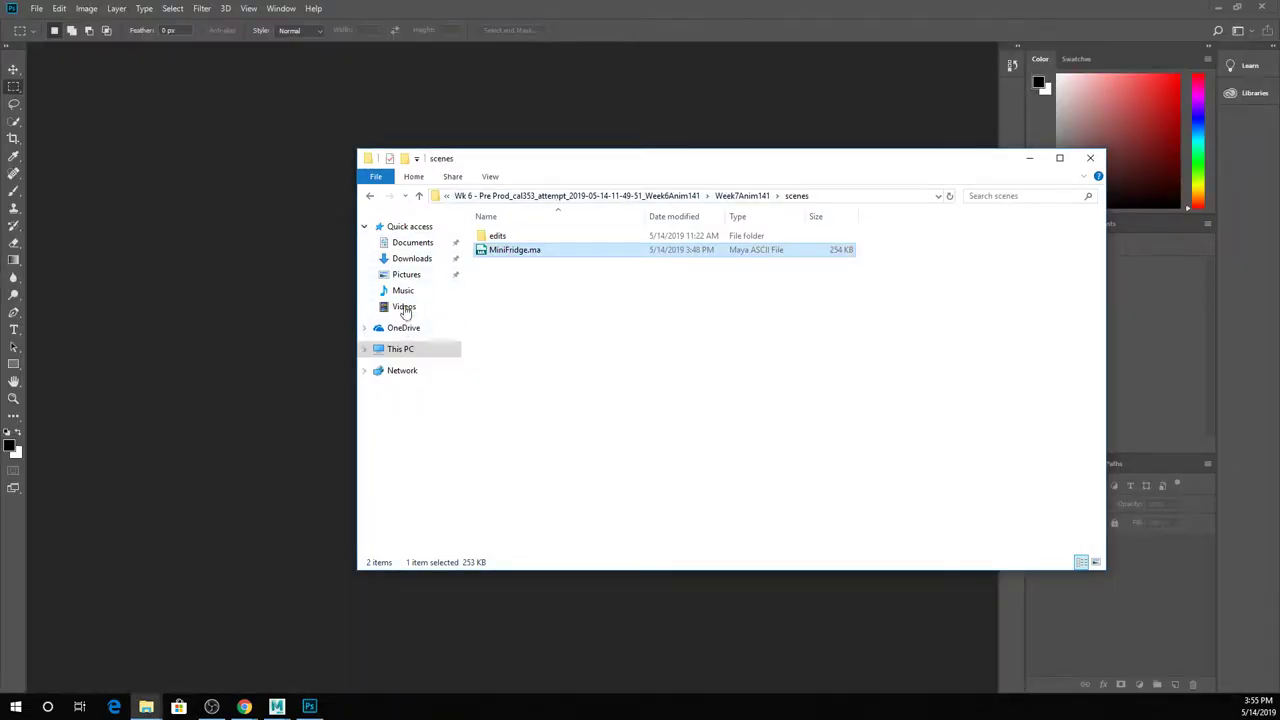
{"action": "left_click", "coordinate": [412, 258]}
{"action": "double_click", "coordinate": [527, 251]}
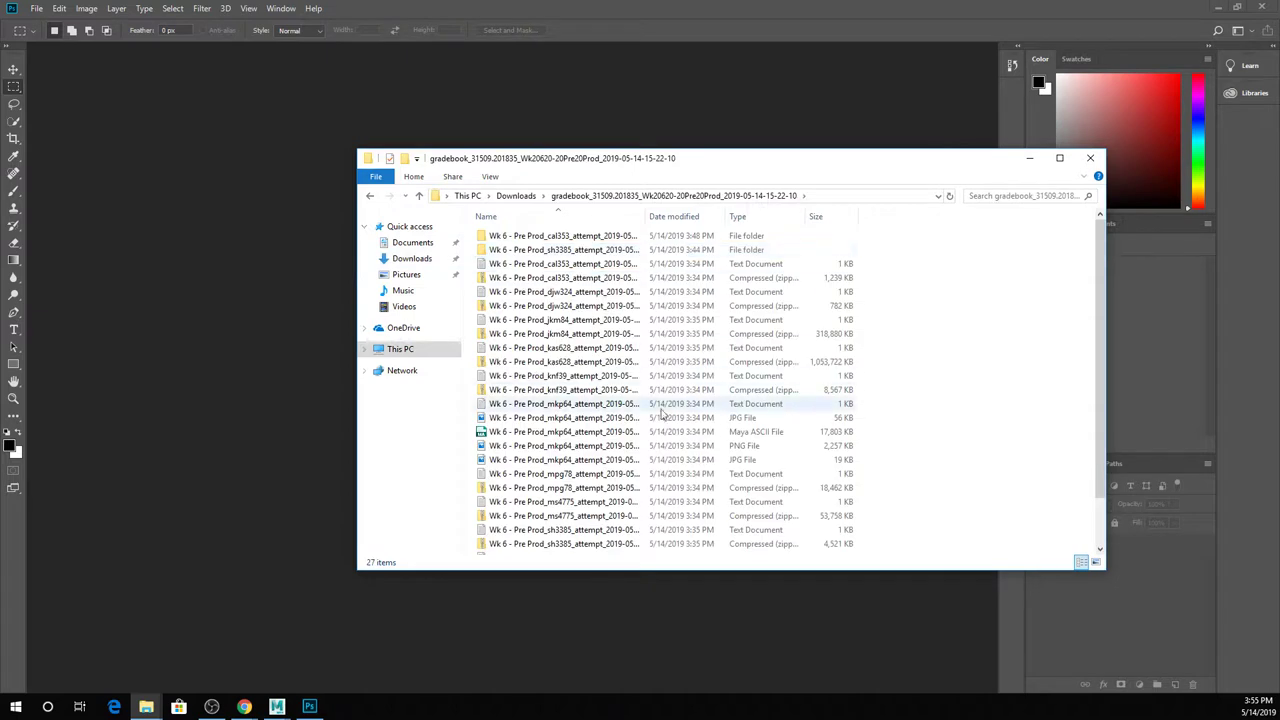
{"action": "scroll", "coordinate": [590, 430], "scroll_direction": "down", "scroll_amount": 2}
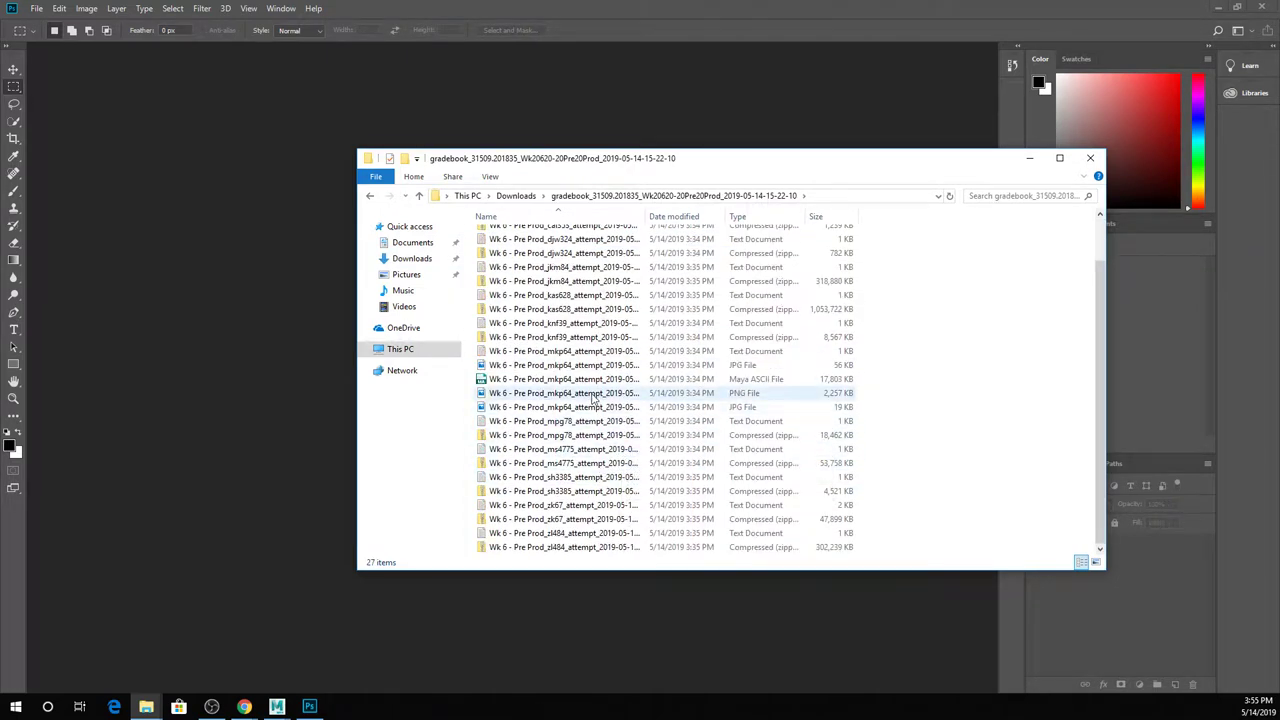
{"action": "left_click", "coordinate": [590, 393]}
{"action": "left_click", "coordinate": [588, 407], "text": "ctrl"}
{"action": "left_click", "coordinate": [574, 366], "text": "ctrl"}
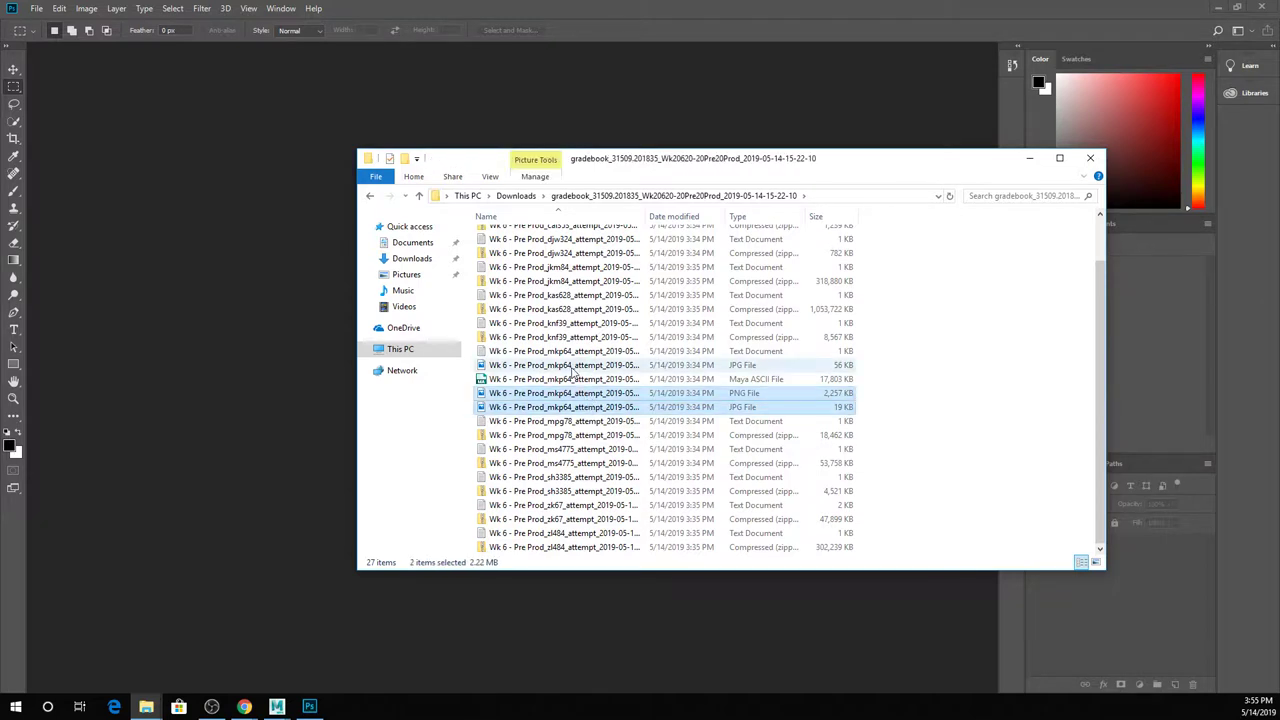
{"action": "left_click_drag", "start_coordinate": [570, 370], "coordinate": [200, 334]}
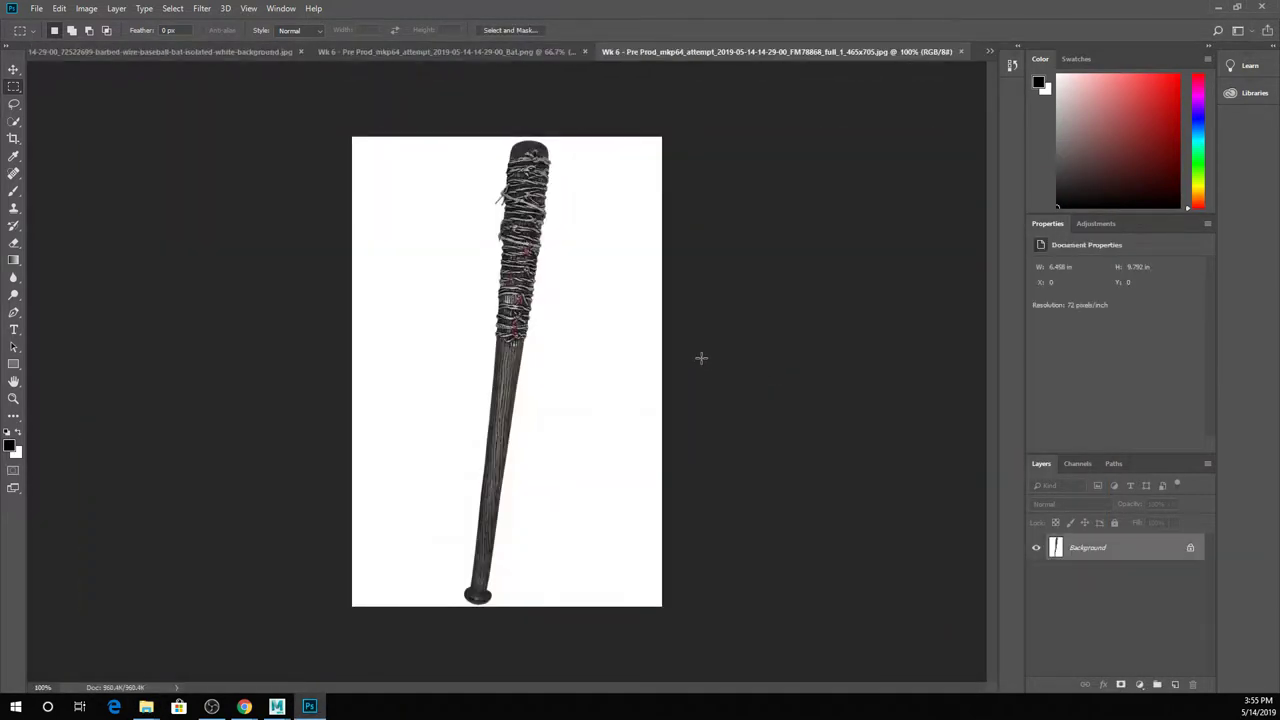
Compare the Bat.png render with the barbed-wire baseball bat reference photo.
{"action": "left_click", "coordinate": [428, 57]}
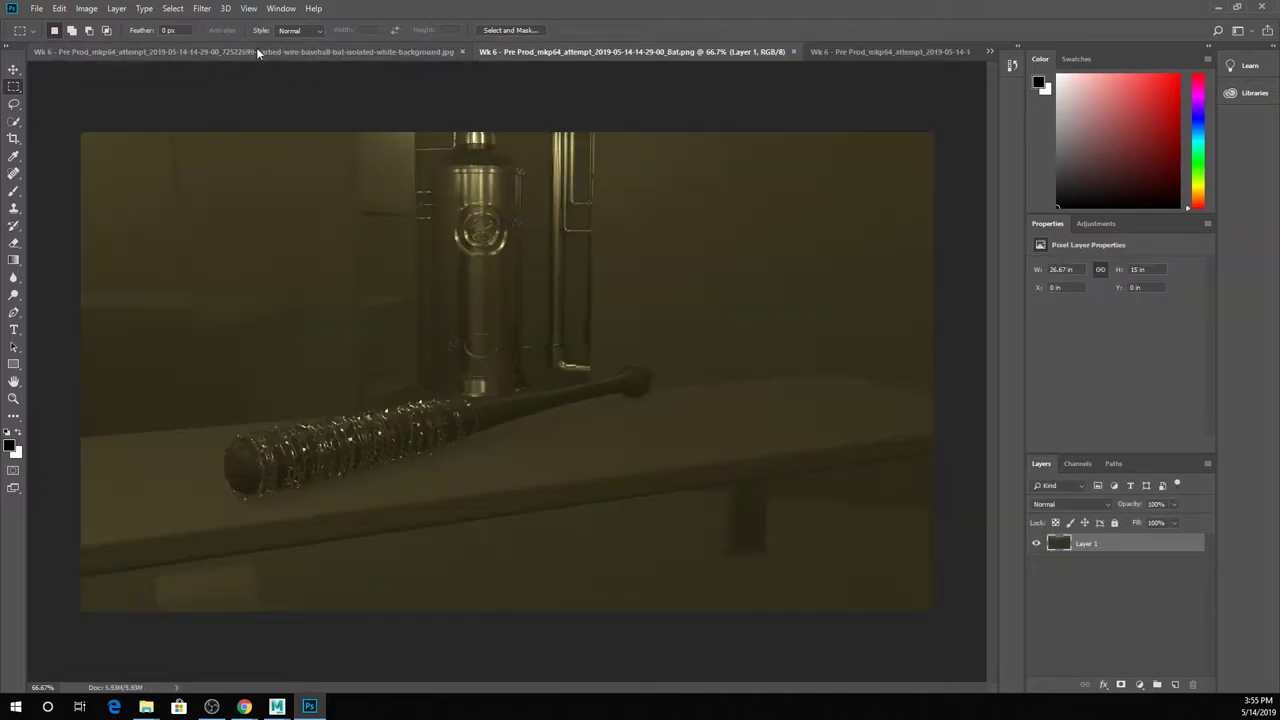
{"action": "left_click", "coordinate": [256, 49]}
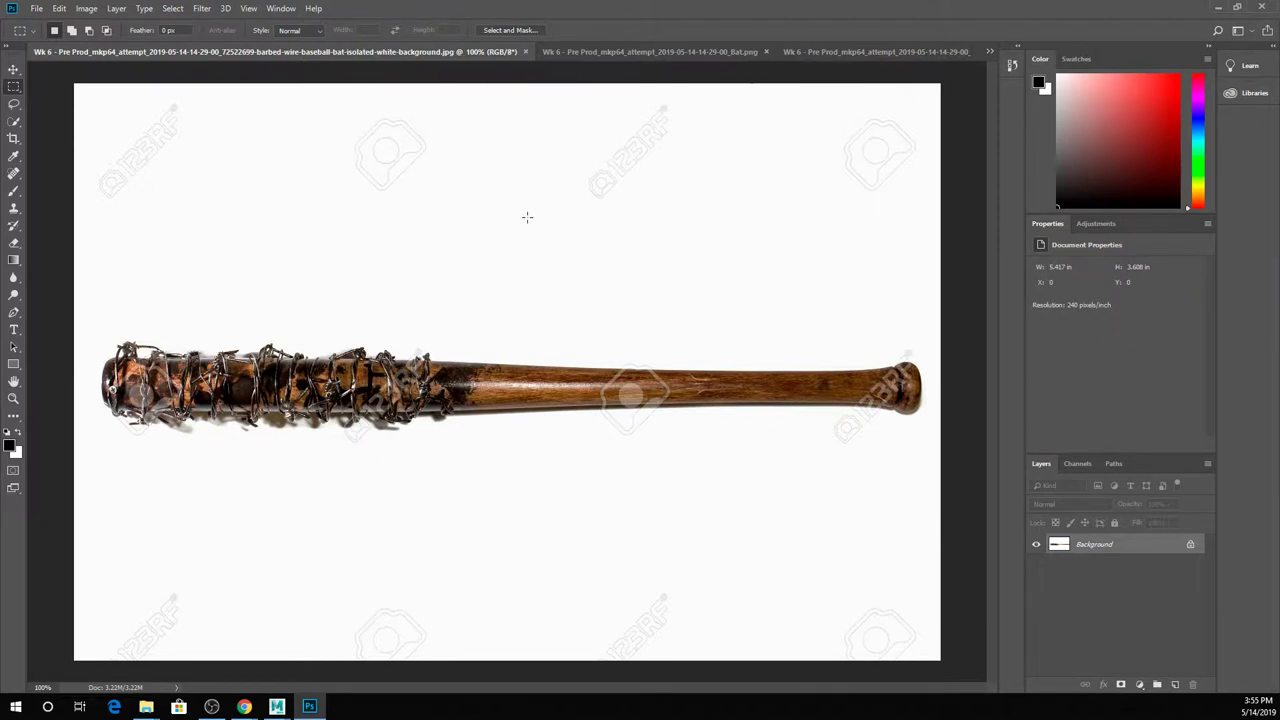
{"action": "left_click", "coordinate": [640, 52]}
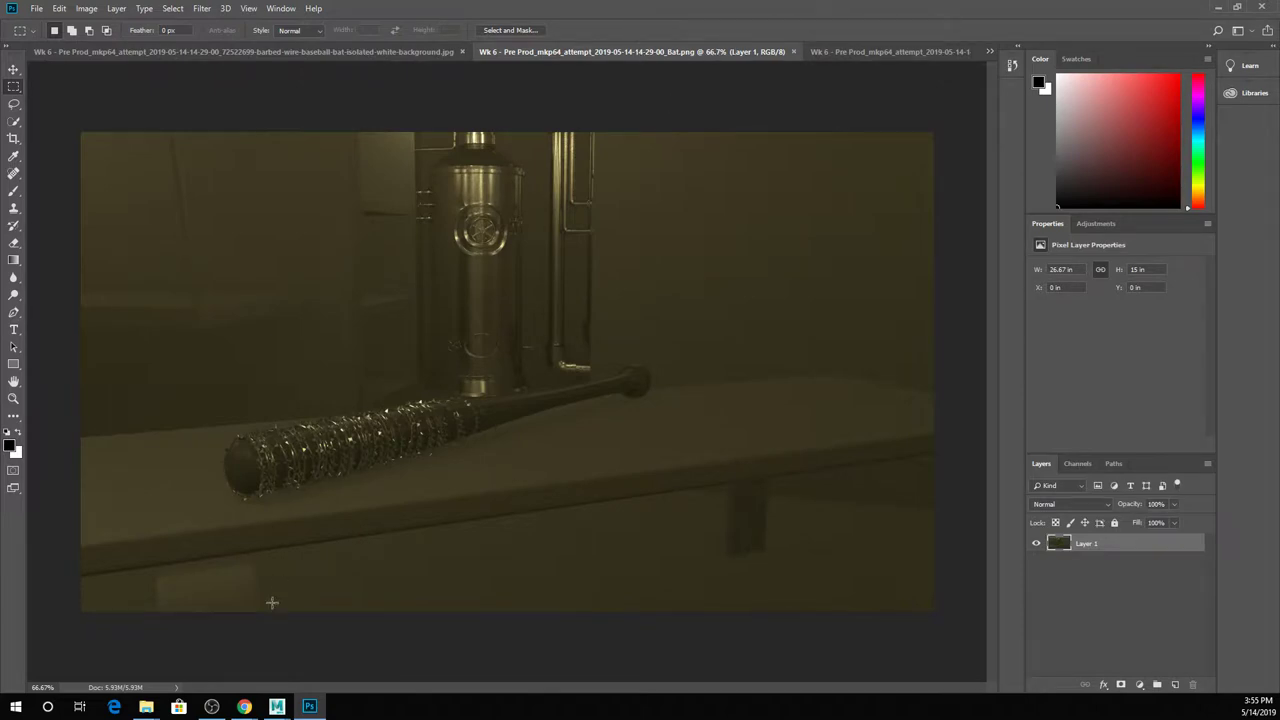
Switch to Maya and start a new empty scene without saving the fridge scene.
{"action": "mouse_move", "coordinate": [276, 707]}
{"action": "left_click", "coordinate": [346, 643]}
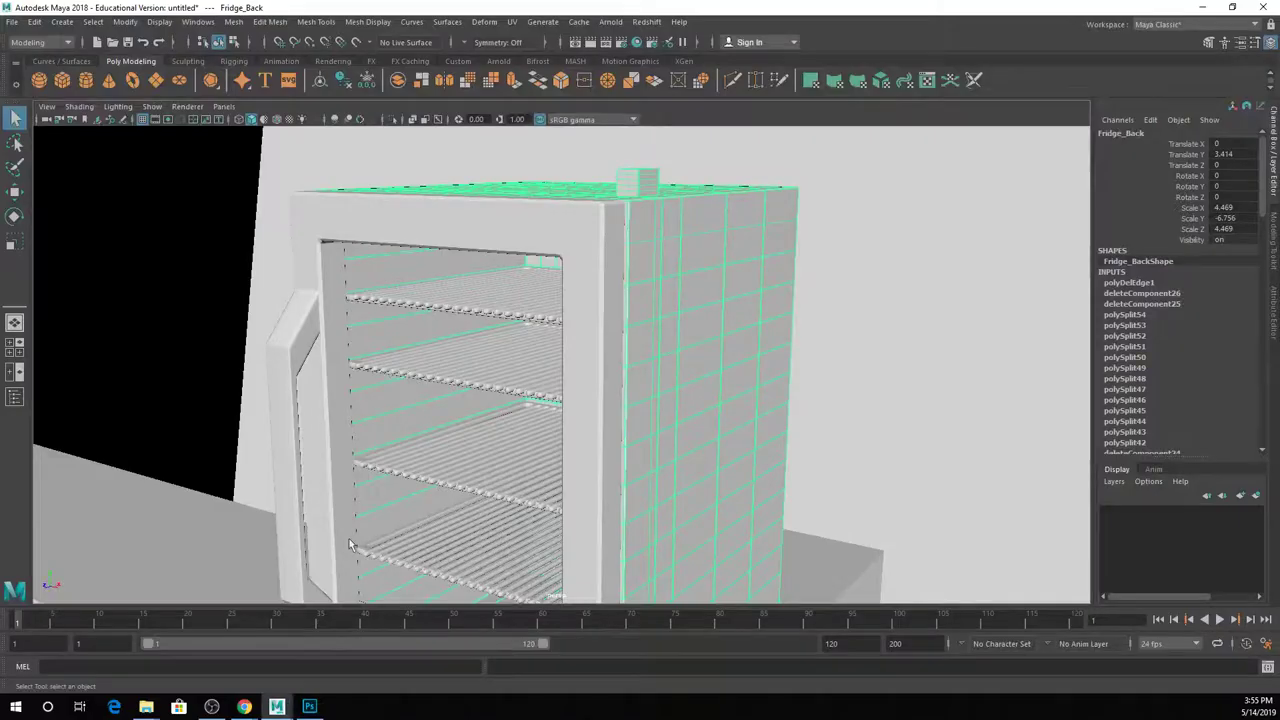
{"action": "left_click", "coordinate": [640, 356]}
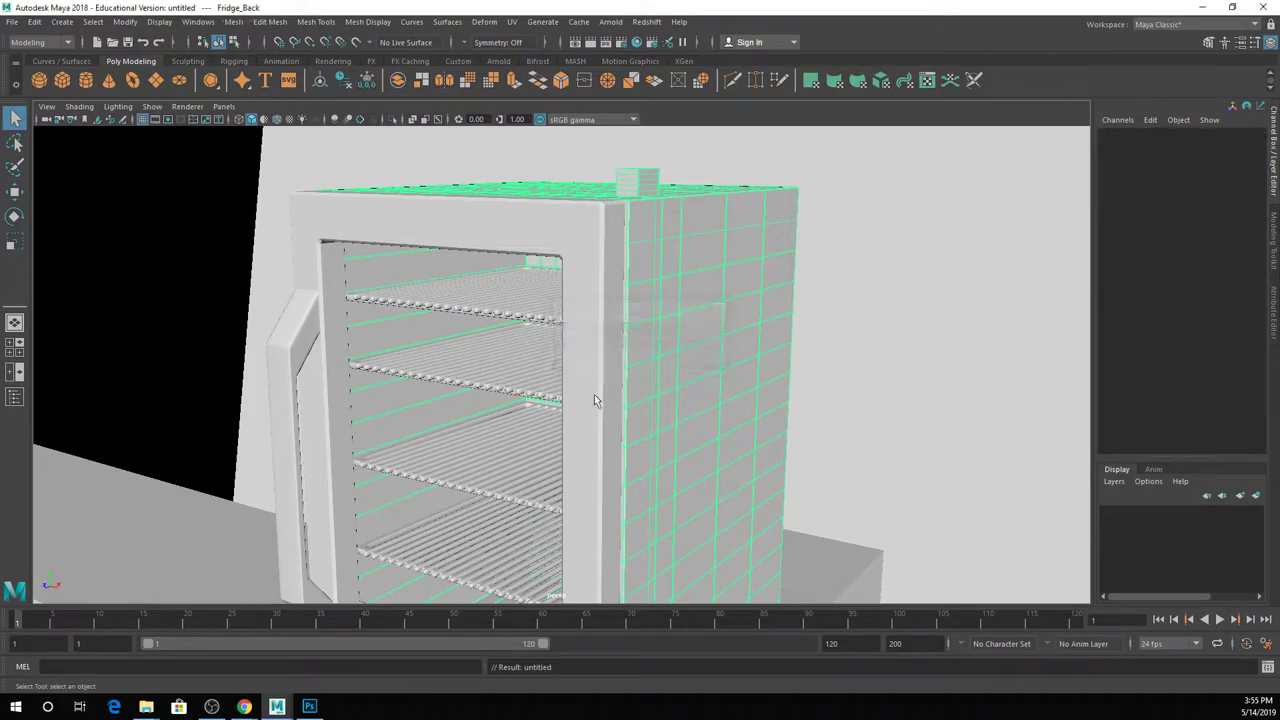
Switch to Photoshop and look over the Bat.png render again.
{"action": "left_click", "coordinate": [310, 706]}
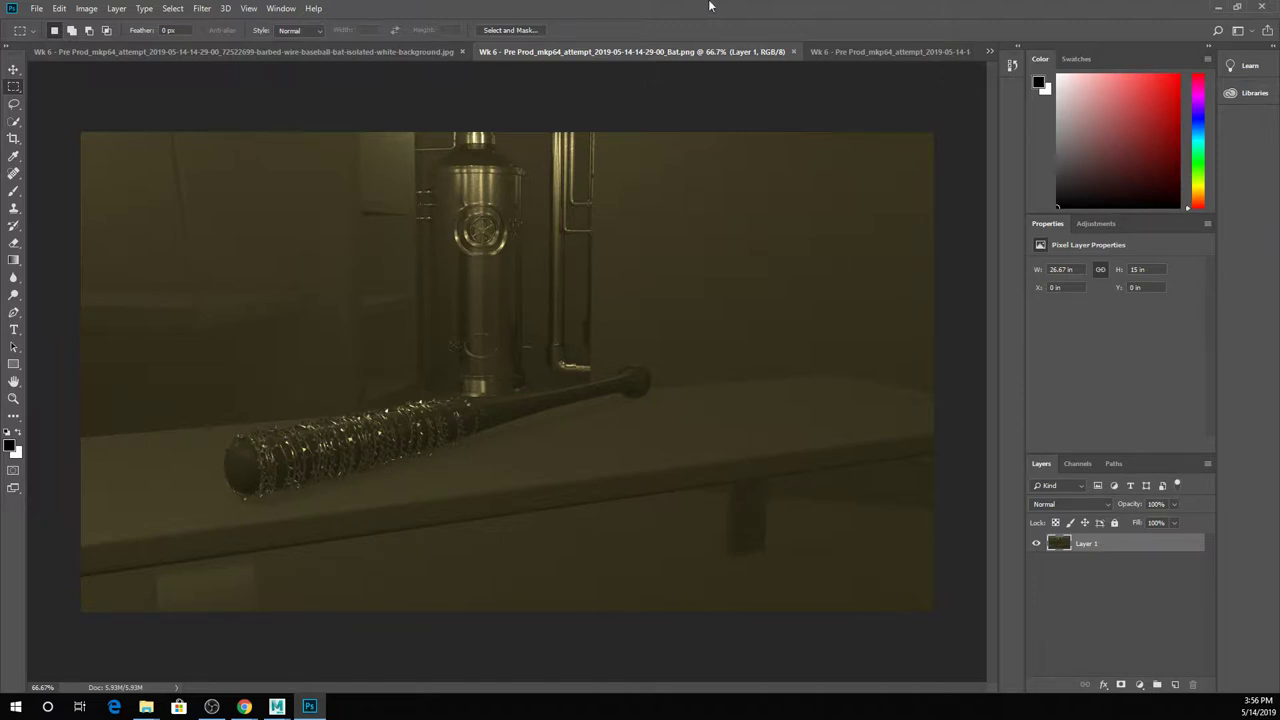
{"action": "left_click", "coordinate": [854, 56]}
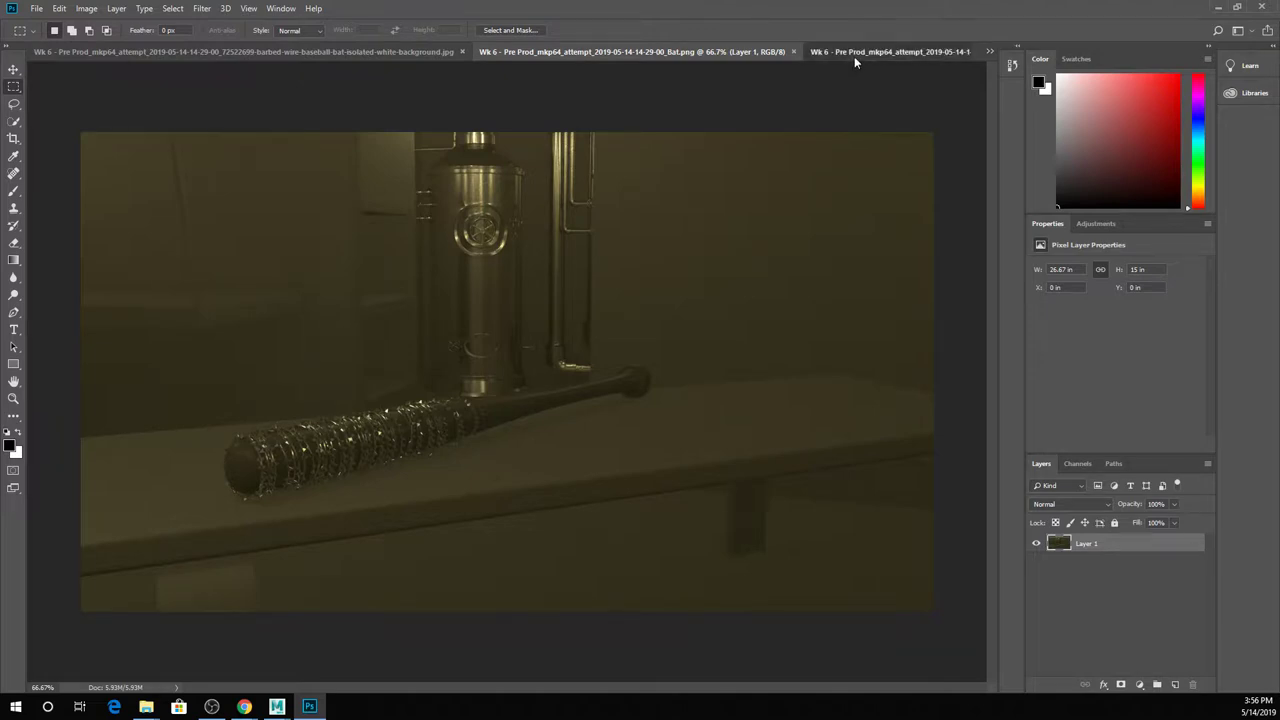
{"action": "left_click", "coordinate": [555, 52]}
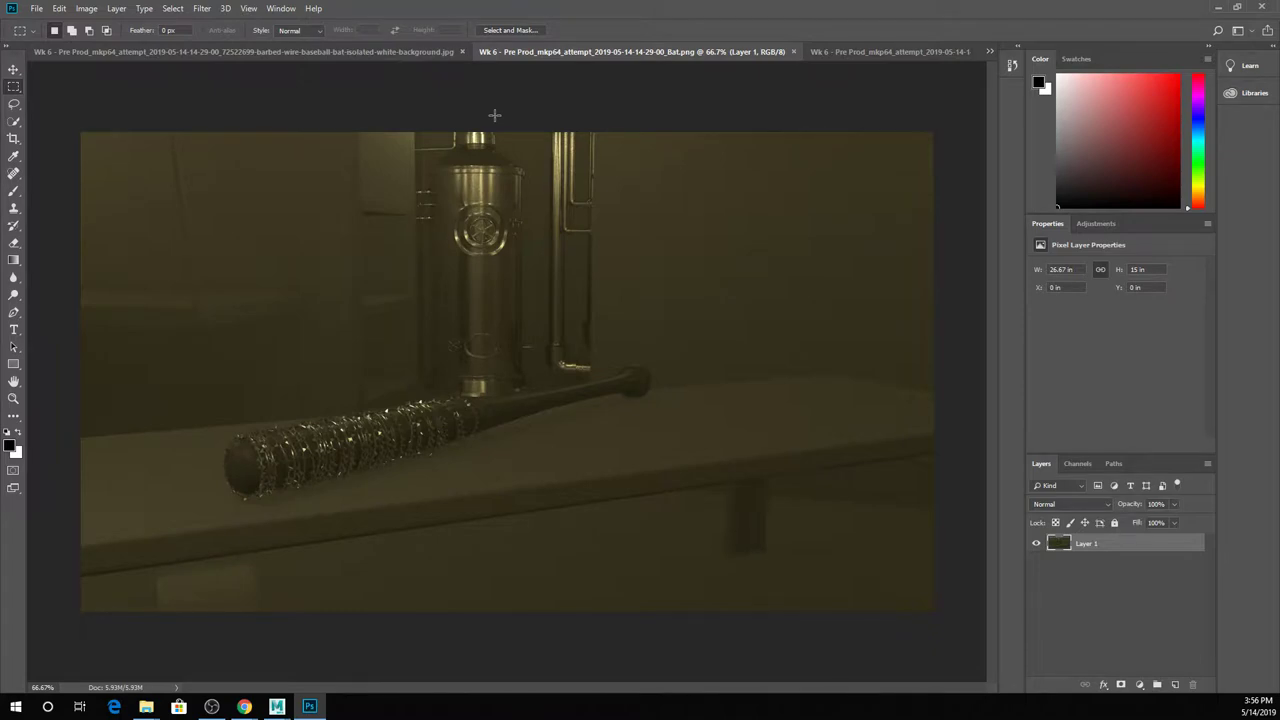
Load the student's submitted bat Maya ASCII file from the gradebook folder into the empty Maya scene.
{"action": "mouse_move", "coordinate": [276, 706]}
{"action": "left_click", "coordinate": [263, 666]}
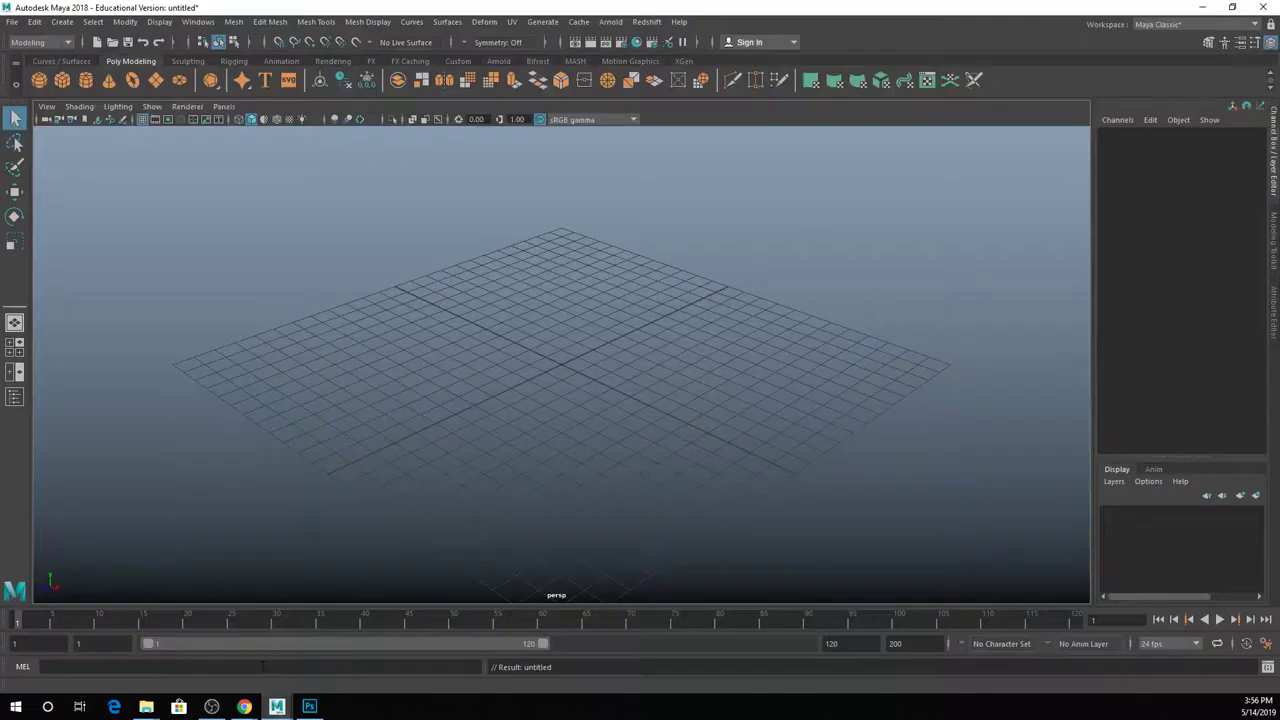
{"action": "mouse_move", "coordinate": [146, 706]}
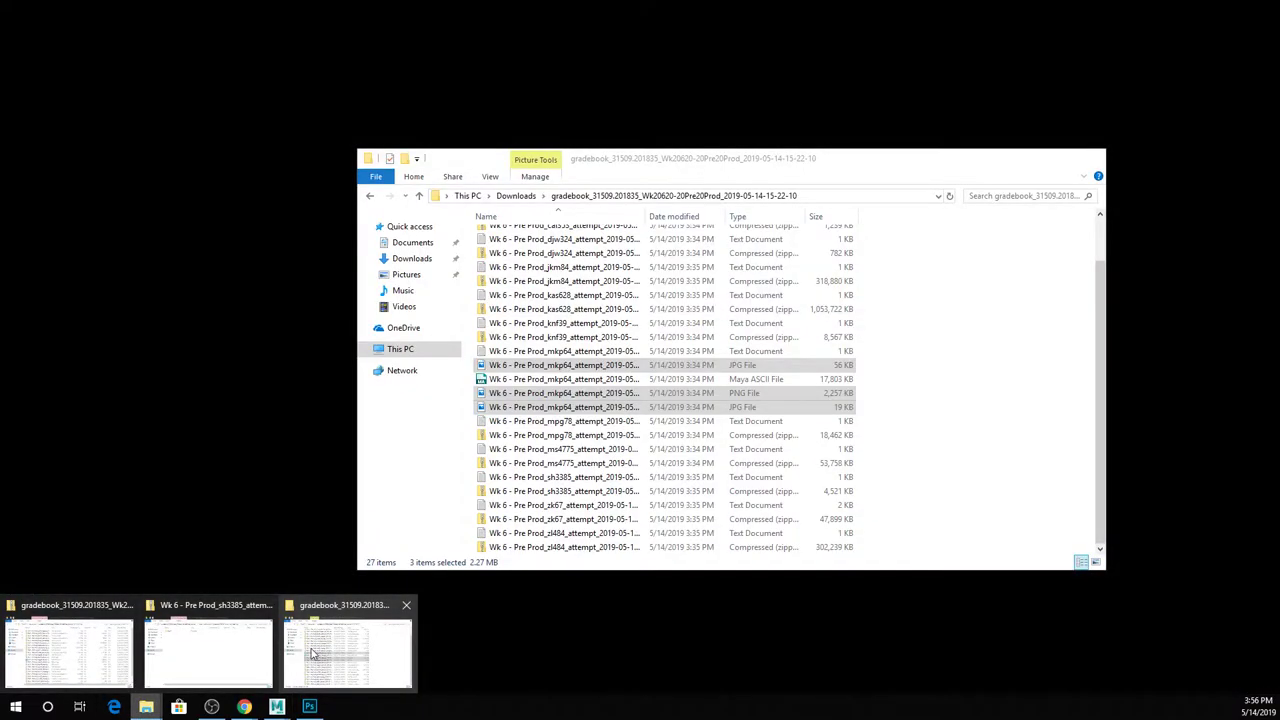
{"action": "left_click", "coordinate": [311, 654]}
{"action": "left_click_drag", "start_coordinate": [540, 379], "coordinate": [318, 350]}
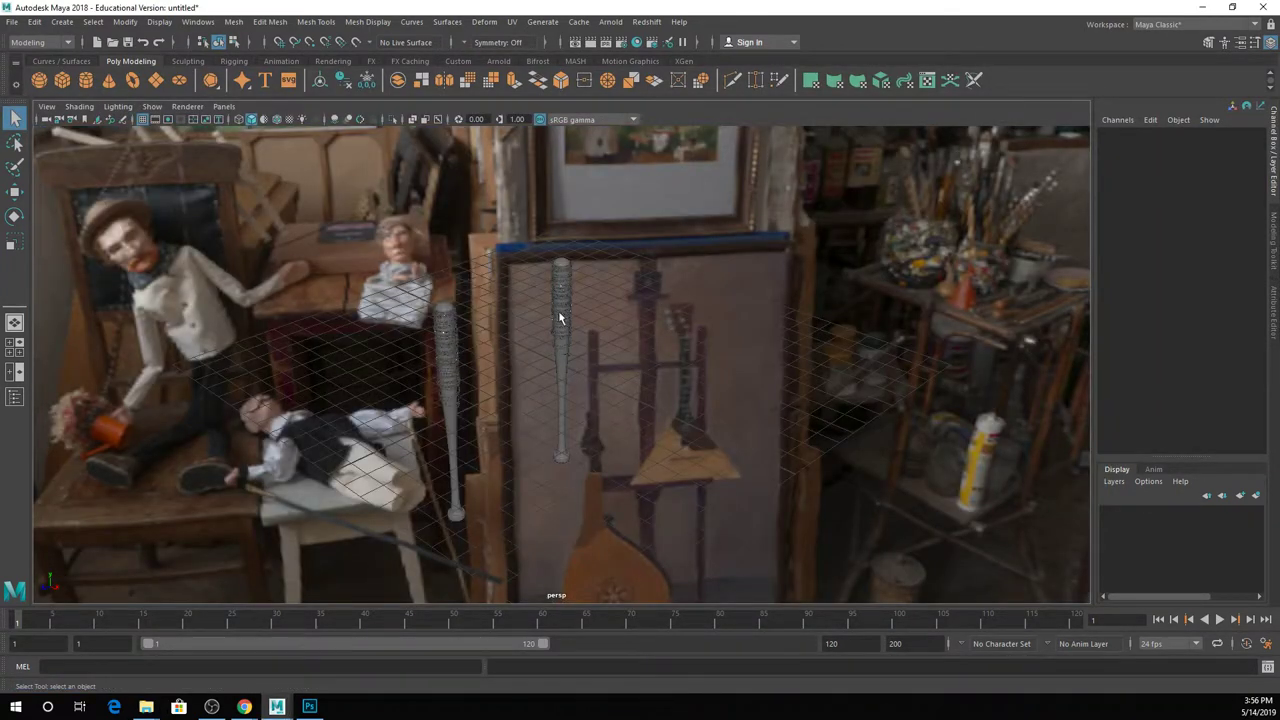
Select the barbed-wire helix around the bat, frame it closely, and turn on its smooth mesh preview.
{"action": "left_click", "coordinate": [560, 318]}
{"action": "key", "text": "f"}
{"action": "scroll", "coordinate": [603, 318], "scroll_direction": "up", "scroll_amount": 5}
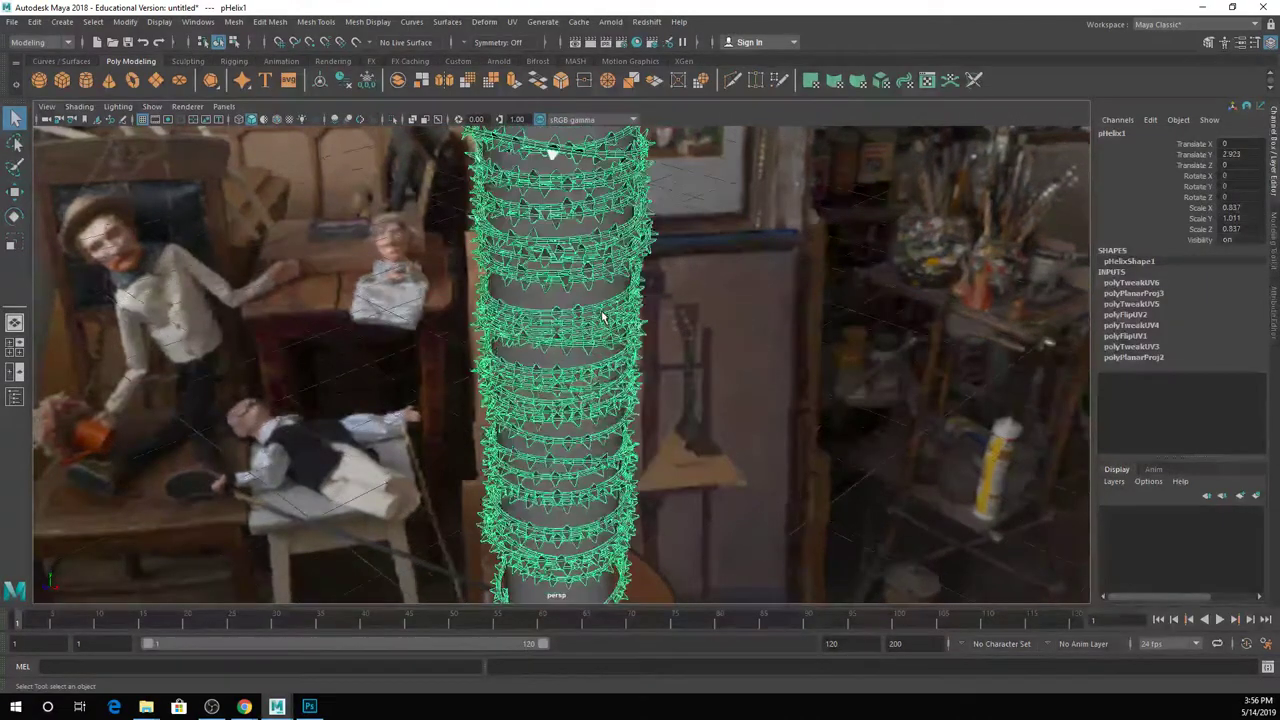
{"action": "left_click_drag", "start_coordinate": [603, 318], "coordinate": [491, 330], "text": "alt"}
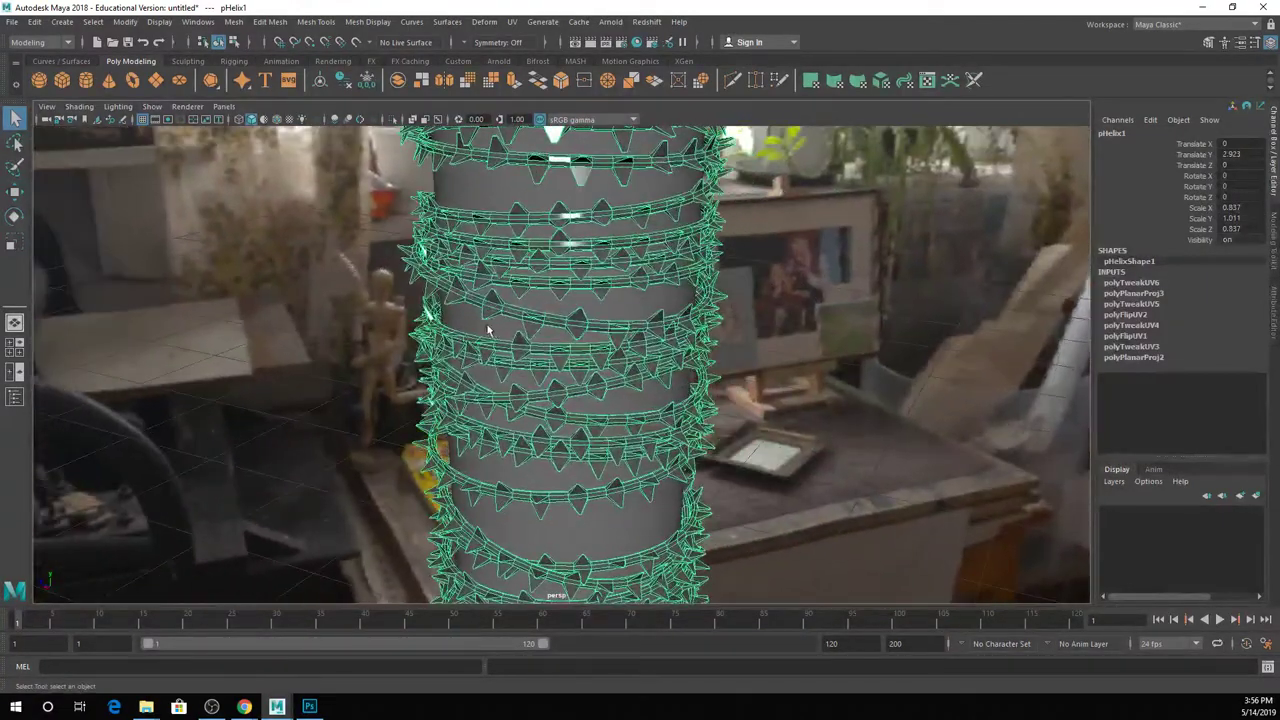
{"action": "key", "text": "3"}
{"action": "left_click", "coordinate": [620, 367]}
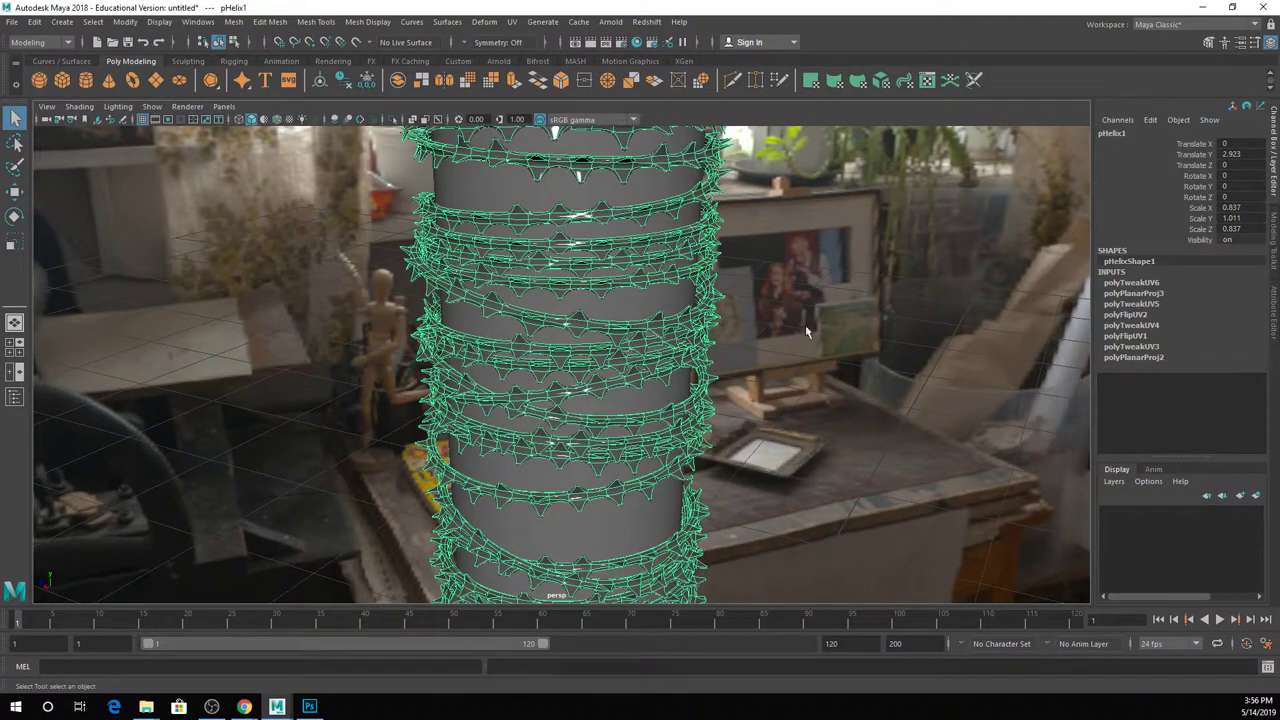
Deselect the wire and inspect the smoothed barbs around the bat from different sides.
{"action": "left_click", "coordinate": [755, 383]}
{"action": "mouse_move", "coordinate": [755, 383]}
{"action": "left_mouse_down", "text": "alt"}
{"action": "mouse_move", "coordinate": [545, 378]}
{"action": "mouse_move", "coordinate": [636, 319]}
{"action": "left_mouse_up", "text": "alt"}
{"action": "right_click_drag", "start_coordinate": [636, 319], "coordinate": [650, 420], "text": "alt"}
{"action": "left_click_drag", "start_coordinate": [650, 420], "coordinate": [688, 436], "text": "alt"}
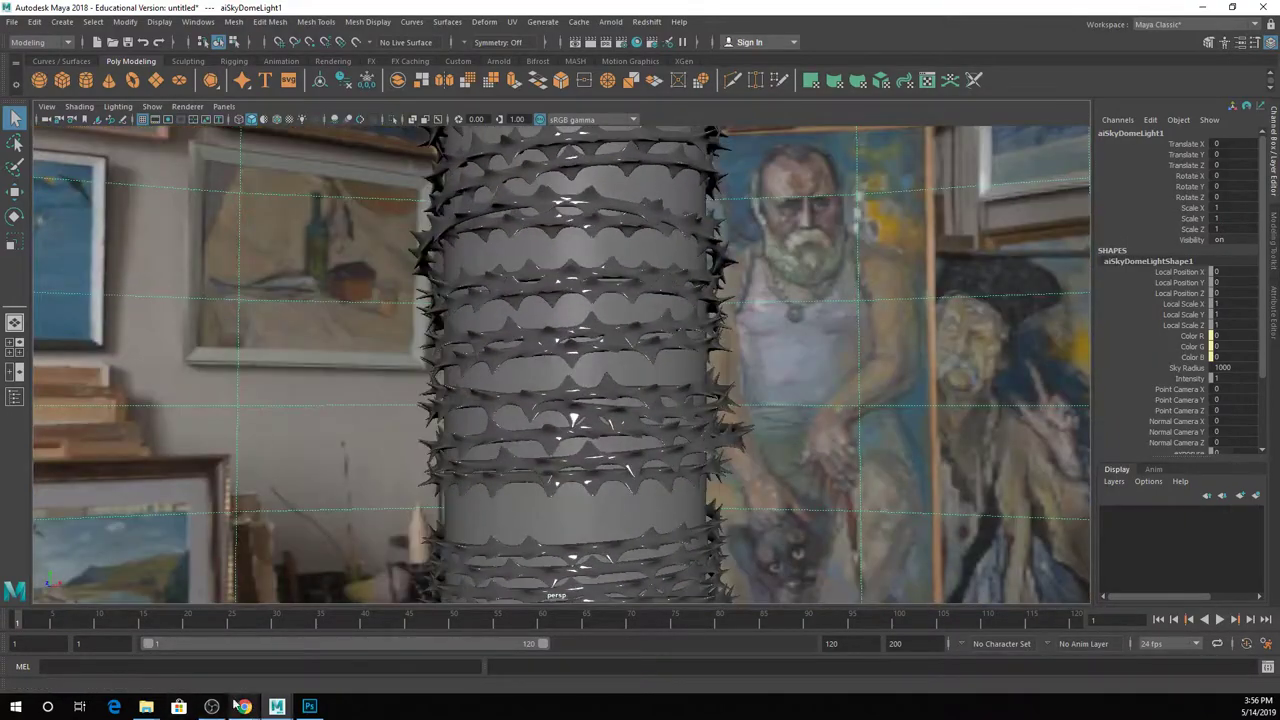
Switch to Photoshop and examine the wire wrapping on the dark upright bat reference at 300% zoom.
{"action": "left_click", "coordinate": [310, 707]}
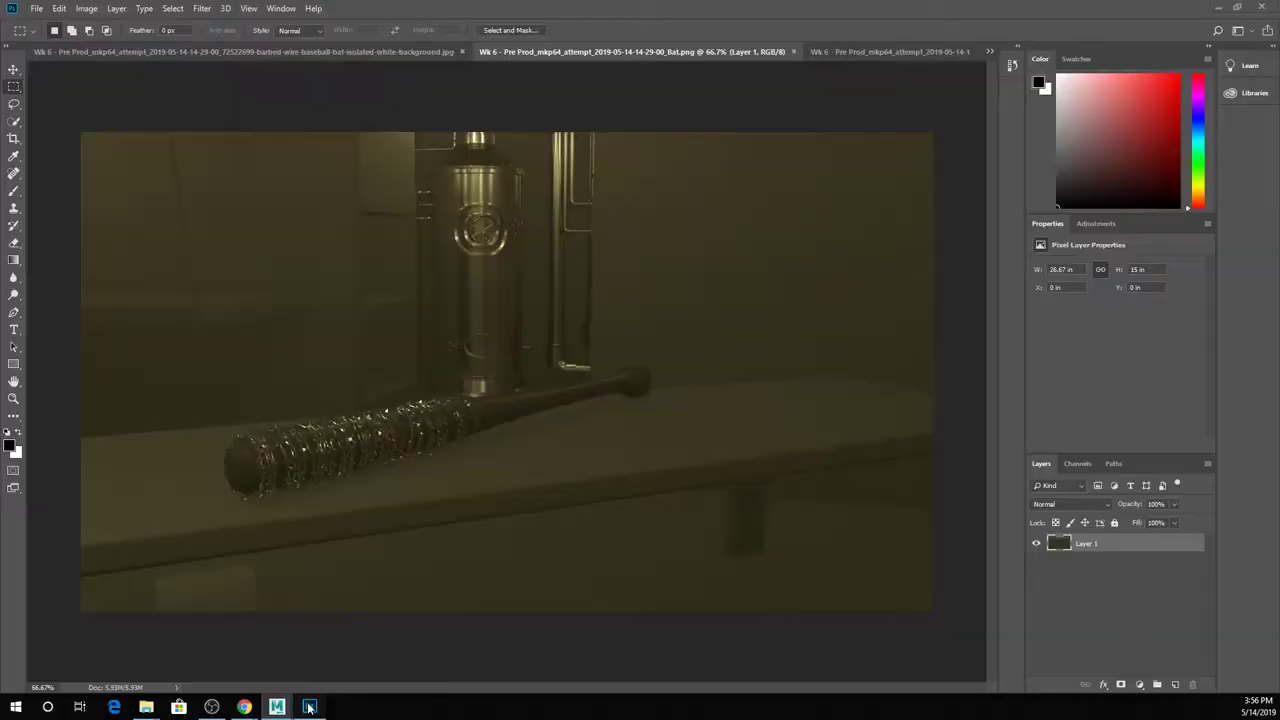
{"action": "left_click", "coordinate": [917, 50]}
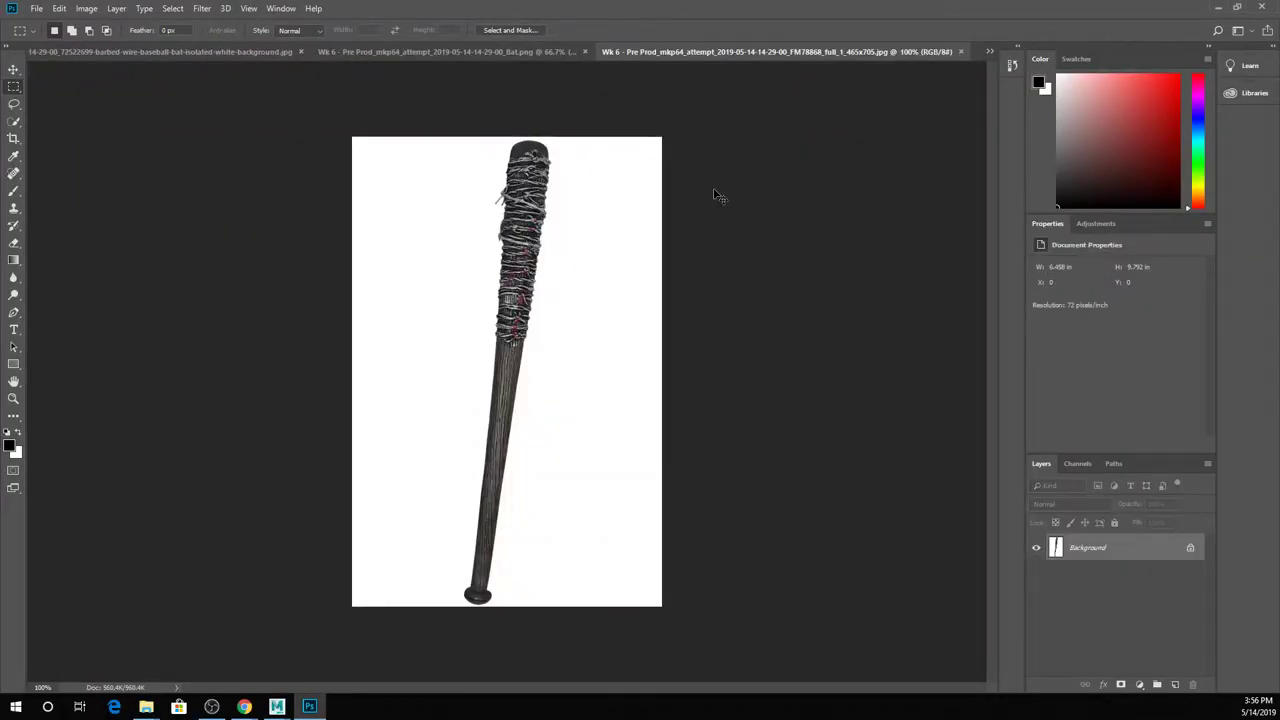
{"action": "key", "text": "ctrl+plus"}
{"action": "key", "text": "ctrl+plus"}
{"action": "left_click_drag", "start_coordinate": [691, 197], "coordinate": [649, 343]}
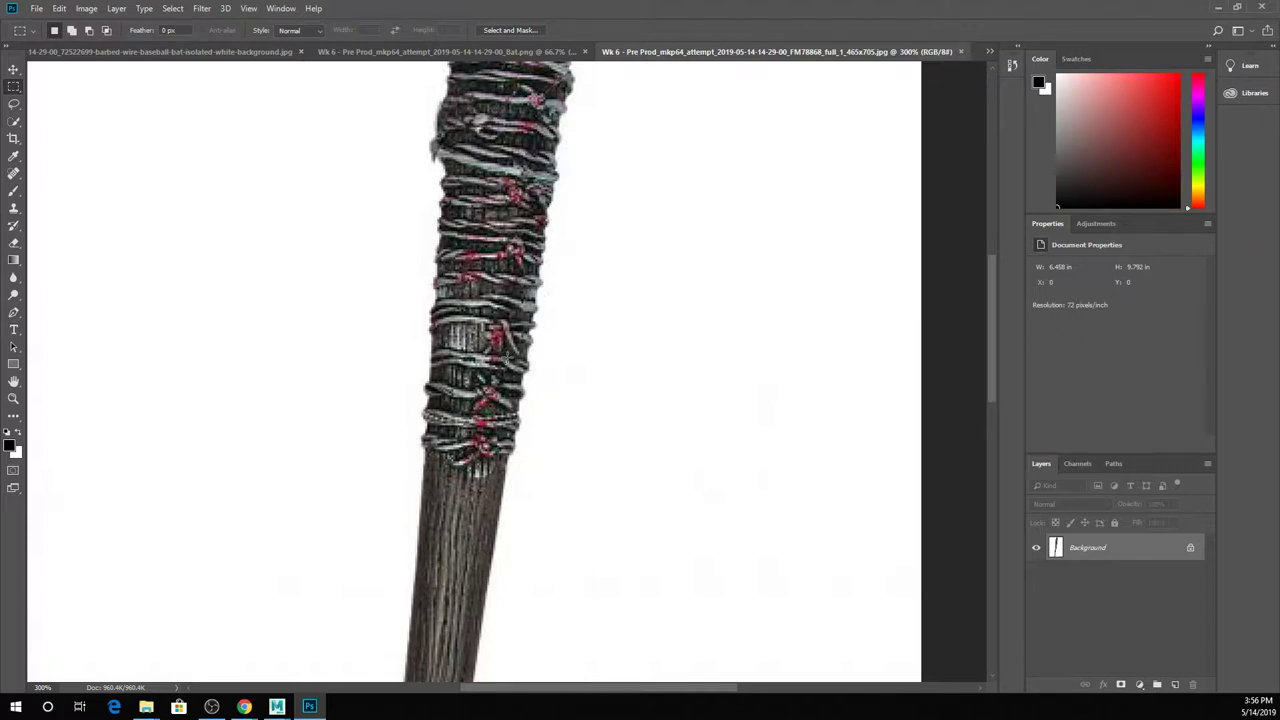
Examine the twisted barbed wire on the brown horizontal bat reference at 300% zoom.
{"action": "left_click", "coordinate": [240, 53]}
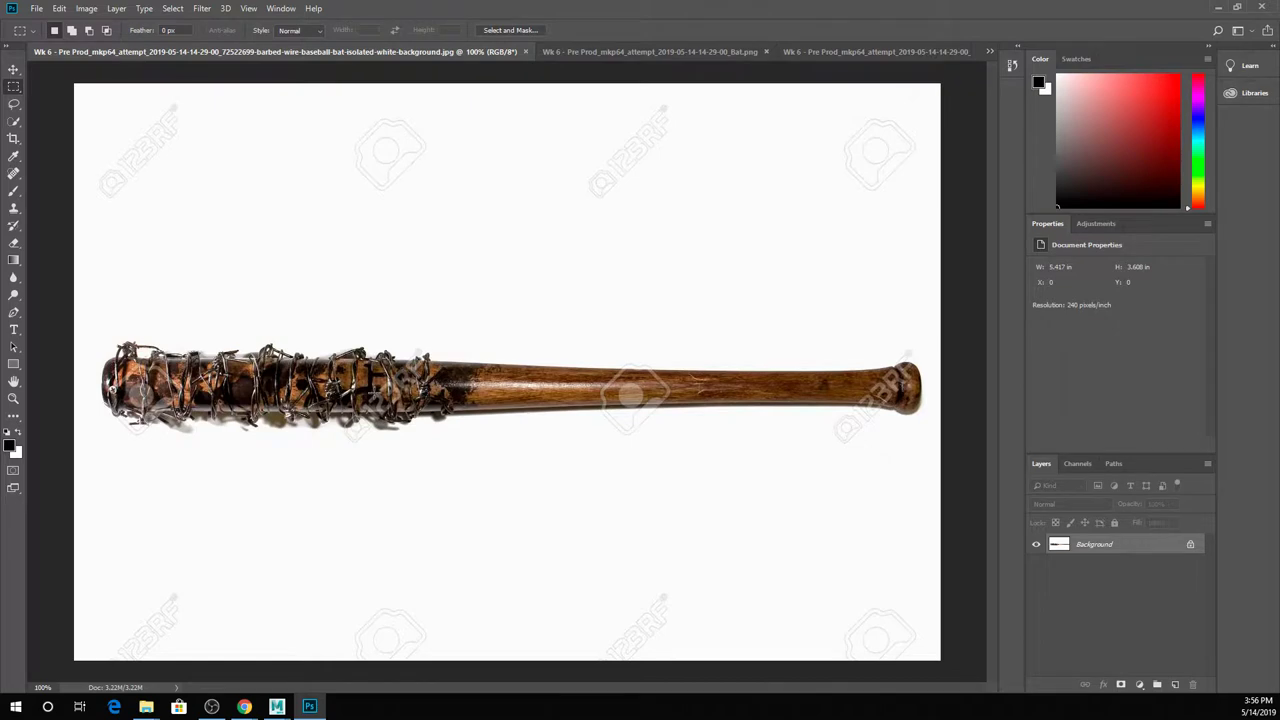
{"action": "key", "text": "ctrl+plus"}
{"action": "key", "text": "ctrl+plus"}
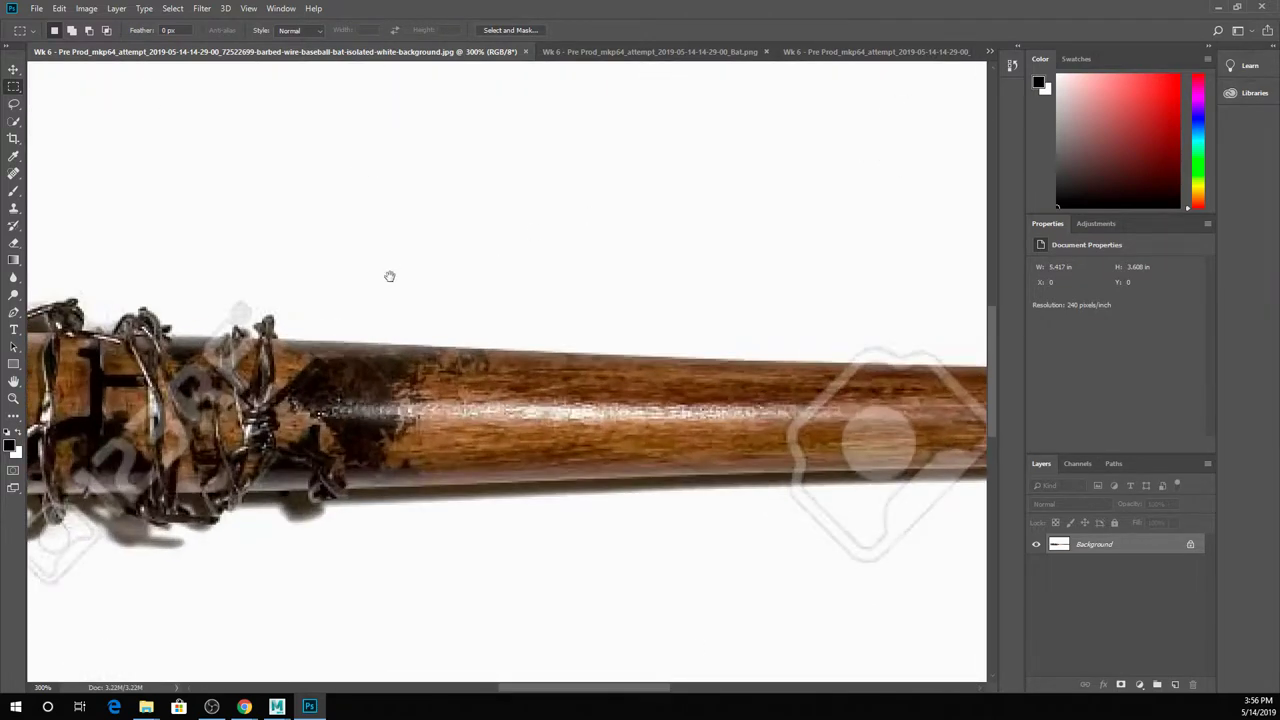
{"action": "left_click_drag", "start_coordinate": [390, 276], "coordinate": [686, 266]}
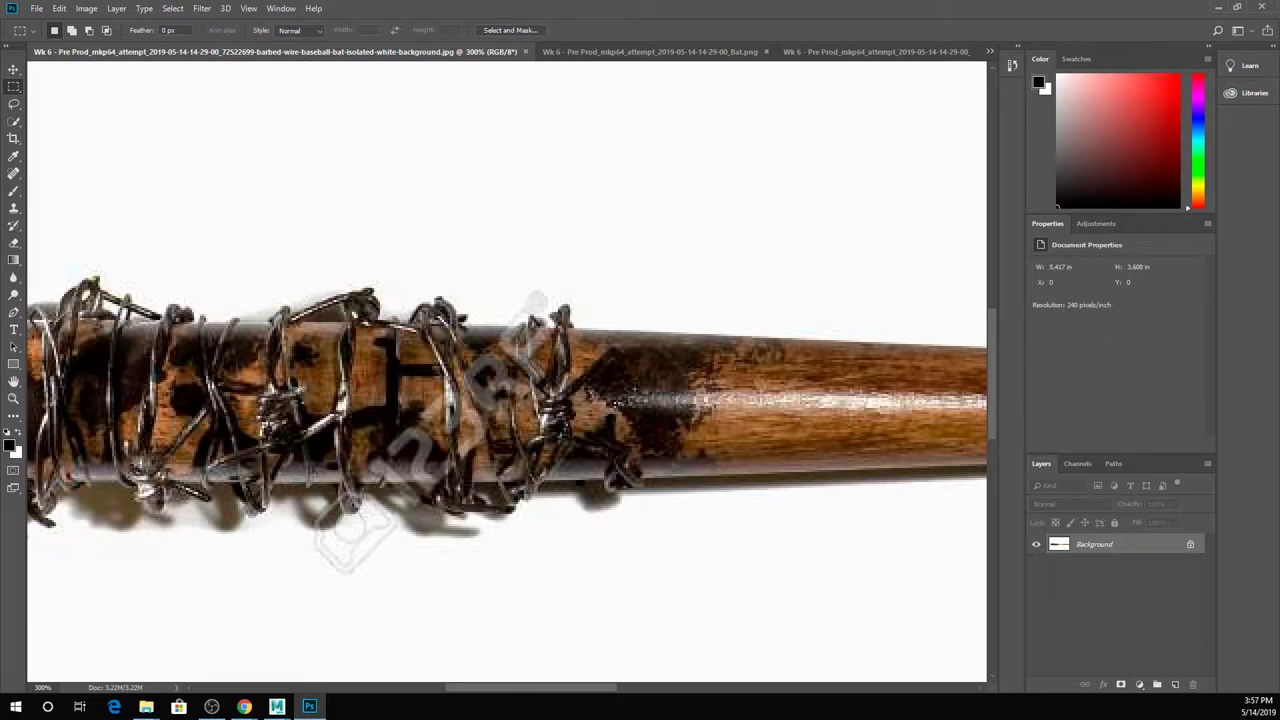
Switch to Maya, compare the barbed wire on both bats, and select the wire helix for a close look at its loops.
{"action": "mouse_move", "coordinate": [277, 707]}
{"action": "left_click", "coordinate": [330, 660]}
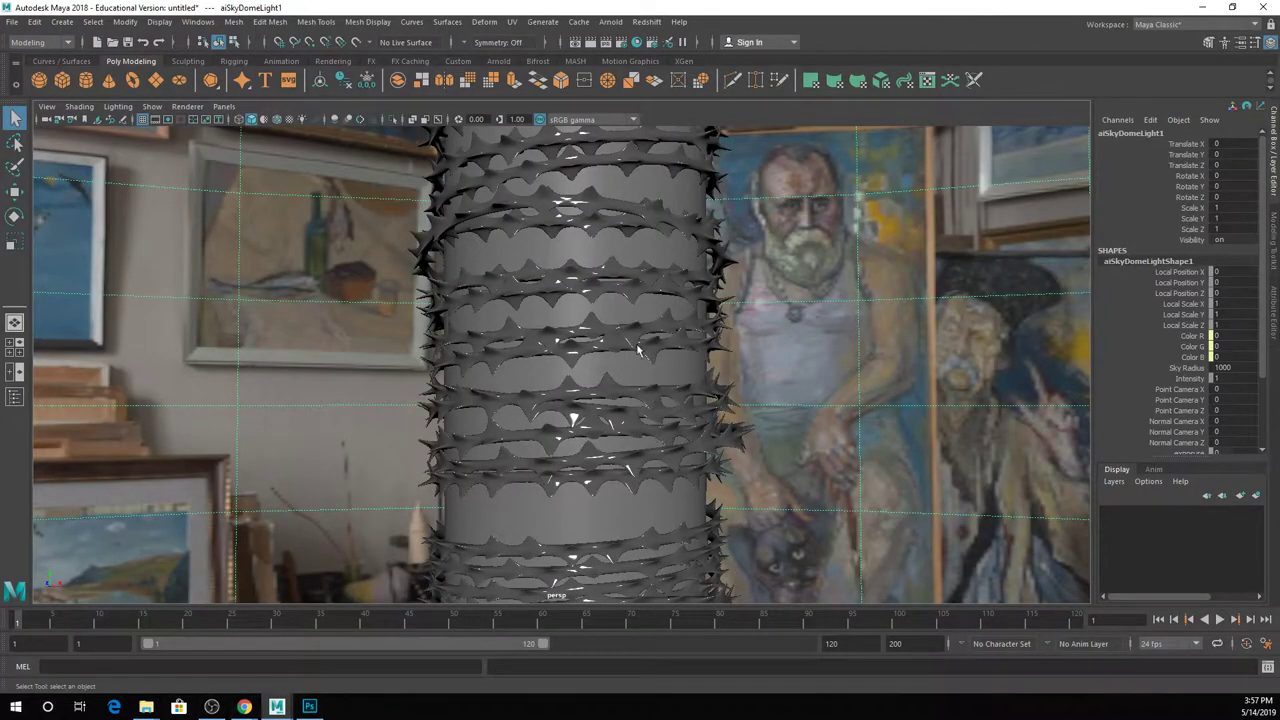
{"action": "scroll", "coordinate": [605, 340], "scroll_direction": "down", "scroll_amount": 6}
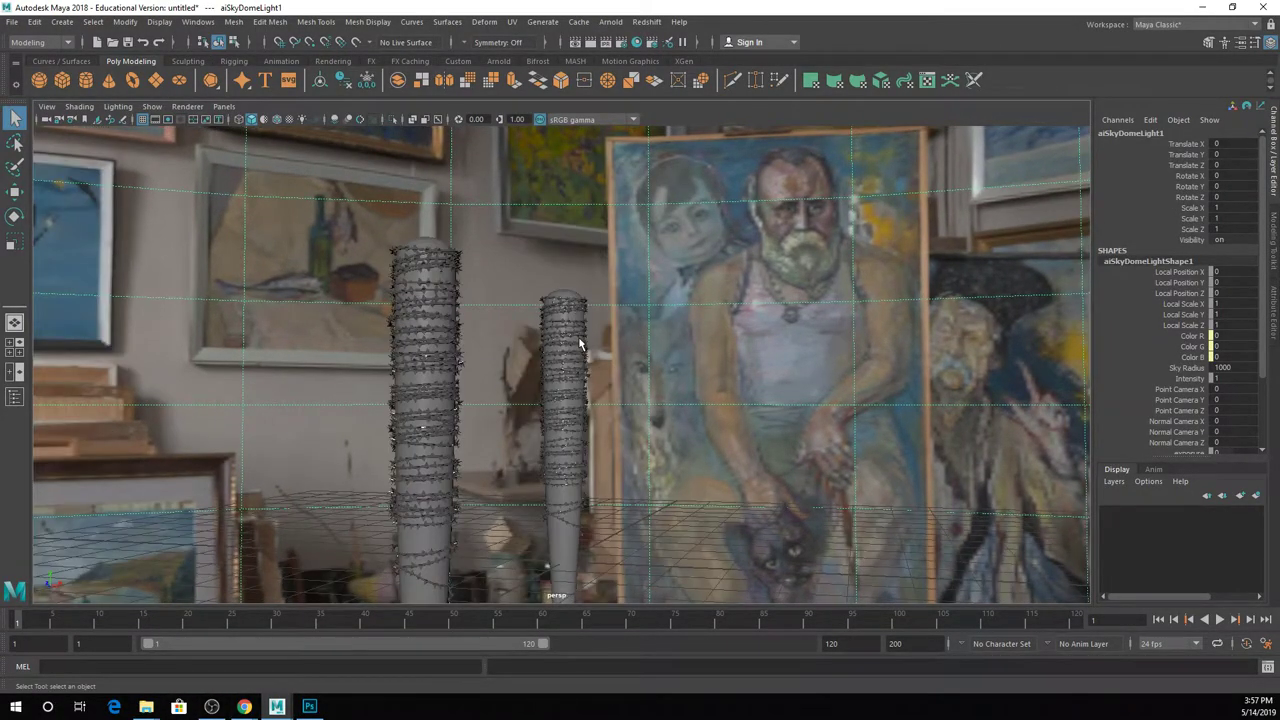
{"action": "scroll", "coordinate": [615, 388], "scroll_direction": "up", "scroll_amount": 8}
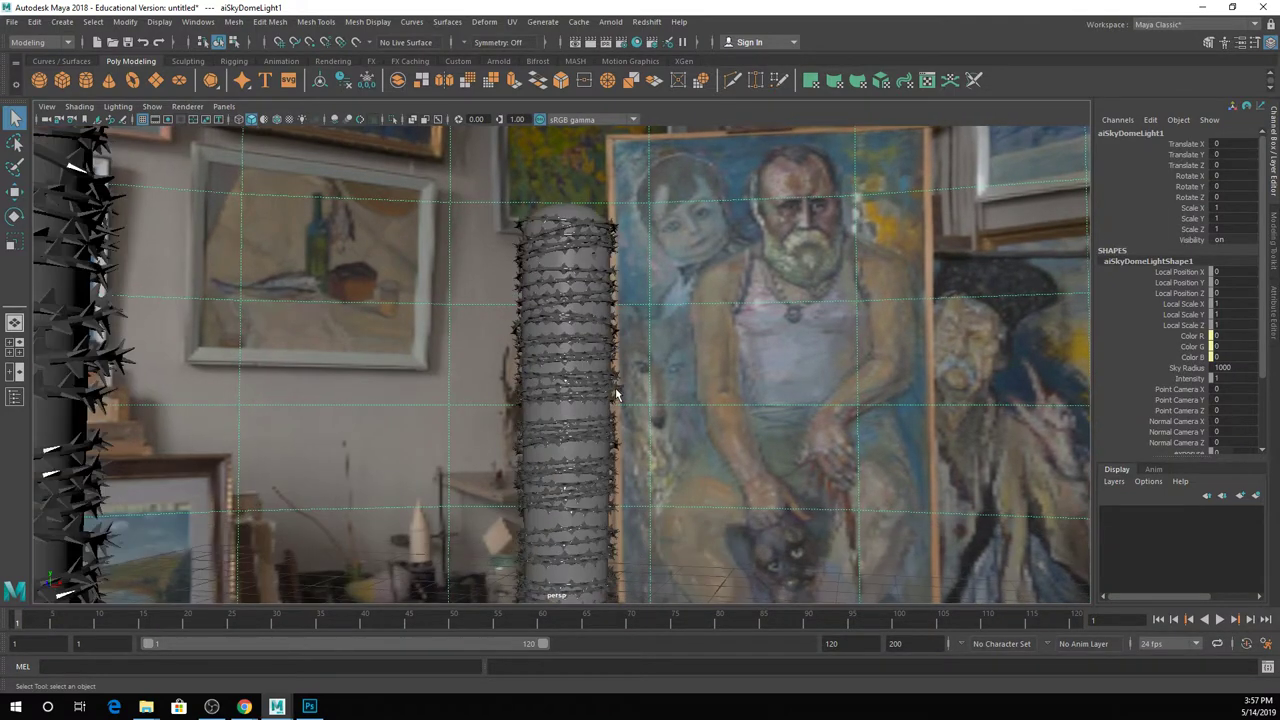
{"action": "scroll", "coordinate": [616, 394], "scroll_direction": "up", "scroll_amount": 3}
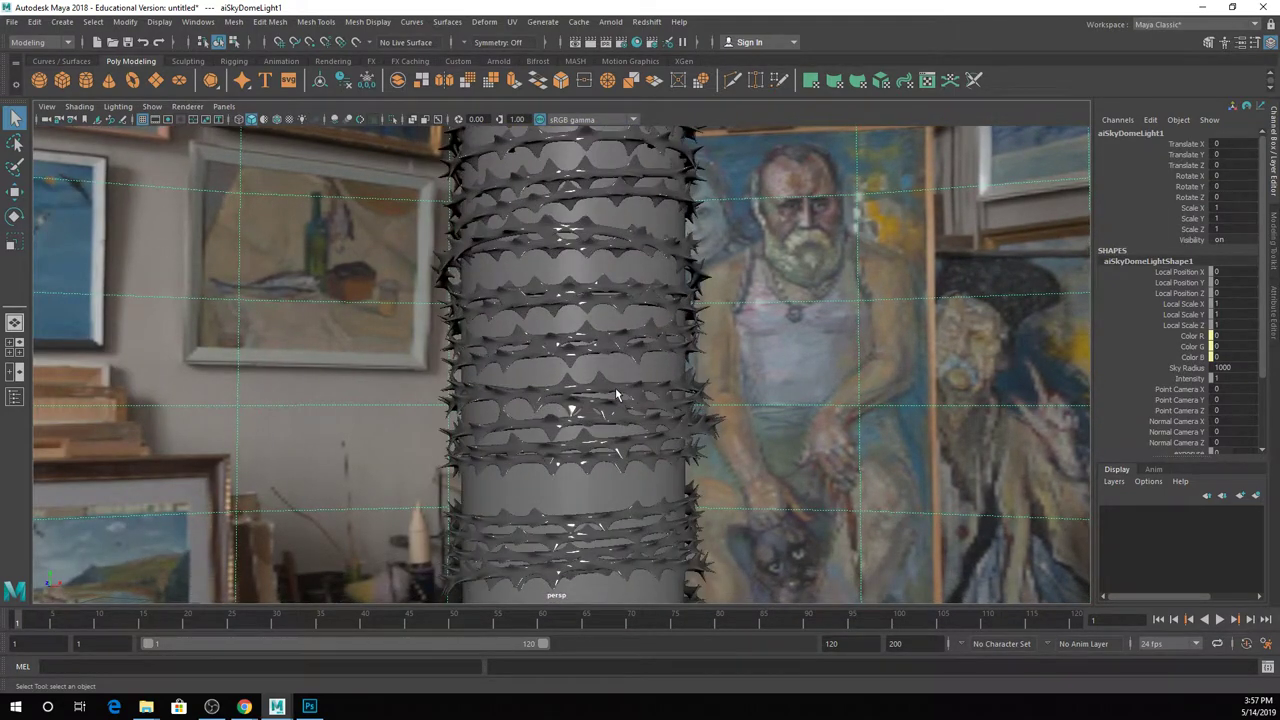
{"action": "left_click", "coordinate": [588, 335]}
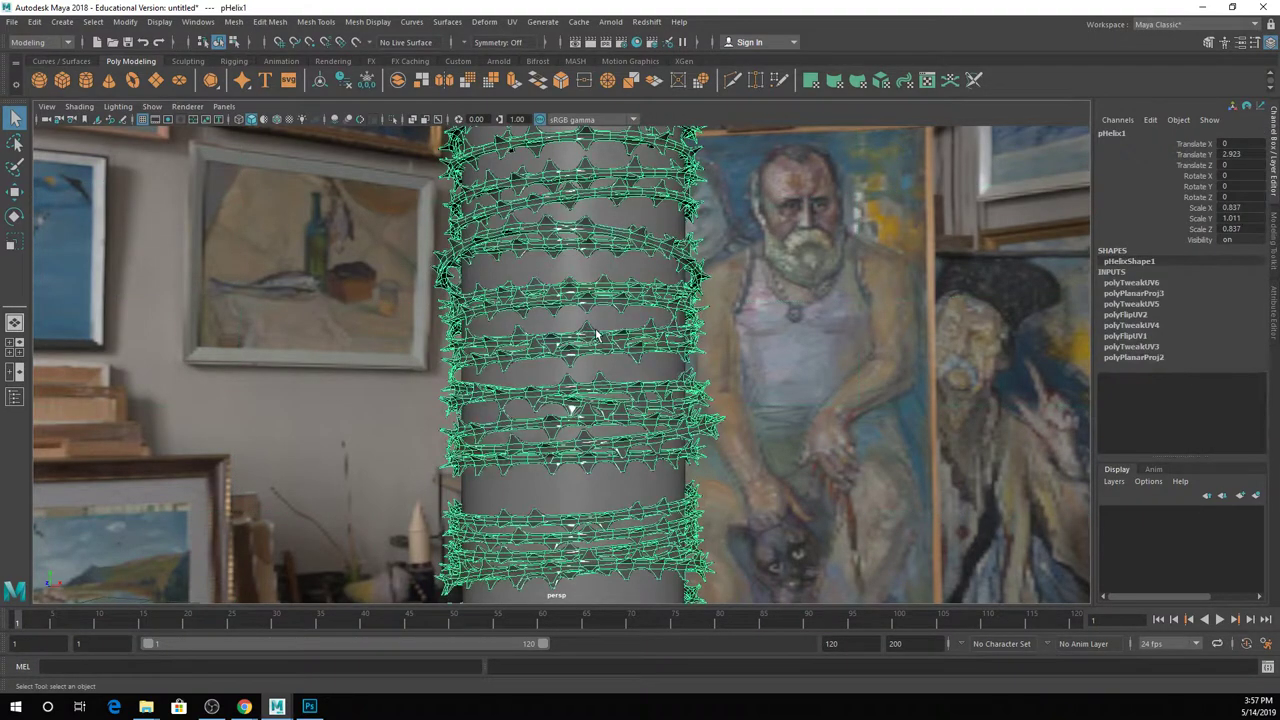
{"action": "scroll", "coordinate": [595, 335], "scroll_direction": "up", "scroll_amount": 5}
{"action": "scroll", "coordinate": [600, 388], "scroll_direction": "up", "scroll_amount": 3}
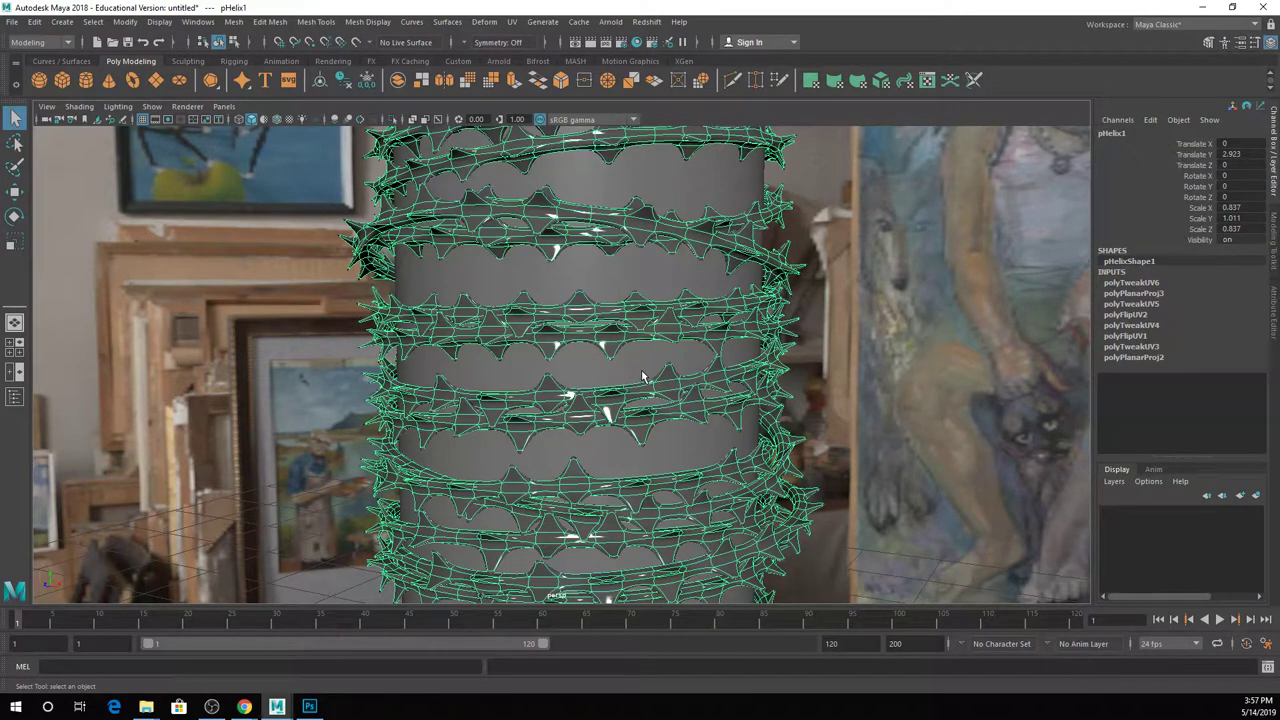
{"action": "left_click", "coordinate": [244, 706]}
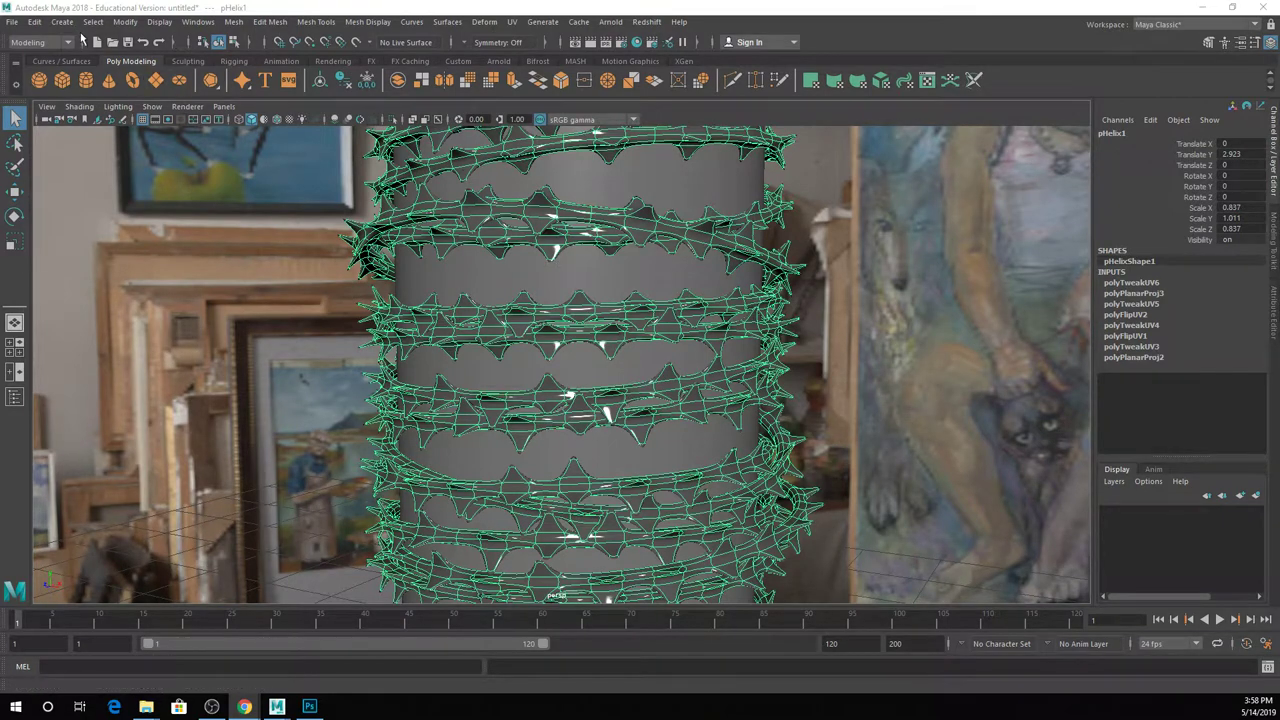
Select several scattered faces along the barbed-wire helix in face mode.
{"action": "right_click_drag", "start_coordinate": [545, 225], "coordinate": [546, 275]}
{"action": "left_click", "coordinate": [575, 222]}
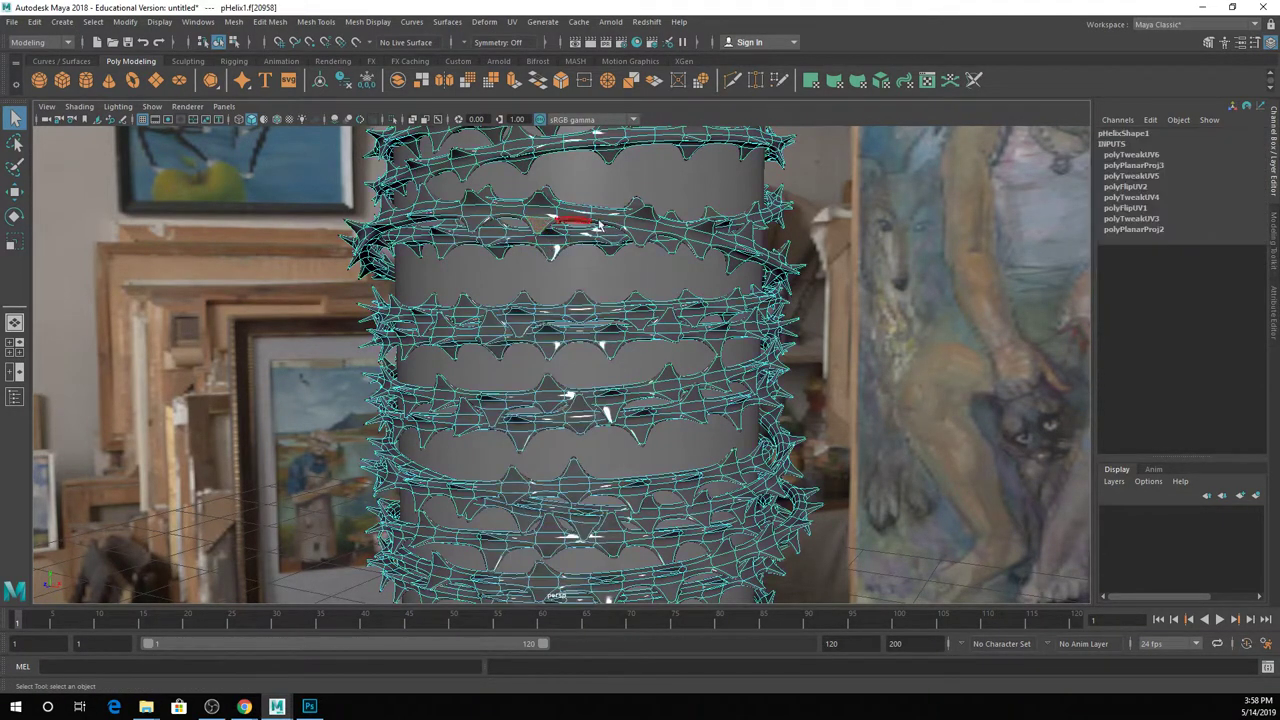
{"action": "left_click", "coordinate": [690, 228]}
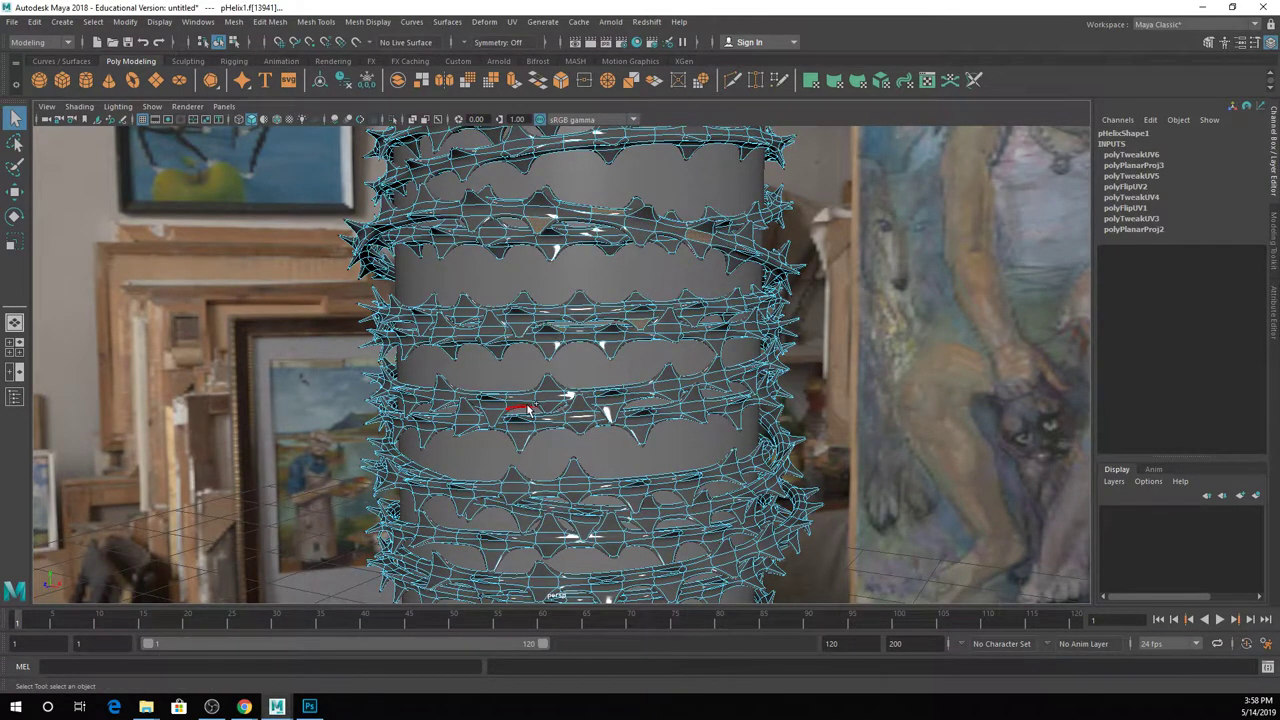
{"action": "left_click", "coordinate": [614, 420]}
{"action": "left_click", "coordinate": [586, 385]}
Save the selected wire faces as a quick select set named whatever.
{"action": "left_click", "coordinate": [62, 22]}
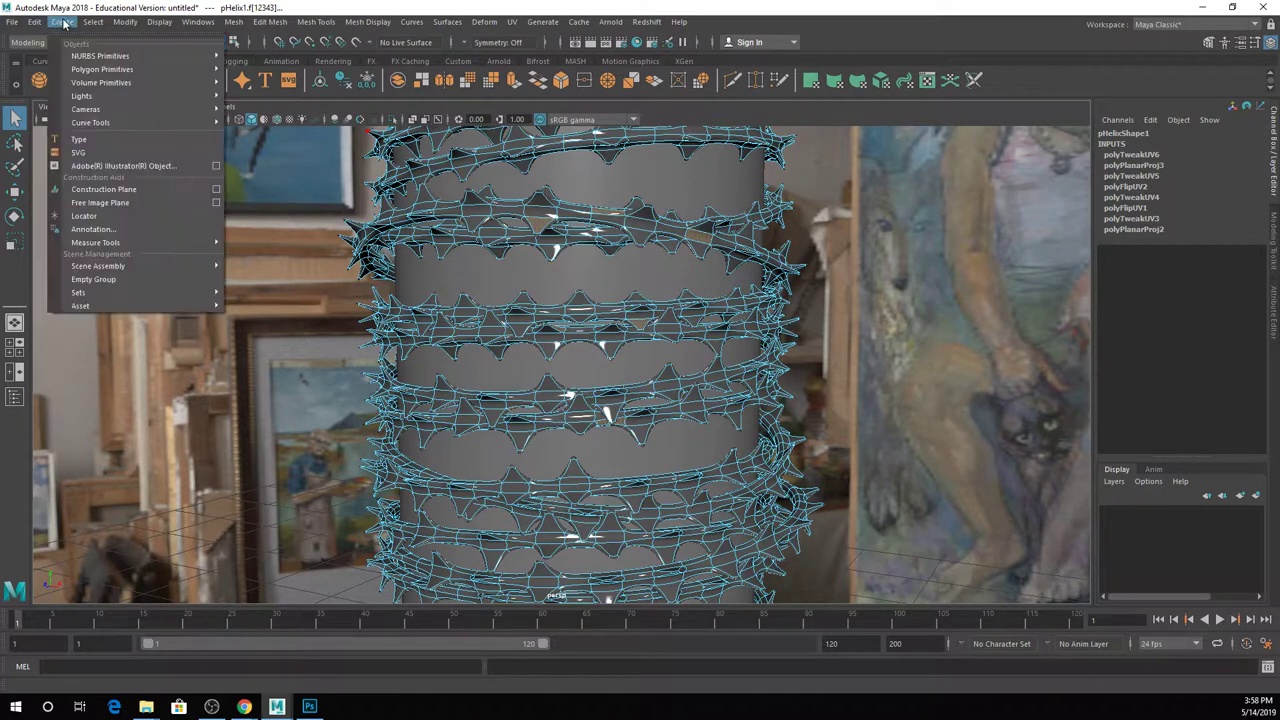
{"action": "mouse_move", "coordinate": [141, 290]}
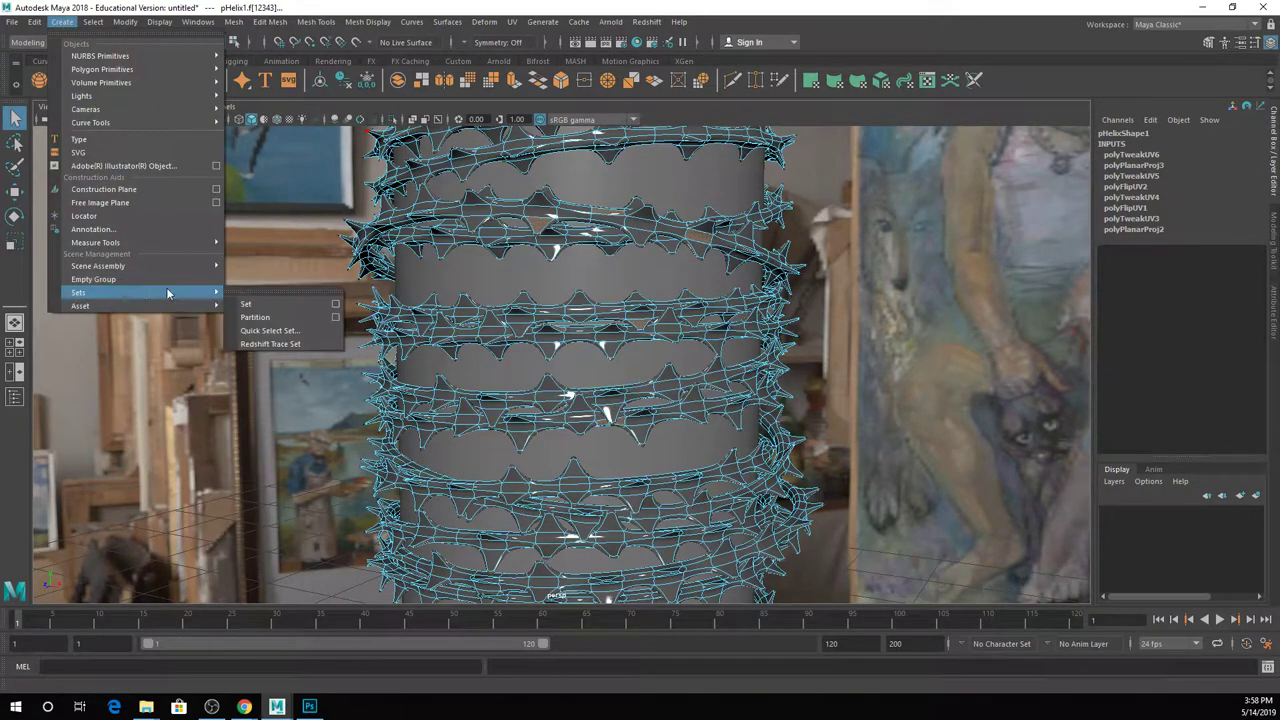
{"action": "left_click", "coordinate": [270, 330]}
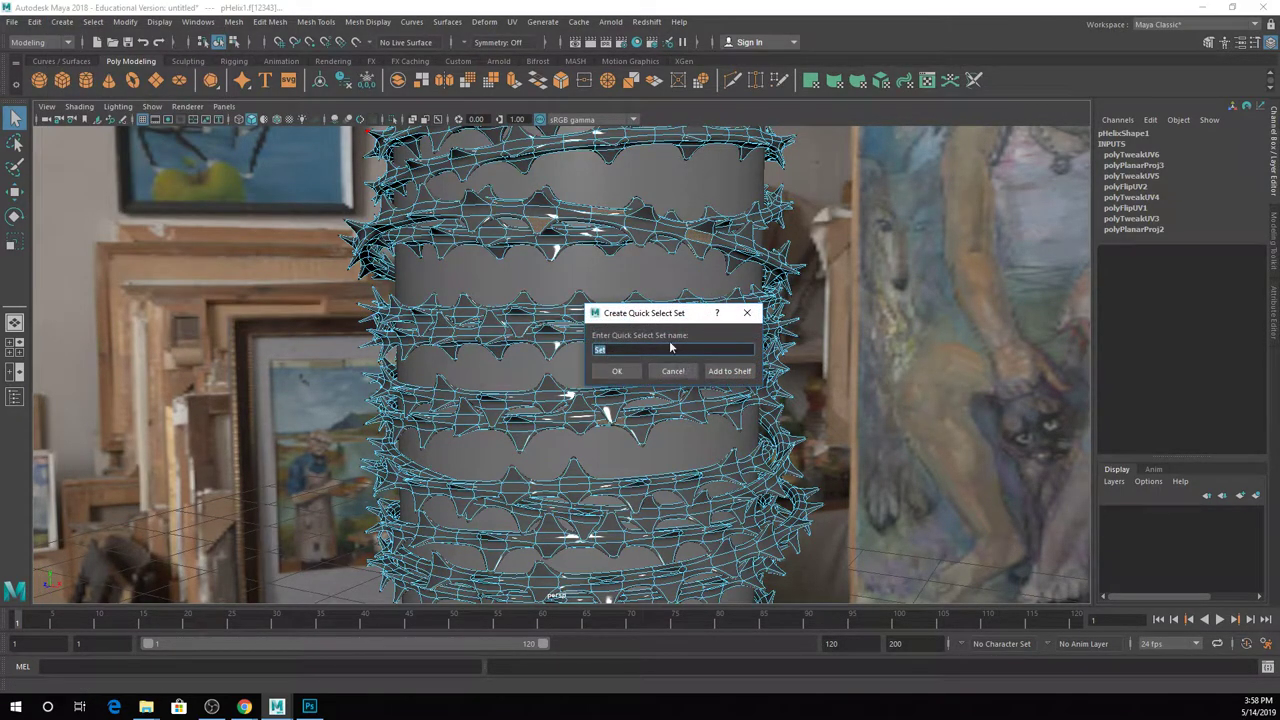
{"action": "type", "text": "whatever"}
{"action": "left_click", "coordinate": [617, 370]}
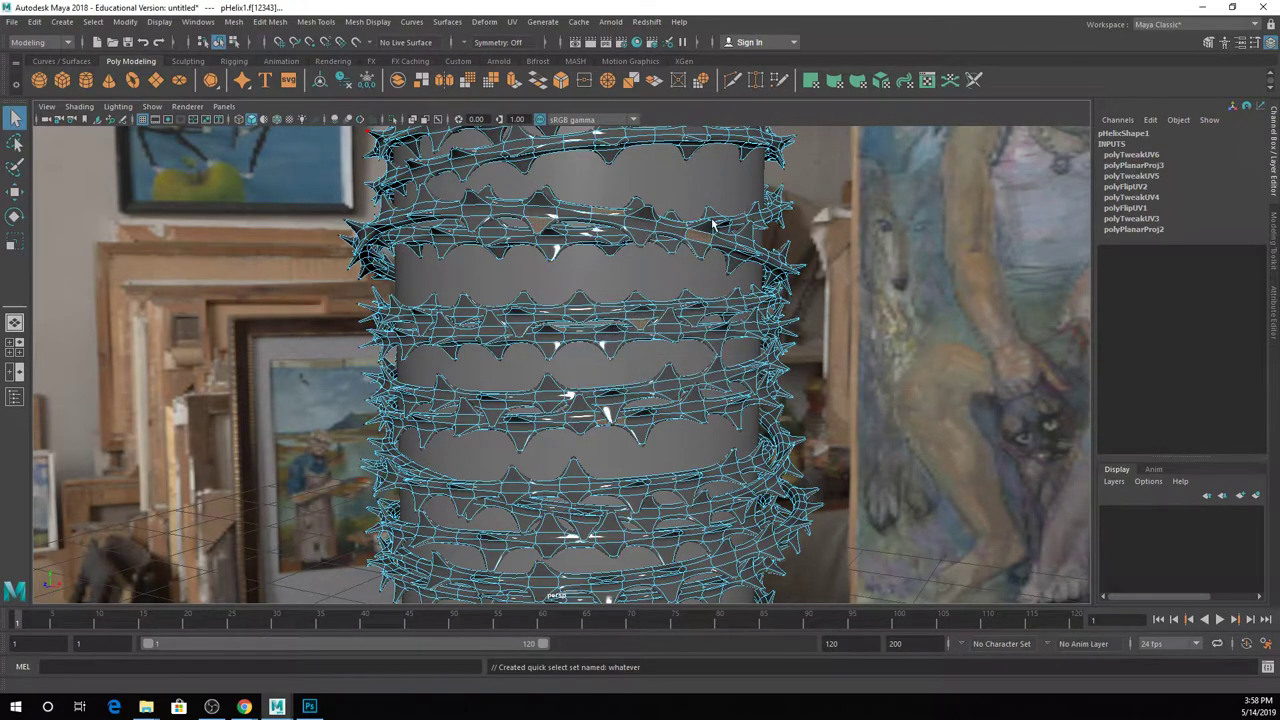
Return to object mode, clear the selection, and recall the wire faces from the whatever quick select set.
{"action": "right_click_drag", "start_coordinate": [713, 226], "coordinate": [750, 200]}
{"action": "left_click", "coordinate": [890, 252]}
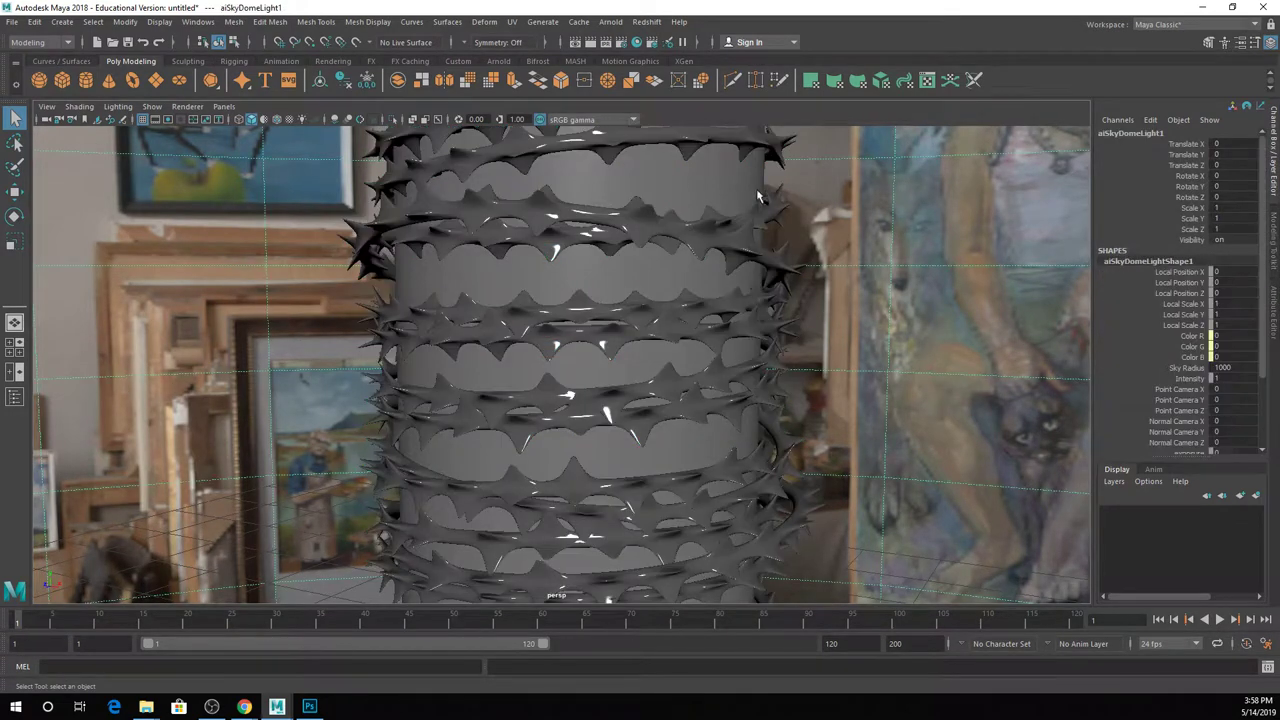
{"action": "left_click", "coordinate": [745, 218]}
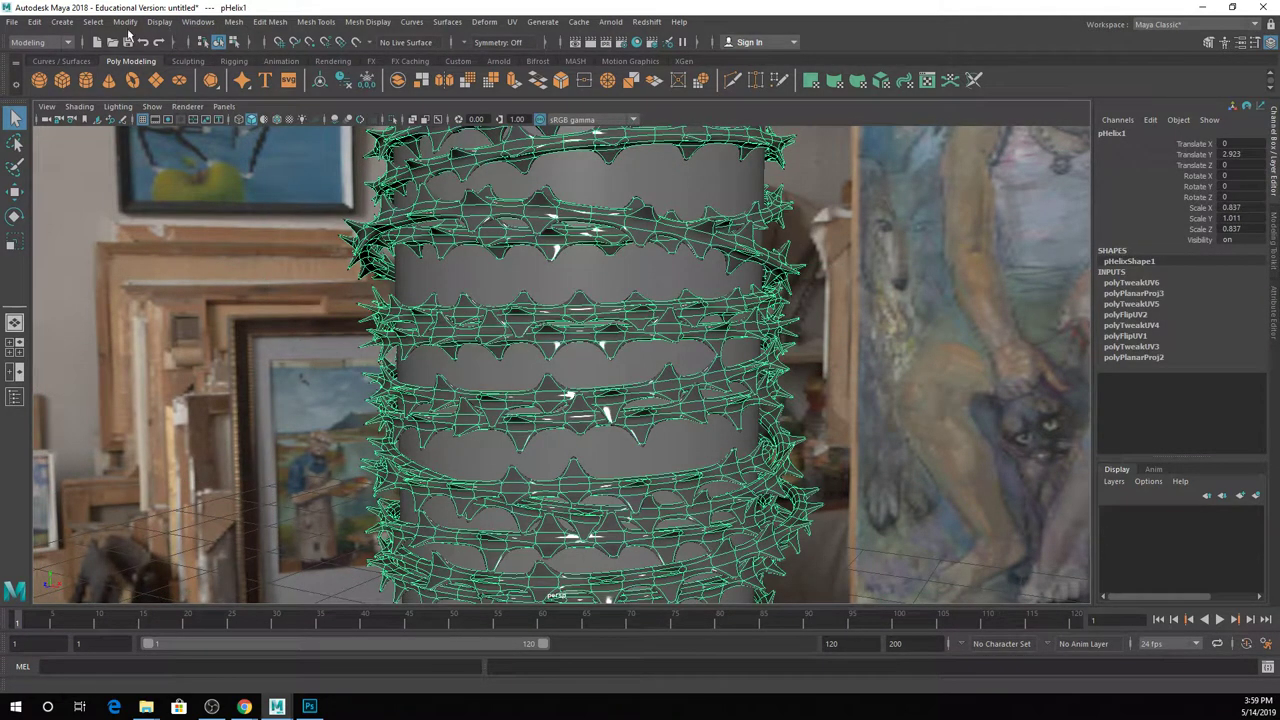
{"action": "left_click", "coordinate": [93, 22]}
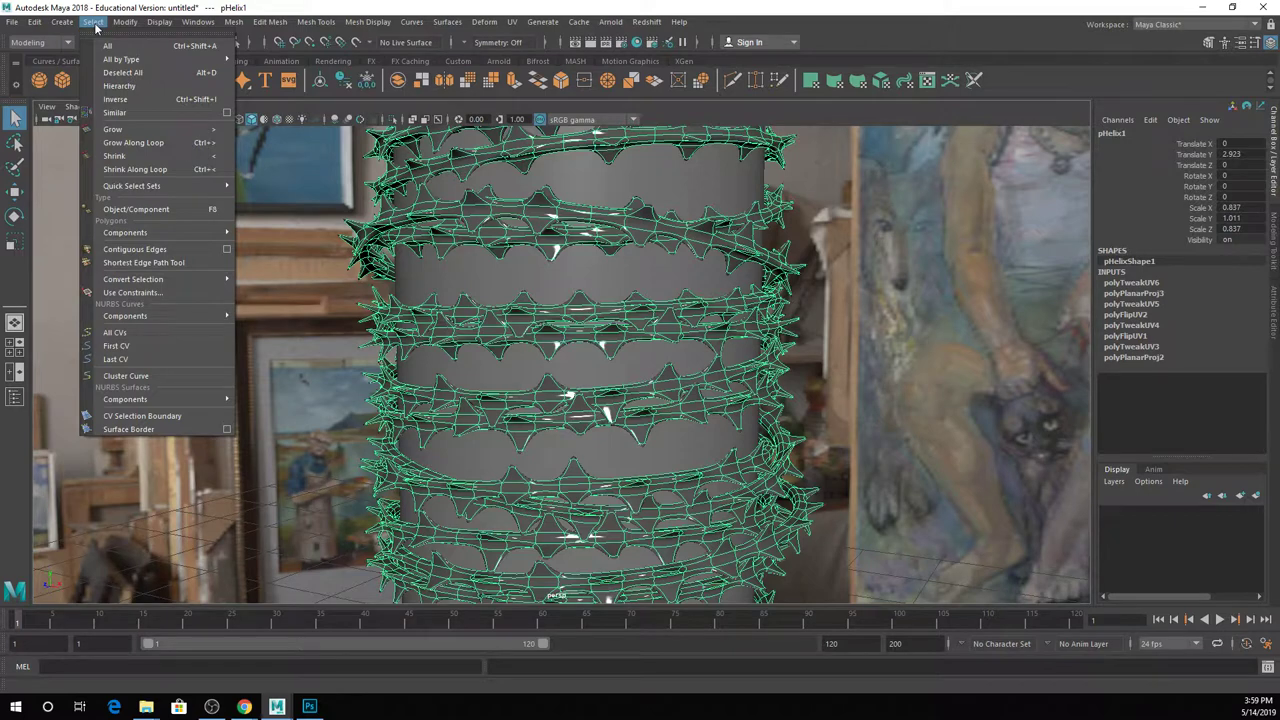
{"action": "mouse_move", "coordinate": [208, 187]}
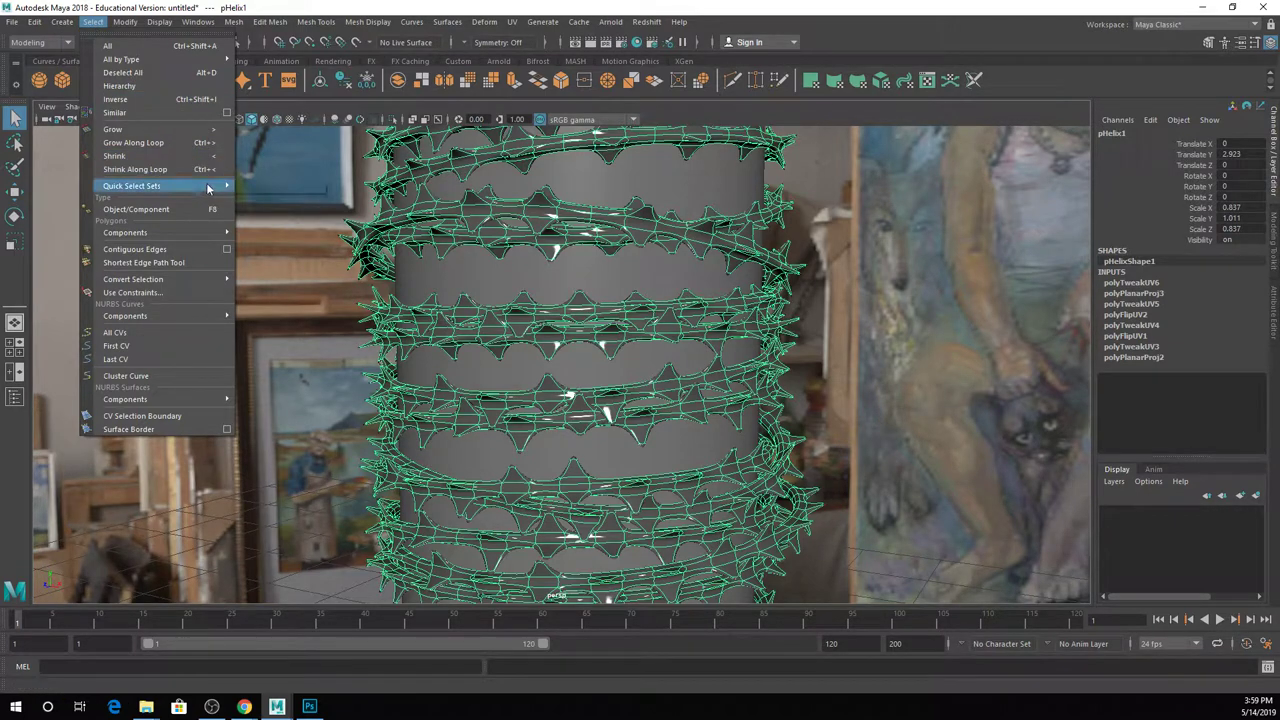
{"action": "left_click", "coordinate": [265, 187]}
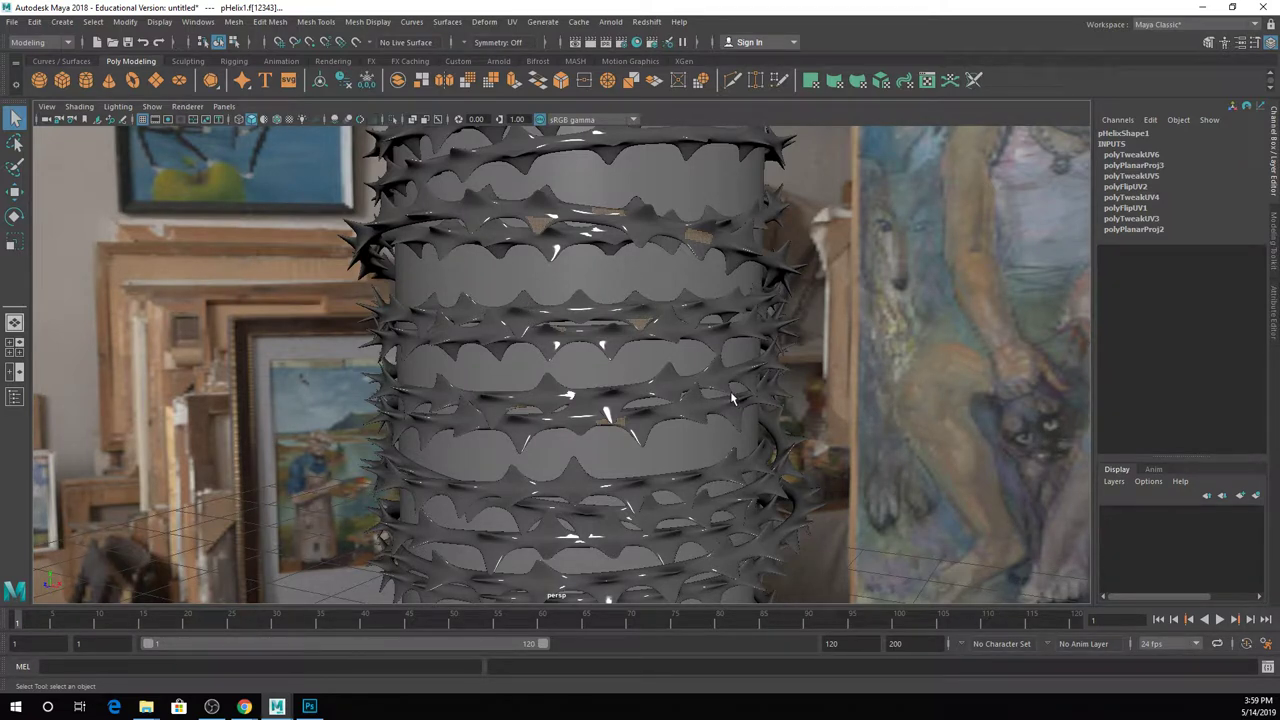
Turn off the wire helix's smooth mesh preview and inspect its unsmoothed barbs around the bat.
{"action": "left_click", "coordinate": [705, 333]}
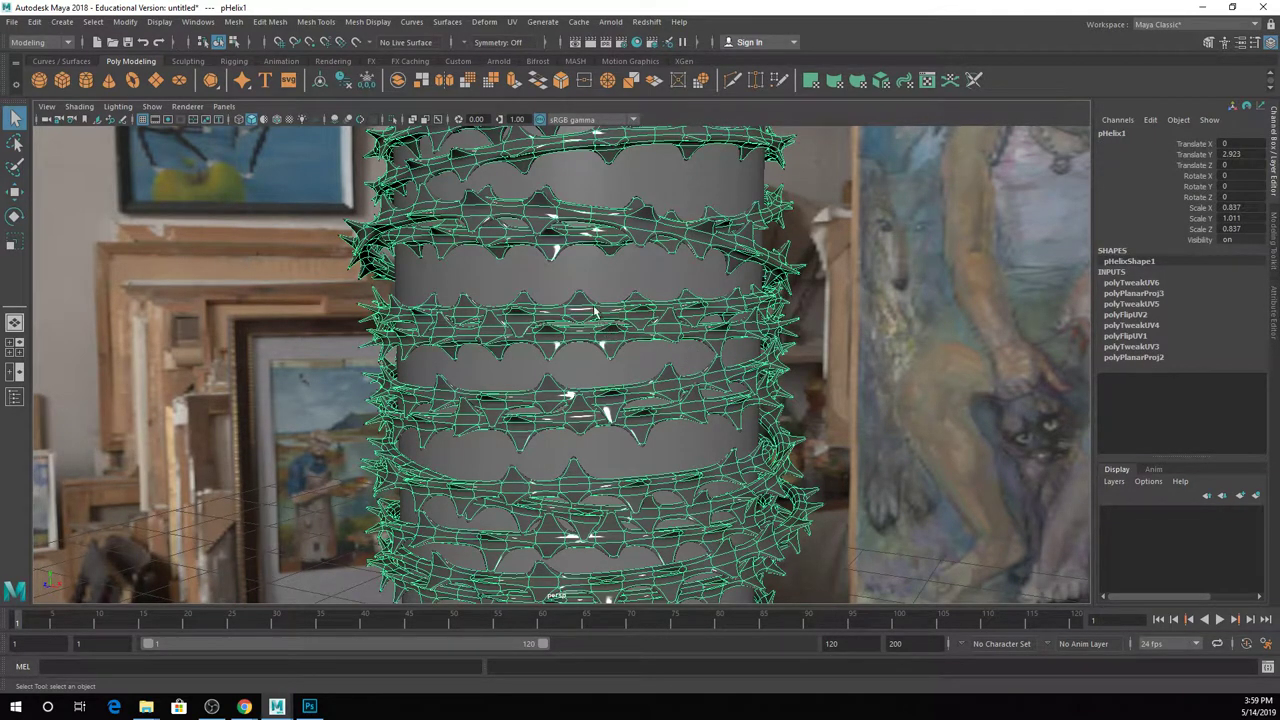
{"action": "key", "text": "1"}
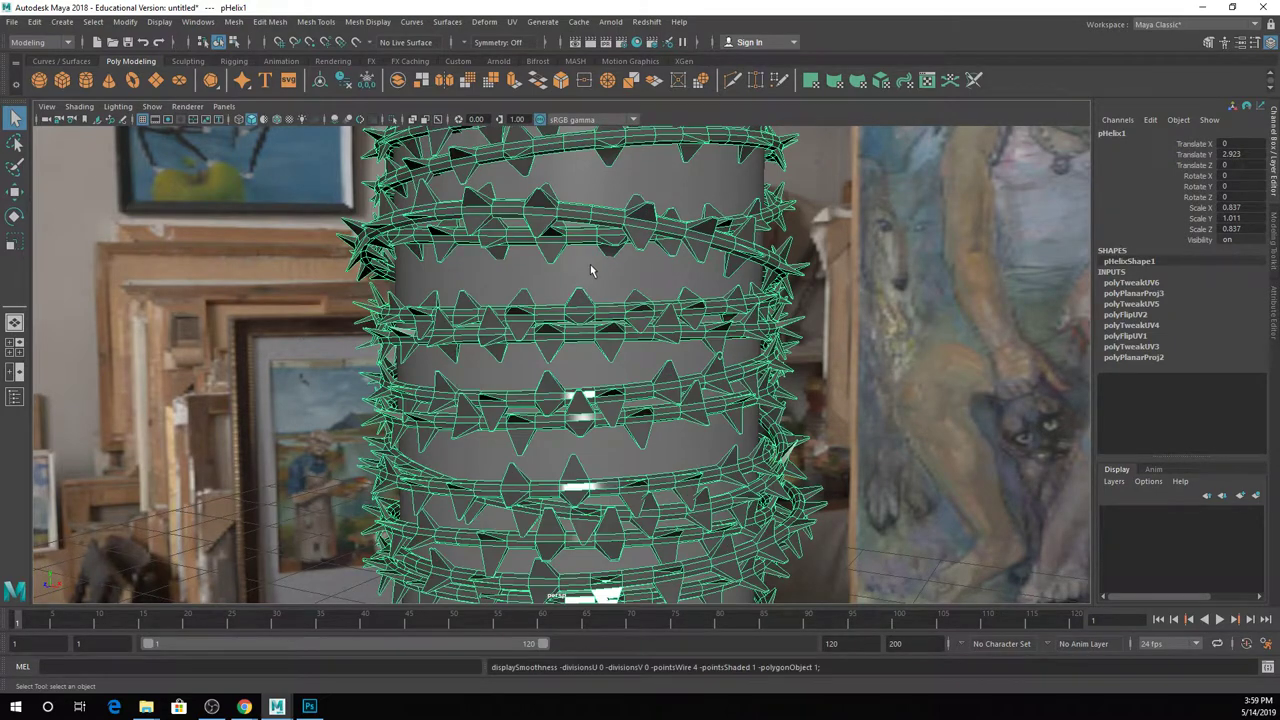
{"action": "left_click", "coordinate": [825, 265]}
{"action": "left_click_drag", "start_coordinate": [760, 320], "coordinate": [798, 323], "text": "alt"}
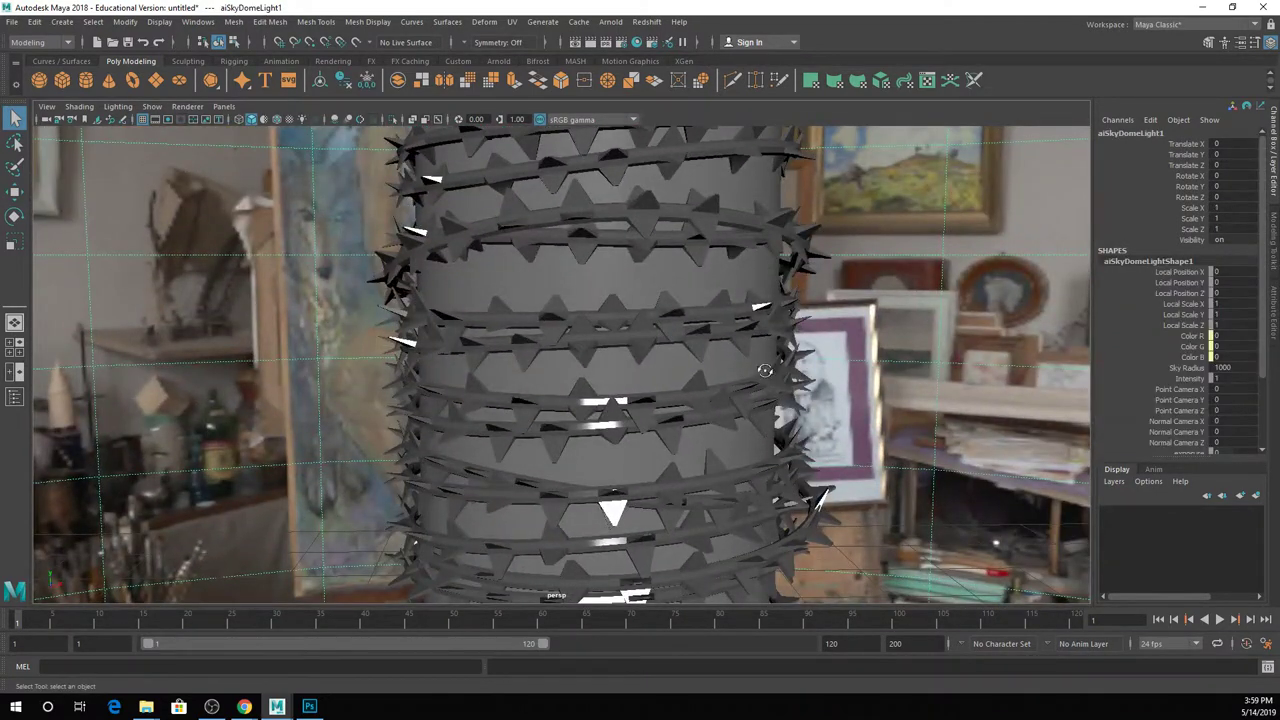
{"action": "left_click_drag", "start_coordinate": [765, 374], "coordinate": [782, 366], "text": "alt"}
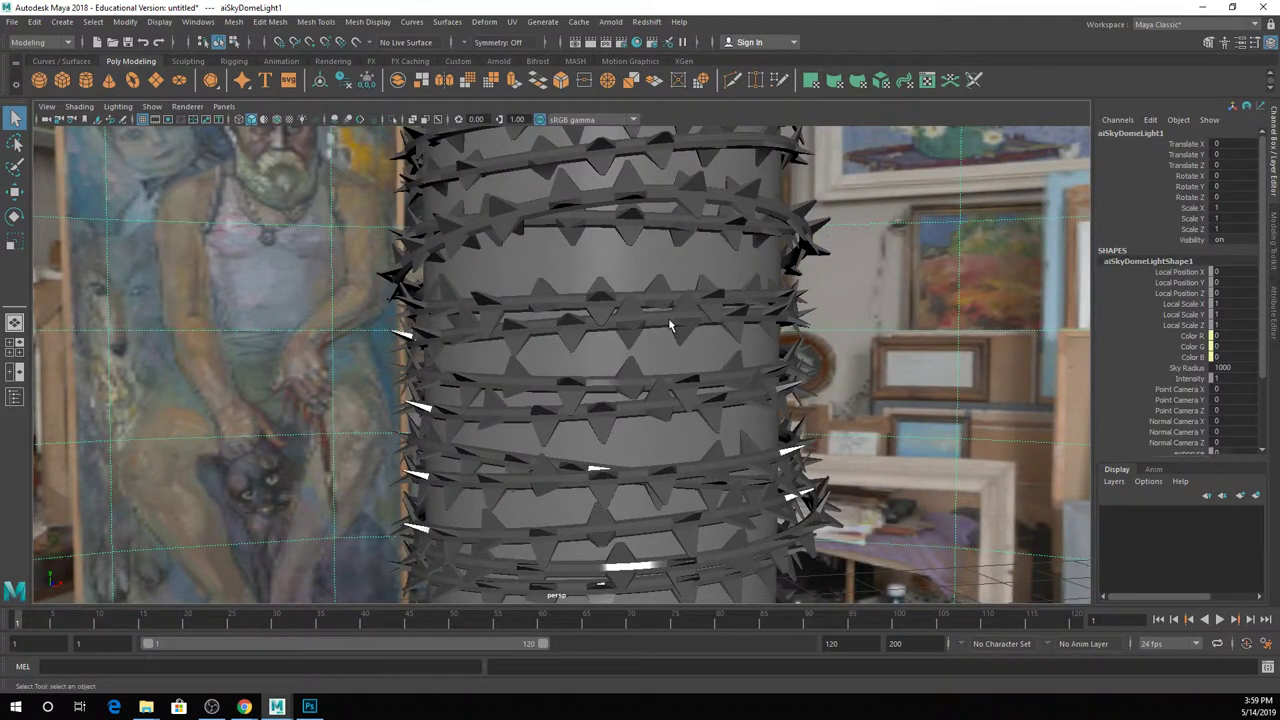
{"action": "mouse_move", "coordinate": [668, 326]}
{"action": "left_mouse_down", "text": "alt"}
{"action": "mouse_move", "coordinate": [601, 317]}
{"action": "mouse_move", "coordinate": [657, 320]}
{"action": "mouse_move", "coordinate": [648, 314]}
{"action": "left_mouse_up", "text": "alt"}
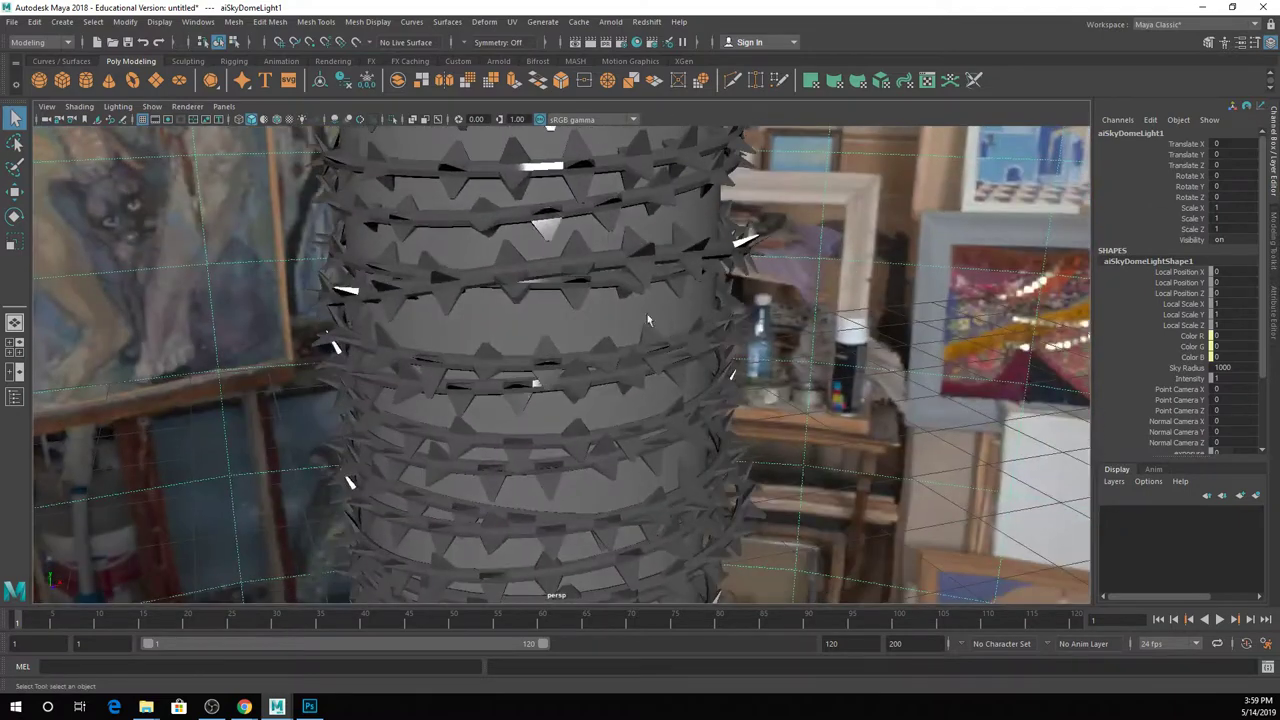
Turn the wire helix's smooth mesh preview back on and examine the wrapping up close and across both bats.
{"action": "left_click", "coordinate": [691, 370]}
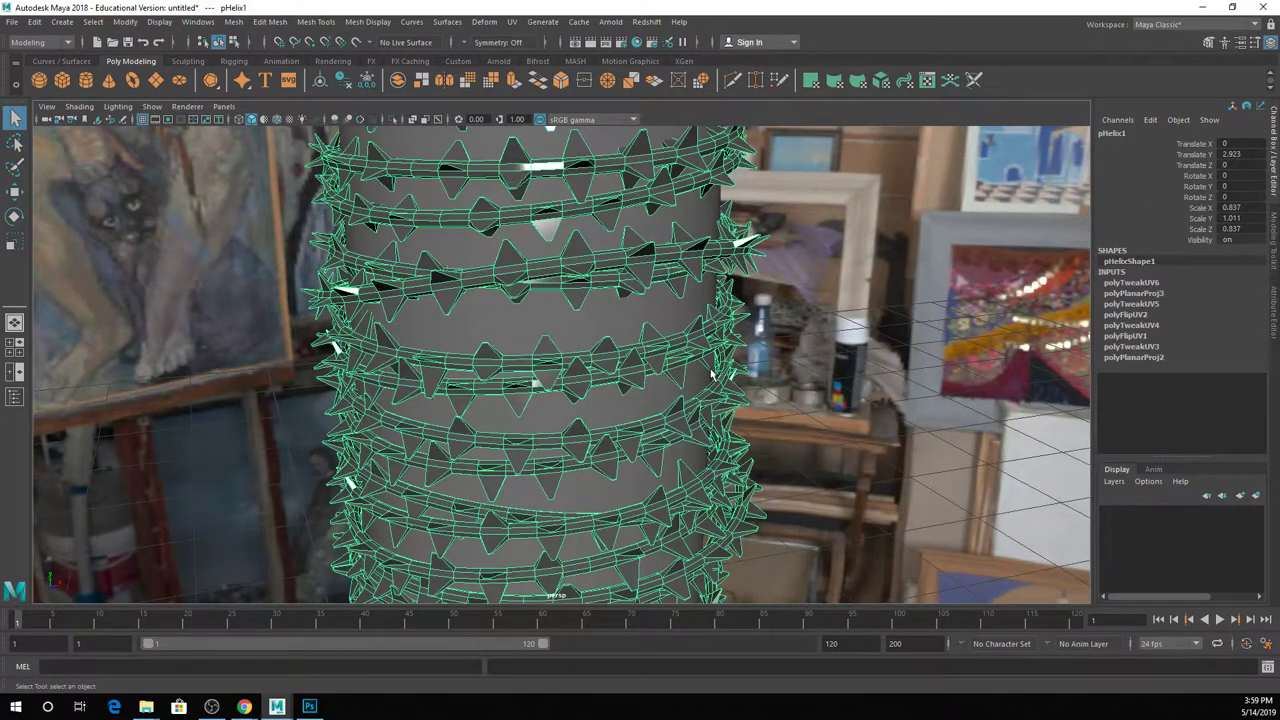
{"action": "key", "text": "3"}
{"action": "left_click", "coordinate": [785, 355]}
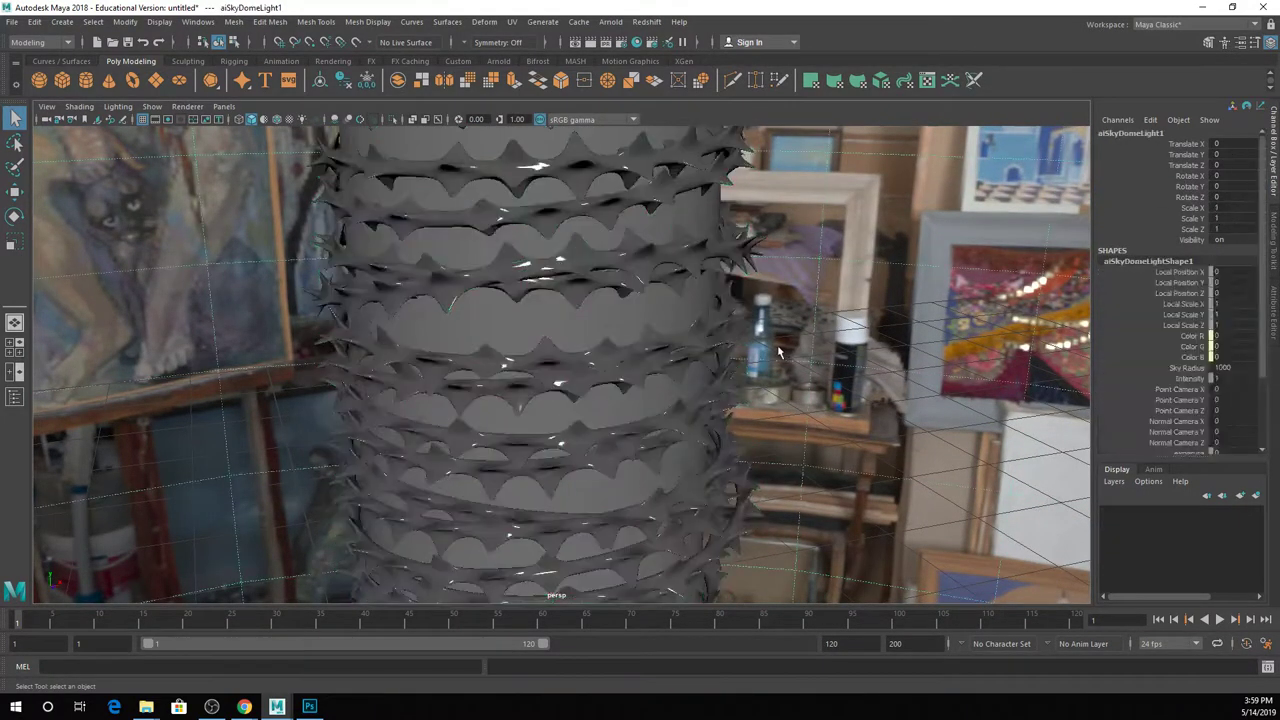
{"action": "left_click_drag", "start_coordinate": [766, 350], "coordinate": [600, 333], "text": "alt"}
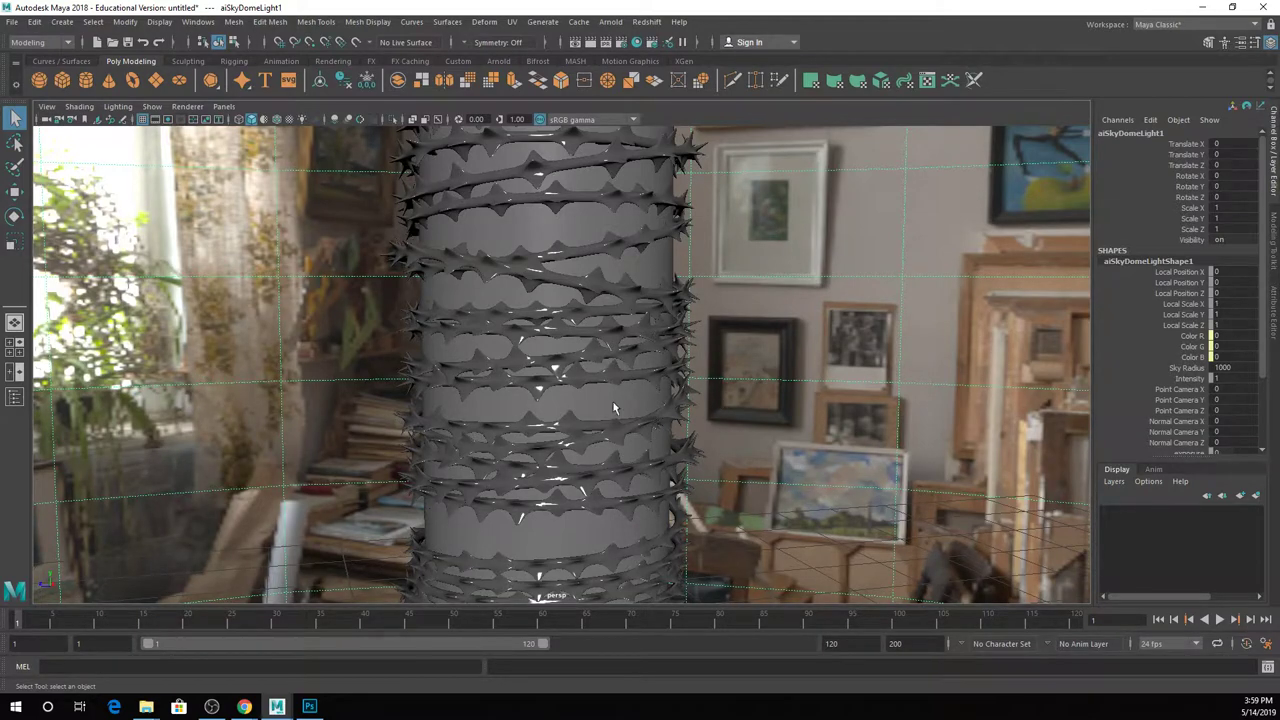
{"action": "scroll", "coordinate": [614, 408], "scroll_direction": "down", "scroll_amount": 3}
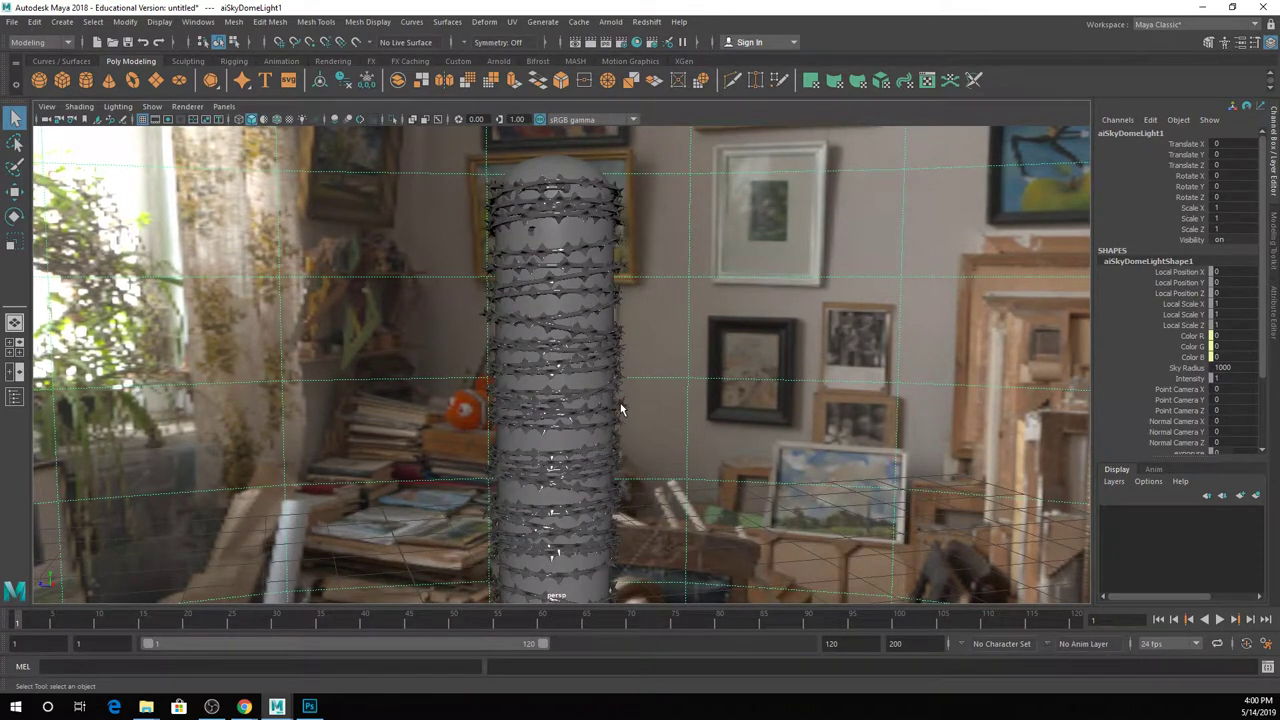
{"action": "scroll", "coordinate": [620, 403], "scroll_direction": "down", "scroll_amount": 5}
{"action": "left_click_drag", "start_coordinate": [636, 338], "coordinate": [653, 411], "text": "alt"}
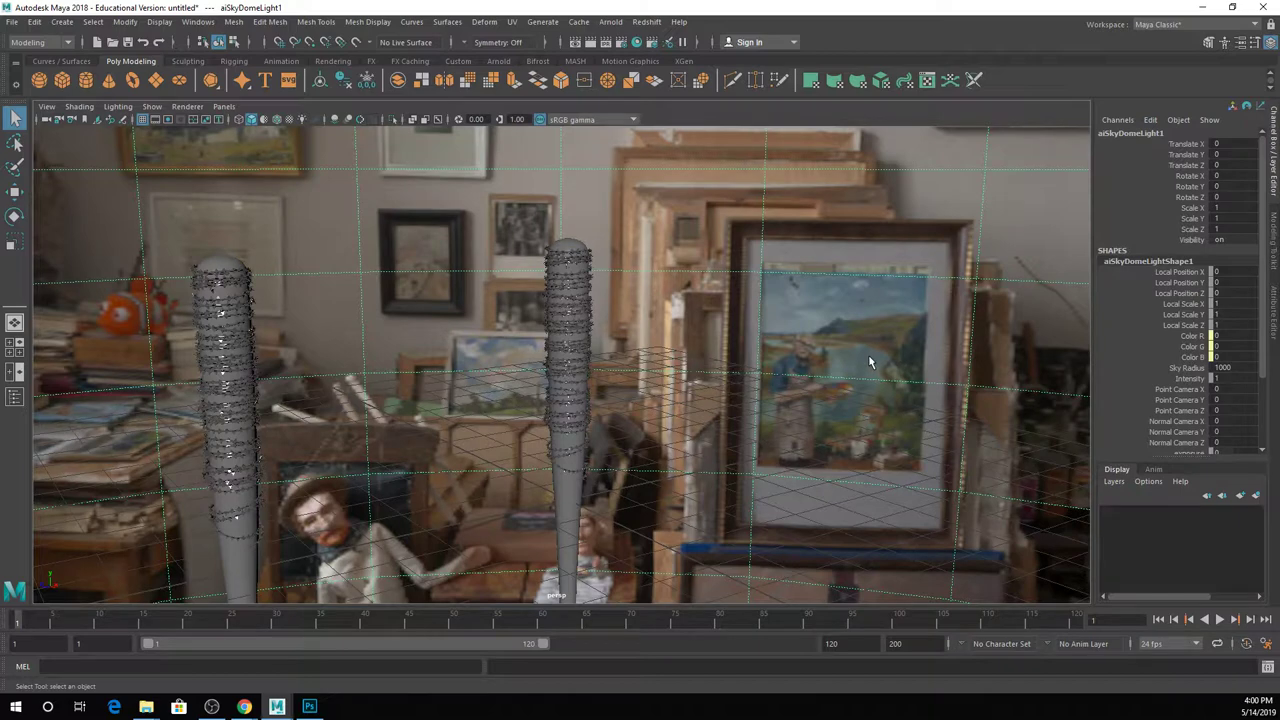
Replace the bat scene with a new empty scene, and close all the bat reference images in Photoshop.
{"action": "key", "text": "ctrl+n"}
{"action": "left_click", "coordinate": [641, 356]}
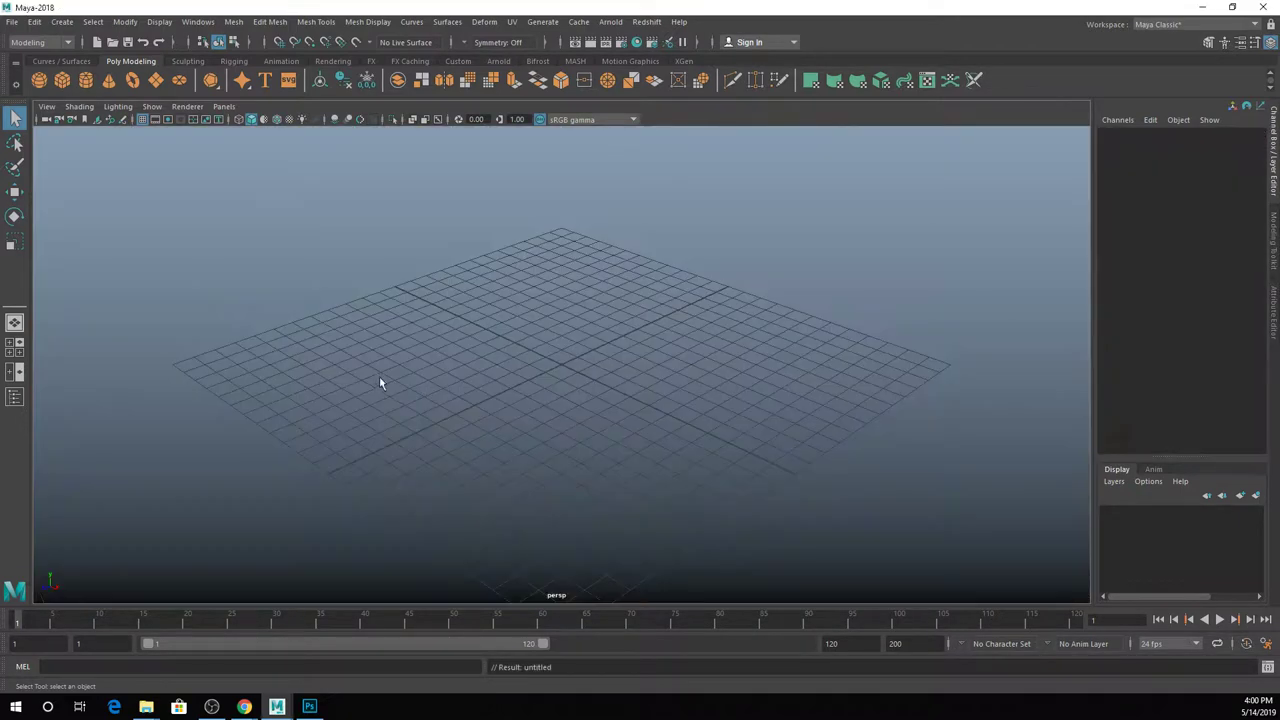
{"action": "left_click", "coordinate": [310, 706]}
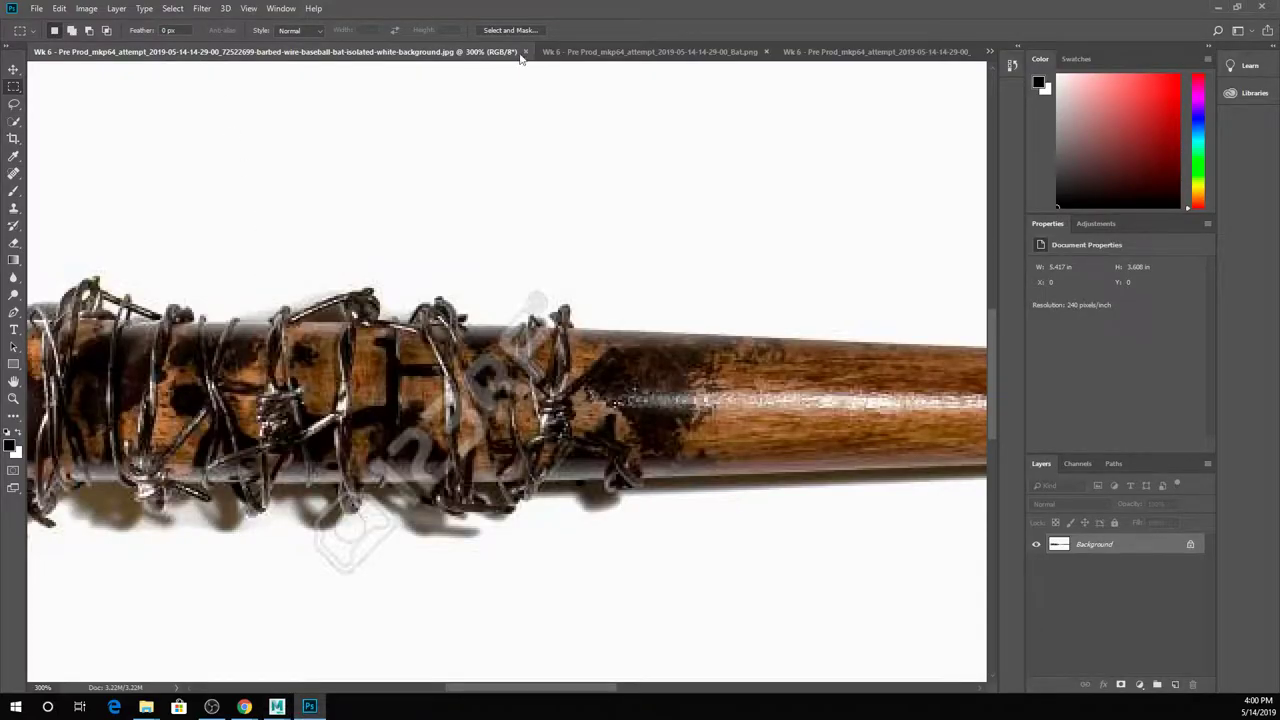
{"action": "left_click", "coordinate": [526, 51]}
{"action": "left_click", "coordinate": [352, 51]}
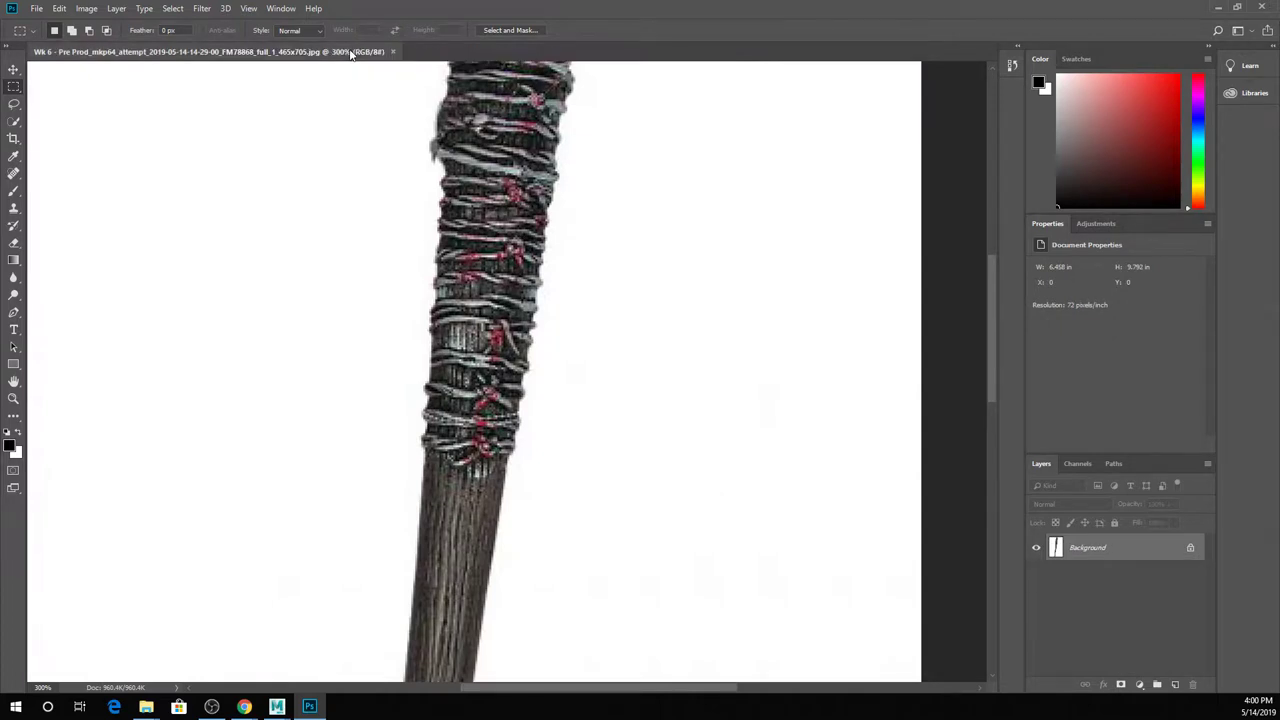
{"action": "left_click", "coordinate": [394, 52]}
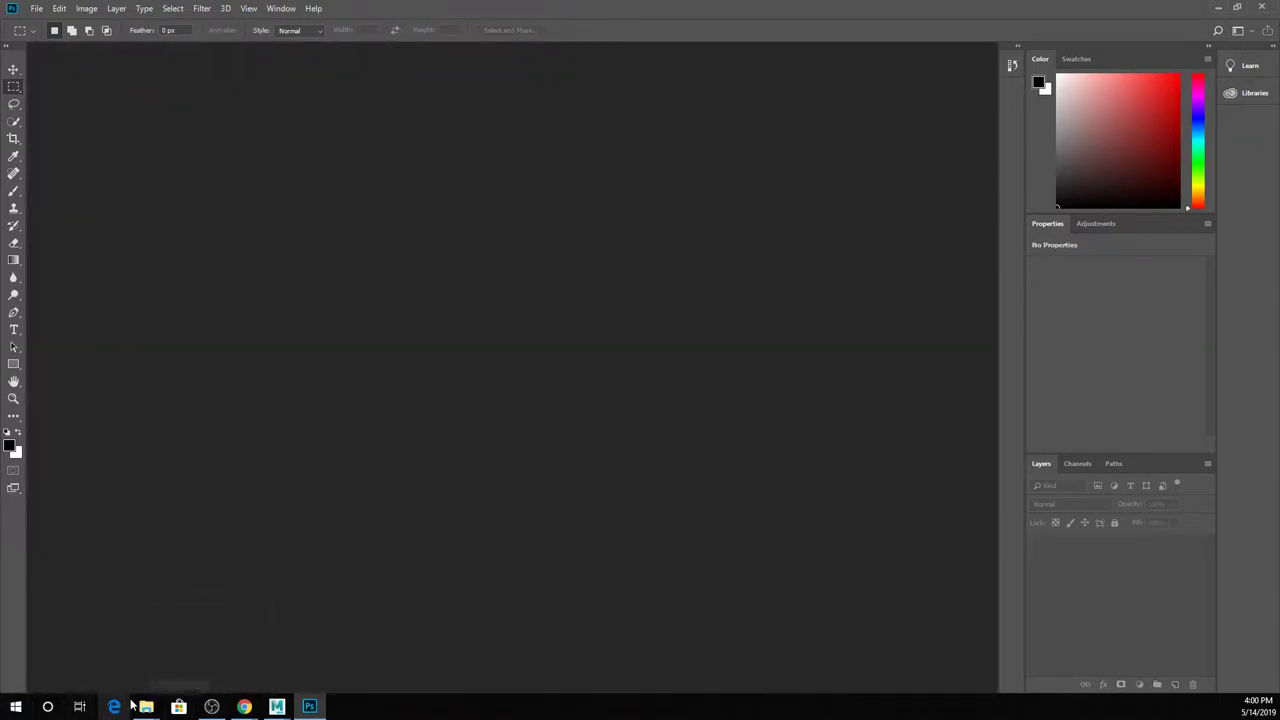
Extract the next student's zipped Week 6 submission and open the extracted project folder.
{"action": "mouse_move", "coordinate": [160, 698]}
{"action": "left_click", "coordinate": [326, 652]}
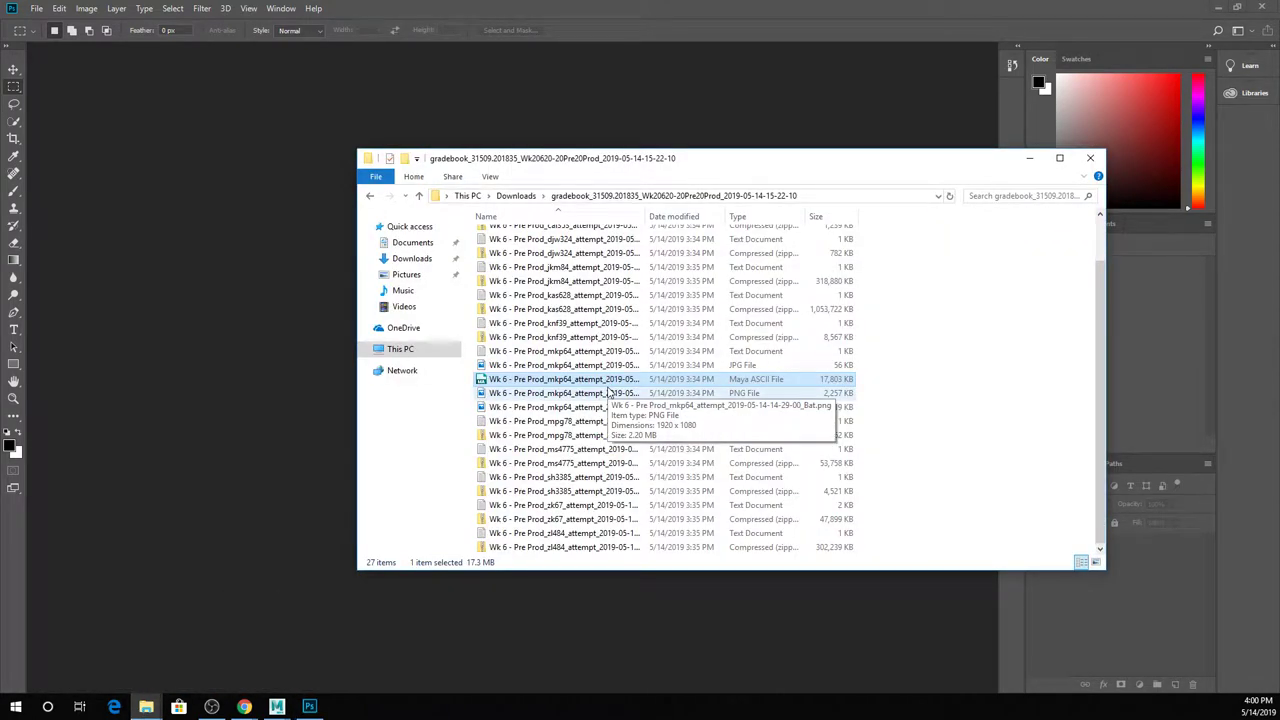
{"action": "double_click", "coordinate": [557, 437]}
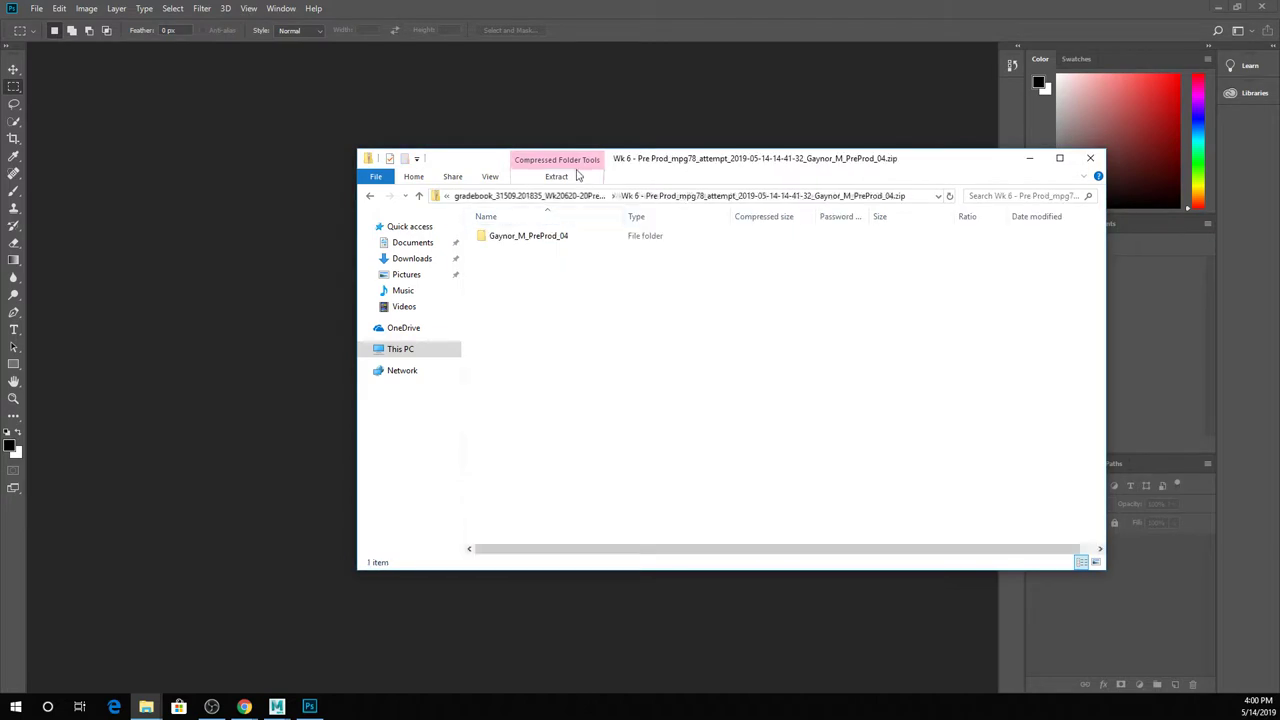
{"action": "left_click", "coordinate": [556, 176]}
{"action": "left_click", "coordinate": [563, 210]}
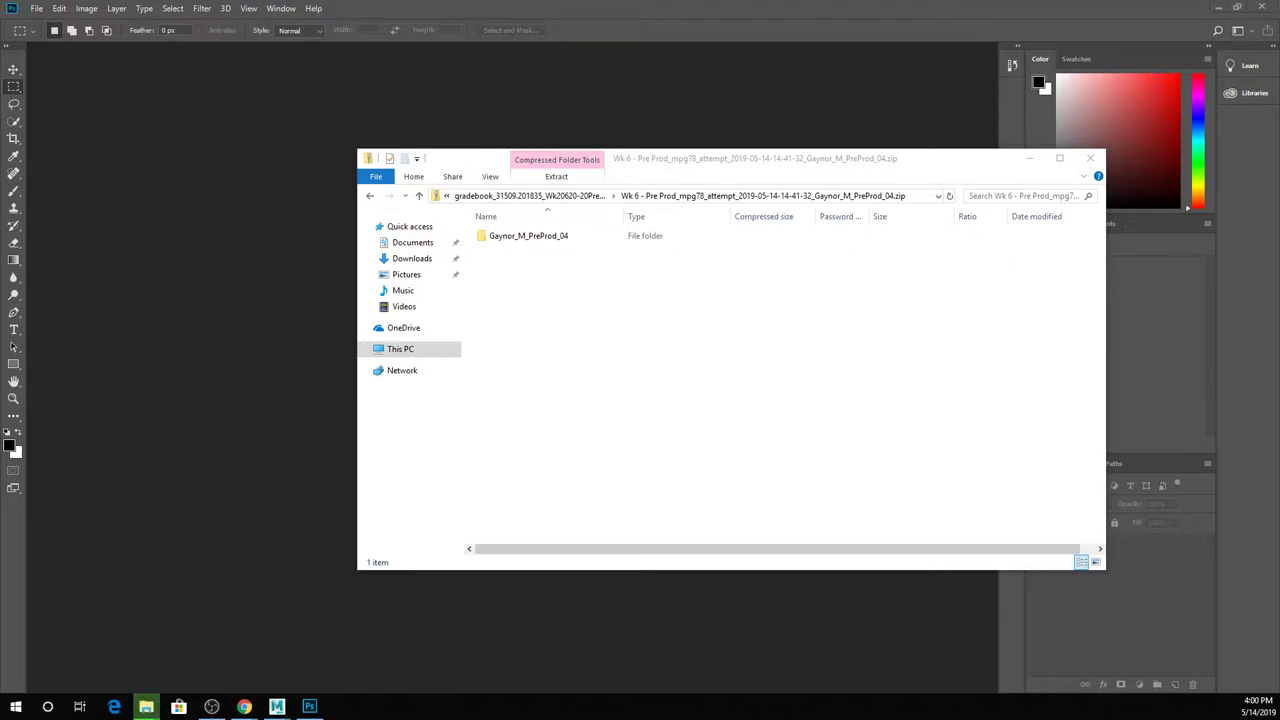
{"action": "left_click", "coordinate": [652, 256]}
{"action": "double_click", "coordinate": [652, 256]}
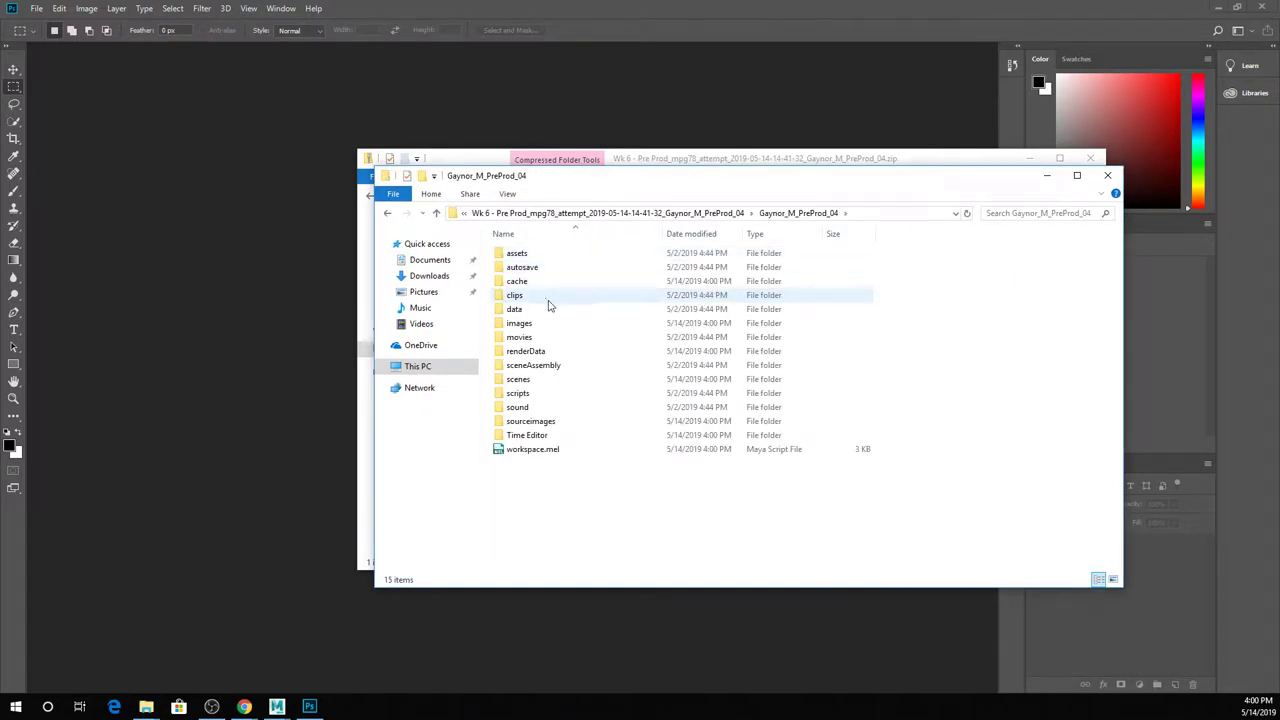
Open Hero_Objects_01.jpeg, Bookcase_01.jpeg and Grandfather_Clock_01.jpeg from the project's images folder in Photoshop.
{"action": "double_click", "coordinate": [549, 324]}
{"action": "left_click_drag", "start_coordinate": [573, 343], "coordinate": [880, 238]}
{"action": "left_click_drag", "start_coordinate": [752, 284], "coordinate": [294, 268]}
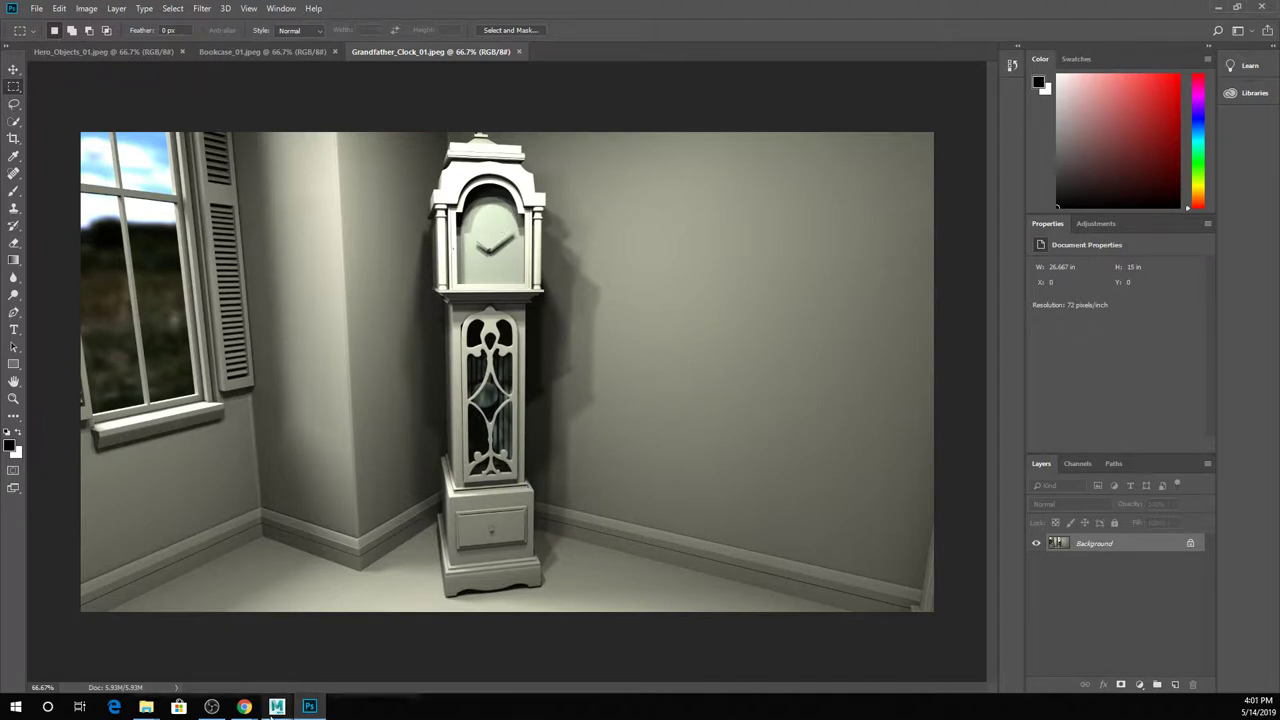
Switch to Maya and load Room_18.ma from the project's scenes folder, ignoring the missing reference file.
{"action": "mouse_move", "coordinate": [275, 707]}
{"action": "left_click", "coordinate": [305, 655]}
{"action": "mouse_move", "coordinate": [146, 707]}
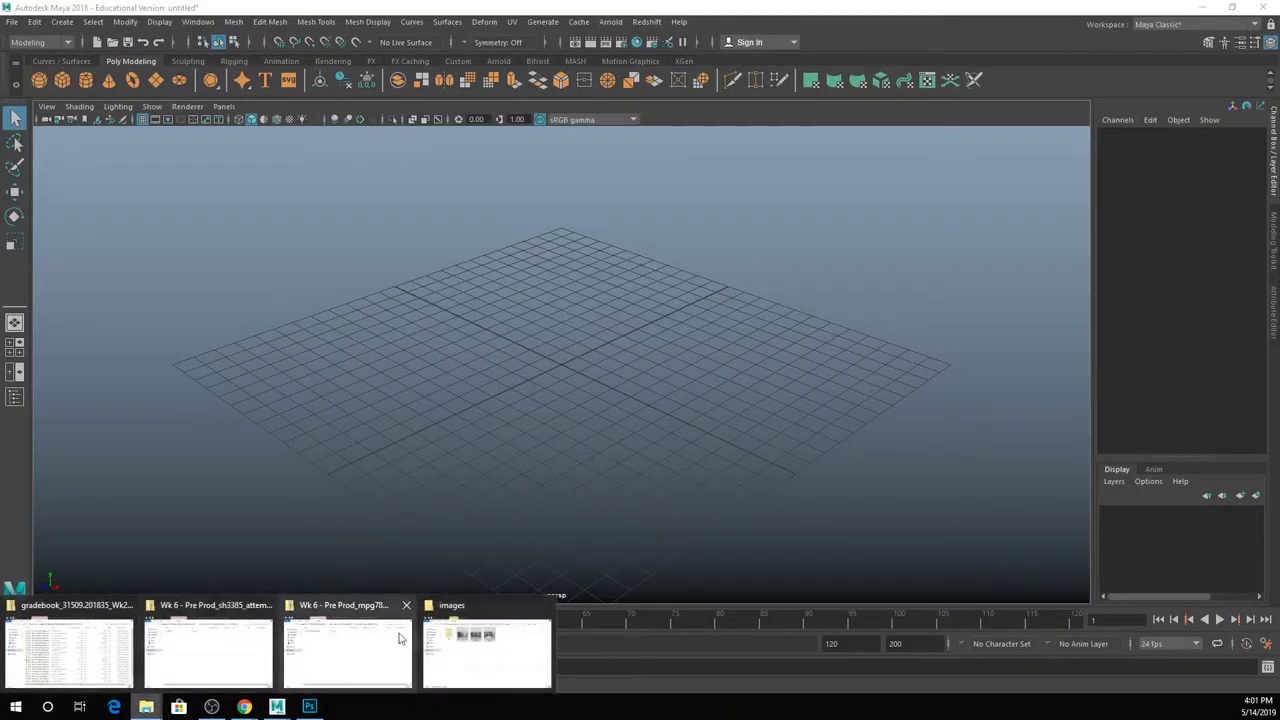
{"action": "left_click", "coordinate": [486, 660]}
{"action": "left_click", "coordinate": [787, 212]}
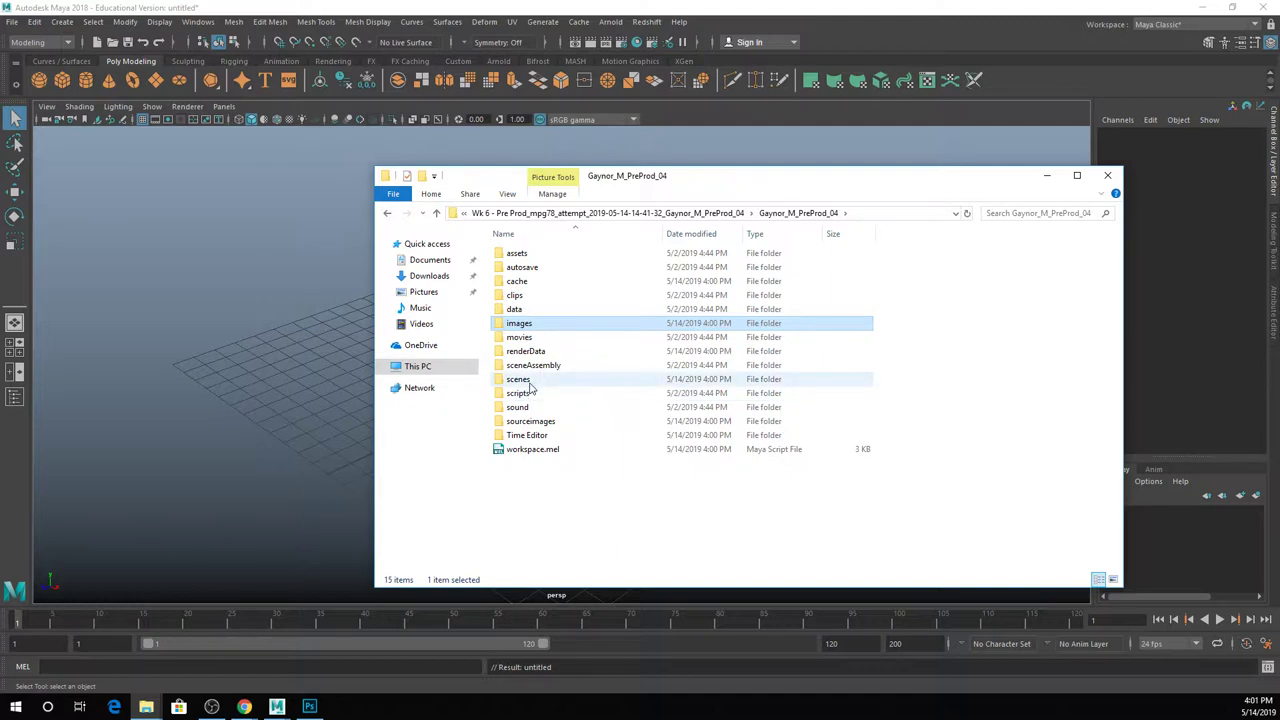
{"action": "double_click", "coordinate": [528, 380]}
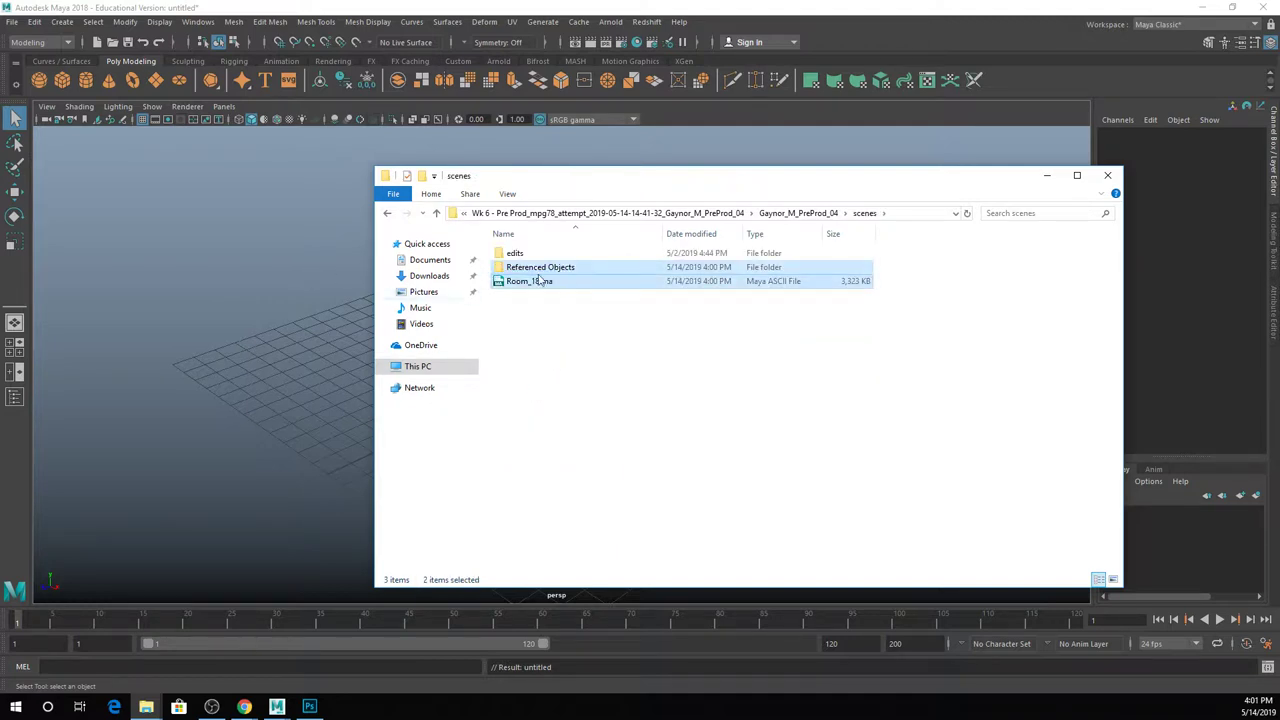
{"action": "left_click_drag", "start_coordinate": [535, 281], "coordinate": [310, 320]}
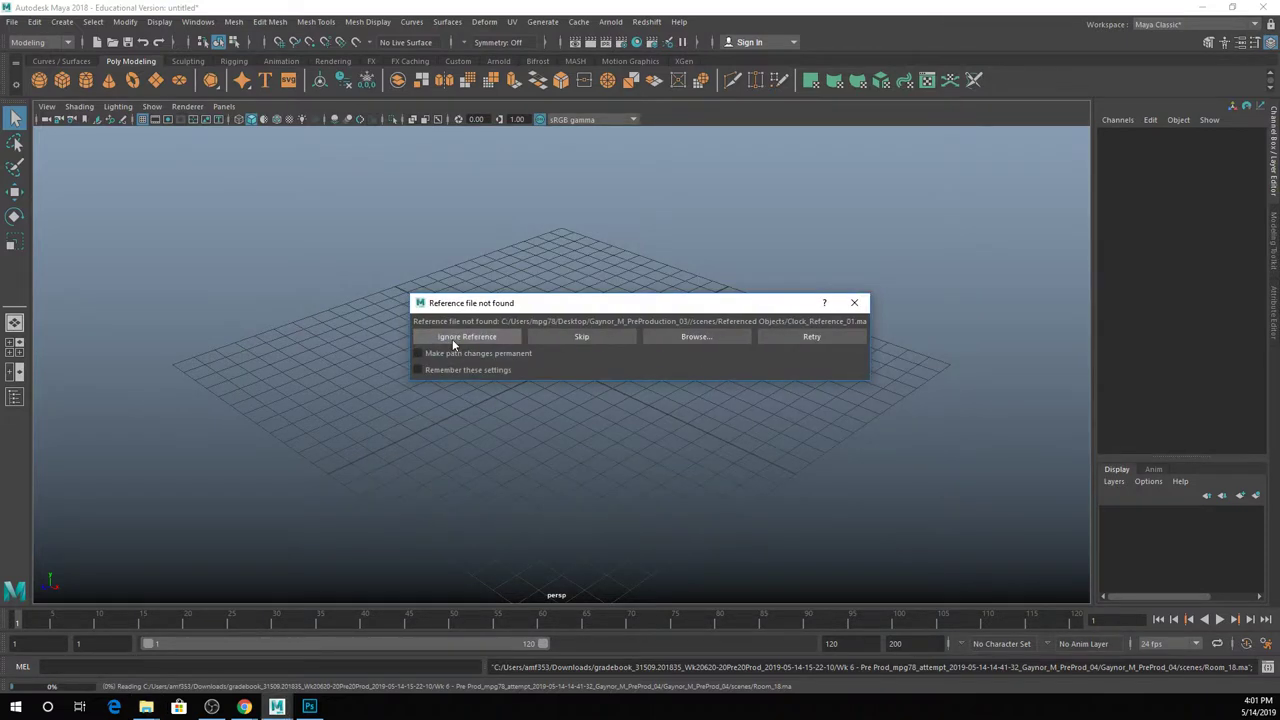
{"action": "left_click", "coordinate": [460, 337]}
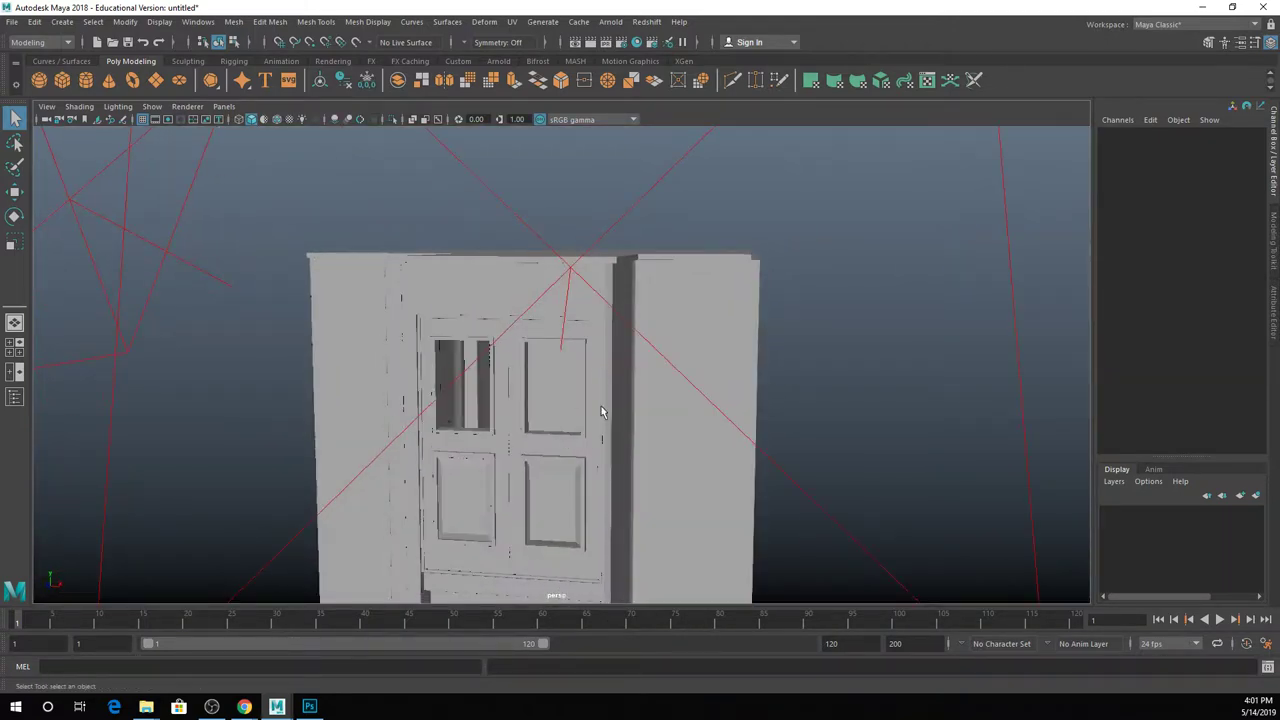
Hide the walls blocking the view and look into the room's interior.
{"action": "left_click", "coordinate": [601, 410]}
{"action": "key", "text": "ctrl+h"}
{"action": "left_click", "coordinate": [551, 445]}
{"action": "key", "text": "ctrl+h"}
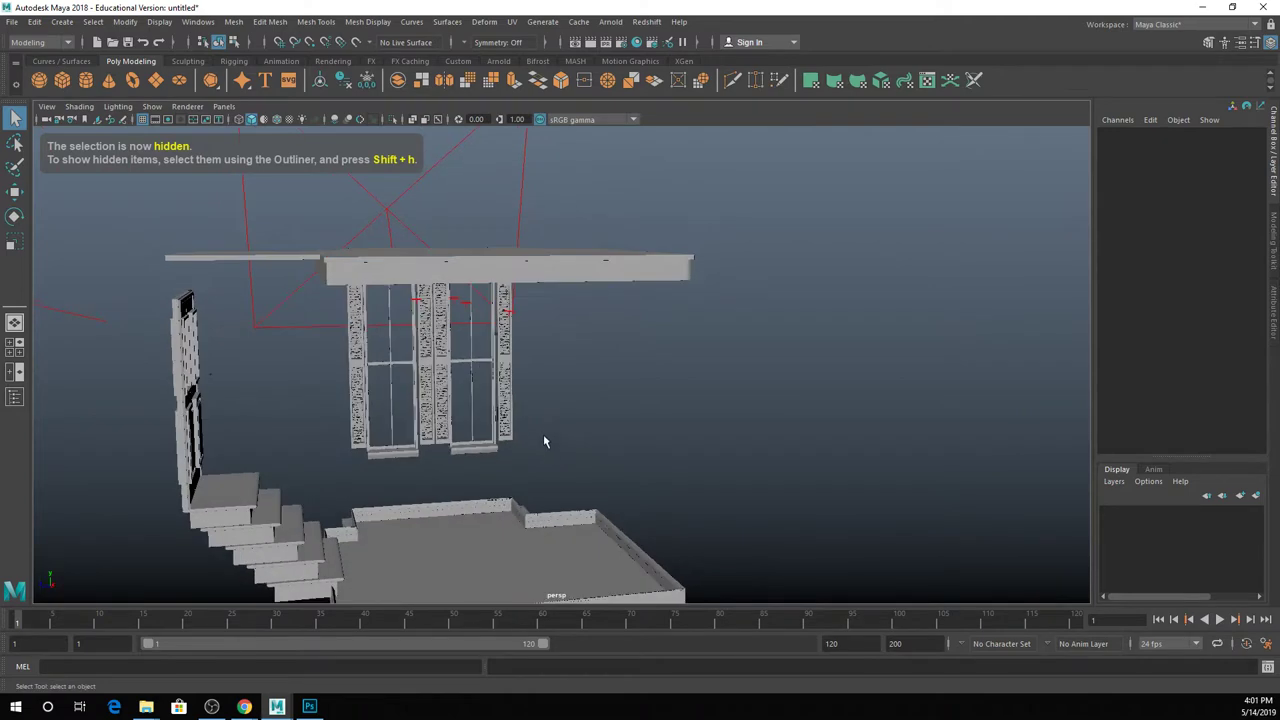
Replace the room with a new empty scene and load Clock_Reference_01.ma from the Referenced Objects folder.
{"action": "key", "text": "ctrl+n"}
{"action": "left_click", "coordinate": [641, 357]}
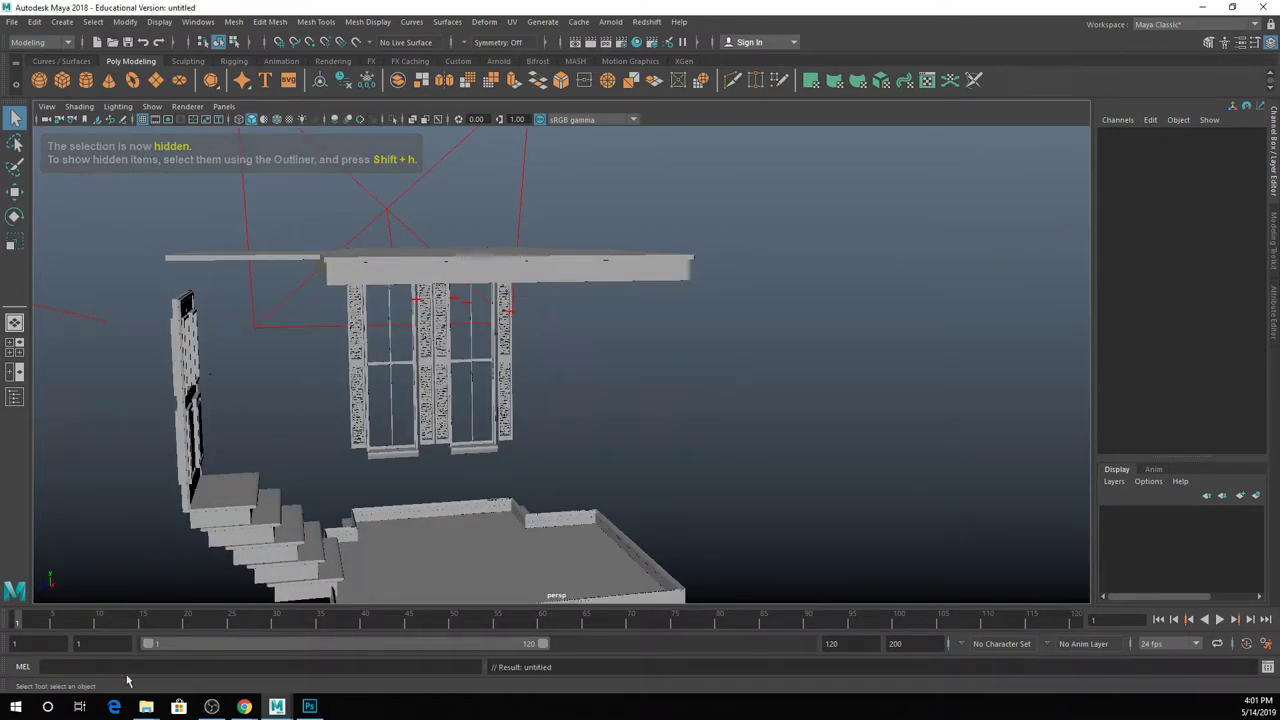
{"action": "mouse_move", "coordinate": [146, 708]}
{"action": "left_click", "coordinate": [485, 652]}
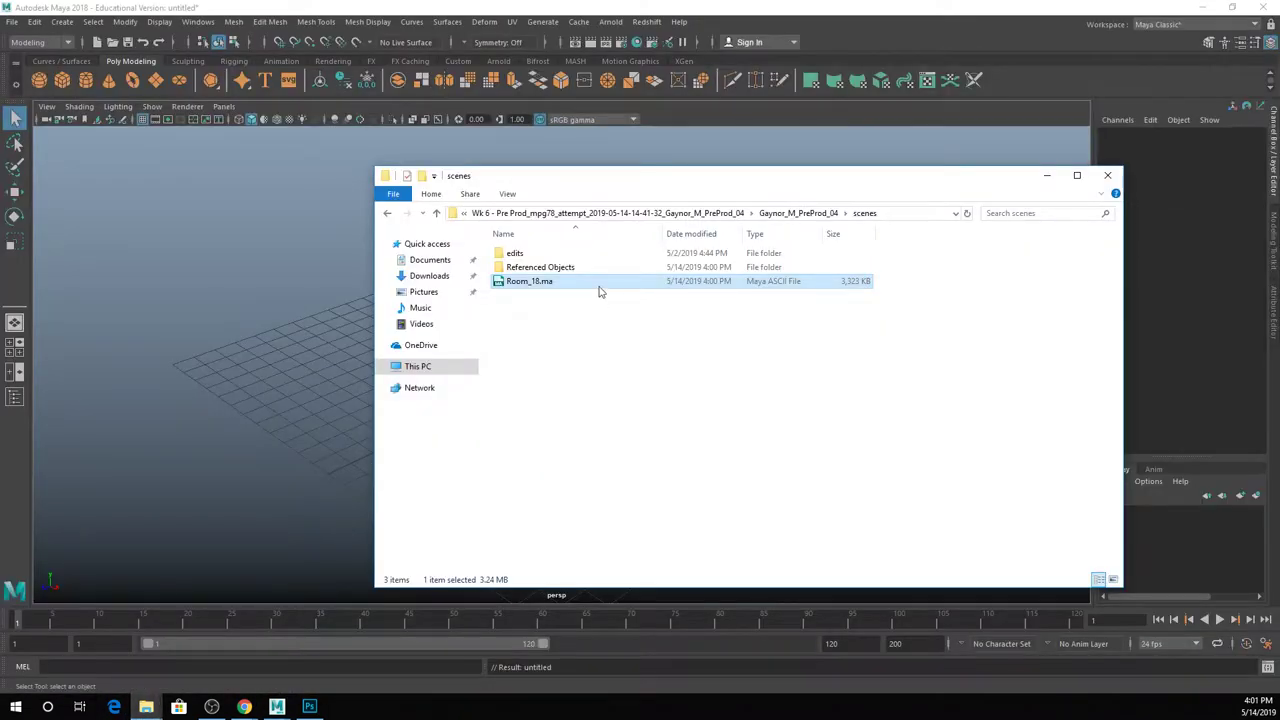
{"action": "left_click", "coordinate": [566, 267]}
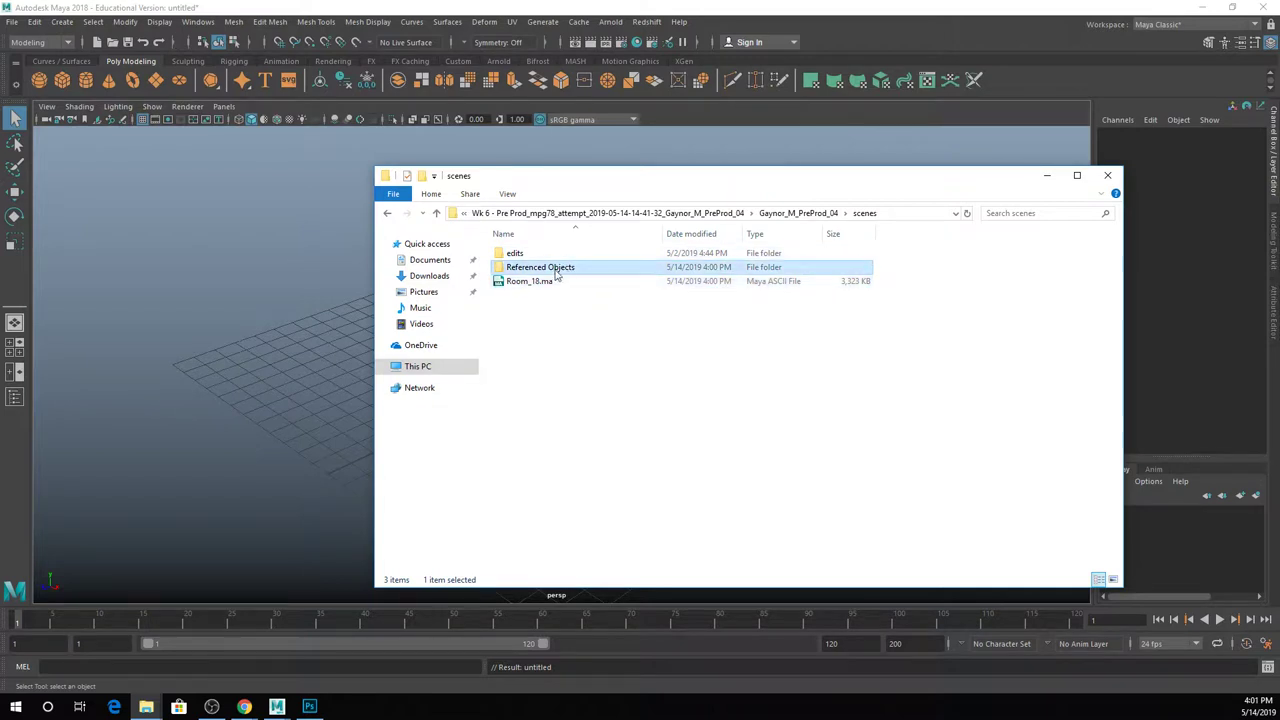
{"action": "double_click", "coordinate": [565, 268]}
{"action": "left_click_drag", "start_coordinate": [548, 267], "coordinate": [314, 323]}
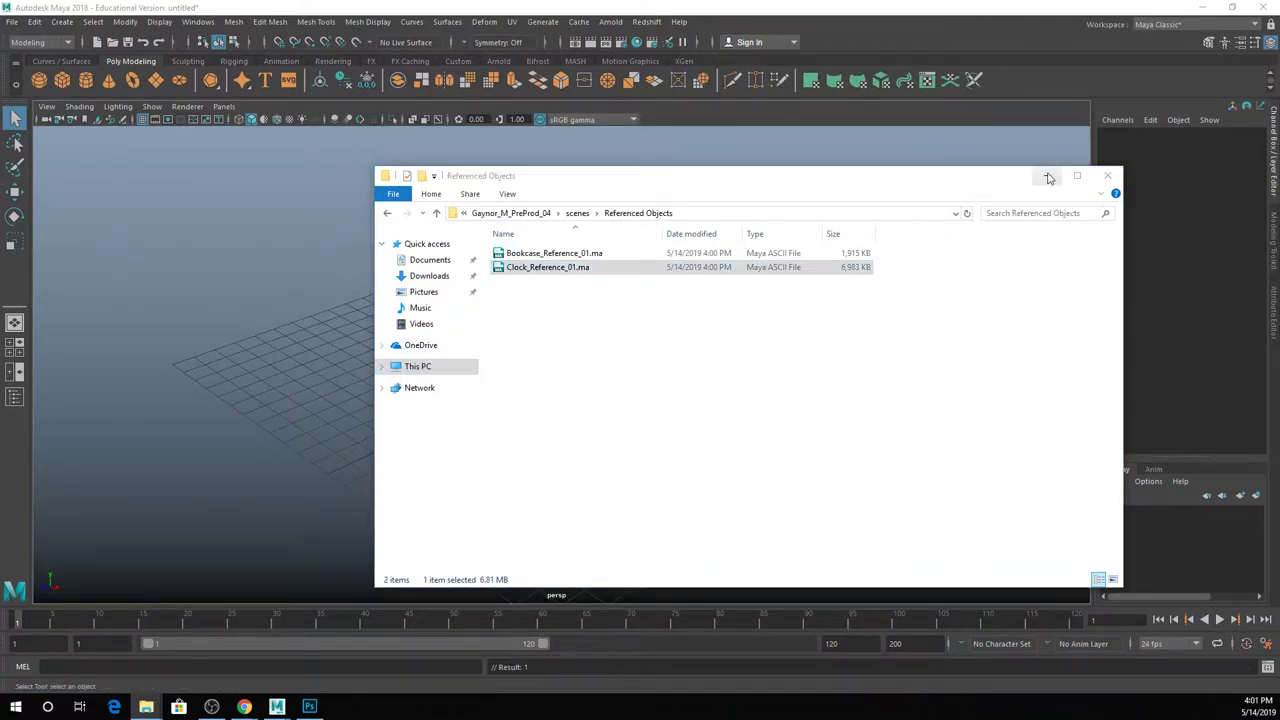
{"action": "left_click", "coordinate": [1047, 175]}
Examine the grandfather clock's body, top frame and clock board up close from the side and front.
{"action": "key", "text": "f"}
{"action": "scroll", "coordinate": [549, 353], "scroll_direction": "down", "scroll_amount": 3}
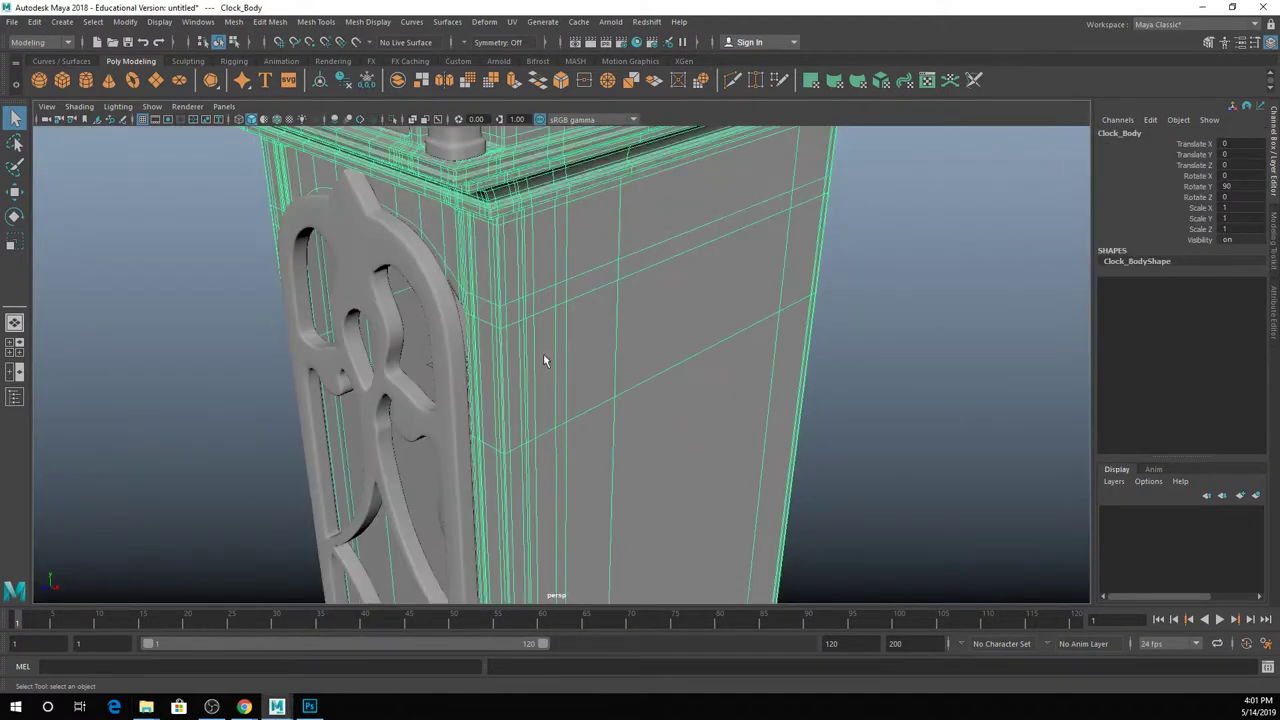
{"action": "left_click_drag", "start_coordinate": [543, 353], "coordinate": [515, 553], "text": "alt"}
{"action": "left_click", "coordinate": [458, 366]}
{"action": "key", "text": "f"}
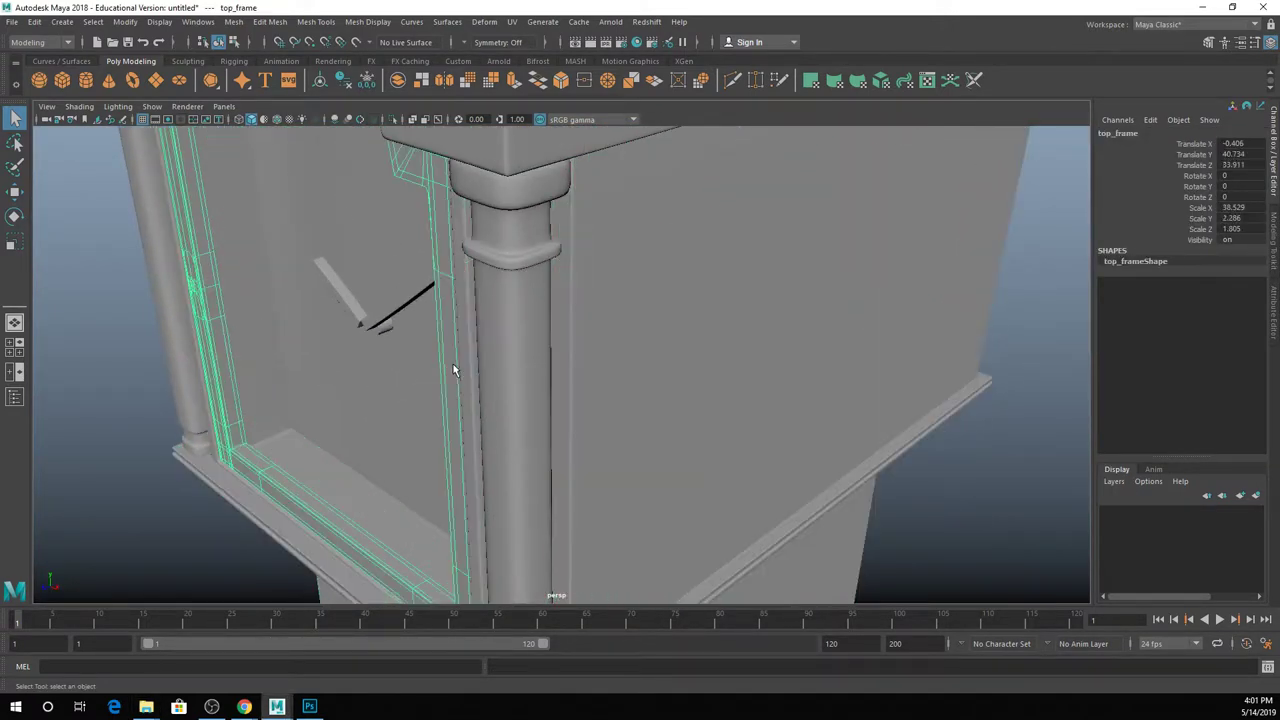
{"action": "scroll", "coordinate": [565, 535], "scroll_direction": "down", "scroll_amount": 3}
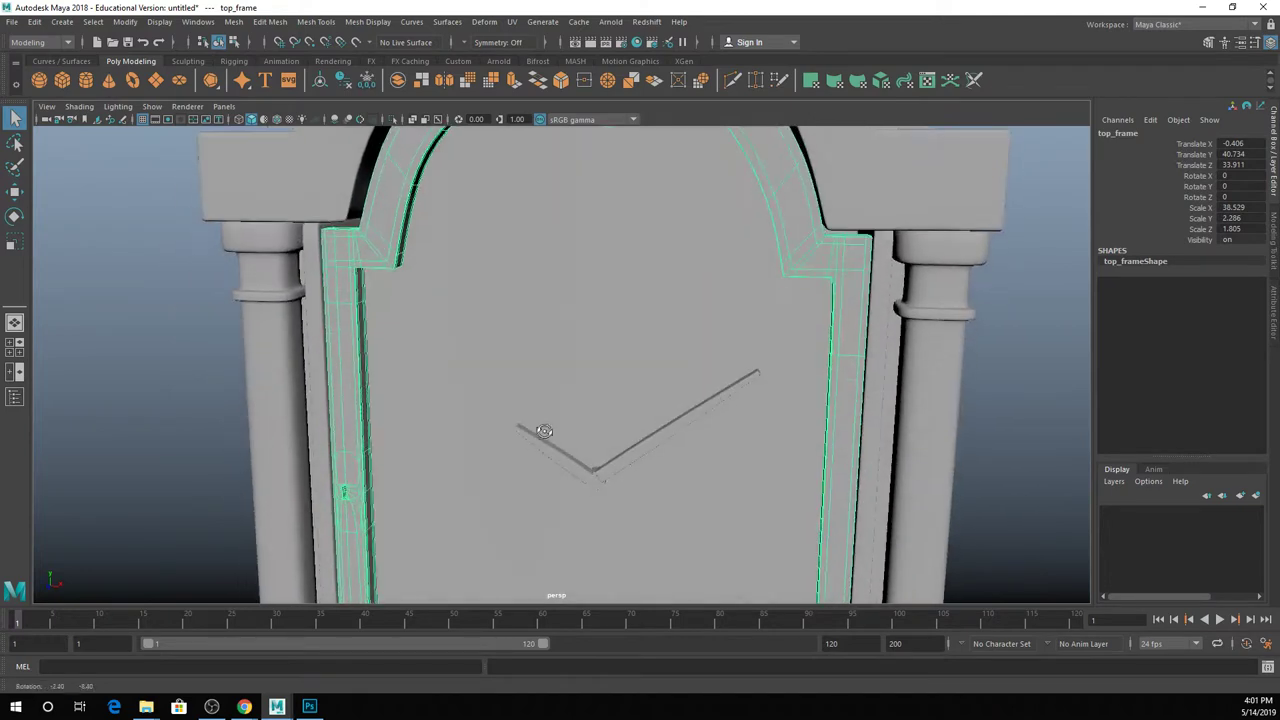
{"action": "left_click", "coordinate": [583, 331]}
{"action": "key", "text": "f"}
{"action": "scroll", "coordinate": [587, 435], "scroll_direction": "down", "scroll_amount": 3}
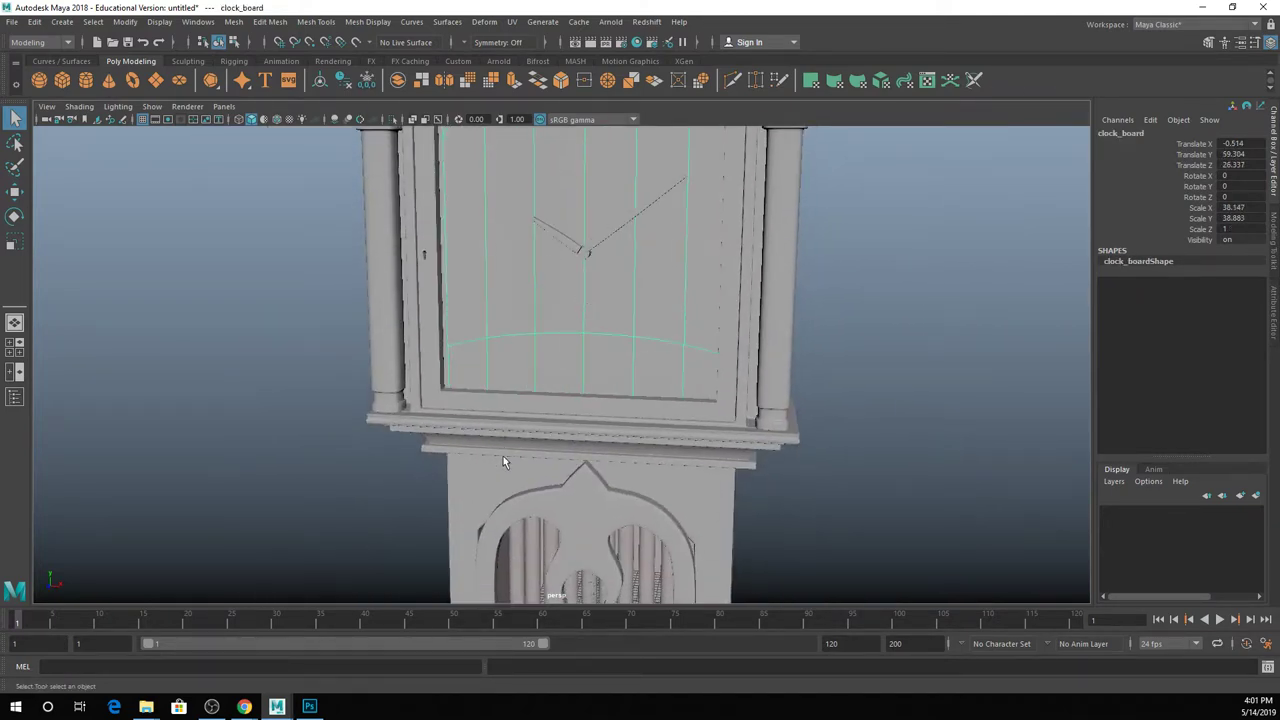
Display the clock's bottom frame without smoothing and examine the topology of its ornamental tracery.
{"action": "left_click", "coordinate": [600, 495]}
{"action": "key", "text": "f"}
{"action": "key", "text": "f"}
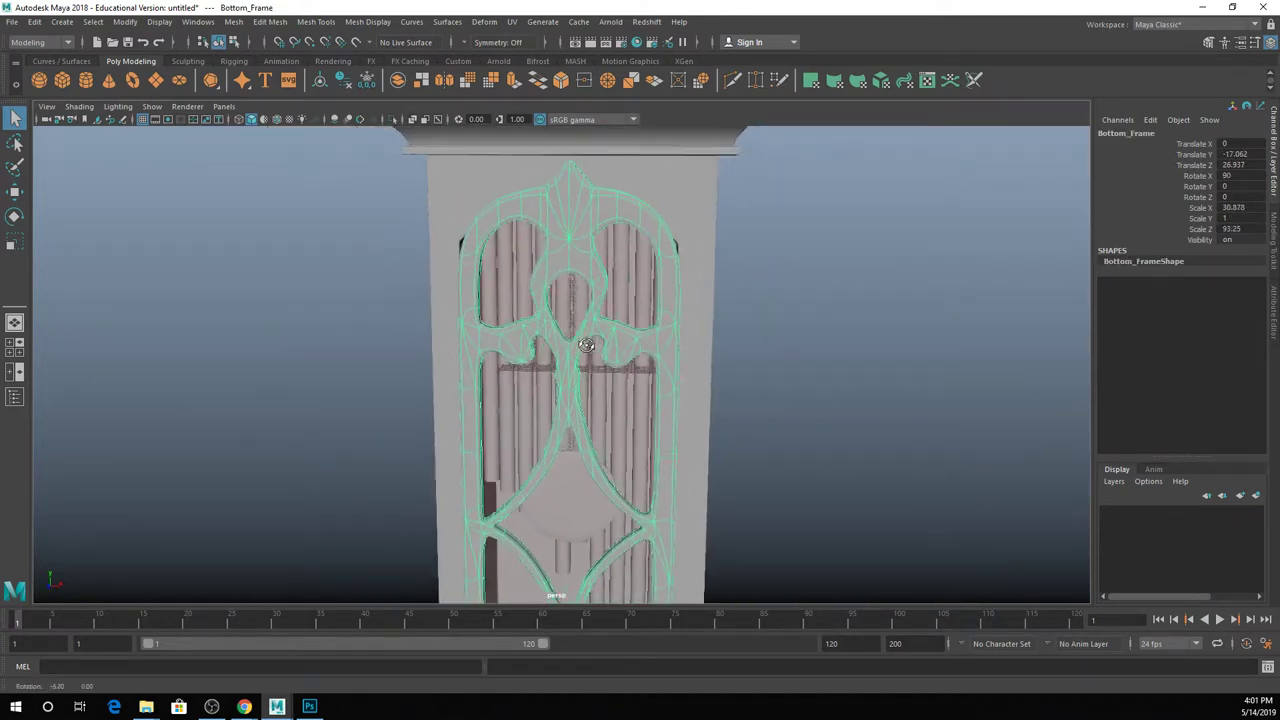
{"action": "scroll", "coordinate": [665, 370], "scroll_direction": "up", "scroll_amount": 3}
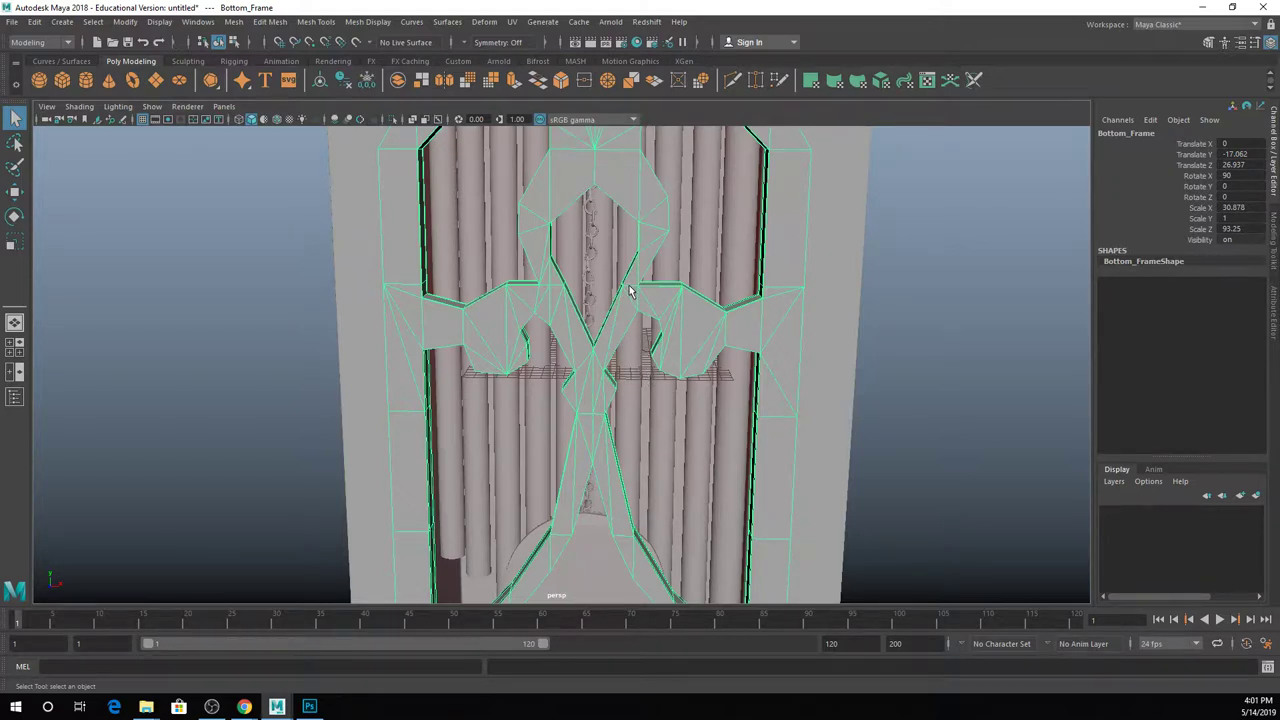
Duplicate the clock's bottom frame and move the copy beside the clock, to about -38 in Translate X.
{"action": "key", "text": "ctrl+d"}
{"action": "key", "text": "w"}
{"action": "scroll", "coordinate": [635, 525], "scroll_direction": "down", "scroll_amount": 3}
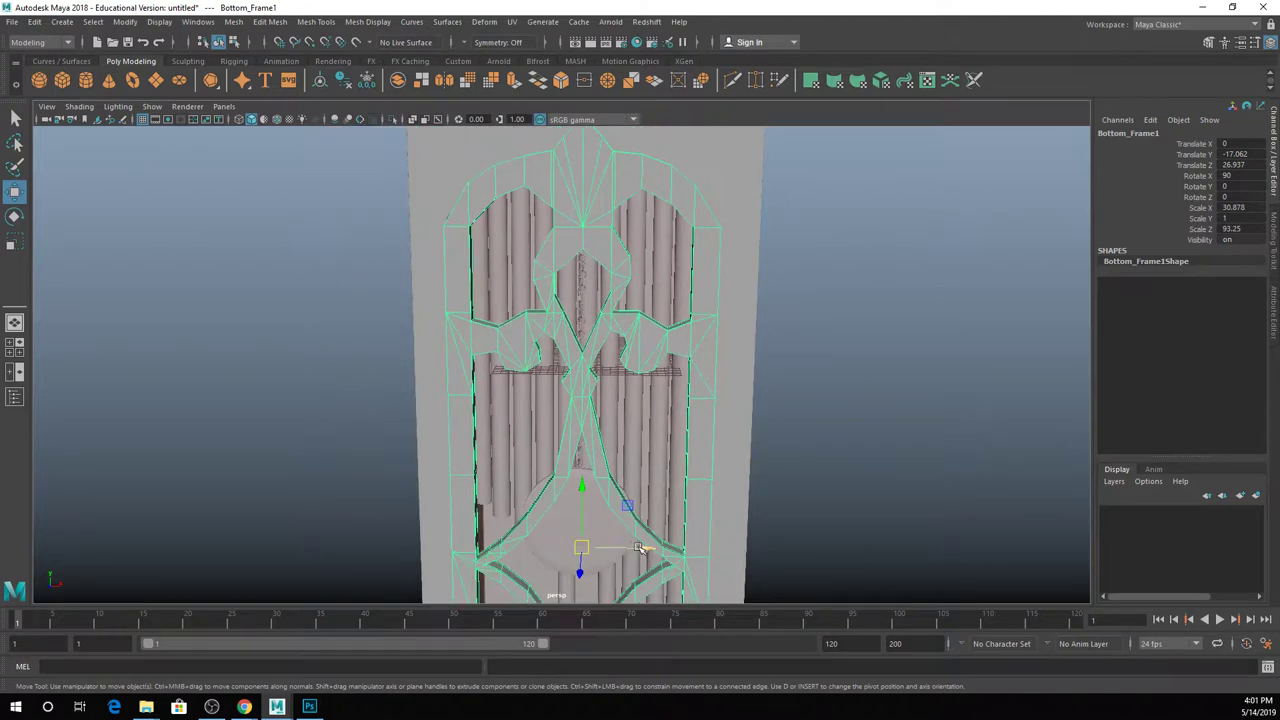
{"action": "left_click_drag", "start_coordinate": [640, 548], "coordinate": [320, 548]}
{"action": "scroll", "coordinate": [503, 395], "scroll_direction": "up", "scroll_amount": 3}
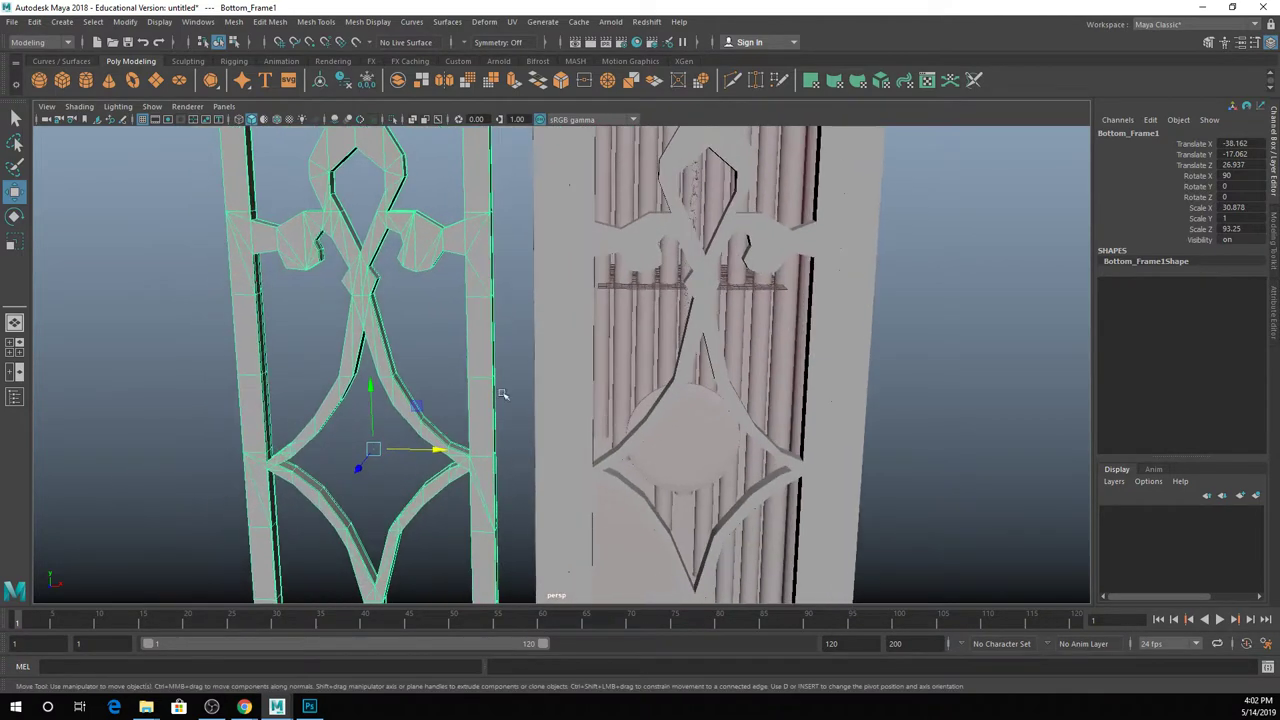
Put the duplicated frame on a new display layer and set that layer to Reference.
{"action": "left_click", "coordinate": [1257, 497]}
{"action": "left_click", "coordinate": [1140, 513]}
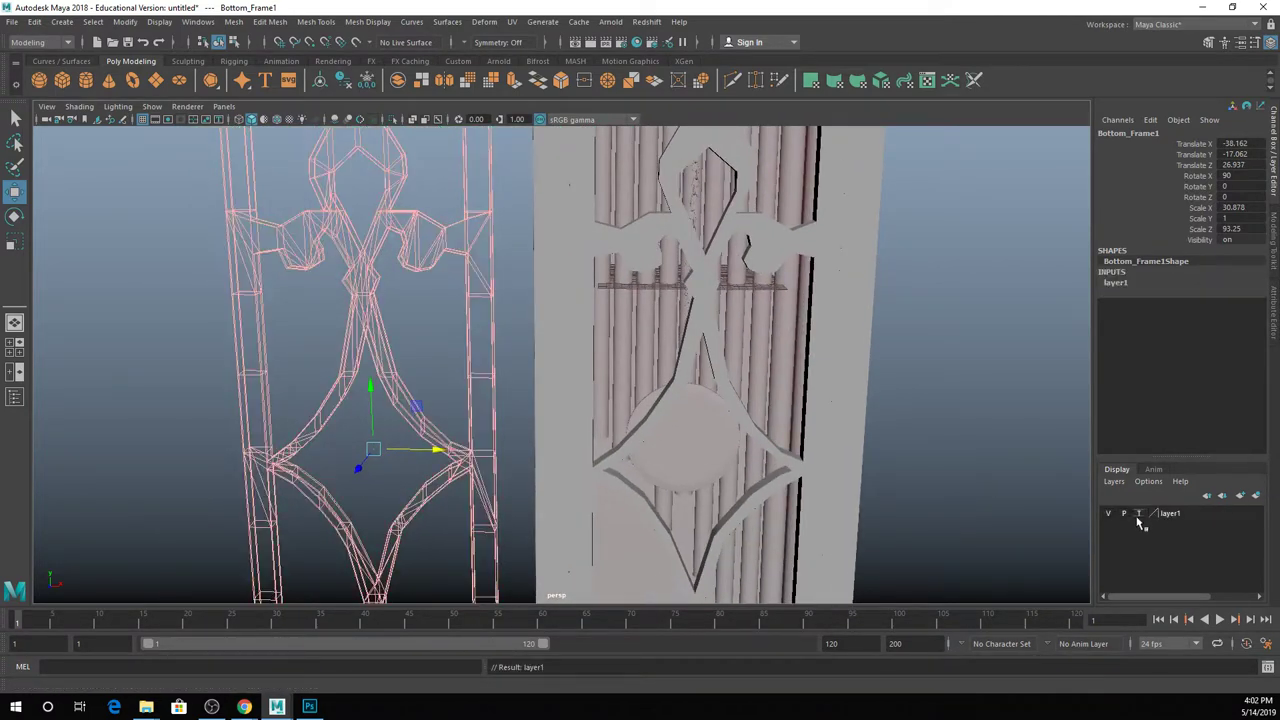
{"action": "left_click", "coordinate": [1140, 513]}
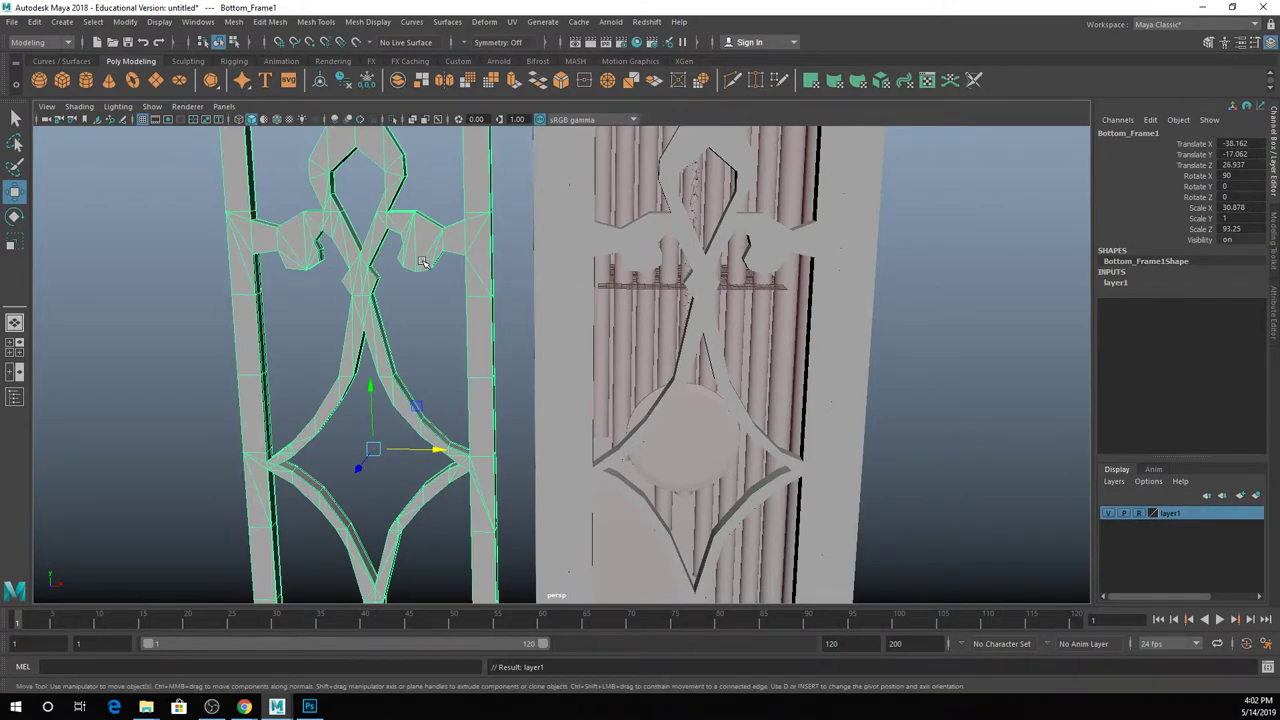
Compare the duplicated frame with and without smooth mesh preview, leave it smoothed, and clear the selection.
{"action": "key", "text": "3"}
{"action": "key", "text": "1"}
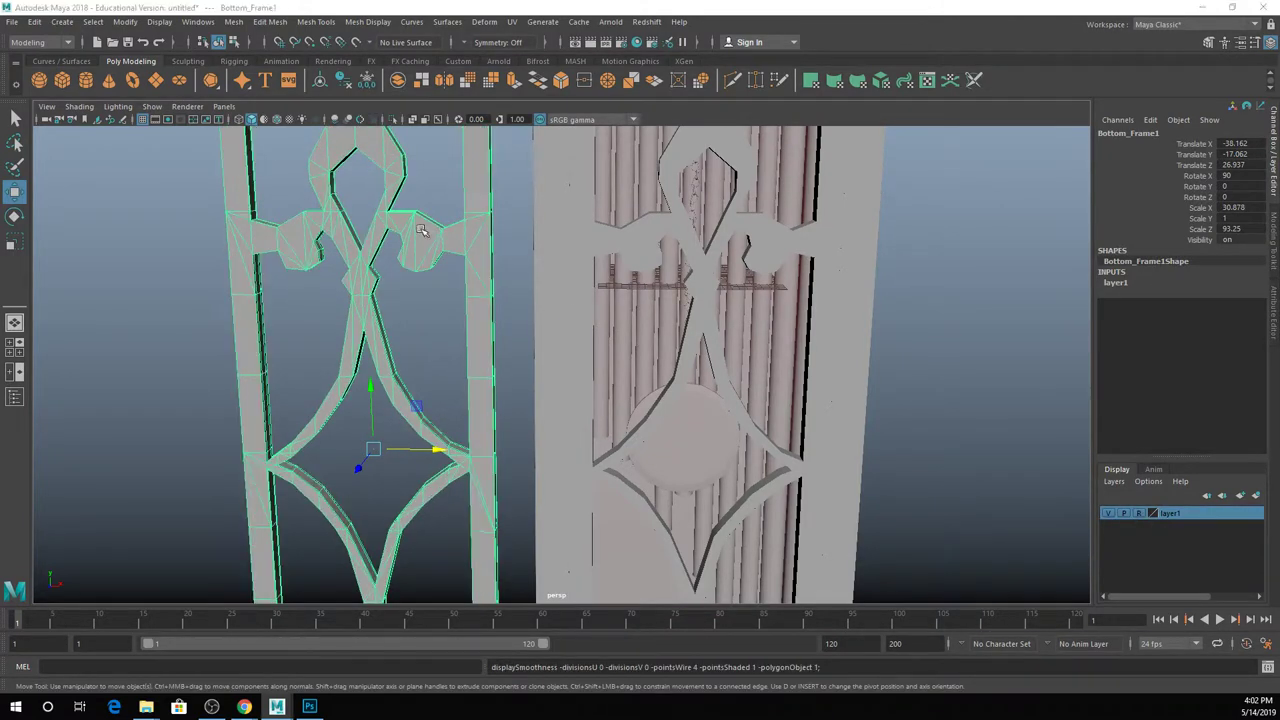
{"action": "key", "text": "space"}
{"action": "key", "text": "3"}
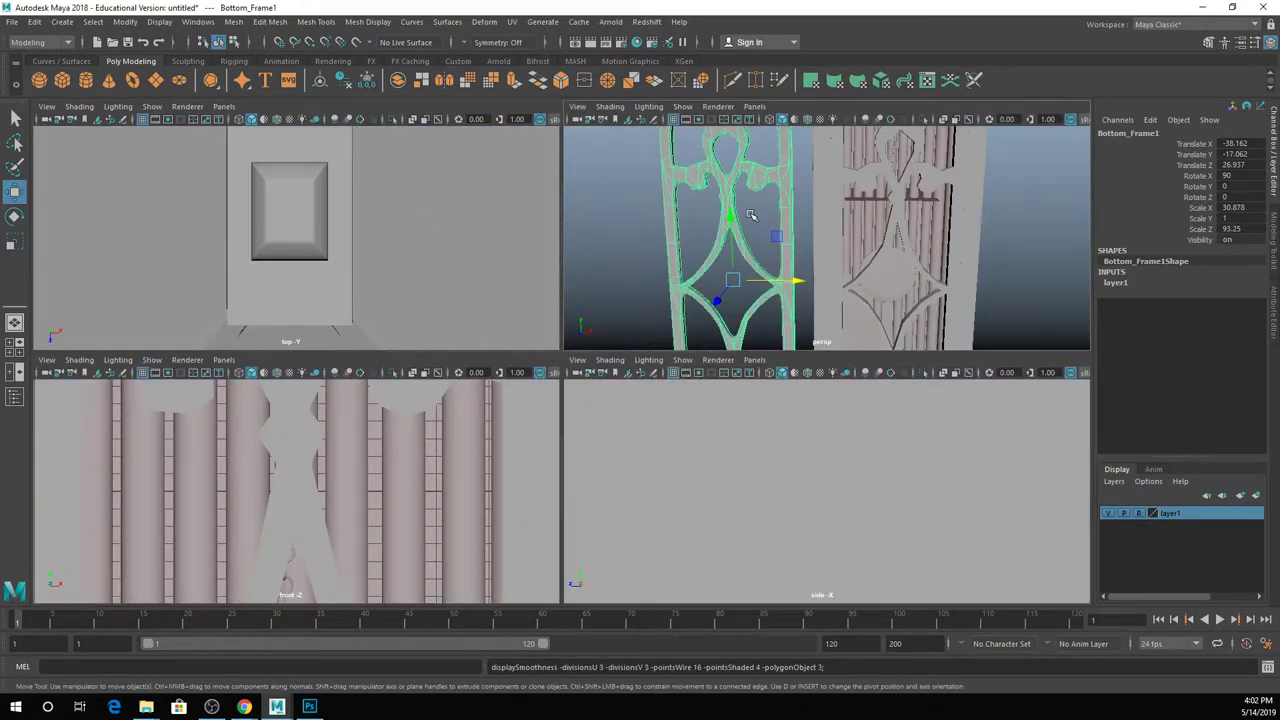
{"action": "key", "text": "space"}
{"action": "left_click", "coordinate": [502, 300]}
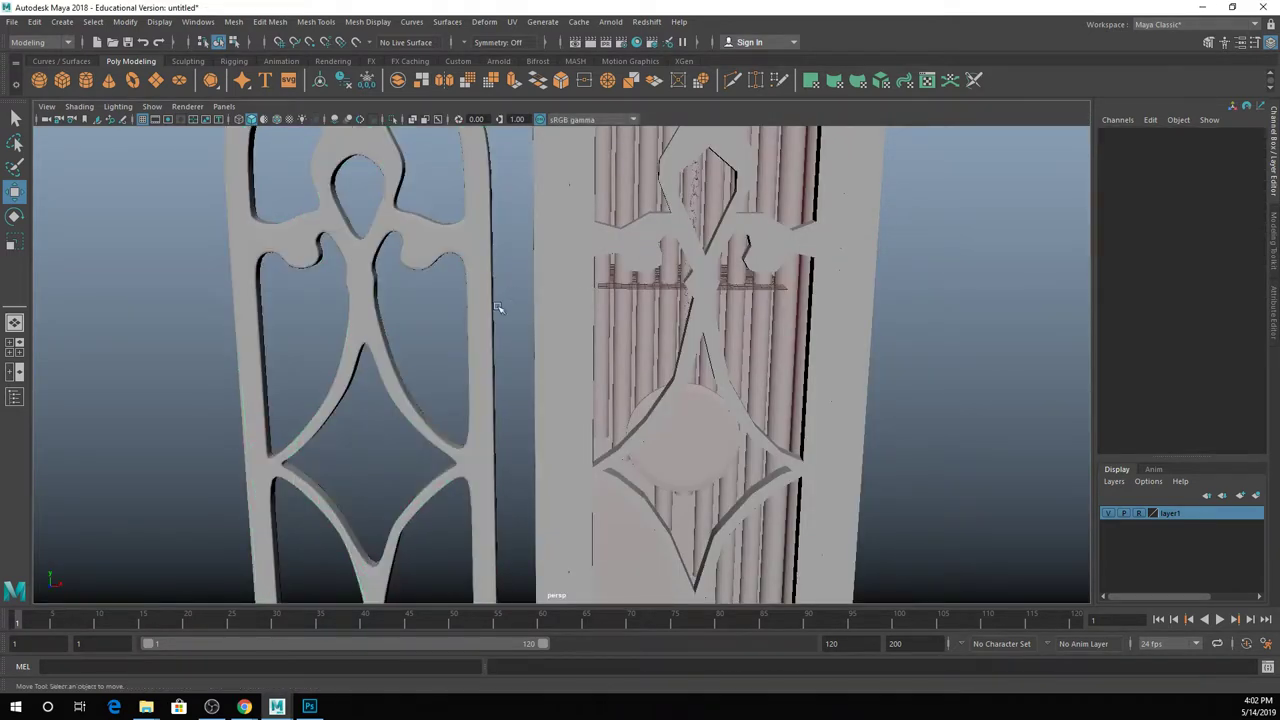
{"action": "left_click_drag", "start_coordinate": [502, 300], "coordinate": [430, 300], "text": "alt"}
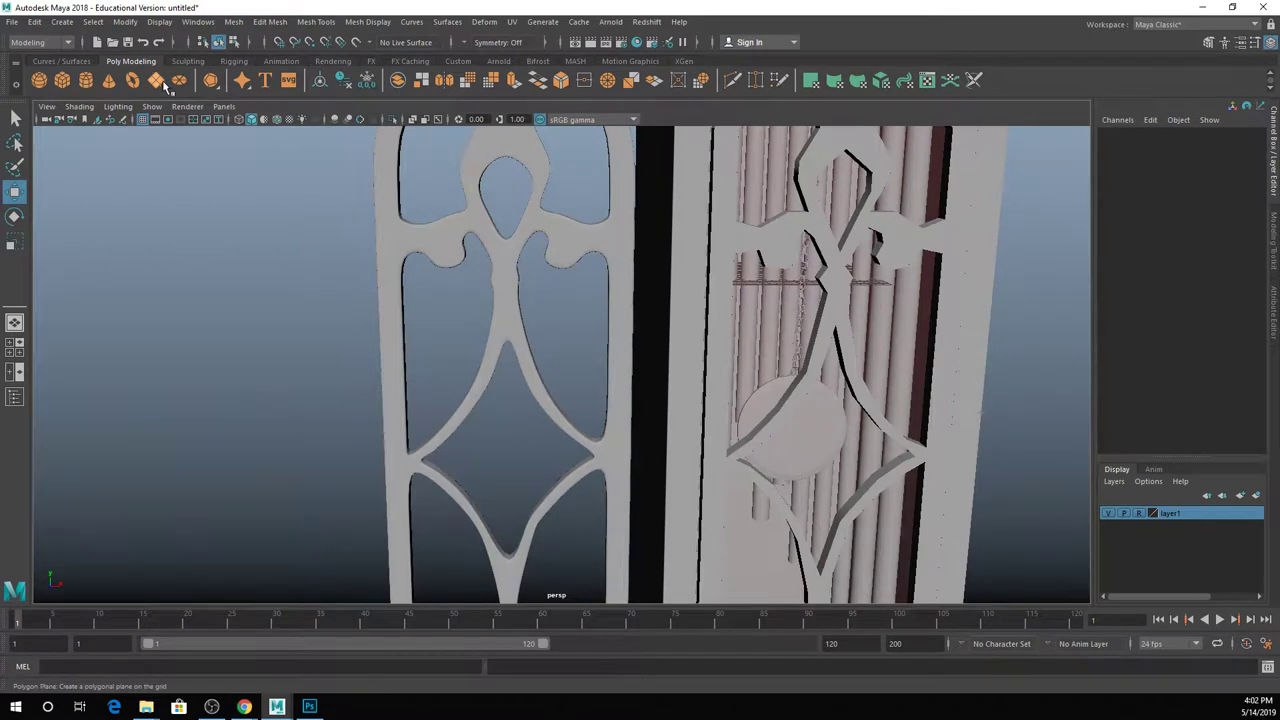
Turn on interactive creation for polygon primitives.
{"action": "left_click", "coordinate": [155, 80]}
{"action": "left_click", "coordinate": [537, 335]}
{"action": "left_click", "coordinate": [66, 23]}
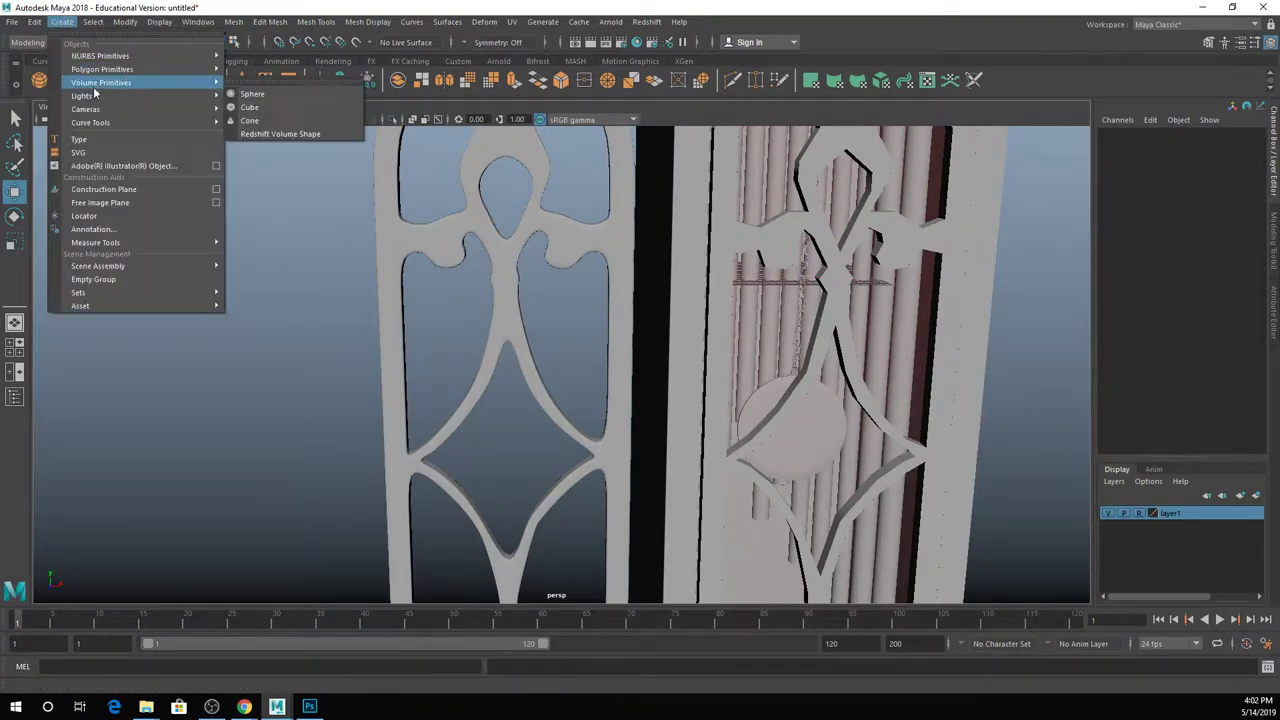
{"action": "mouse_move", "coordinate": [130, 70]}
{"action": "left_click", "coordinate": [282, 321]}
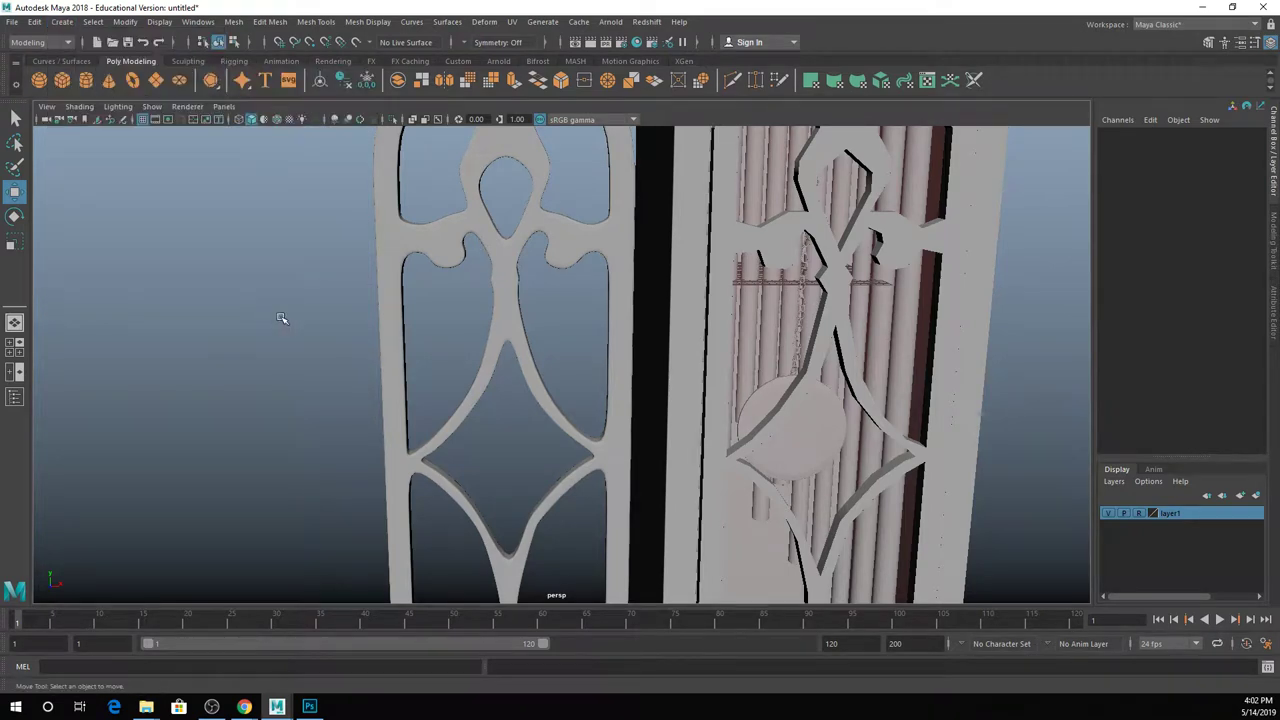
In the front view, draw a polygon plane about 1.35 by 1.25 over the duplicated frame's upper-right curved bar.
{"action": "key", "text": "space"}
{"action": "key", "text": "space"}
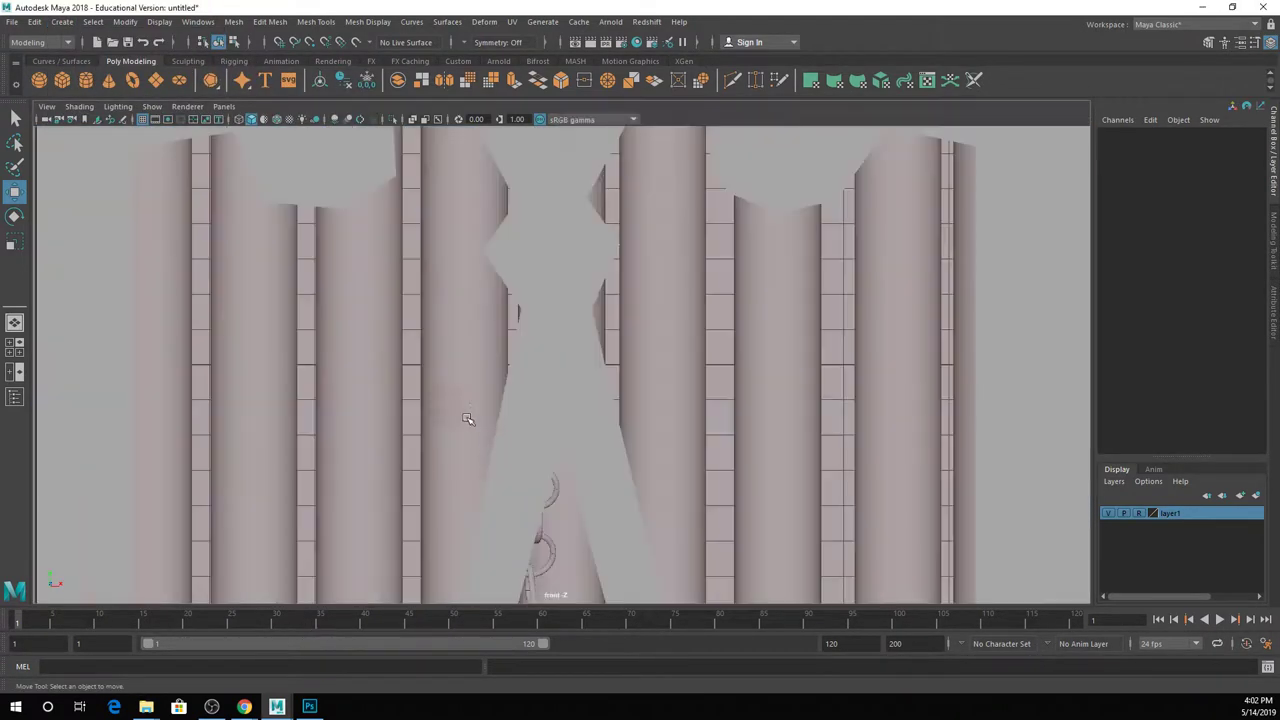
{"action": "scroll", "coordinate": [510, 330], "scroll_direction": "down", "scroll_amount": 5}
{"action": "middle_click_drag", "start_coordinate": [501, 320], "coordinate": [694, 286], "text": "alt"}
{"action": "scroll", "coordinate": [694, 286], "scroll_direction": "down", "scroll_amount": 1}
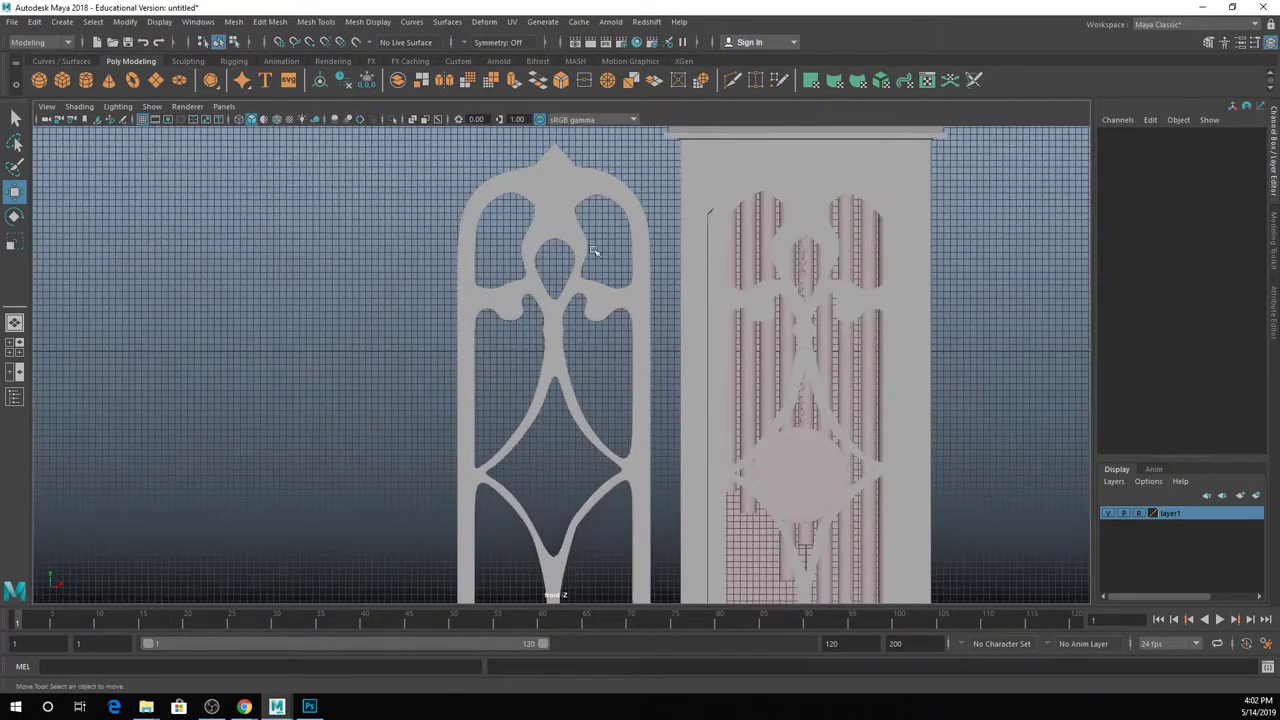
{"action": "left_click", "coordinate": [157, 80]}
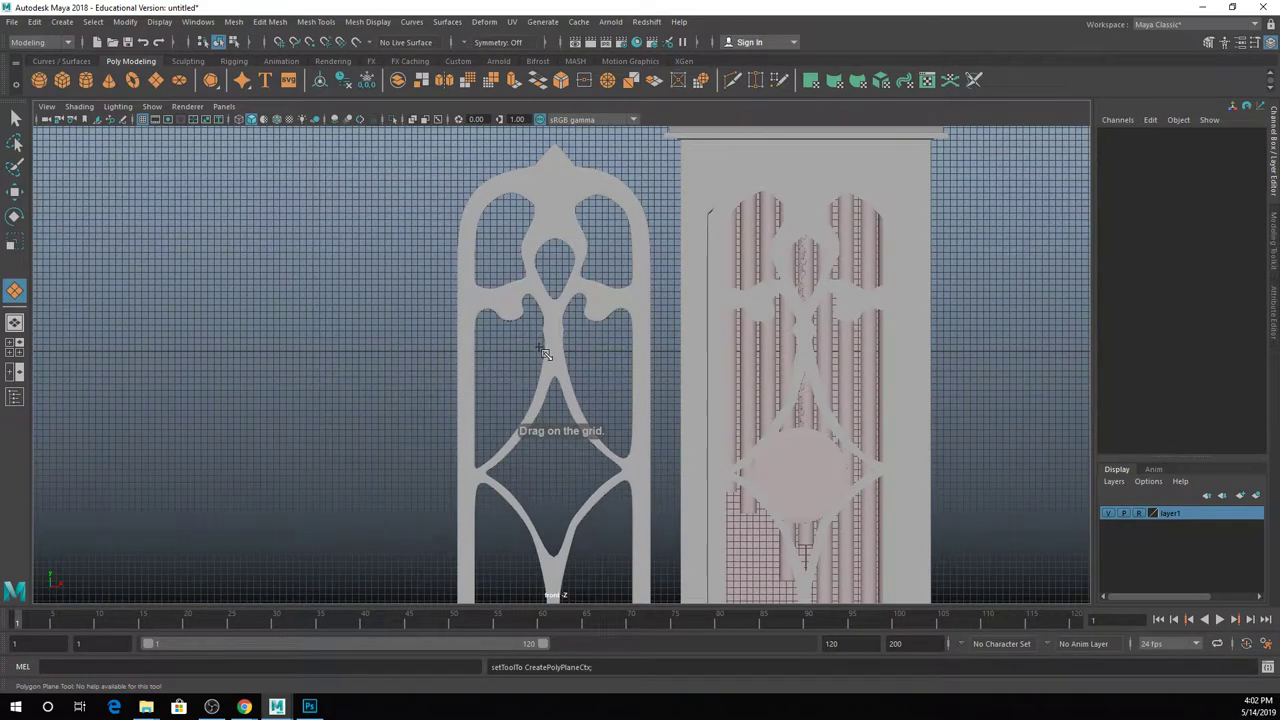
{"action": "scroll", "coordinate": [549, 361], "scroll_direction": "up", "scroll_amount": 3}
{"action": "scroll", "coordinate": [549, 361], "scroll_direction": "up", "scroll_amount": 2}
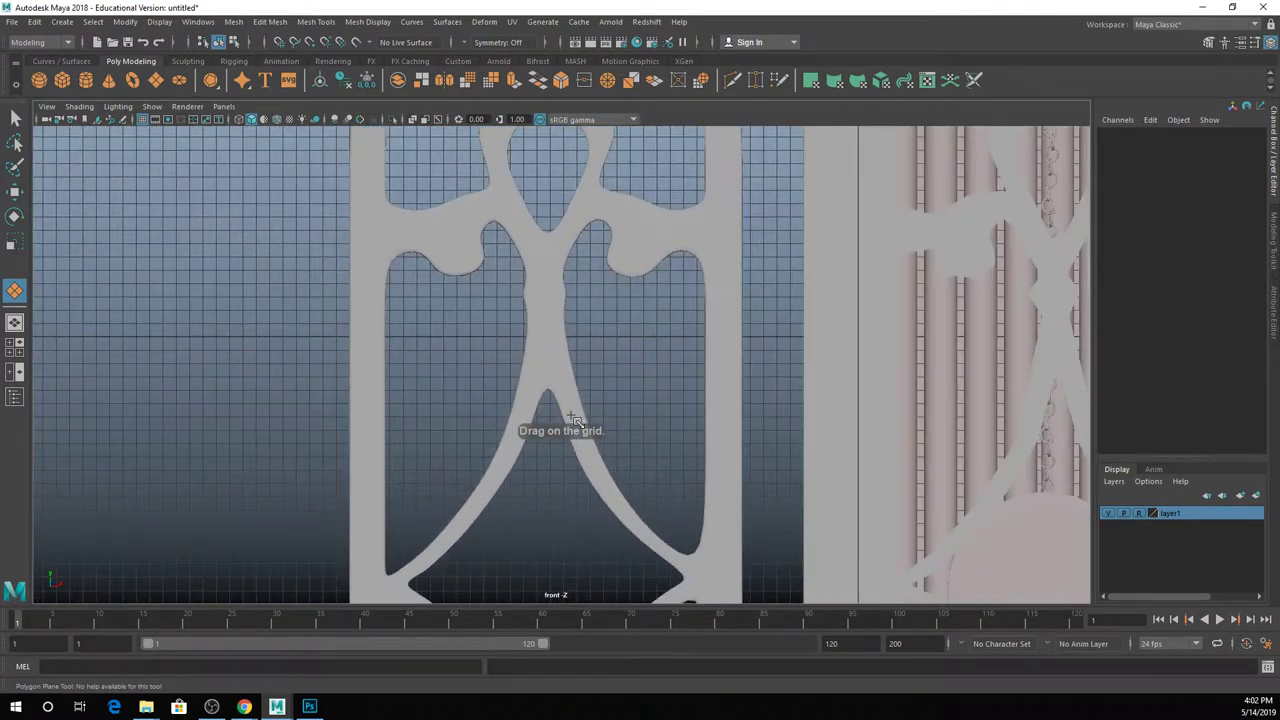
{"action": "key", "text": "4"}
{"action": "left_click_drag", "start_coordinate": [588, 435], "coordinate": [697, 409]}
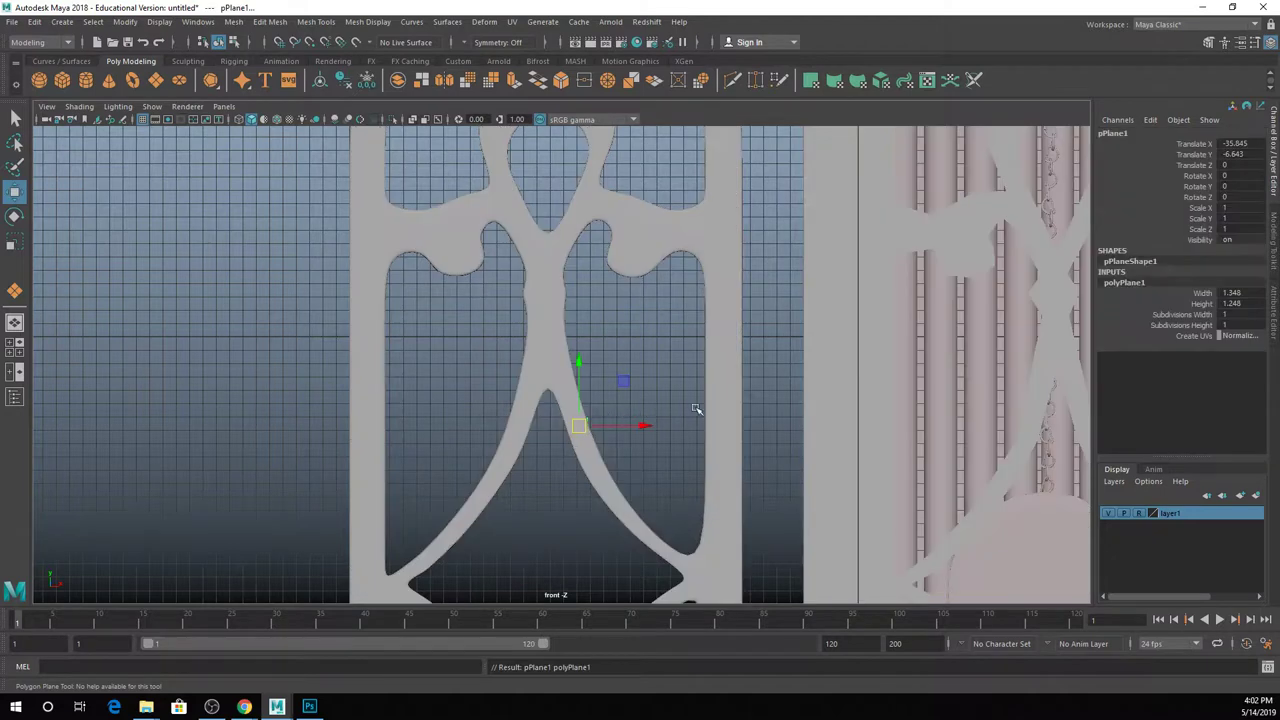
Move the plane forward in front of the duplicated frame, to about 42.34 in Translate Z.
{"action": "left_click", "coordinate": [1206, 165]}
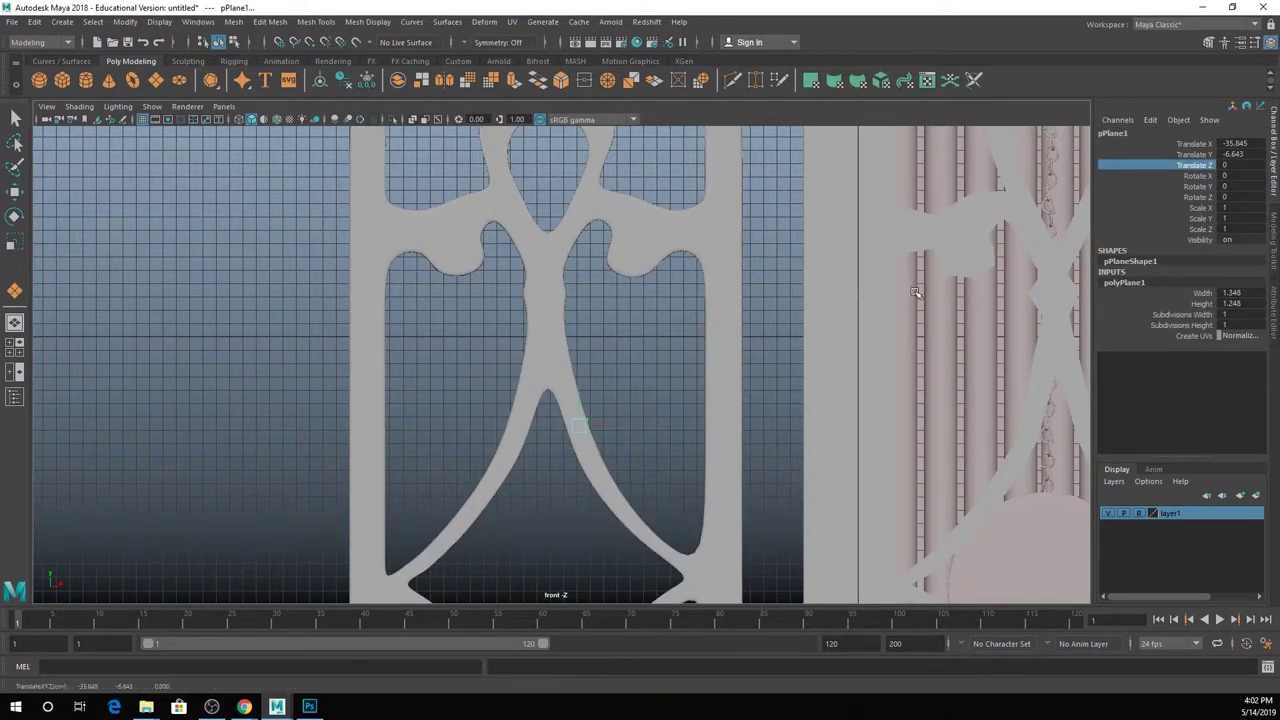
{"action": "key", "text": "w"}
{"action": "key", "text": "space"}
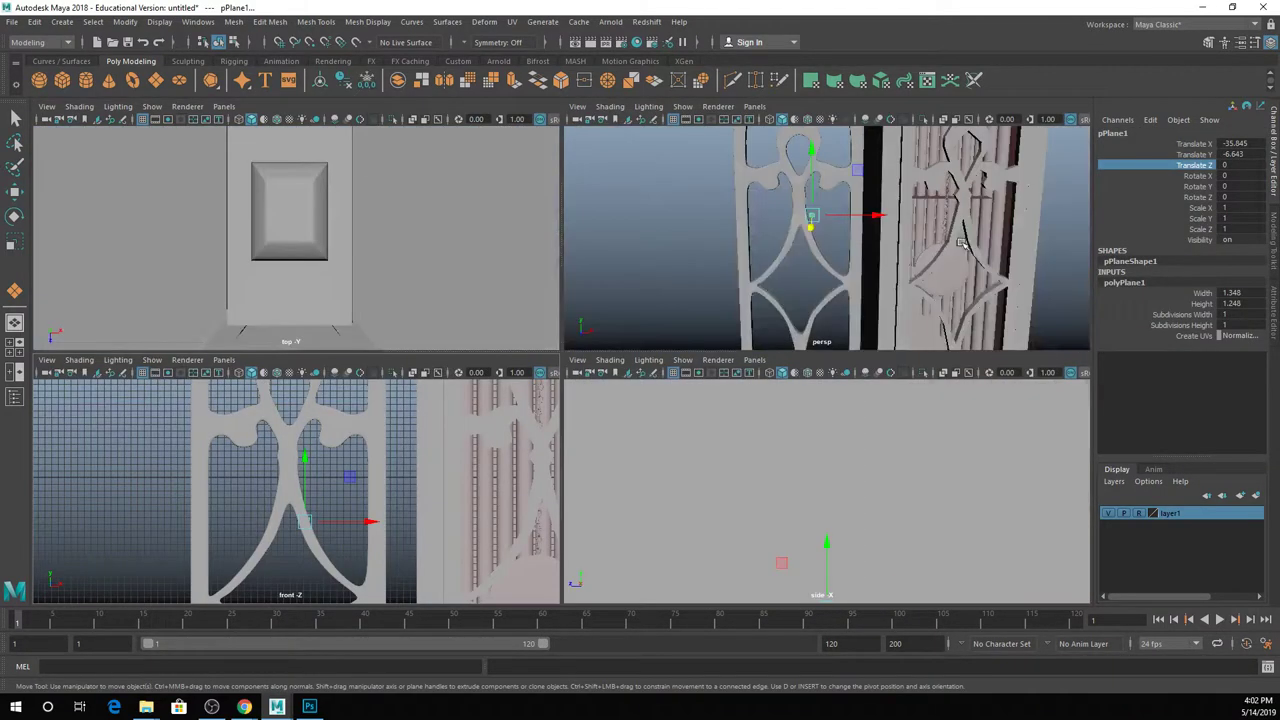
{"action": "middle_click_drag", "start_coordinate": [778, 283], "coordinate": [661, 332]}
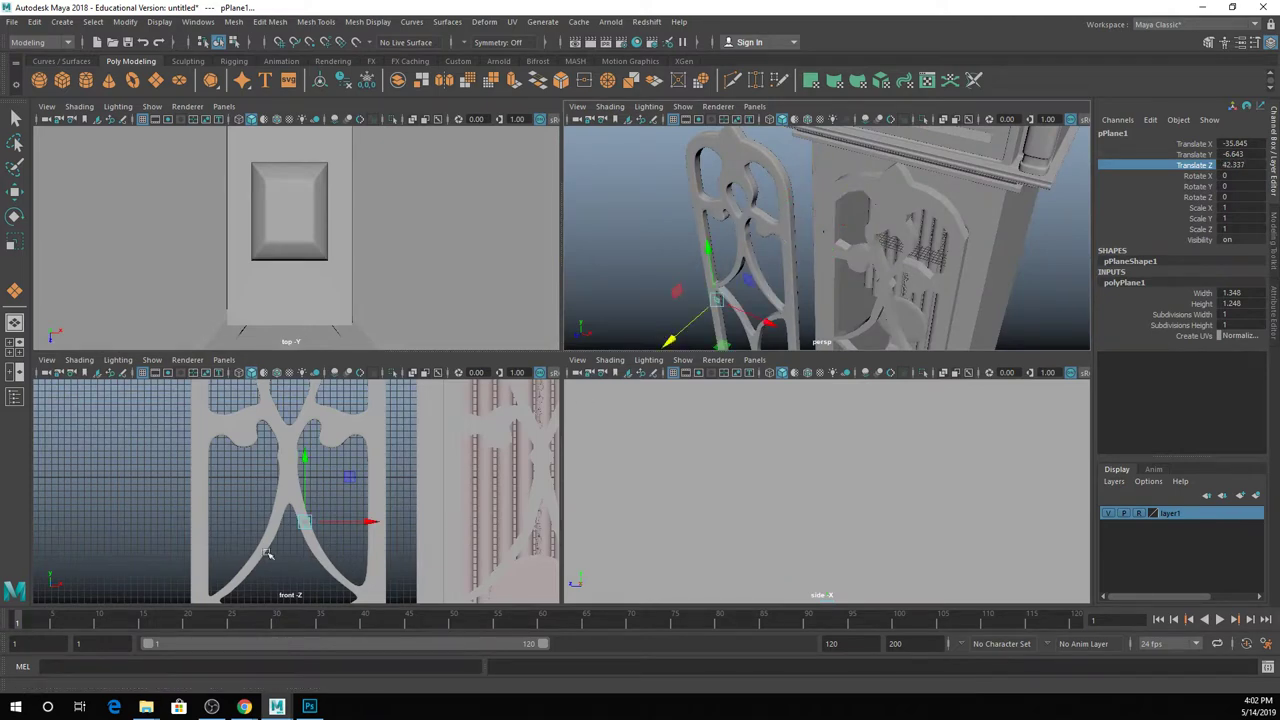
Rotate the plane about 22.4 degrees in Z, center it on the curved bar and scale it uniformly to about 1.25.
{"action": "key", "text": "space"}
{"action": "scroll", "coordinate": [591, 403], "scroll_direction": "up", "scroll_amount": 5}
{"action": "key", "text": "e"}
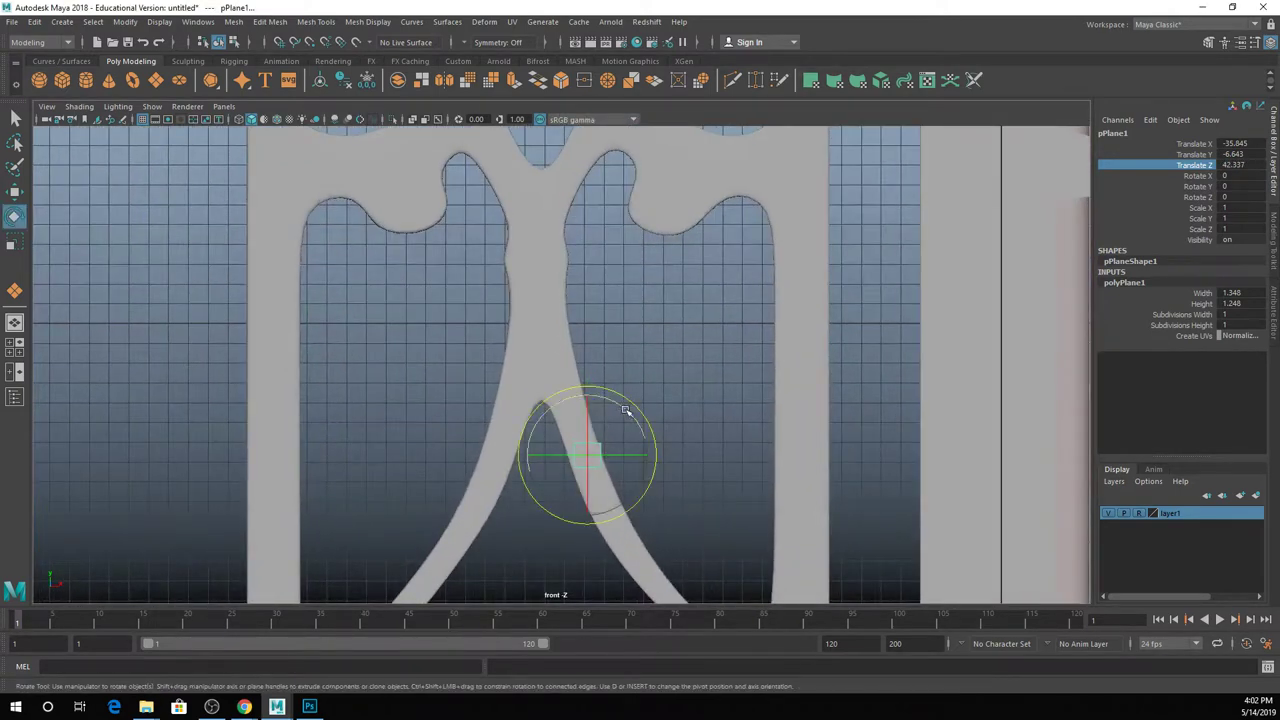
{"action": "left_click_drag", "start_coordinate": [627, 410], "coordinate": [598, 410]}
{"action": "key", "text": "w"}
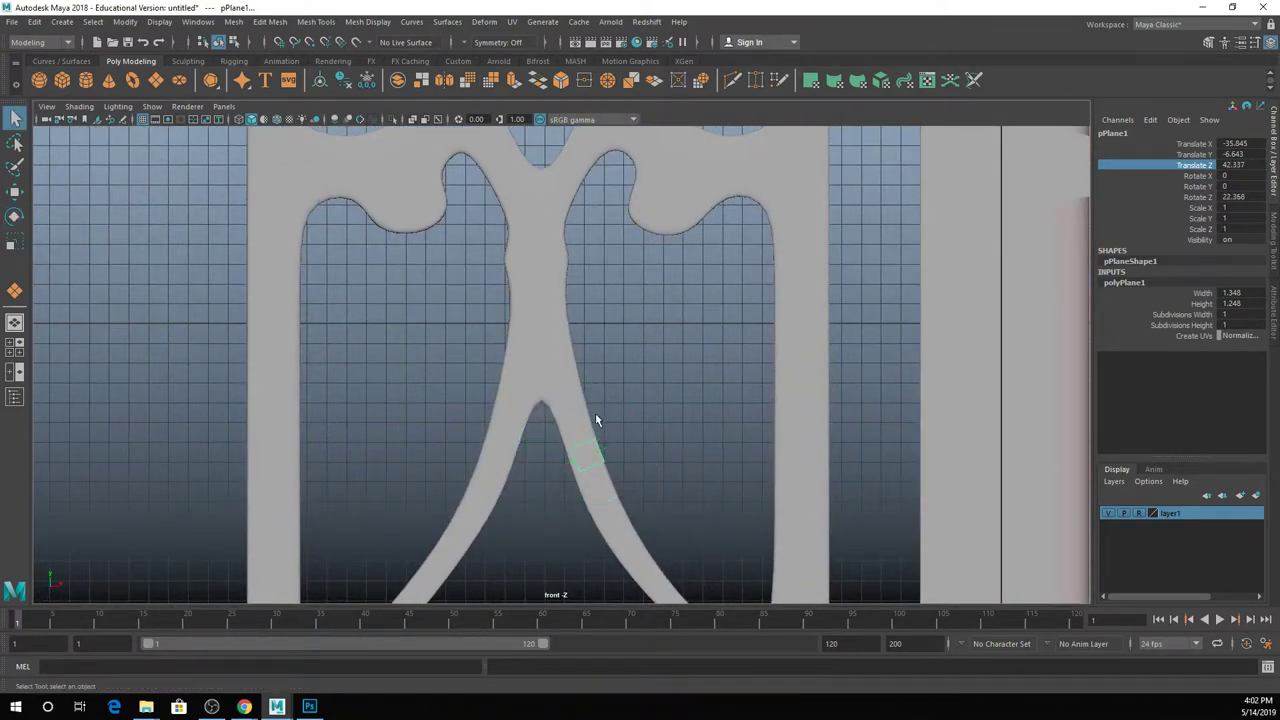
{"action": "left_click_drag", "start_coordinate": [593, 455], "coordinate": [600, 452]}
{"action": "key", "text": "r"}
{"action": "key", "text": "q"}
Extrude the plane's lower edge twice down the curved bar, angling the new end to follow the curve.
{"action": "right_click_drag", "start_coordinate": [590, 322], "coordinate": [595, 290]}
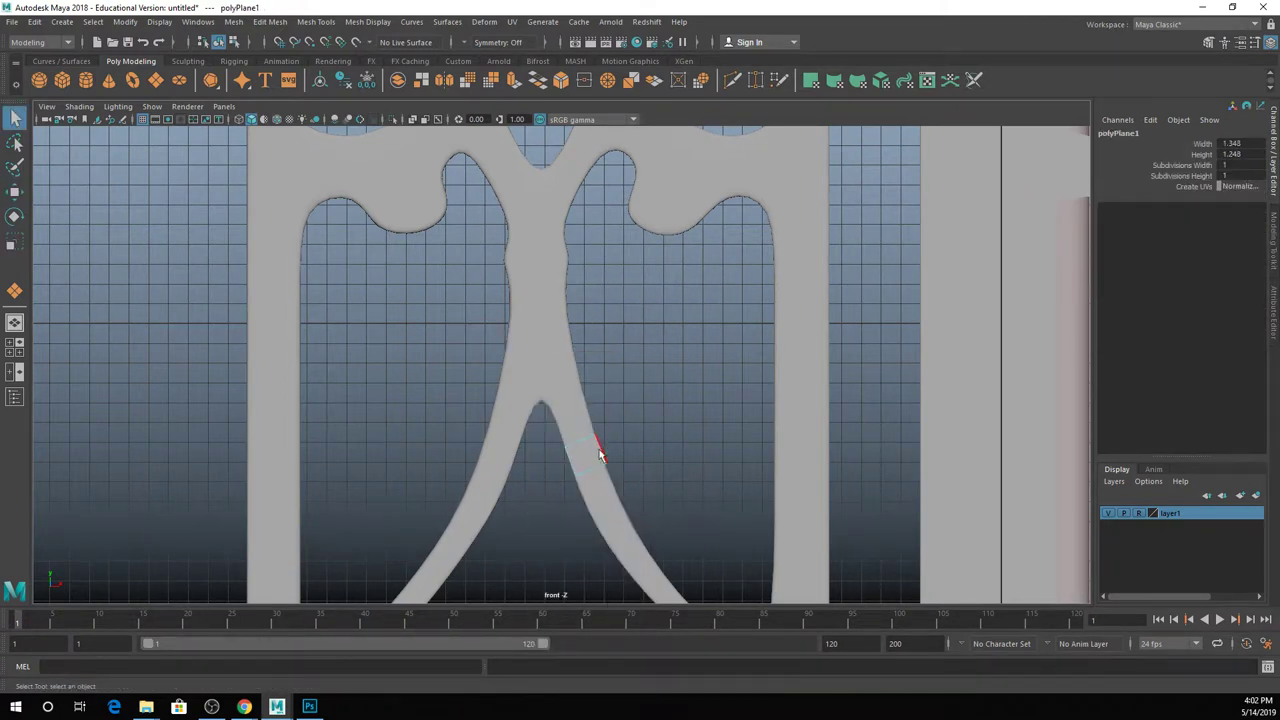
{"action": "left_click", "coordinate": [590, 455]}
{"action": "key", "text": "f"}
{"action": "right_click_drag", "start_coordinate": [637, 380], "coordinate": [835, 372], "text": "shift"}
{"action": "left_click_drag", "start_coordinate": [586, 292], "coordinate": [616, 378]}
{"action": "right_click_drag", "start_coordinate": [616, 378], "coordinate": [835, 372], "text": "shift"}
{"action": "left_click_drag", "start_coordinate": [616, 378], "coordinate": [661, 435]}
{"action": "key", "text": "e"}
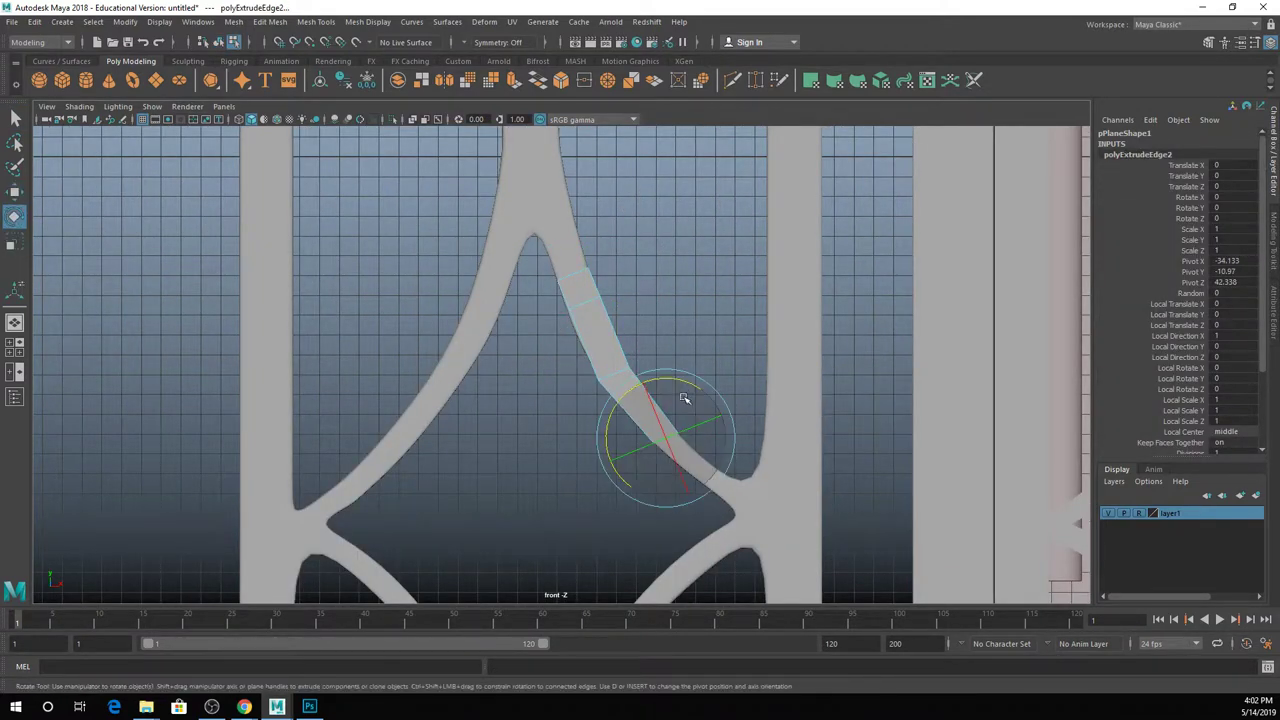
Extrude the strip's end edge twice more to reach the junction with the side rail, fitting it to the bar.
{"action": "right_click_drag", "start_coordinate": [668, 442], "coordinate": [835, 372], "text": "shift"}
{"action": "left_click_drag", "start_coordinate": [683, 456], "coordinate": [727, 490]}
{"action": "key", "text": "e"}
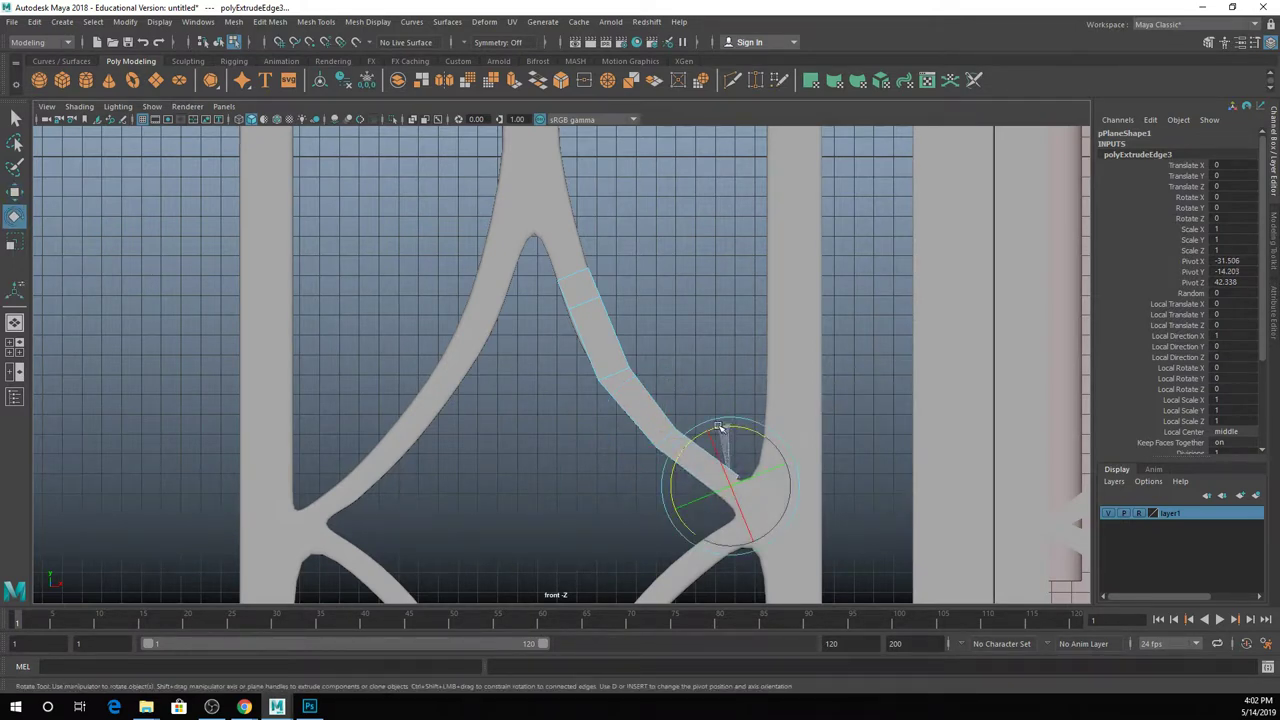
{"action": "key", "text": "w"}
{"action": "right_click_drag", "start_coordinate": [731, 490], "coordinate": [898, 420], "text": "shift"}
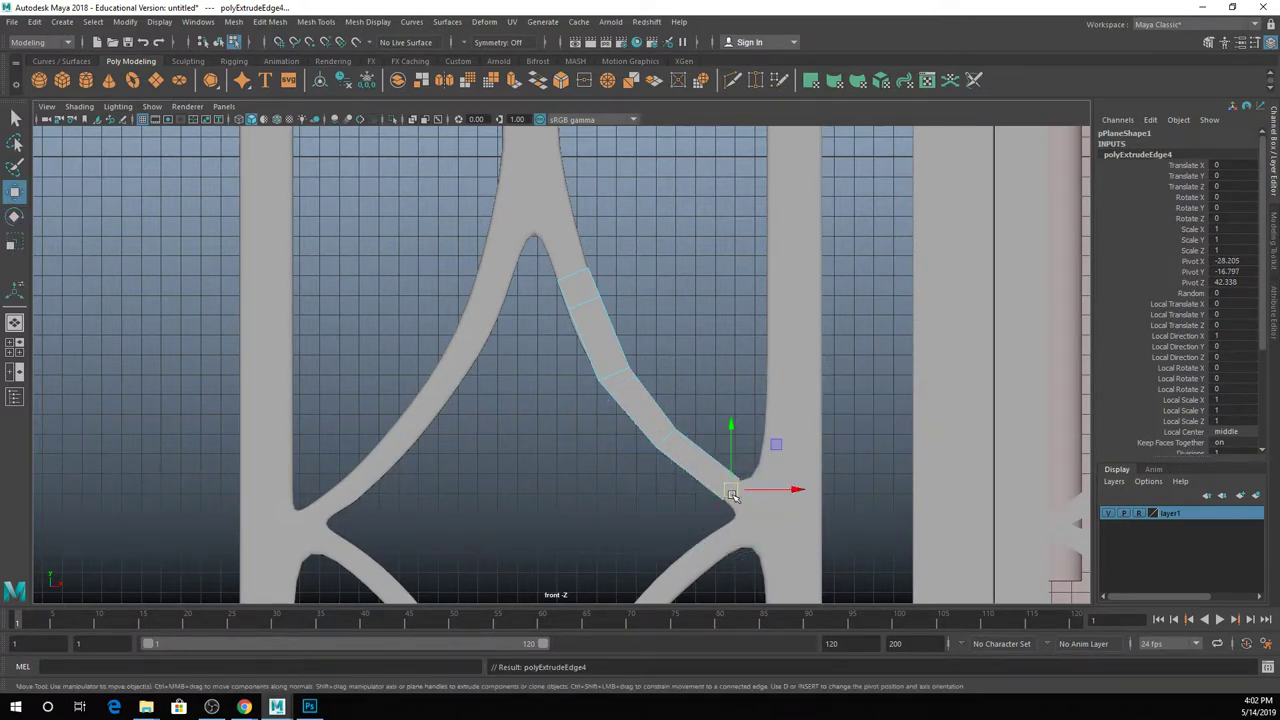
{"action": "left_click_drag", "start_coordinate": [731, 490], "coordinate": [757, 503]}
{"action": "key", "text": "r"}
{"action": "key", "text": "w"}
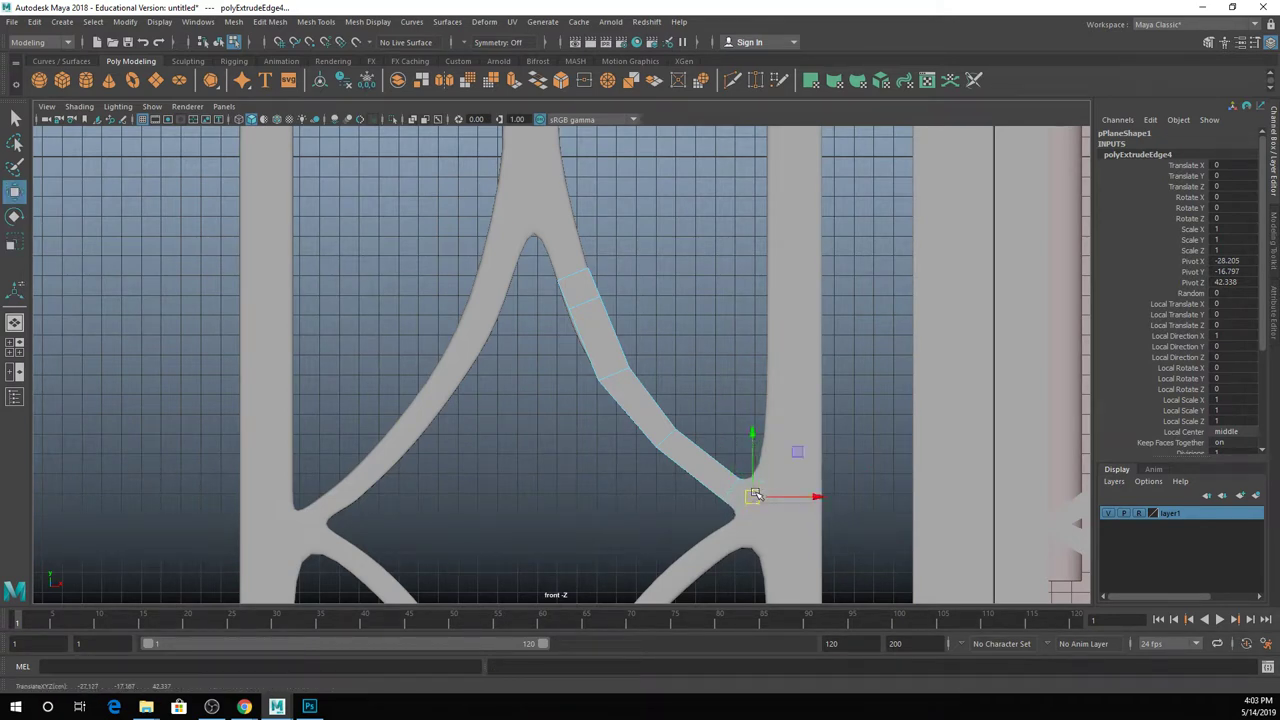
Adjust the strip's upper end vertex at the junction and extrude the end edge sideways into the side rail.
{"action": "key", "text": "q"}
{"action": "right_click_drag", "start_coordinate": [763, 480], "coordinate": [754, 436]}
{"action": "left_click", "coordinate": [766, 484]}
{"action": "key", "text": "w"}
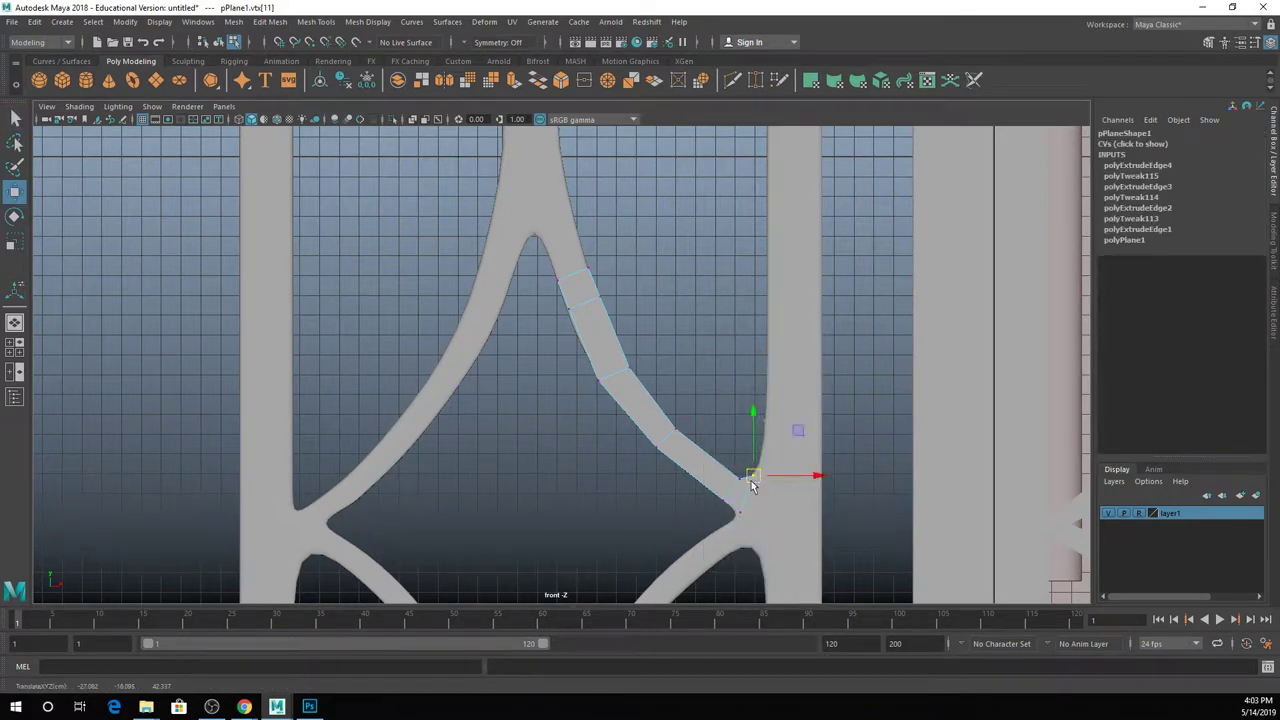
{"action": "key", "text": "q"}
{"action": "right_click_drag", "start_coordinate": [758, 372], "coordinate": [750, 291]}
{"action": "left_click", "coordinate": [760, 484]}
{"action": "right_click_drag", "start_coordinate": [751, 496], "coordinate": [748, 530], "text": "shift"}
{"action": "mouse_move", "coordinate": [748, 514]}
{"action": "middle_mouse_down"}
{"action": "mouse_move", "coordinate": [770, 515]}
{"action": "mouse_move", "coordinate": [751, 516]}
{"action": "middle_mouse_up"}
{"action": "key", "text": "w"}
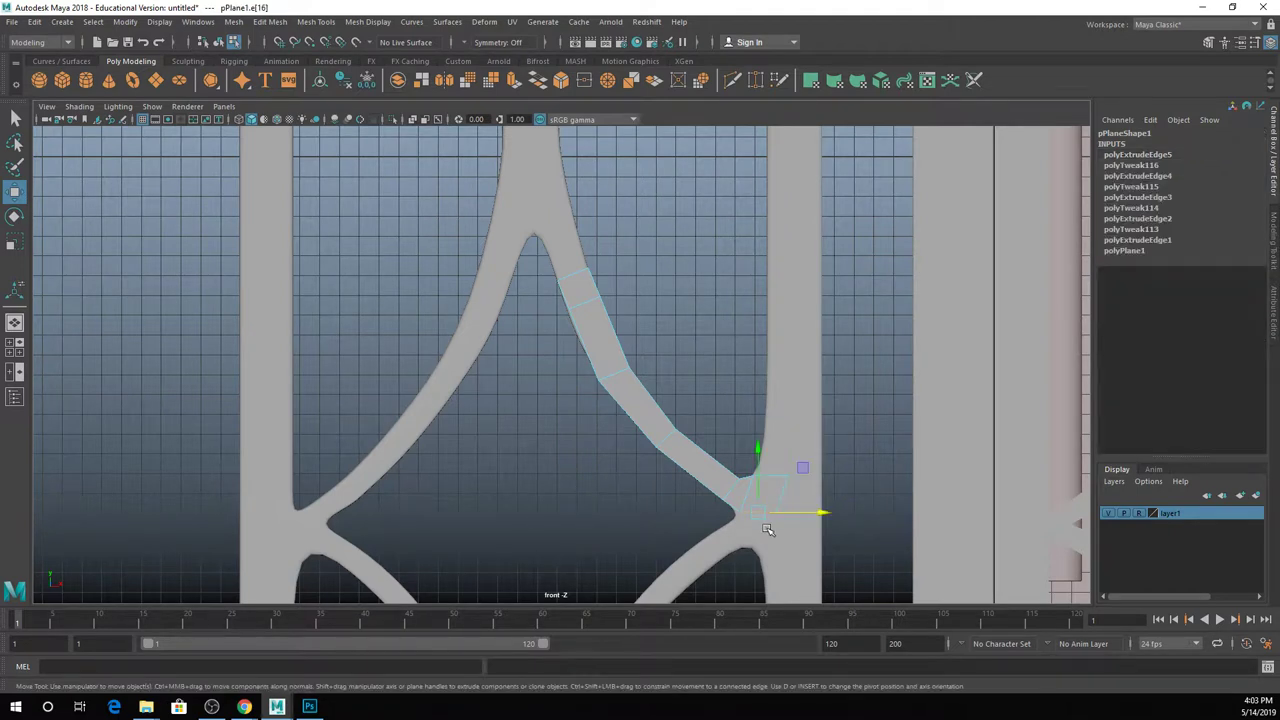
Extrude the junction face's bottom edge downward, and extrude the new face's inner side edge toward the lower curved bar.
{"action": "right_click_drag", "start_coordinate": [756, 528], "coordinate": [760, 535], "text": "shift"}
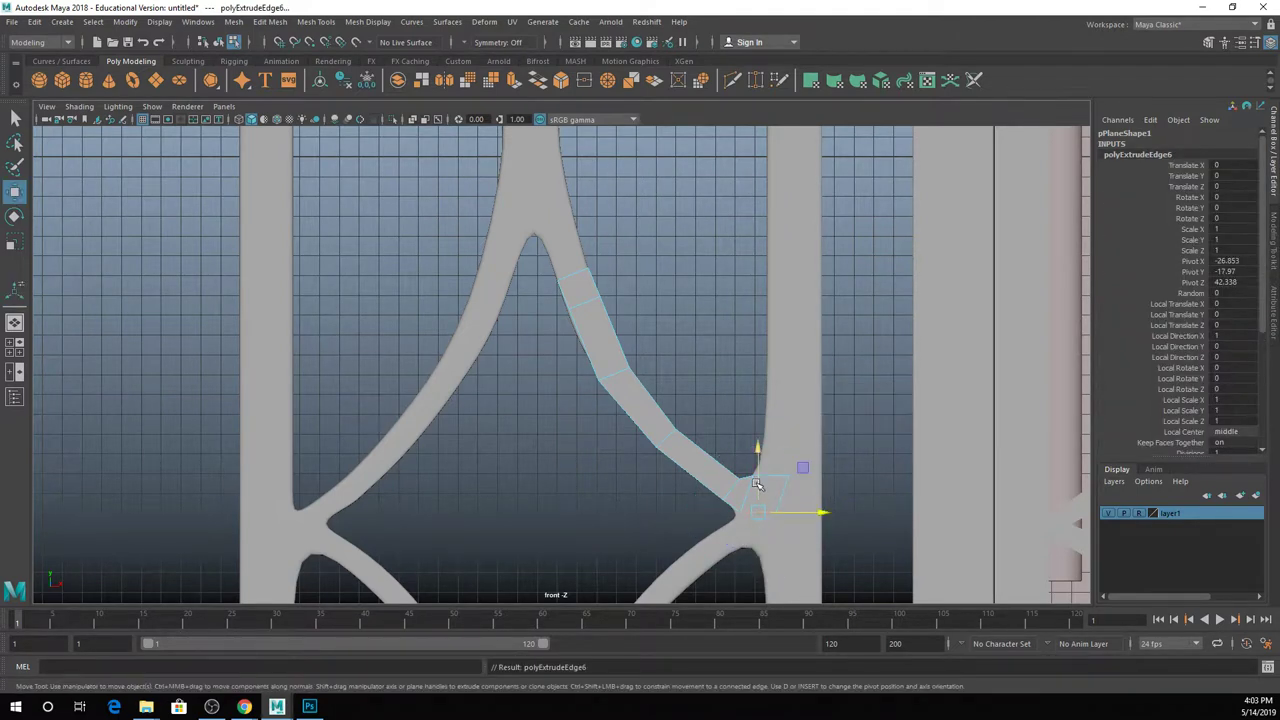
{"action": "left_click_drag", "start_coordinate": [757, 484], "coordinate": [761, 512]}
{"action": "right_click_drag", "start_coordinate": [800, 499], "coordinate": [806, 506], "text": "shift"}
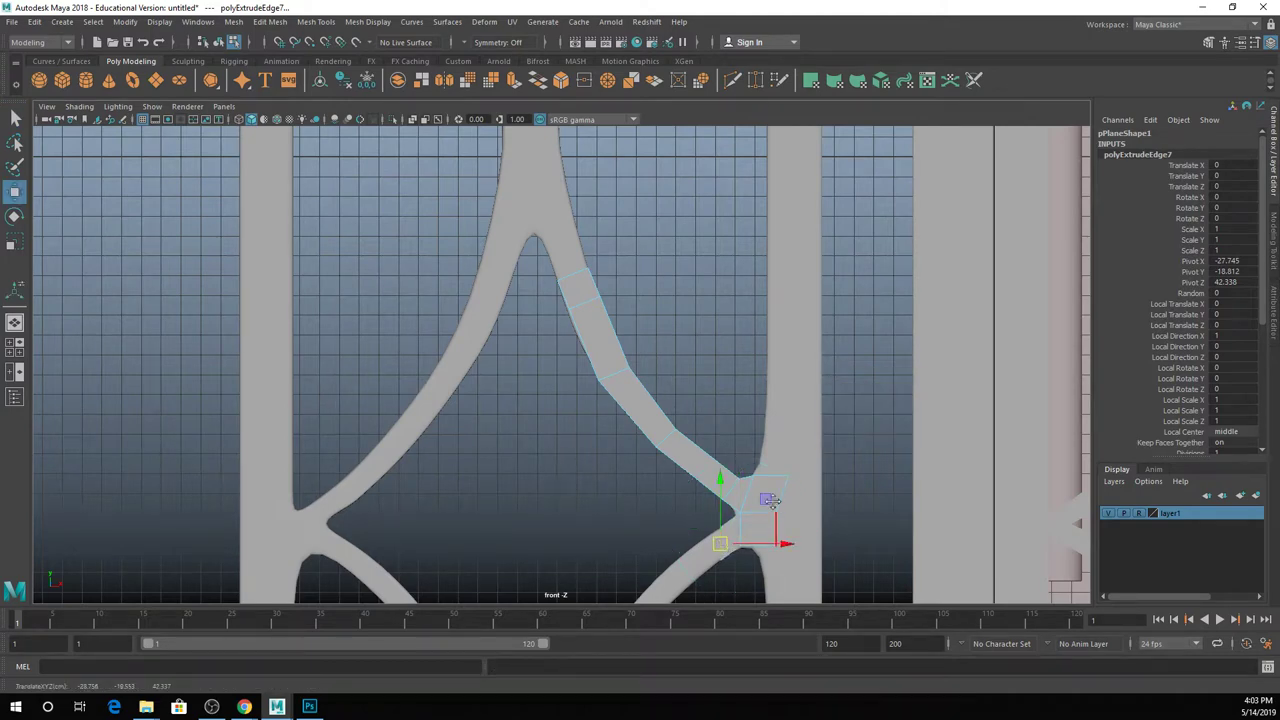
{"action": "middle_click_drag", "start_coordinate": [772, 500], "coordinate": [765, 335], "text": "alt"}
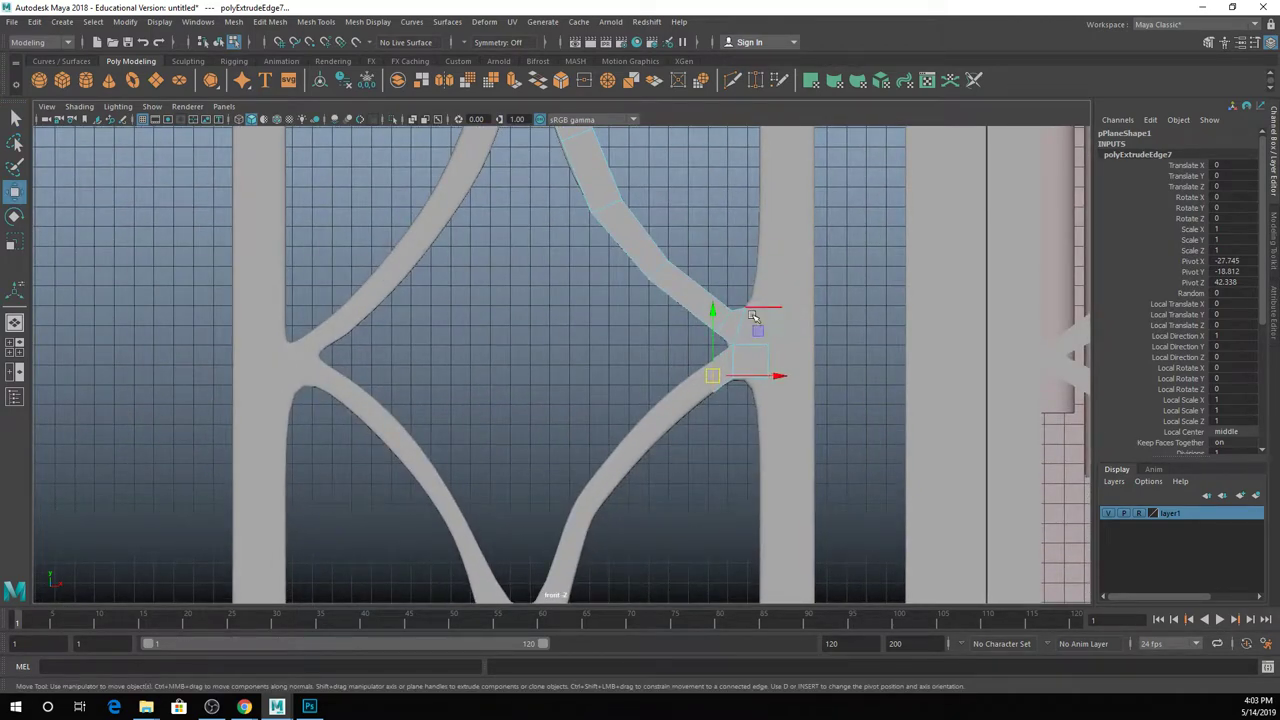
{"action": "middle_click_drag", "start_coordinate": [766, 277], "coordinate": [773, 432], "text": "alt"}
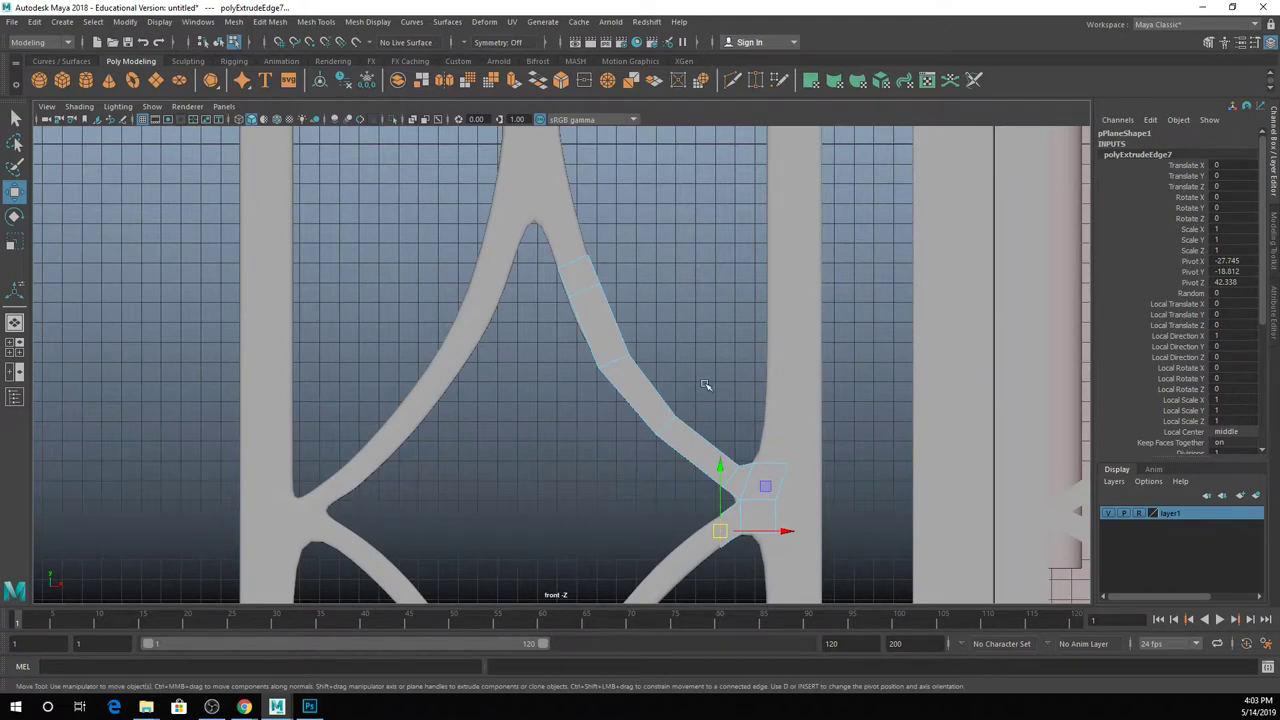
{"action": "right_click_drag", "start_coordinate": [671, 352], "coordinate": [634, 357], "text": "alt"}
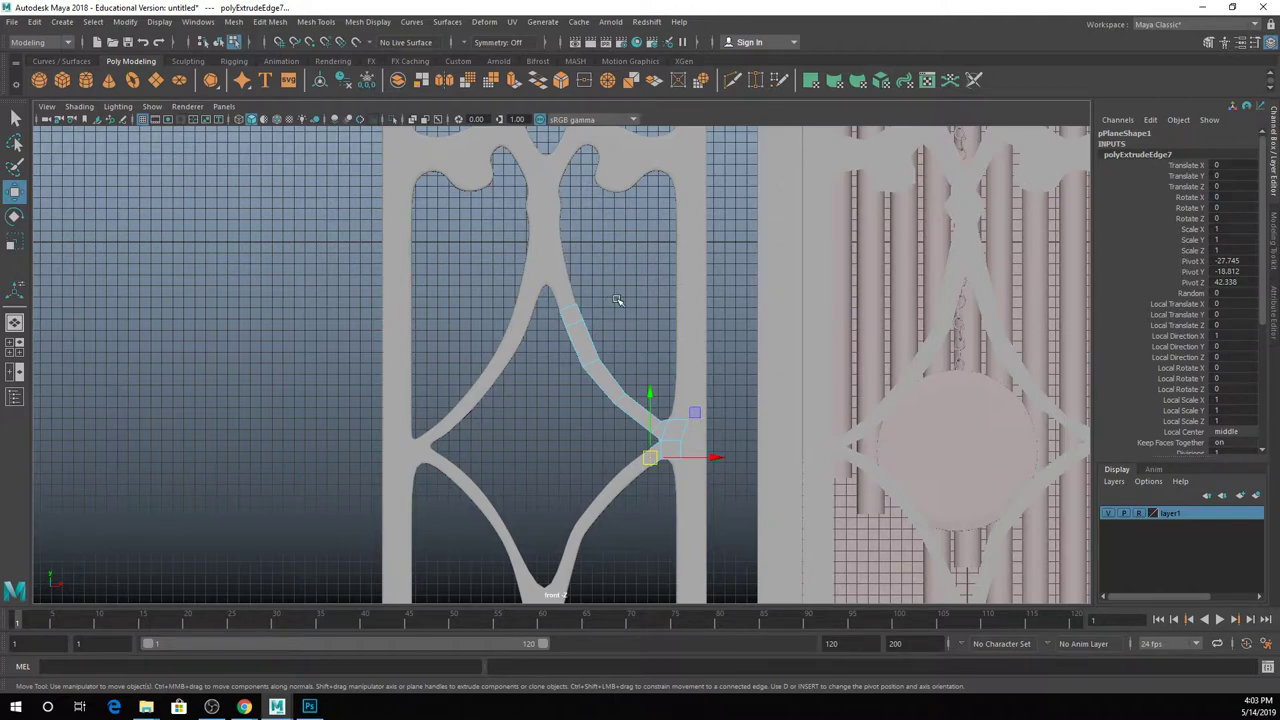
{"action": "scroll", "coordinate": [690, 420], "scroll_direction": "up", "scroll_amount": 5}
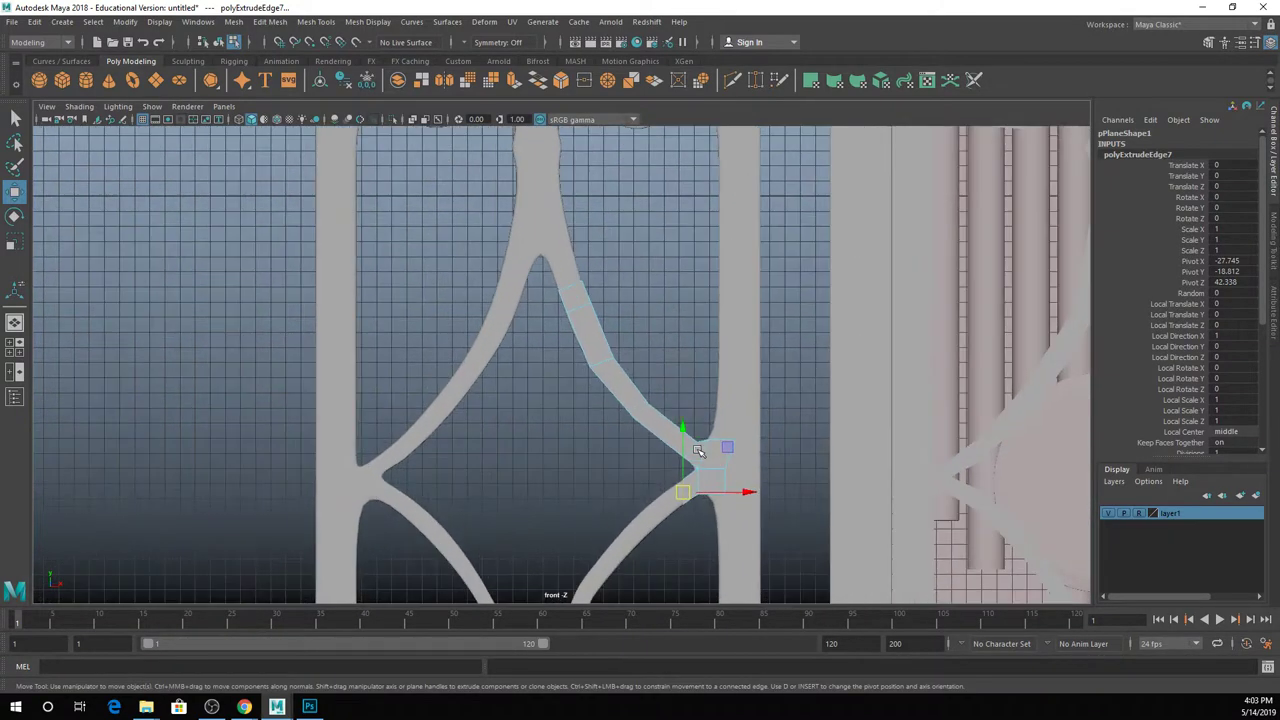
Angle and scale down the extruded edge to match the width of the lower curved bar.
{"action": "key", "text": "q"}
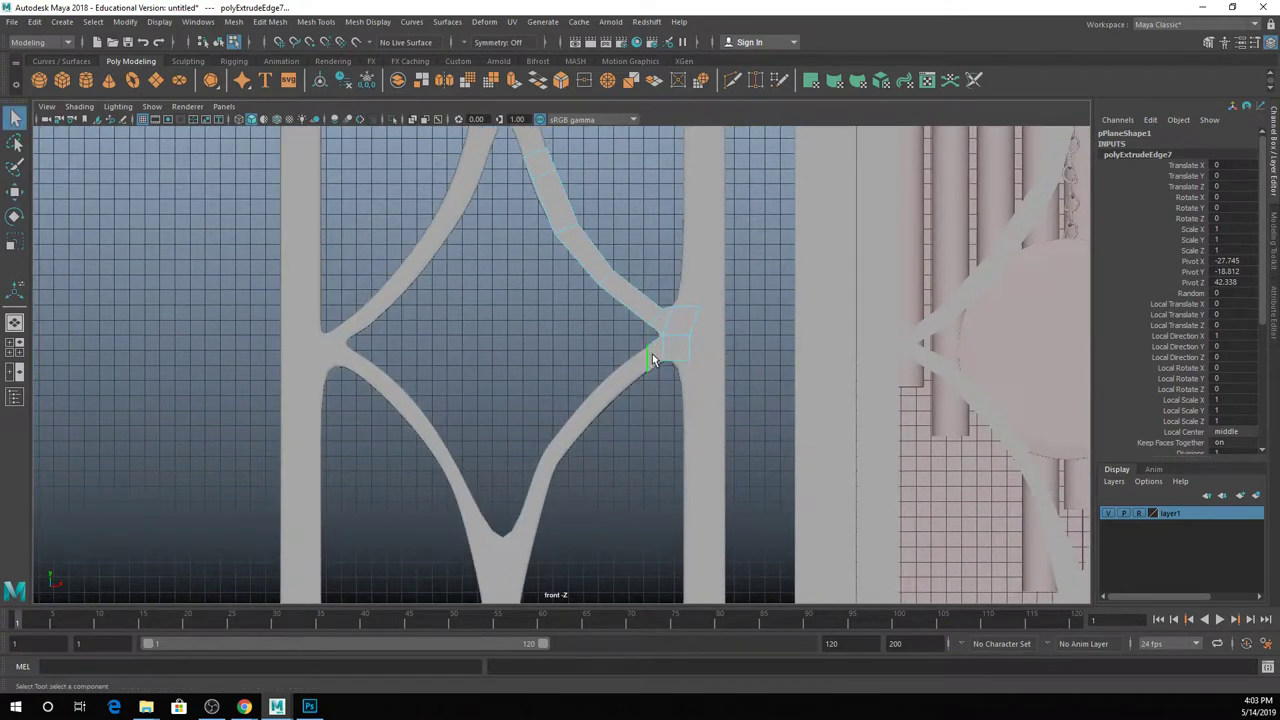
{"action": "key", "text": "e"}
{"action": "key", "text": "t"}
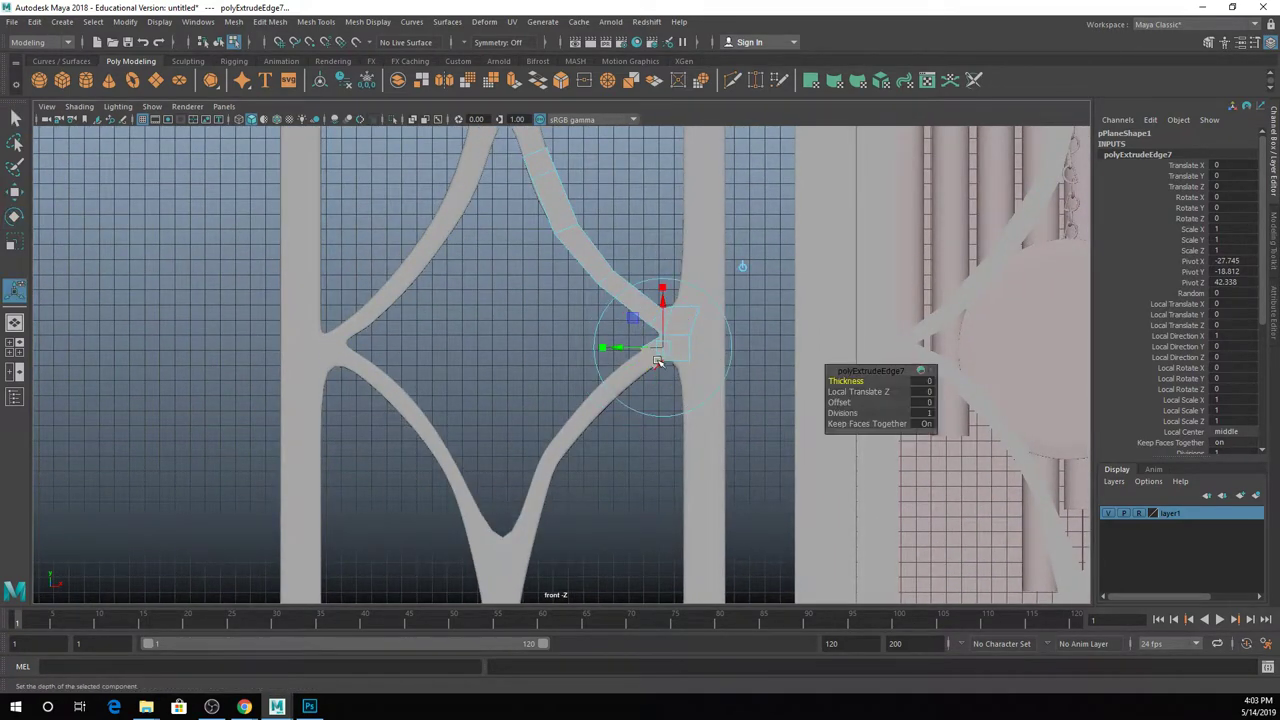
{"action": "key", "text": "r"}
{"action": "left_click_drag", "start_coordinate": [660, 350], "coordinate": [646, 357]}
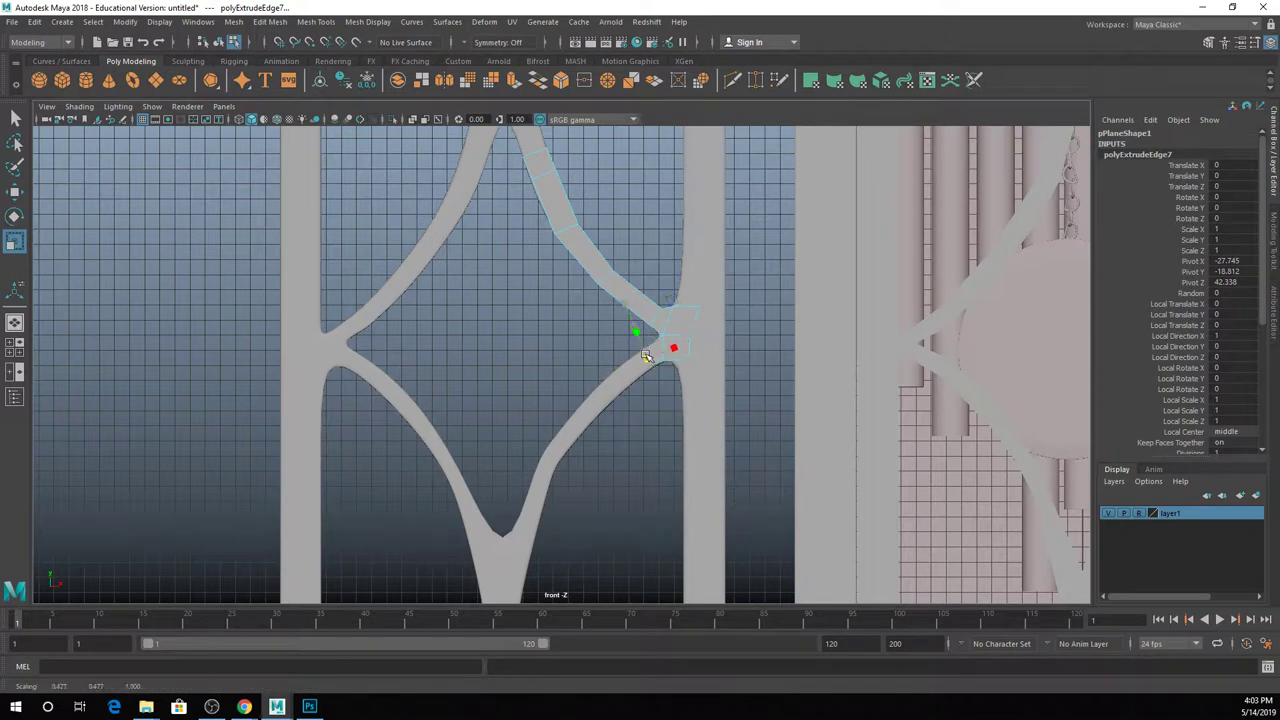
Extrude the edge twice down along the lower curved bar and return to object selection.
{"action": "left_click", "coordinate": [649, 357]}
{"action": "key", "text": "ctrl+e"}
{"action": "key", "text": "w"}
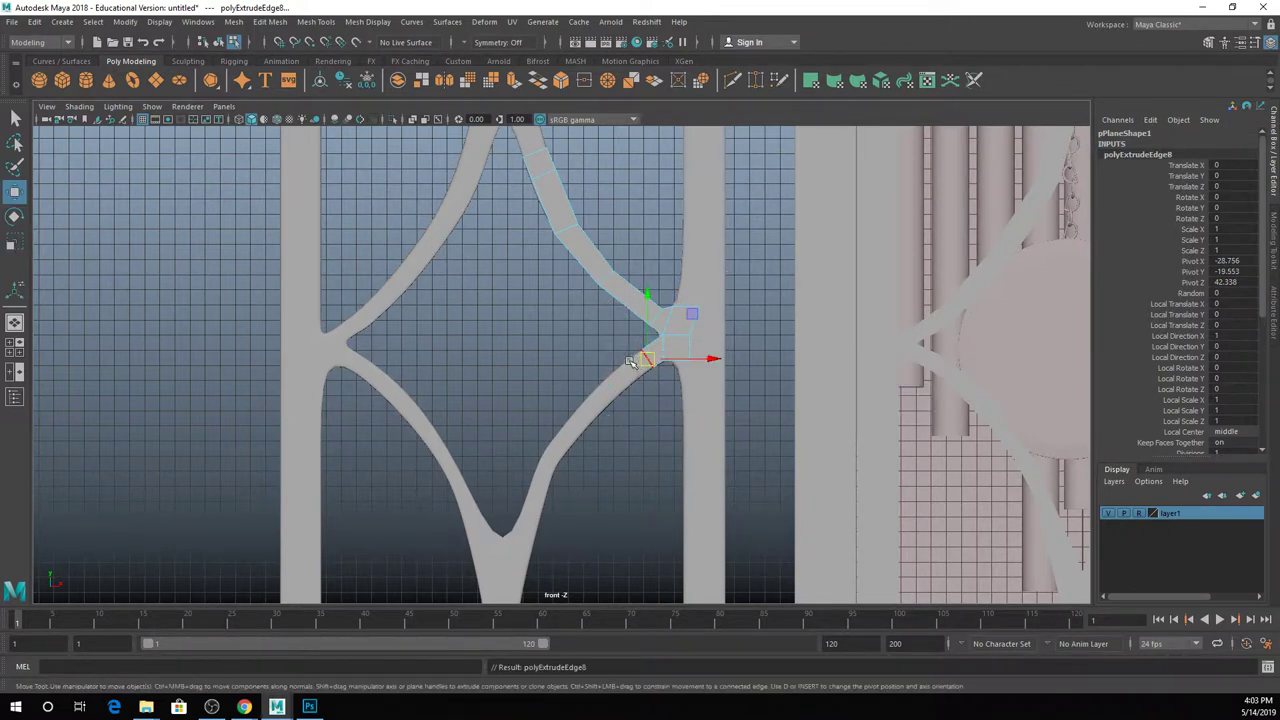
{"action": "left_click_drag", "start_coordinate": [634, 366], "coordinate": [579, 422]}
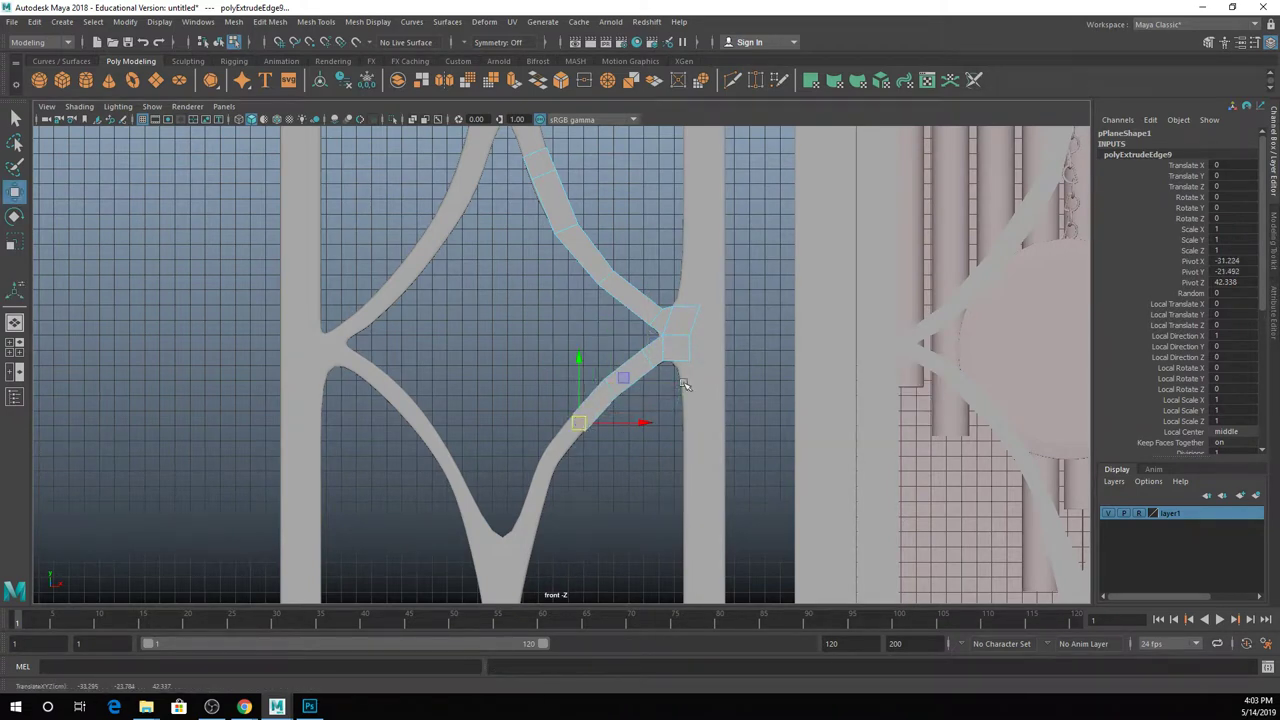
{"action": "key", "text": "q"}
{"action": "right_click_drag", "start_coordinate": [650, 299], "coordinate": [710, 245]}
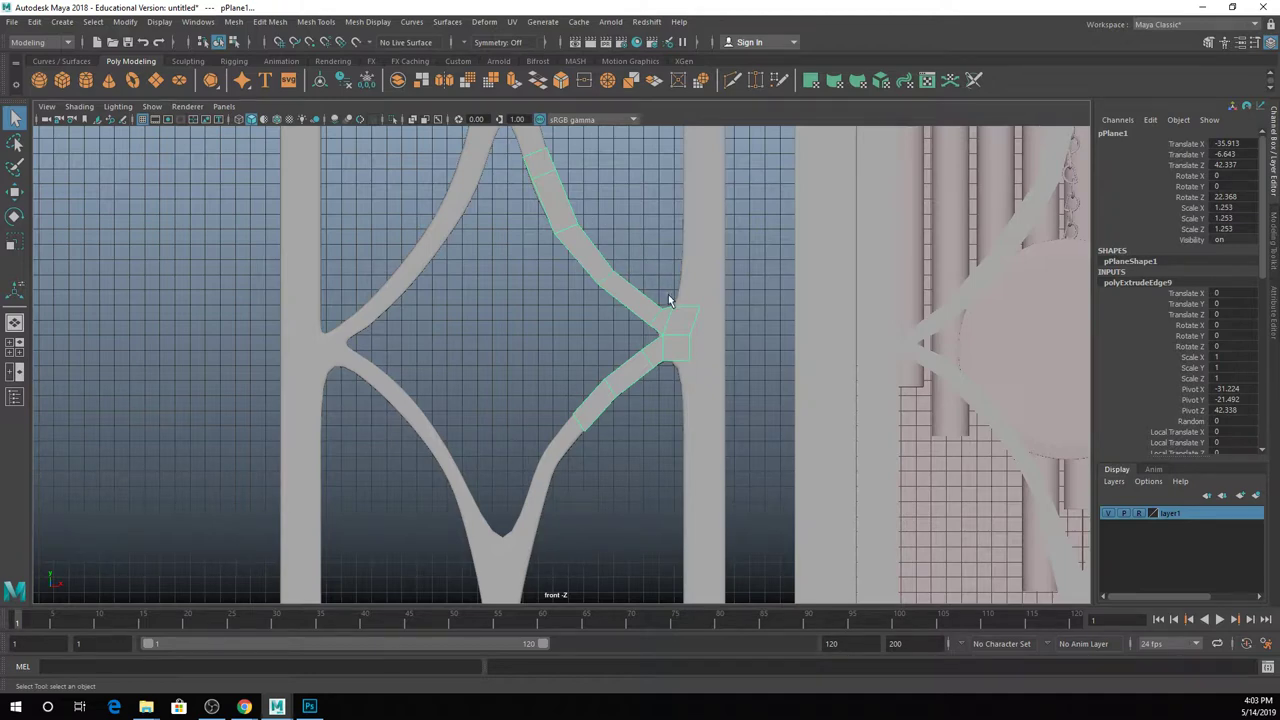
In the perspective view, insert an edge loop lengthwise through the upper strip and another through the lower strip.
{"action": "key", "text": "space"}
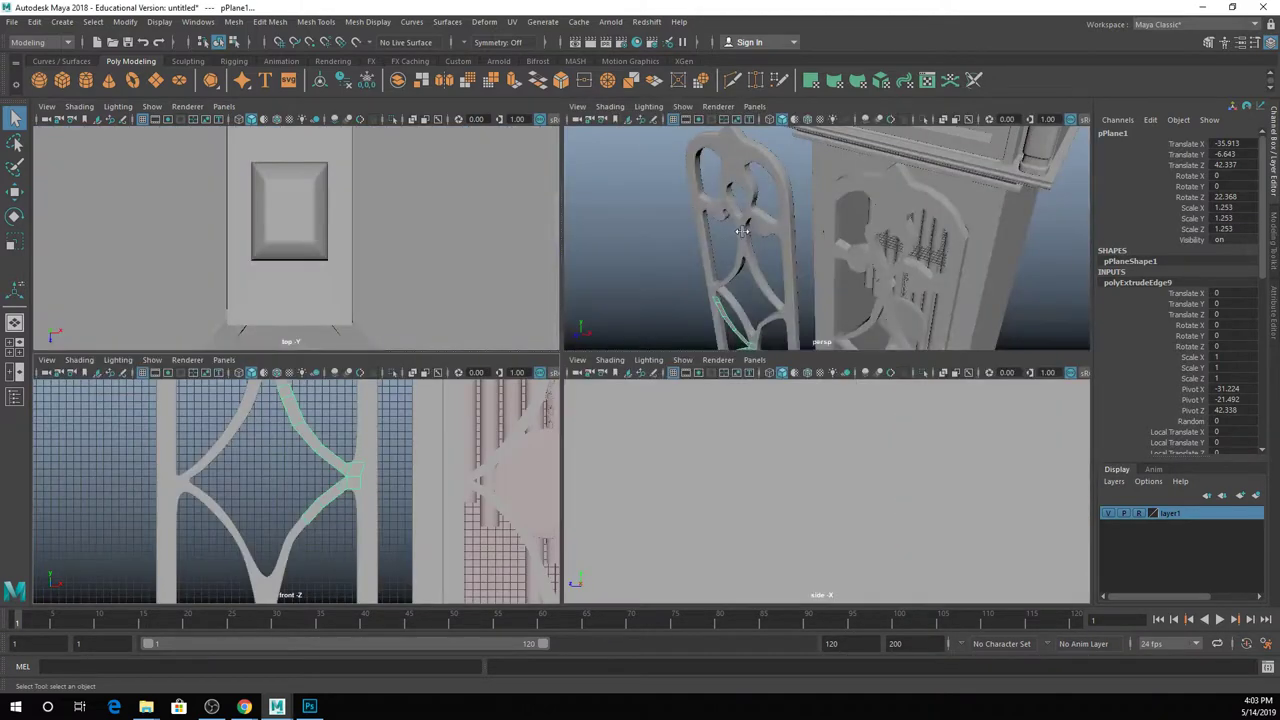
{"action": "key", "text": "space"}
{"action": "left_click_drag", "start_coordinate": [555, 412], "coordinate": [668, 132], "text": "alt"}
{"action": "right_click_drag", "start_coordinate": [668, 132], "coordinate": [626, 457], "text": "alt"}
{"action": "left_click", "coordinate": [531, 86]}
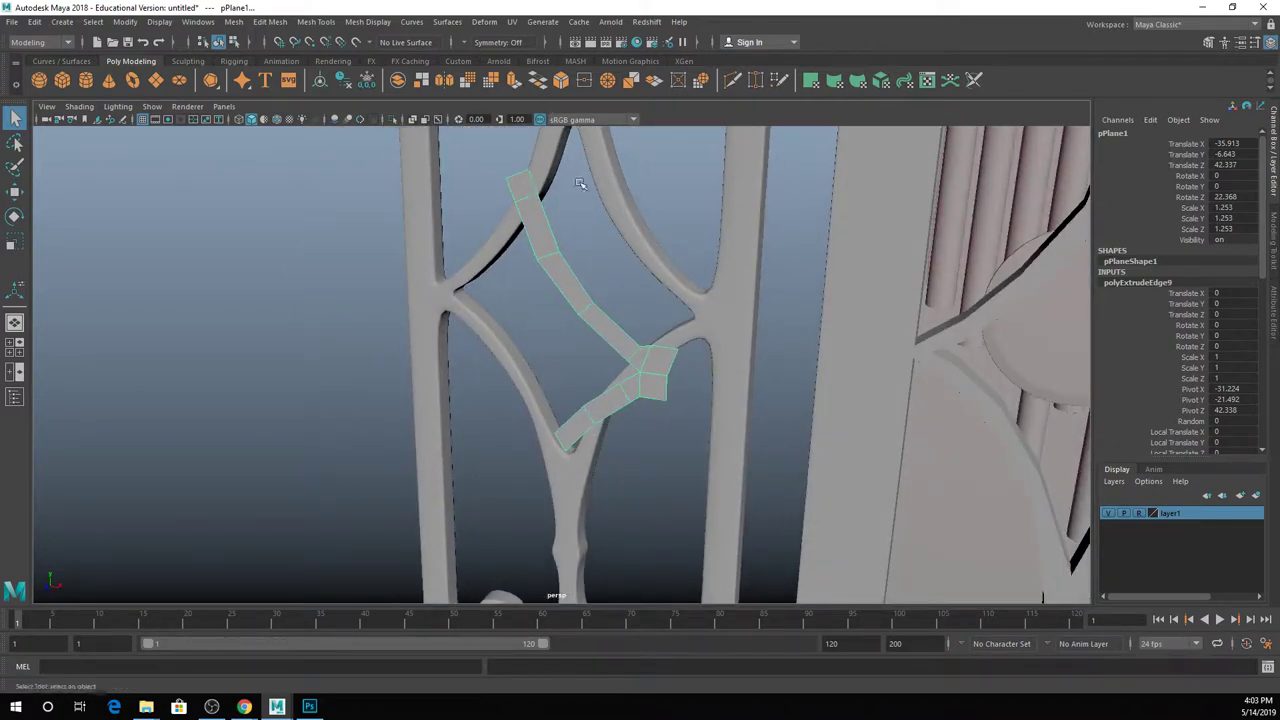
{"action": "key", "text": "ctrl+z"}
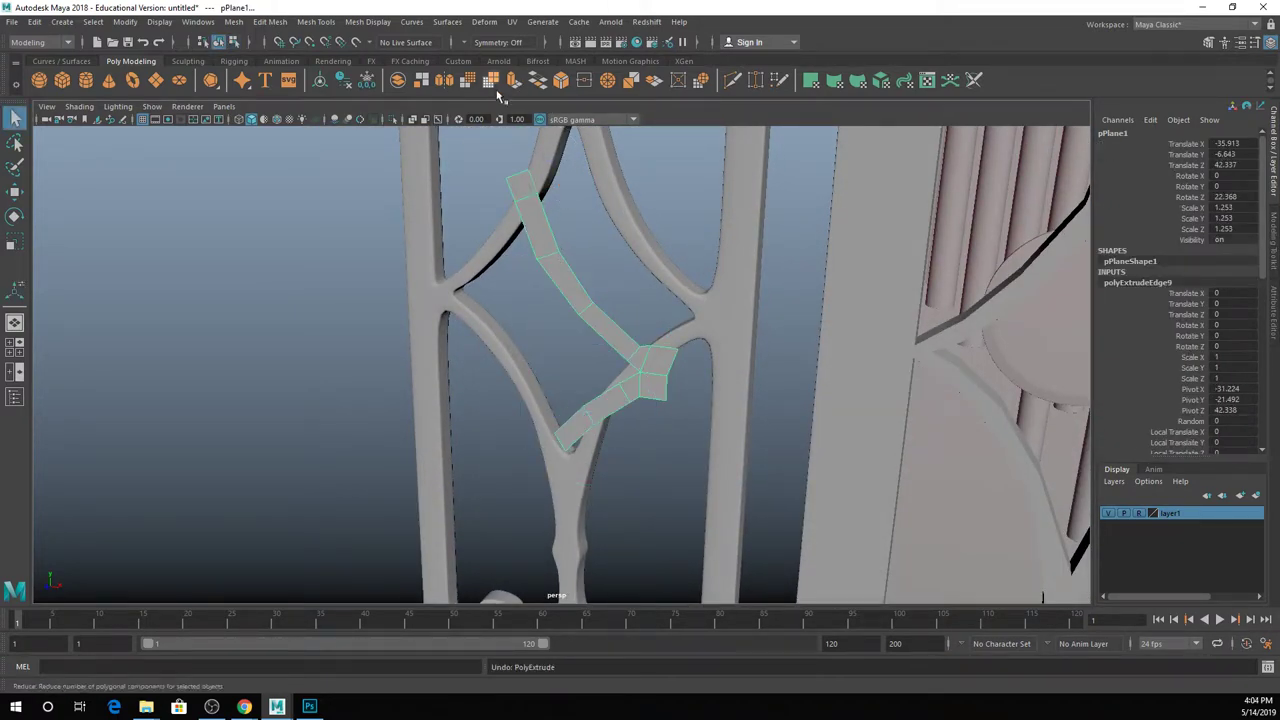
{"action": "left_click", "coordinate": [316, 21]}
{"action": "left_click", "coordinate": [346, 122]}
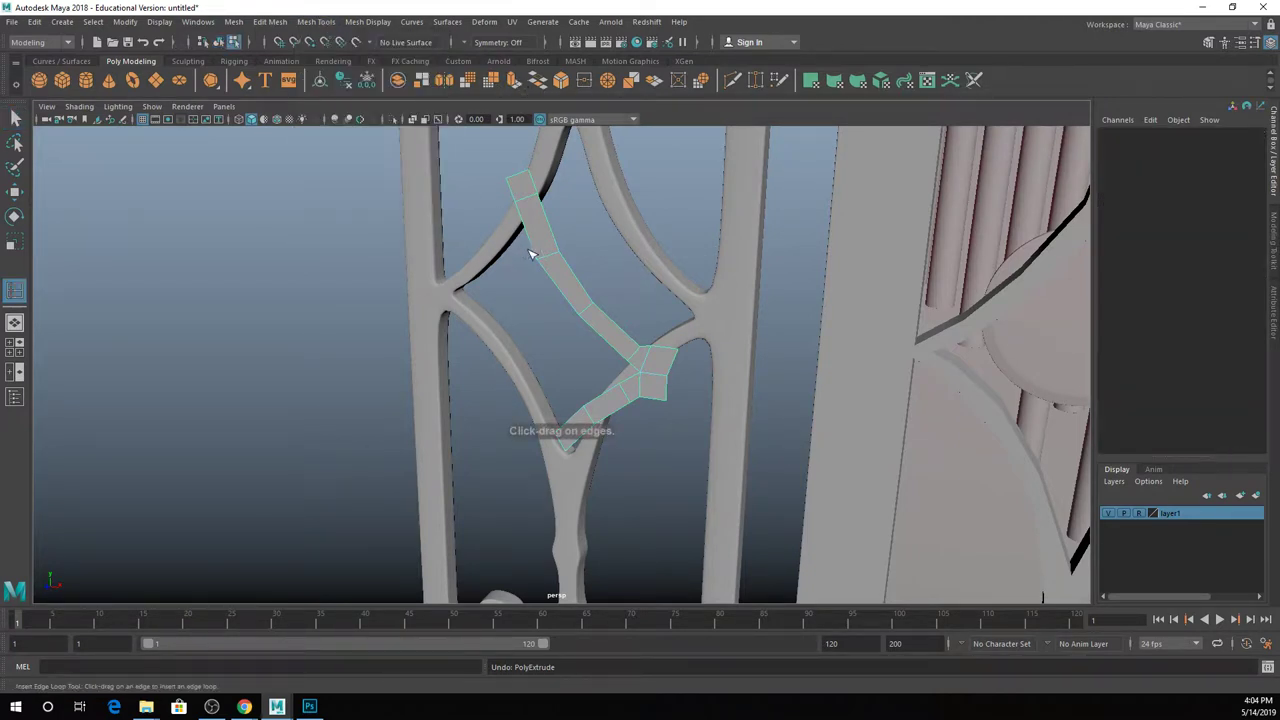
{"action": "left_click", "coordinate": [550, 258]}
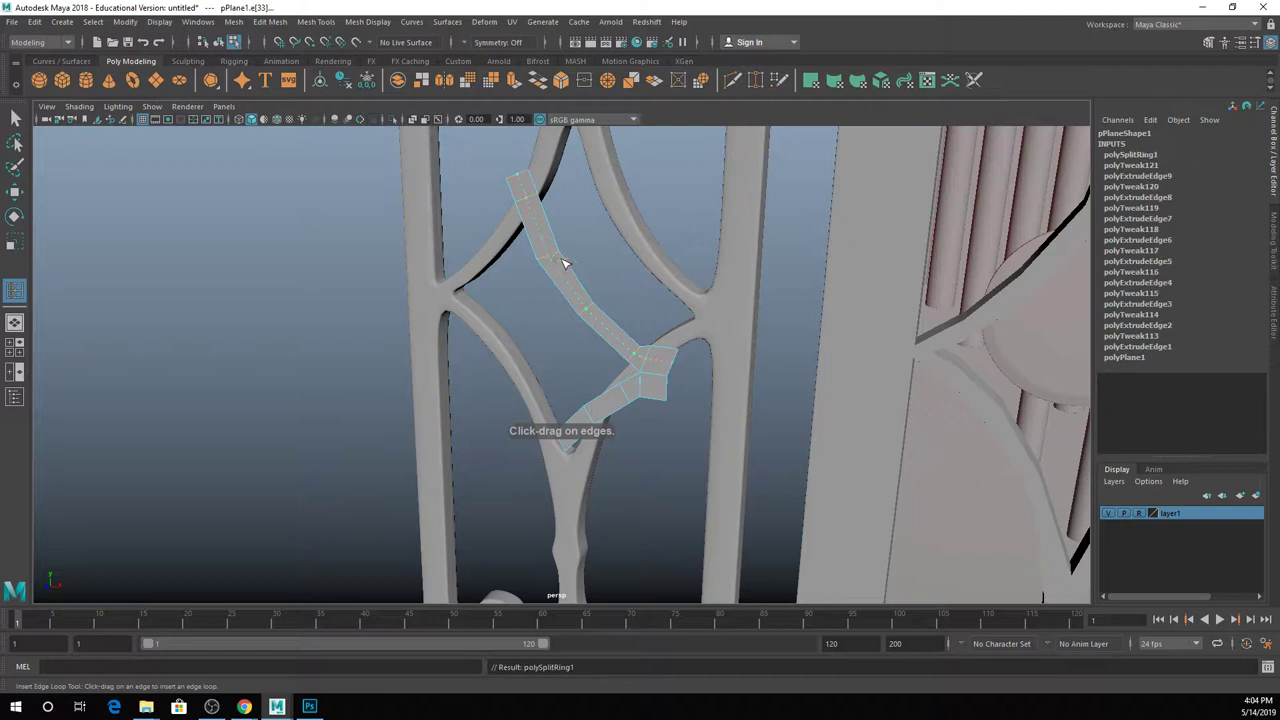
{"action": "left_click", "coordinate": [625, 400]}
{"action": "key", "text": "w"}
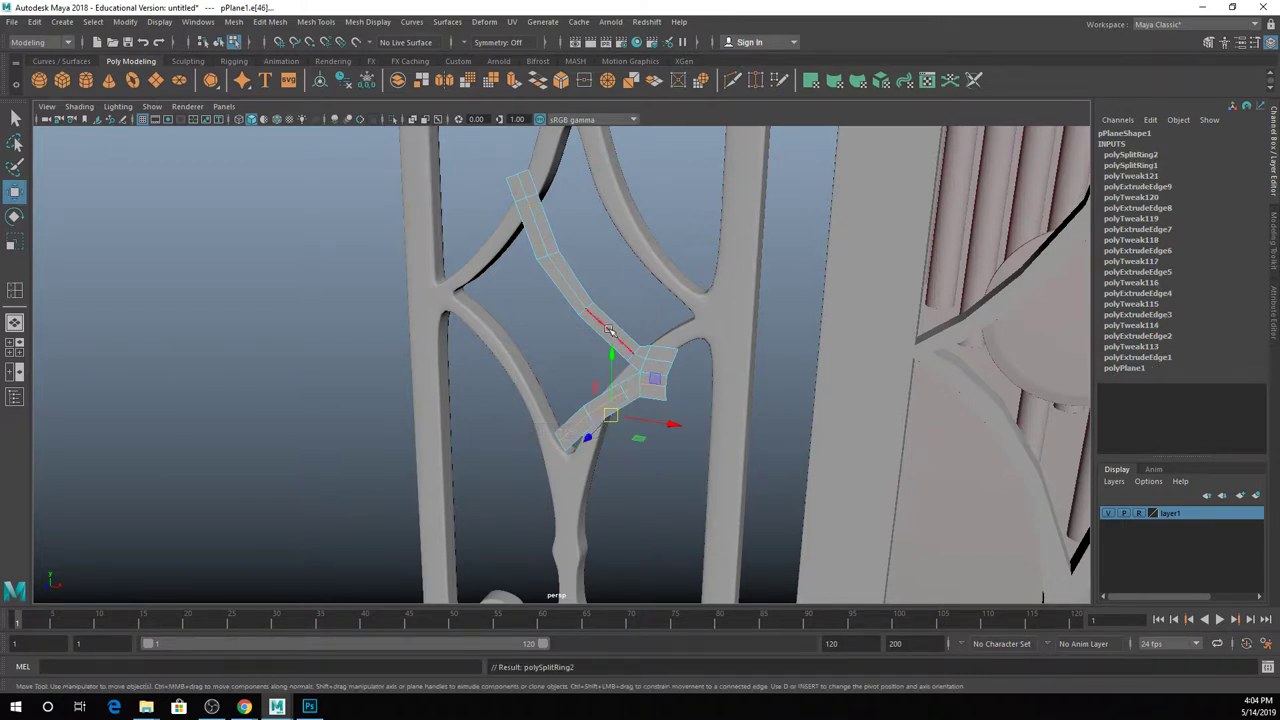
Pull the upper strip's lengthwise centre edge loop forward to raise its profile, return to object selection and frame the plane mesh.
{"action": "left_click", "coordinate": [600, 321]}
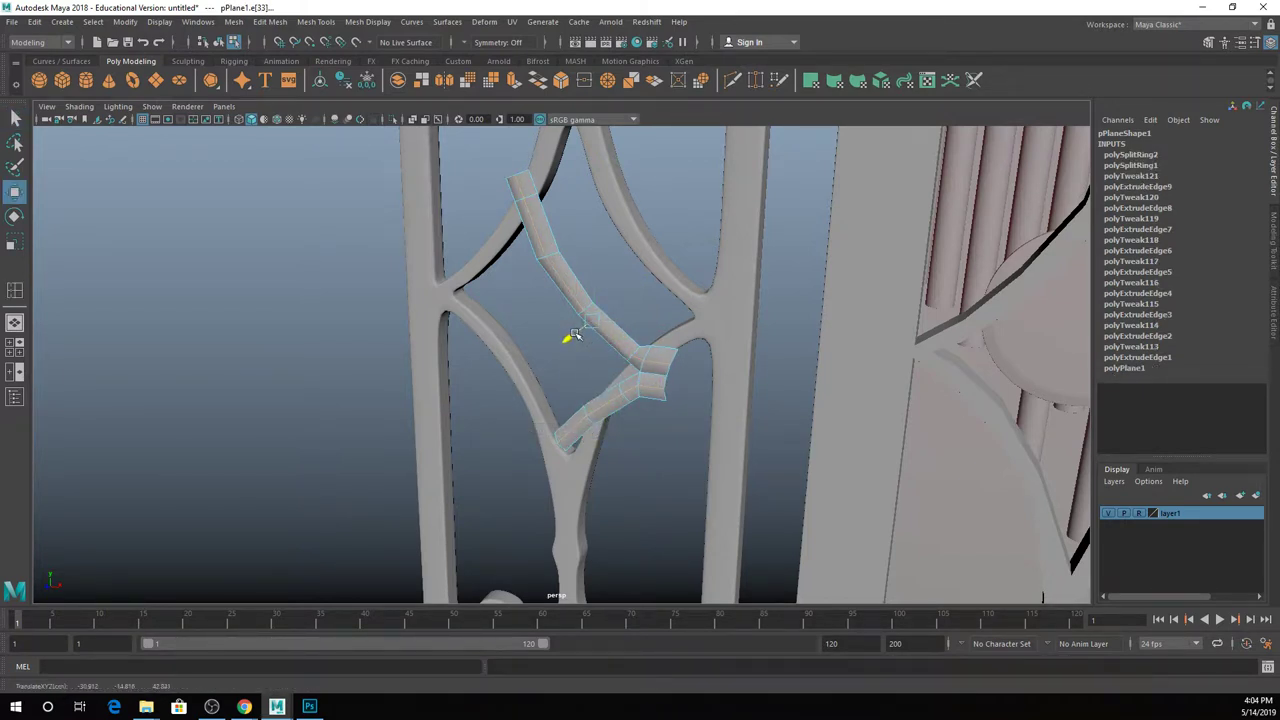
{"action": "key", "text": "q"}
{"action": "right_click_drag", "start_coordinate": [620, 338], "coordinate": [686, 305]}
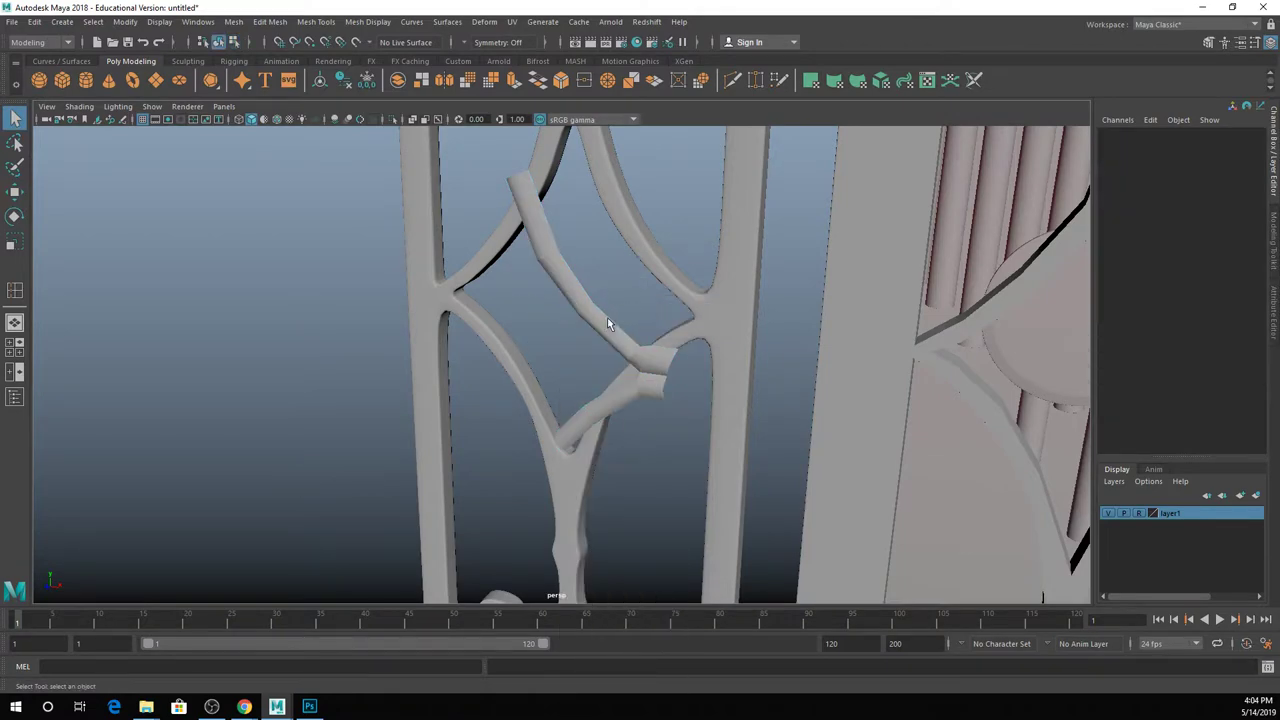
{"action": "left_click_drag", "start_coordinate": [611, 328], "coordinate": [894, 302], "text": "alt"}
{"action": "left_click", "coordinate": [894, 307]}
{"action": "key", "text": "f"}
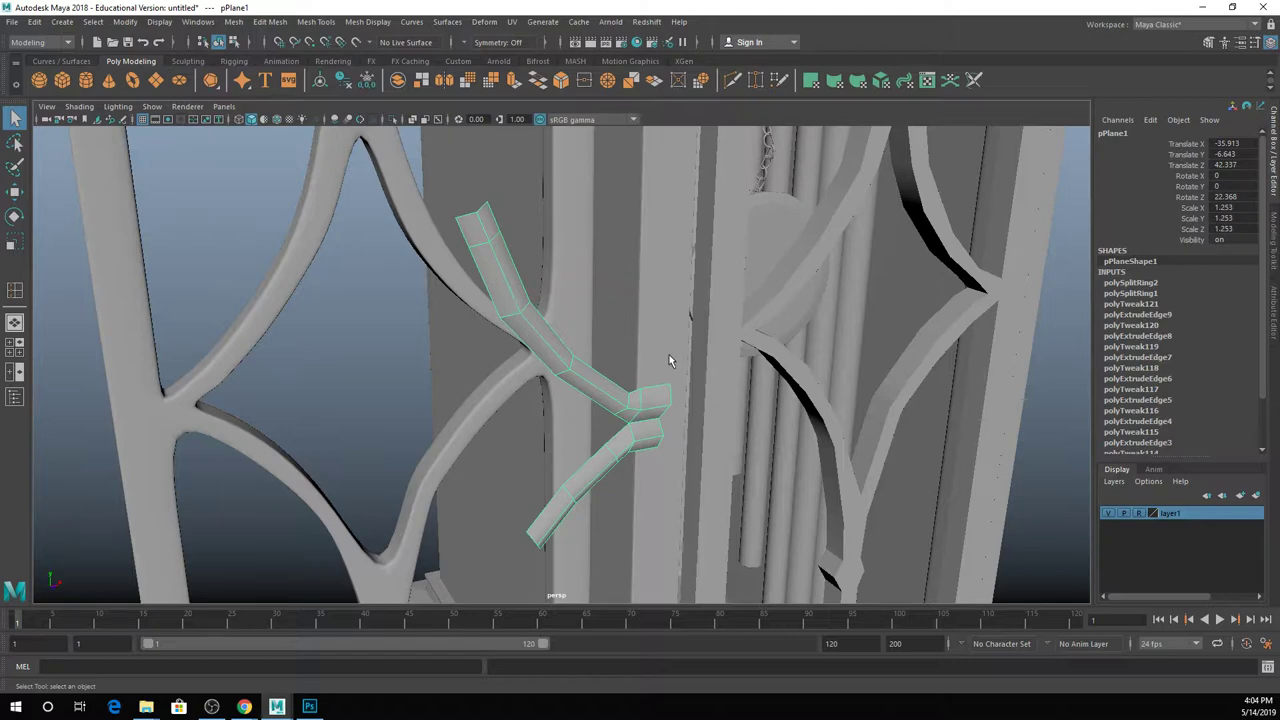
Examine the upper ornament of the reference frame copy in the front view, using wireframe display.
{"action": "key", "text": "space"}
{"action": "key", "text": "space"}
{"action": "middle_click_drag", "start_coordinate": [385, 392], "coordinate": [452, 240], "text": "alt"}
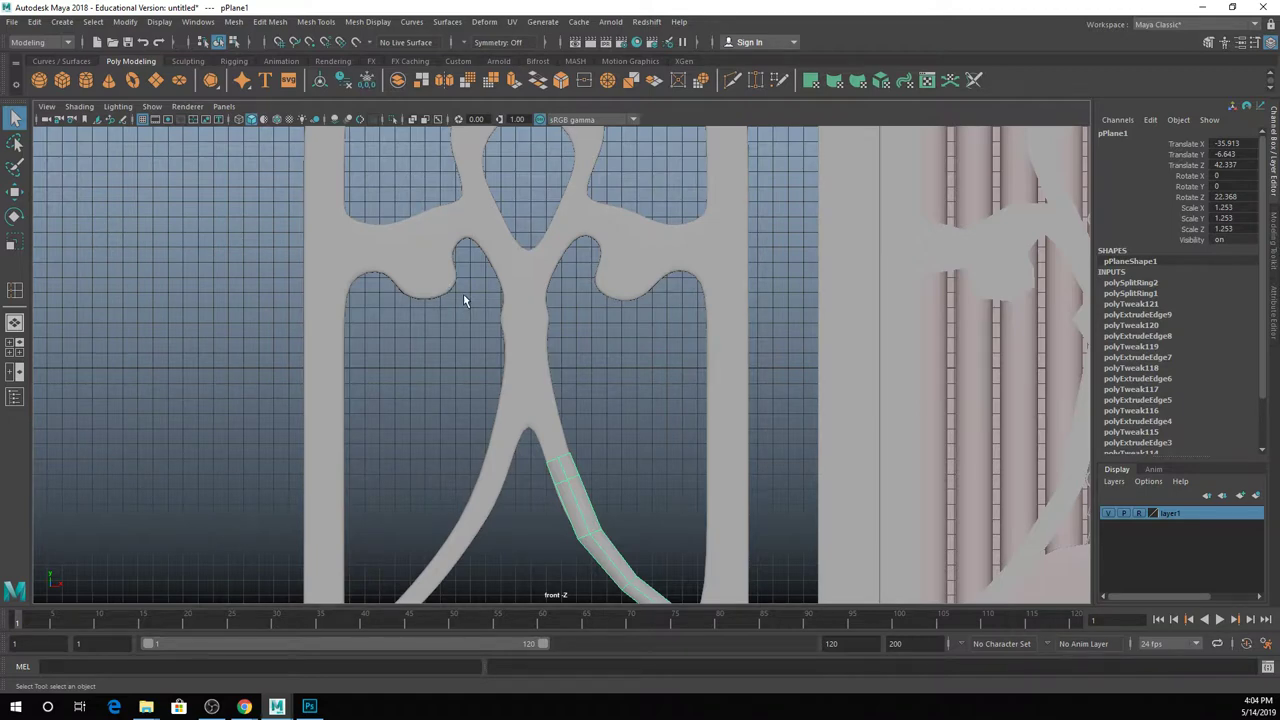
{"action": "scroll", "coordinate": [463, 297], "scroll_direction": "down", "scroll_amount": 2}
{"action": "middle_click_drag", "start_coordinate": [486, 224], "coordinate": [486, 330], "text": "alt"}
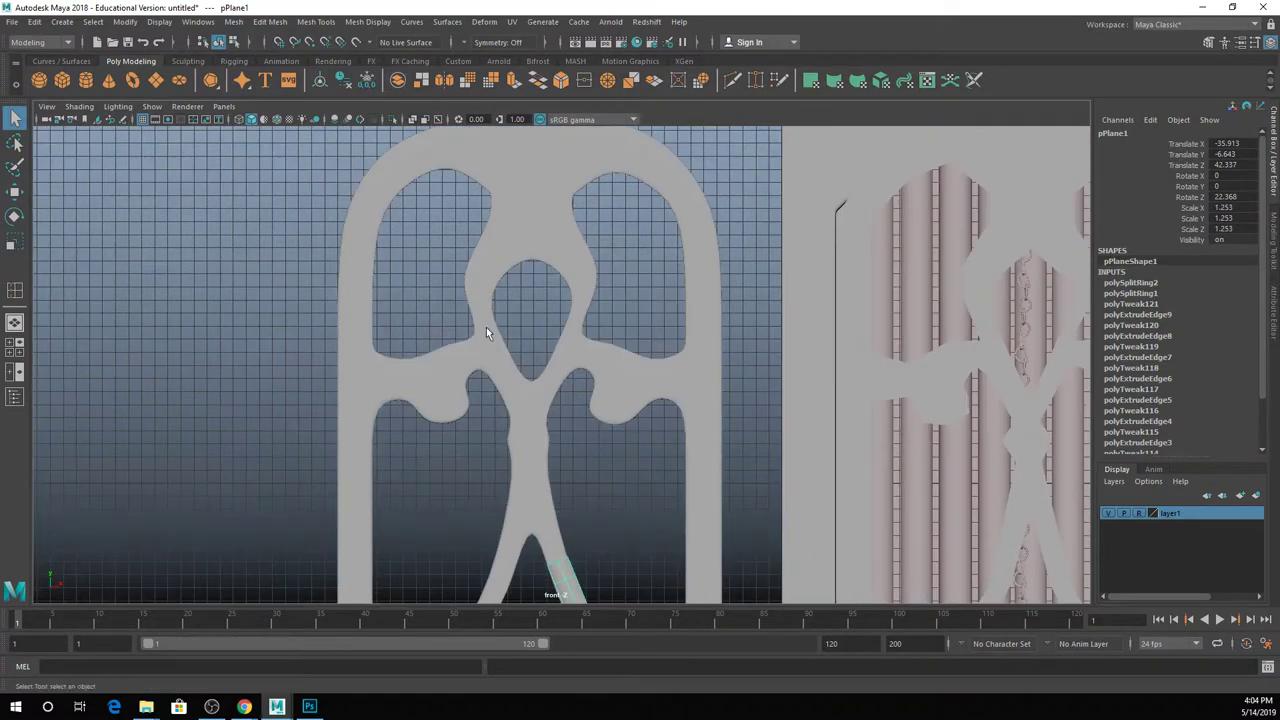
{"action": "left_click", "coordinate": [497, 260]}
{"action": "key", "text": "4"}
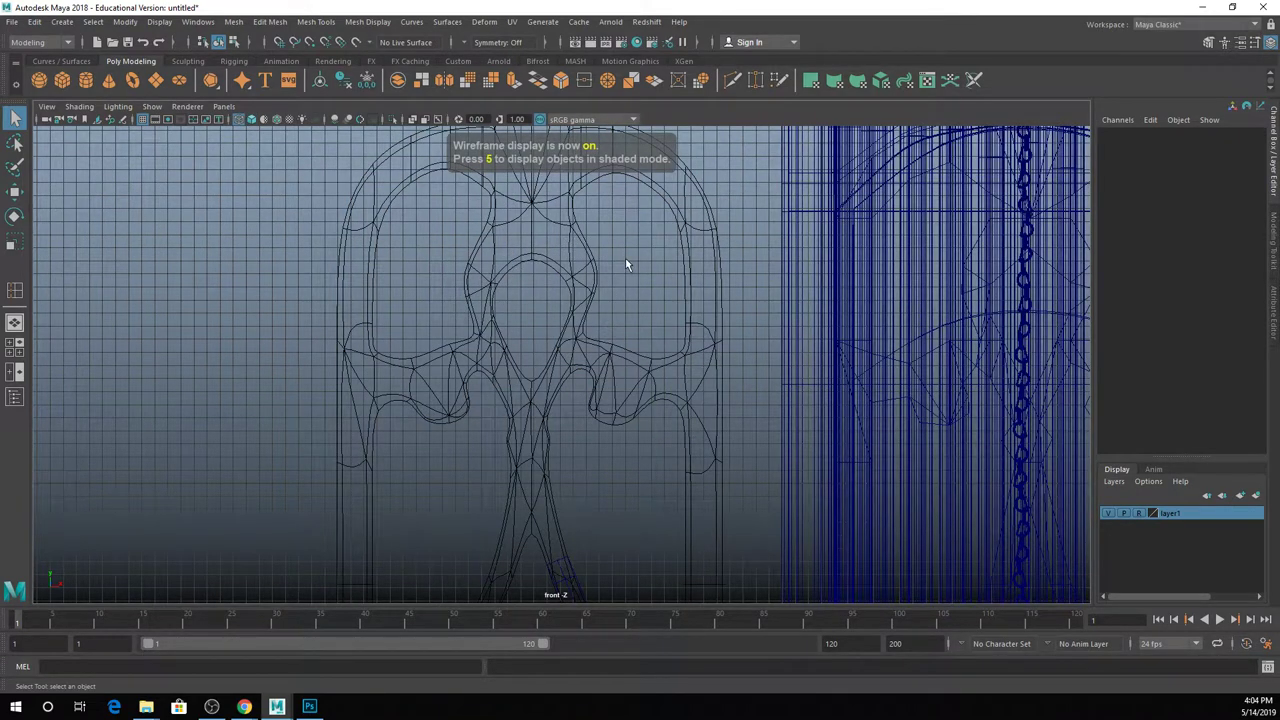
{"action": "left_click", "coordinate": [938, 238]}
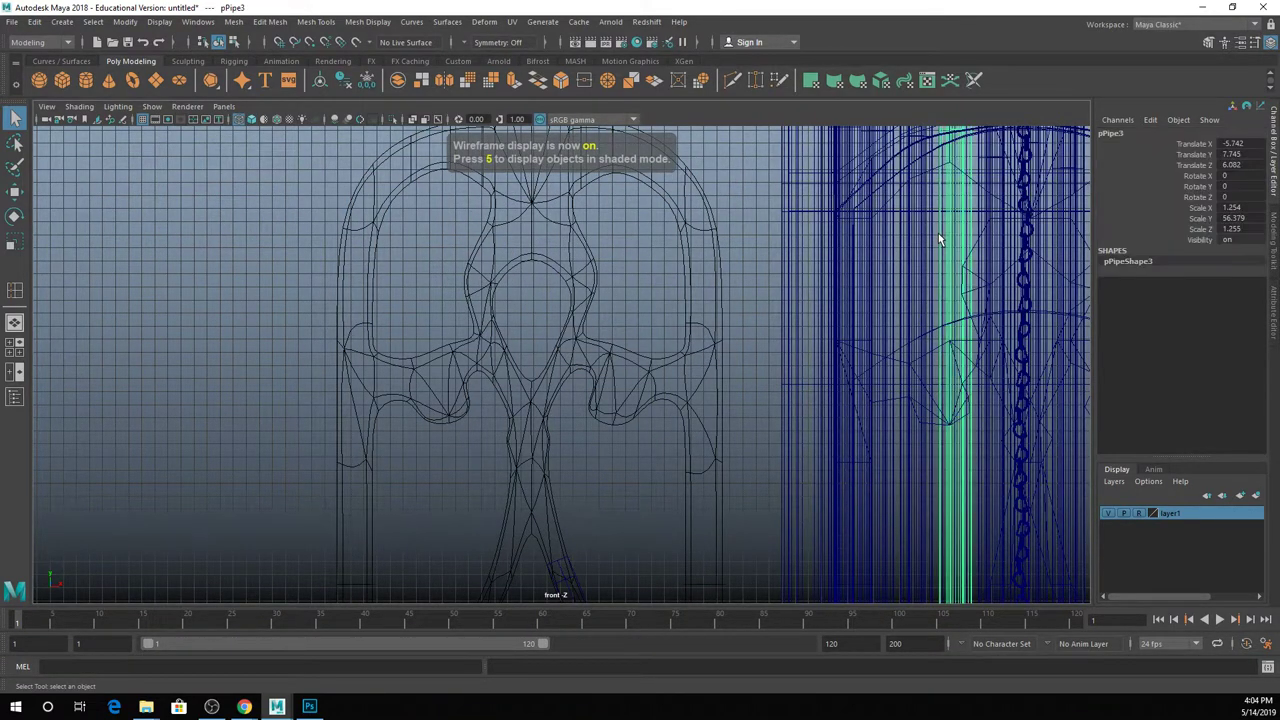
In the perspective view, compare the clock's Bottom_Frame with the reference copy beside it and inspect the whole clock from several angles.
{"action": "key", "text": "space"}
{"action": "key", "text": "space"}
{"action": "mouse_move", "coordinate": [942, 214]}
{"action": "left_mouse_down", "text": "alt"}
{"action": "mouse_move", "coordinate": [757, 282]}
{"action": "mouse_move", "coordinate": [790, 266]}
{"action": "left_mouse_up", "text": "alt"}
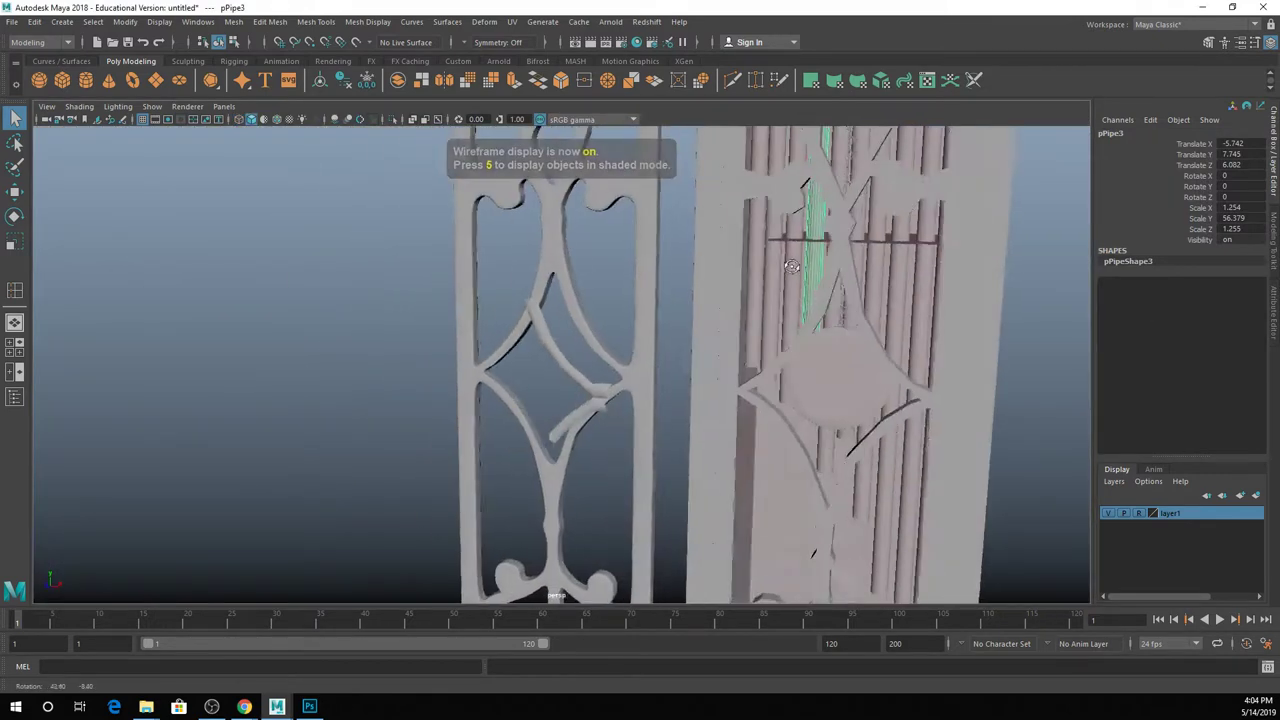
{"action": "scroll", "coordinate": [785, 266], "scroll_direction": "down", "scroll_amount": 4}
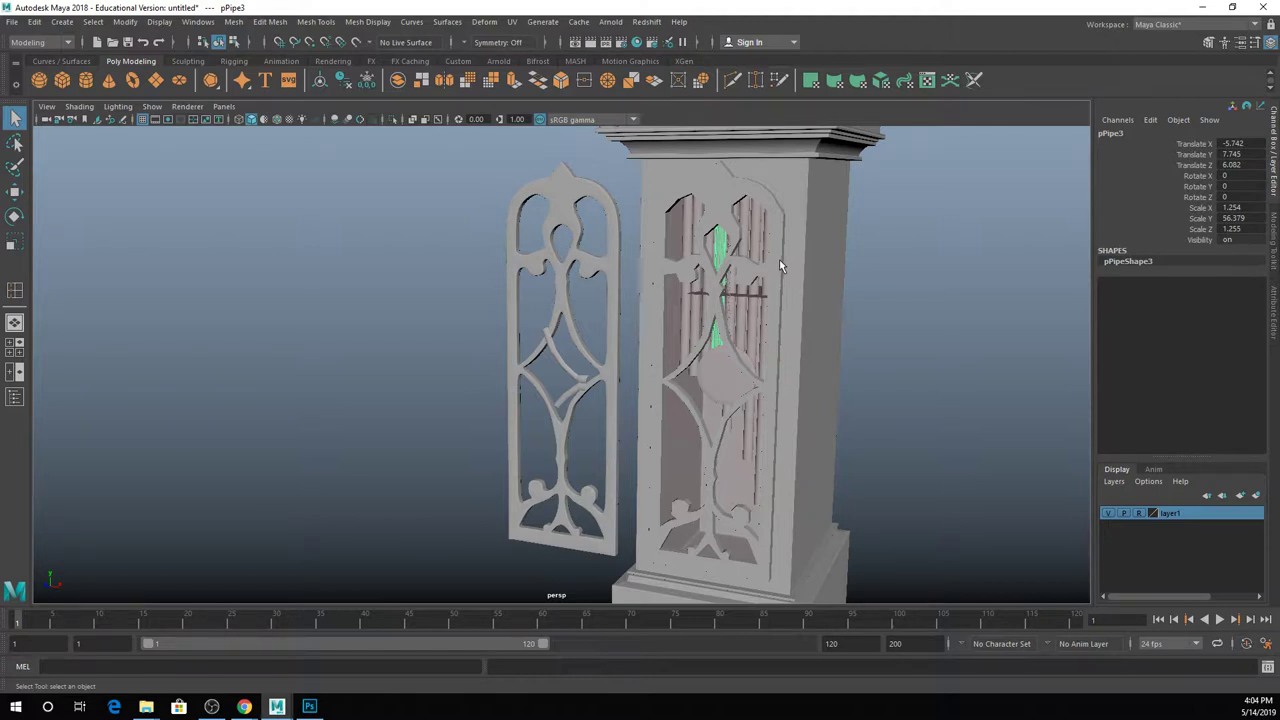
{"action": "left_click", "coordinate": [594, 201]}
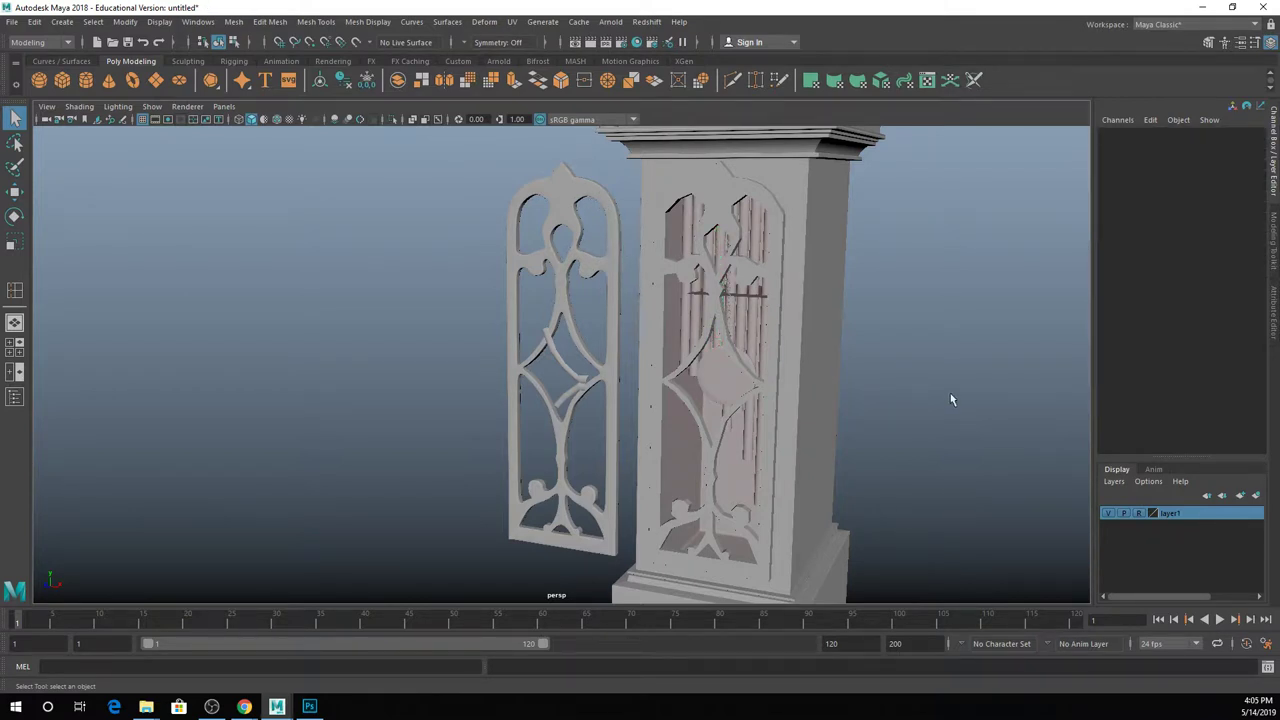
{"action": "left_click", "coordinate": [721, 292]}
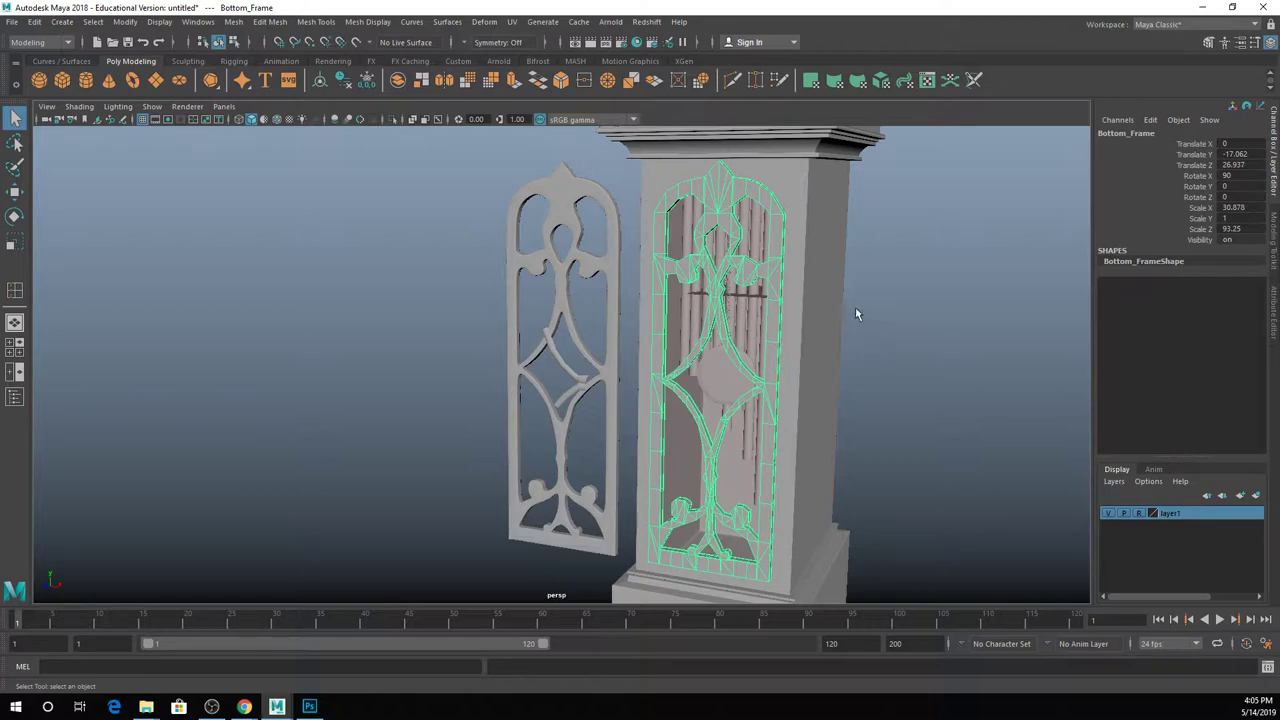
{"action": "scroll", "coordinate": [897, 266], "scroll_direction": "down", "scroll_amount": 3}
{"action": "scroll", "coordinate": [810, 247], "scroll_direction": "down", "scroll_amount": 2}
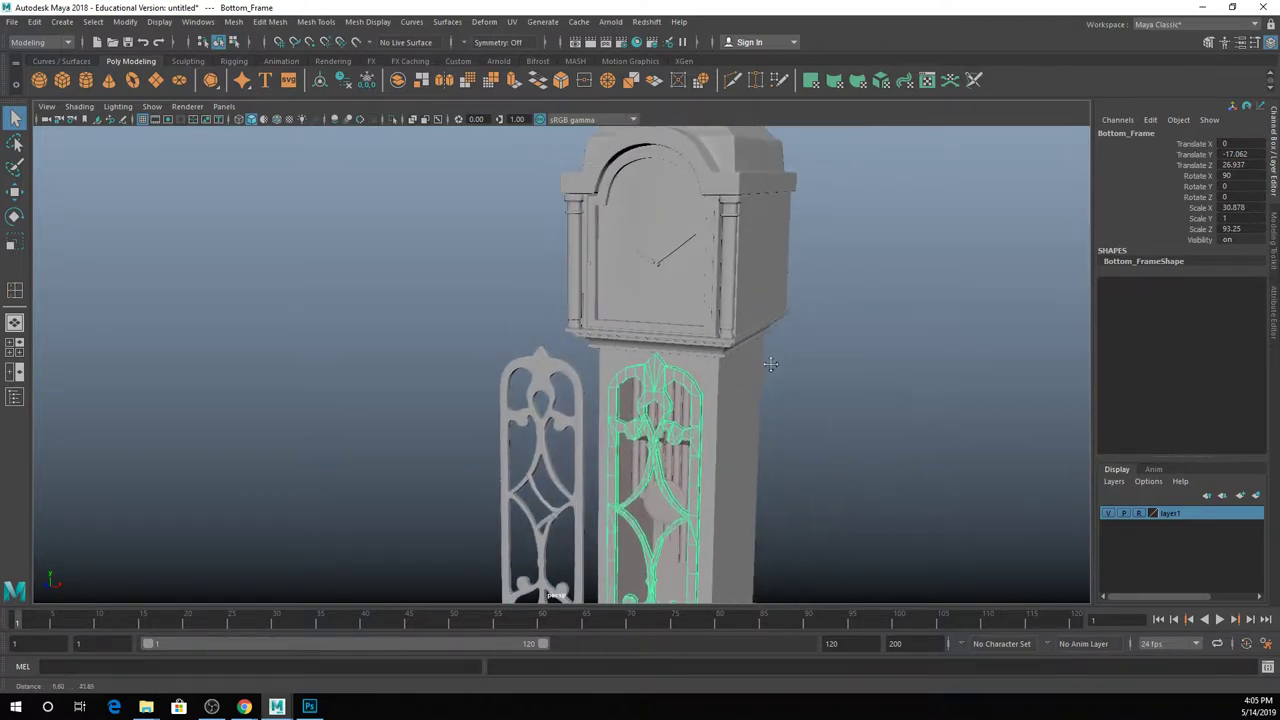
{"action": "left_click", "coordinate": [790, 347]}
{"action": "scroll", "coordinate": [793, 357], "scroll_direction": "up", "scroll_amount": 2}
{"action": "left_click", "coordinate": [796, 357]}
{"action": "scroll", "coordinate": [737, 354], "scroll_direction": "up", "scroll_amount": 6}
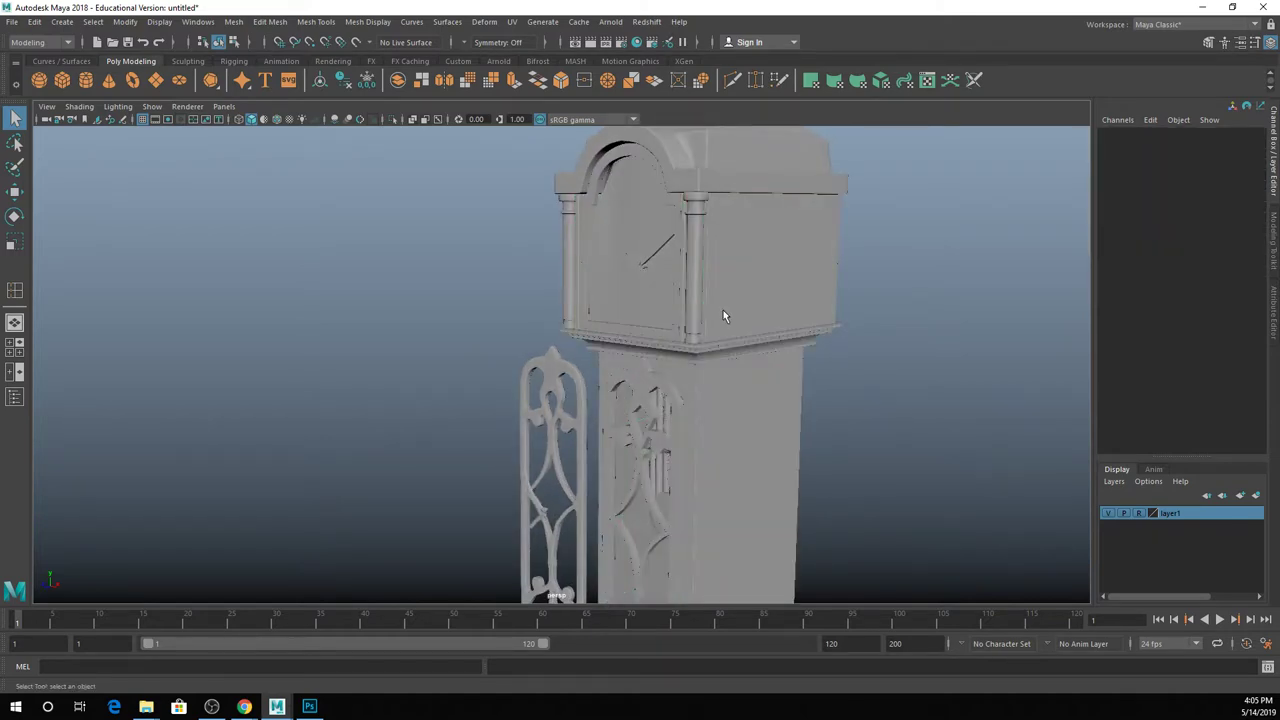
{"action": "scroll", "coordinate": [677, 263], "scroll_direction": "down", "scroll_amount": 8}
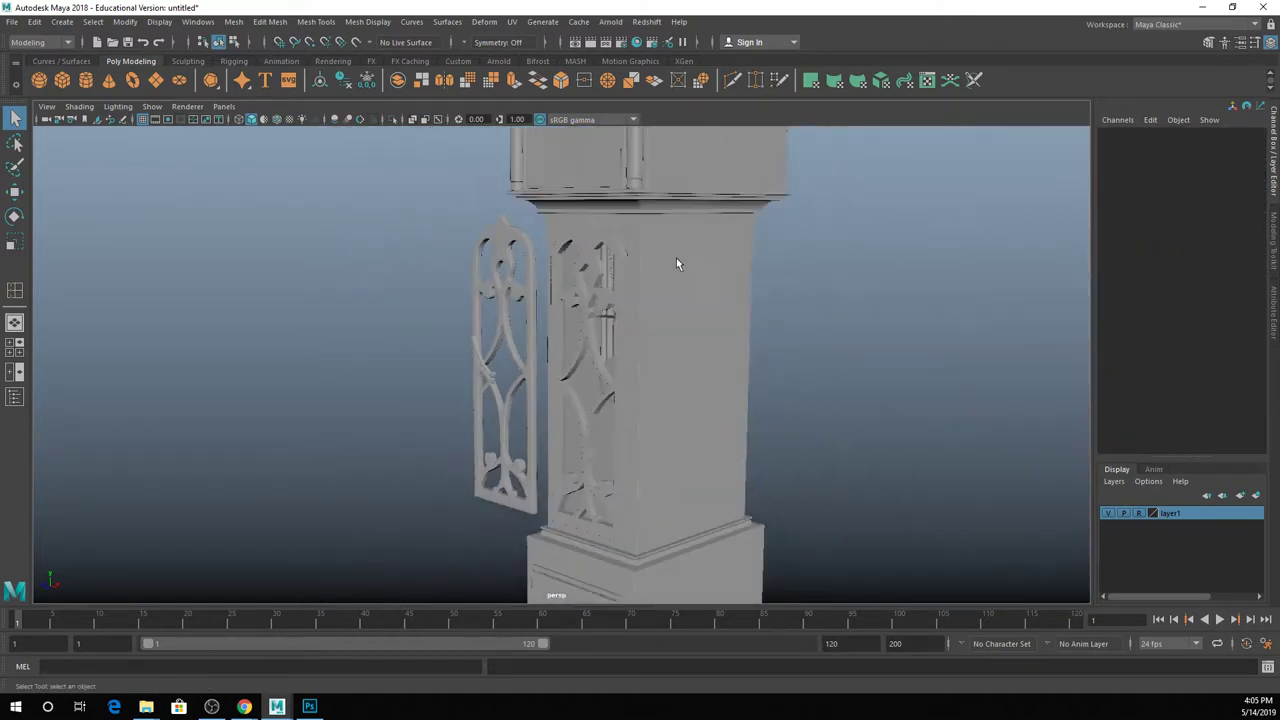
{"action": "left_click_drag", "start_coordinate": [677, 263], "coordinate": [697, 357], "text": "alt"}
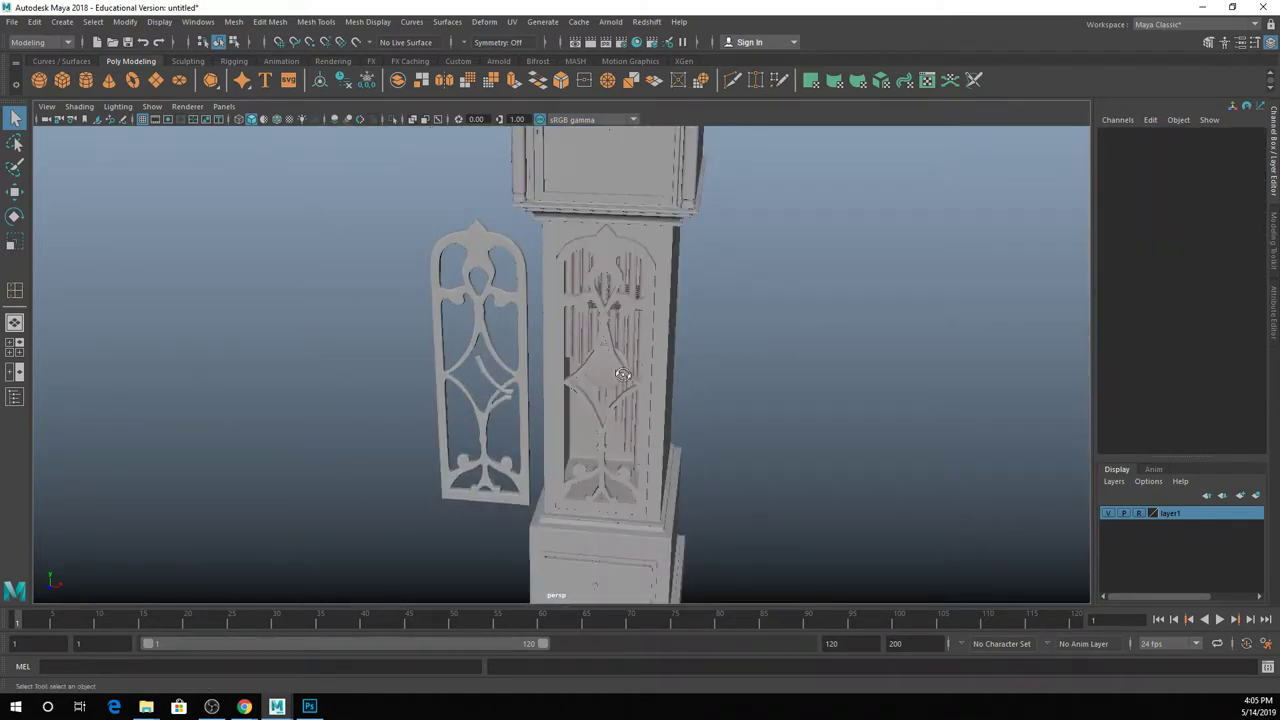
Hide the Bottom_Glass object and view the pipes behind the clock's bottom frame up close.
{"action": "scroll", "coordinate": [628, 368], "scroll_direction": "up", "scroll_amount": 1}
{"action": "left_click", "coordinate": [595, 338]}
{"action": "scroll", "coordinate": [595, 338], "scroll_direction": "up", "scroll_amount": 2}
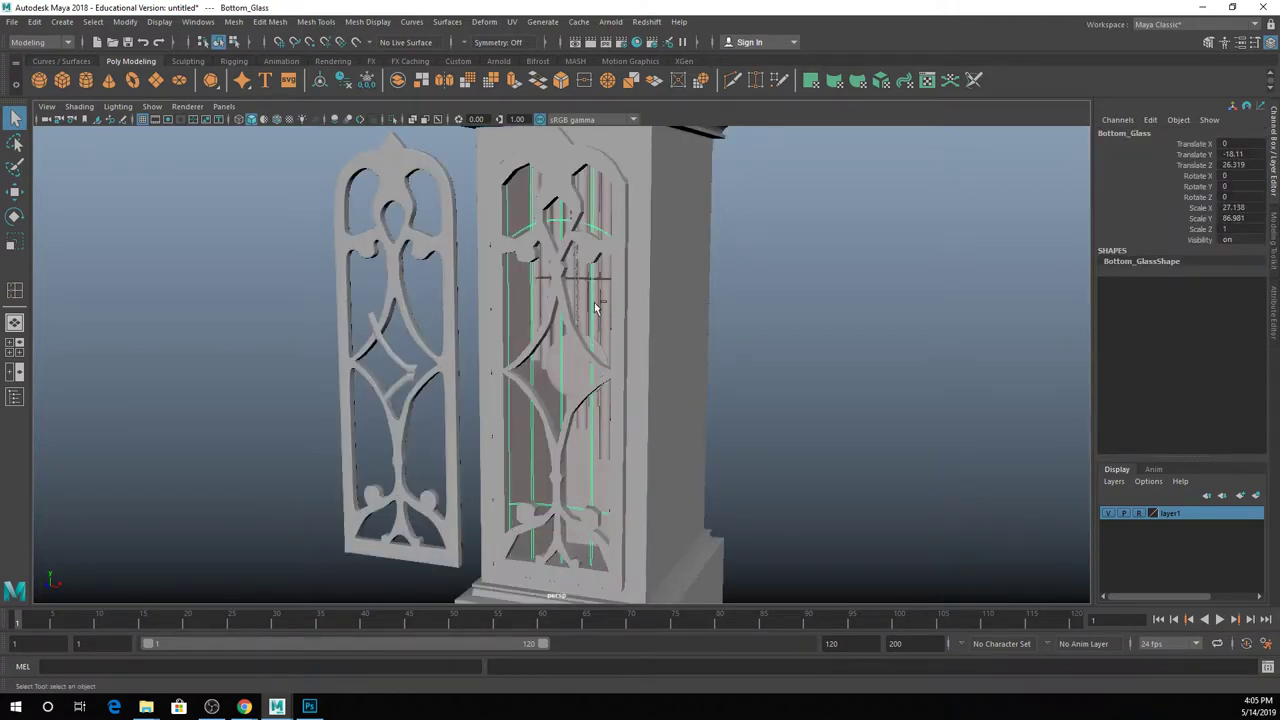
{"action": "key", "text": "ctrl+h"}
{"action": "left_click", "coordinate": [595, 307]}
{"action": "scroll", "coordinate": [595, 307], "scroll_direction": "up", "scroll_amount": 2}
{"action": "left_click_drag", "start_coordinate": [595, 307], "coordinate": [572, 357], "text": "alt"}
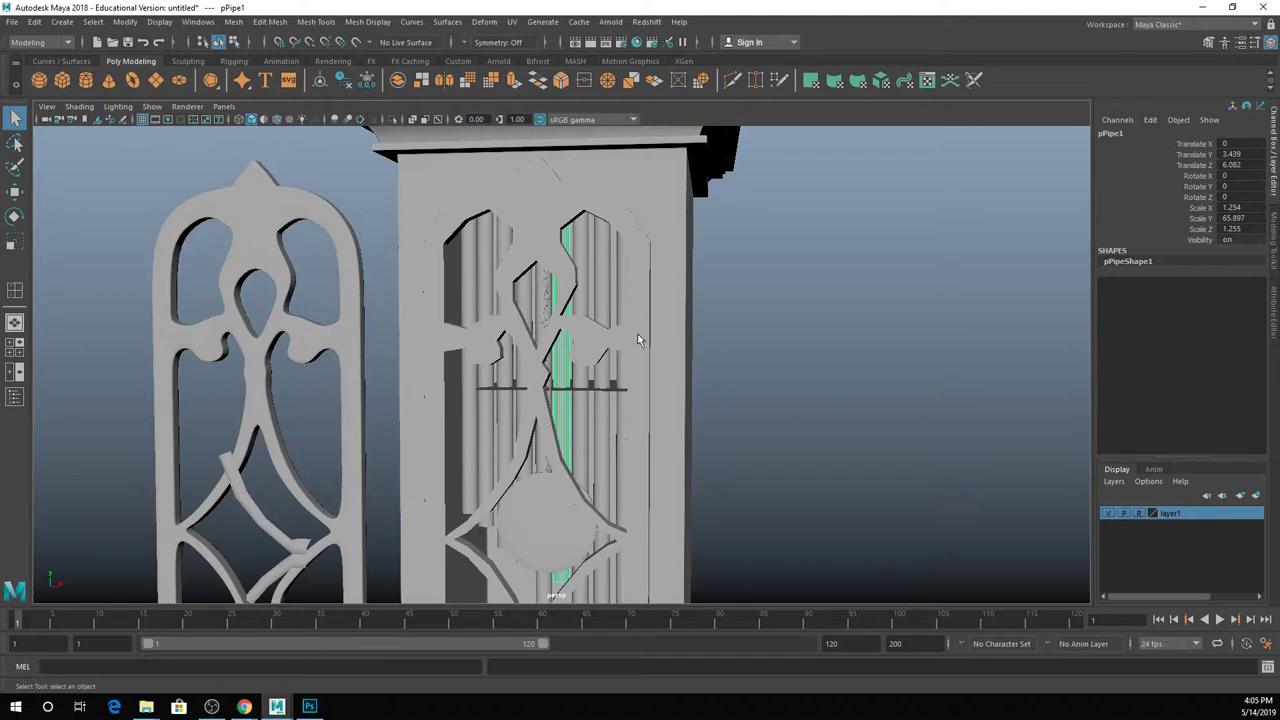
Clear the selection and start a new scene without saving the changes to the current one.
{"action": "left_click", "coordinate": [831, 334]}
{"action": "key", "text": "ctrl+n"}
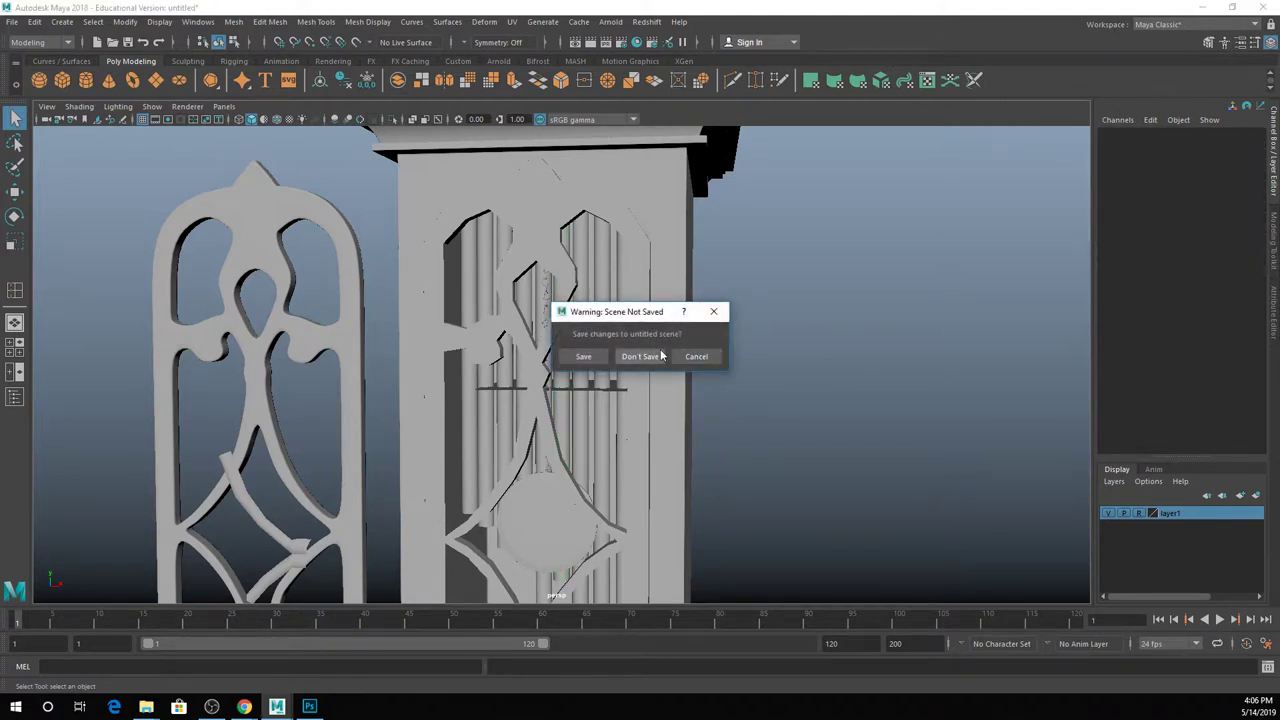
{"action": "left_click", "coordinate": [641, 356]}
Switch to Photoshop and close Grandfather_Clock_01.jpeg, Bookcase_01.jpeg and Hero_Objects_01.jpeg.
{"action": "left_click", "coordinate": [310, 707]}
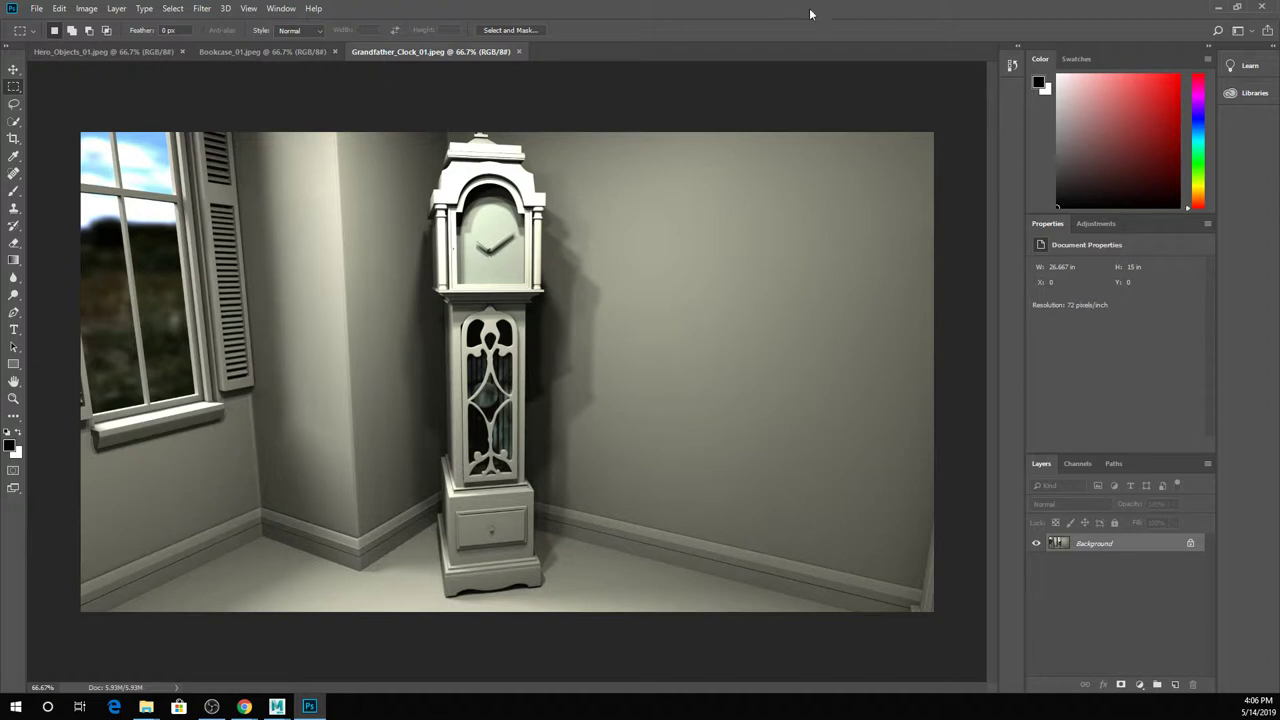
{"action": "left_click", "coordinate": [517, 52]}
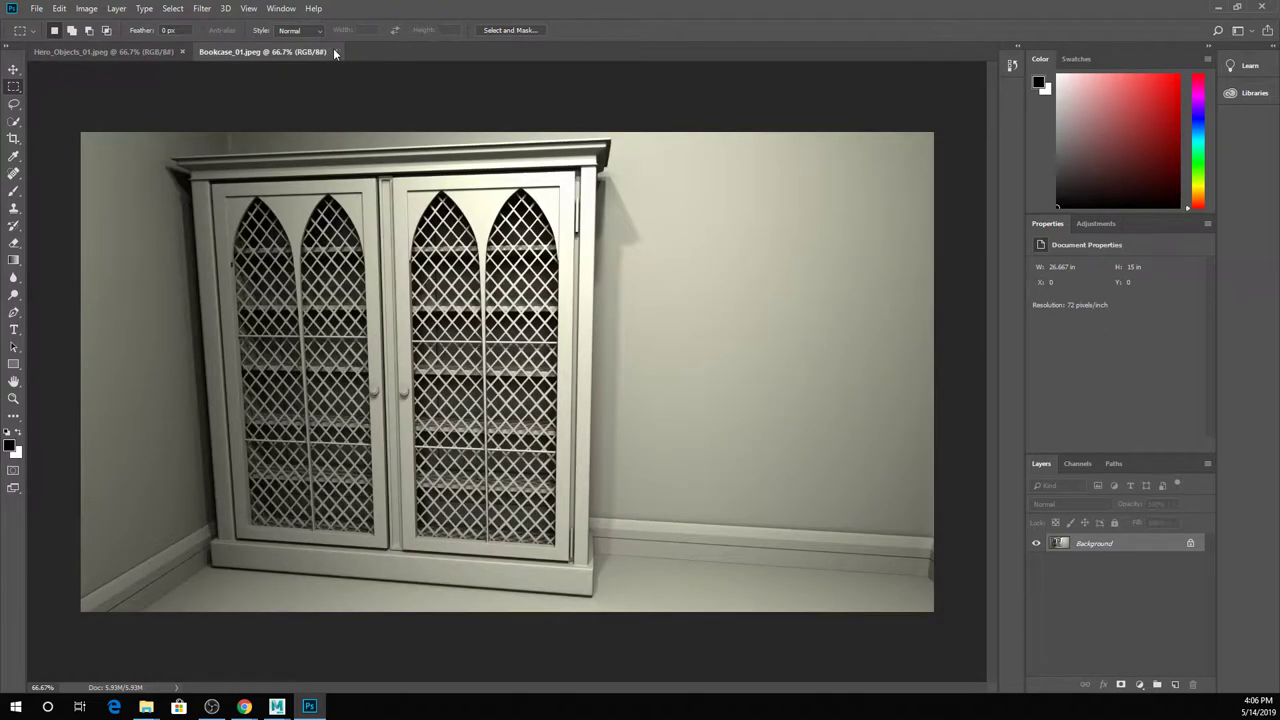
{"action": "left_click", "coordinate": [335, 52]}
{"action": "left_click", "coordinate": [182, 52]}
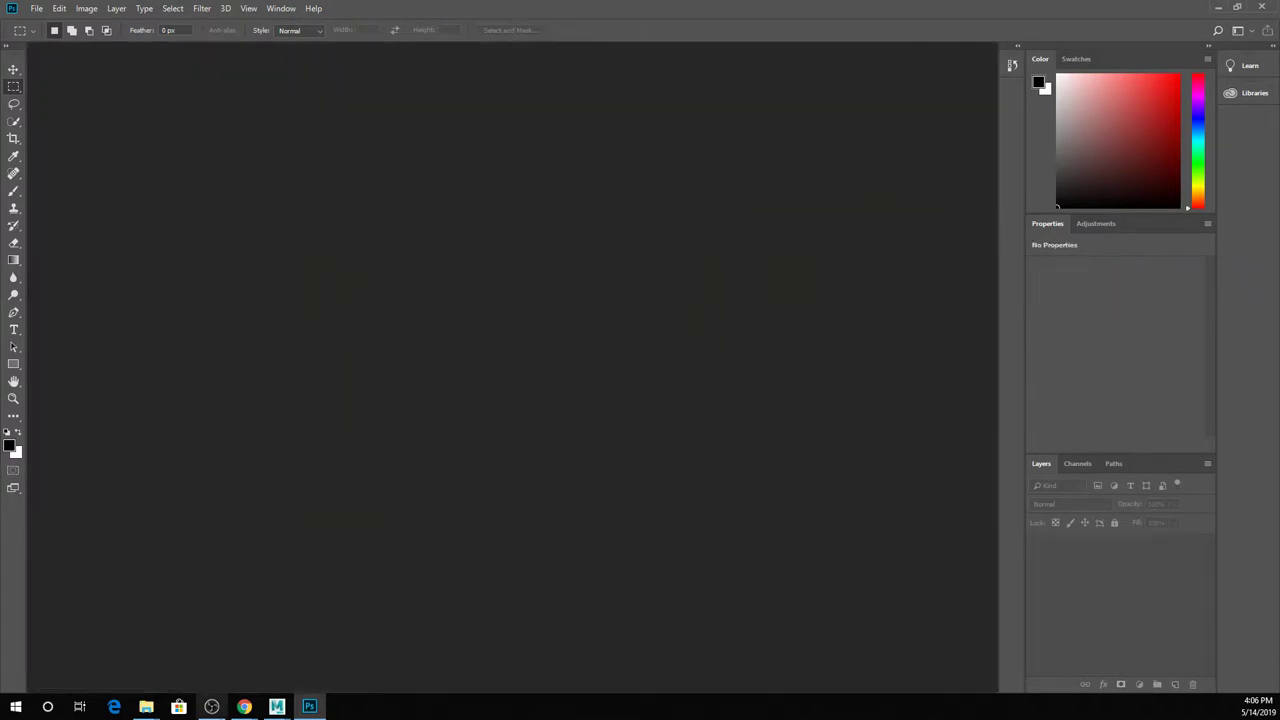
In File Explorer, leave the previous submission's folders and open the extracted Week 6 gradebook folder in Downloads.
{"action": "mouse_move", "coordinate": [146, 706]}
{"action": "left_click", "coordinate": [505, 645]}
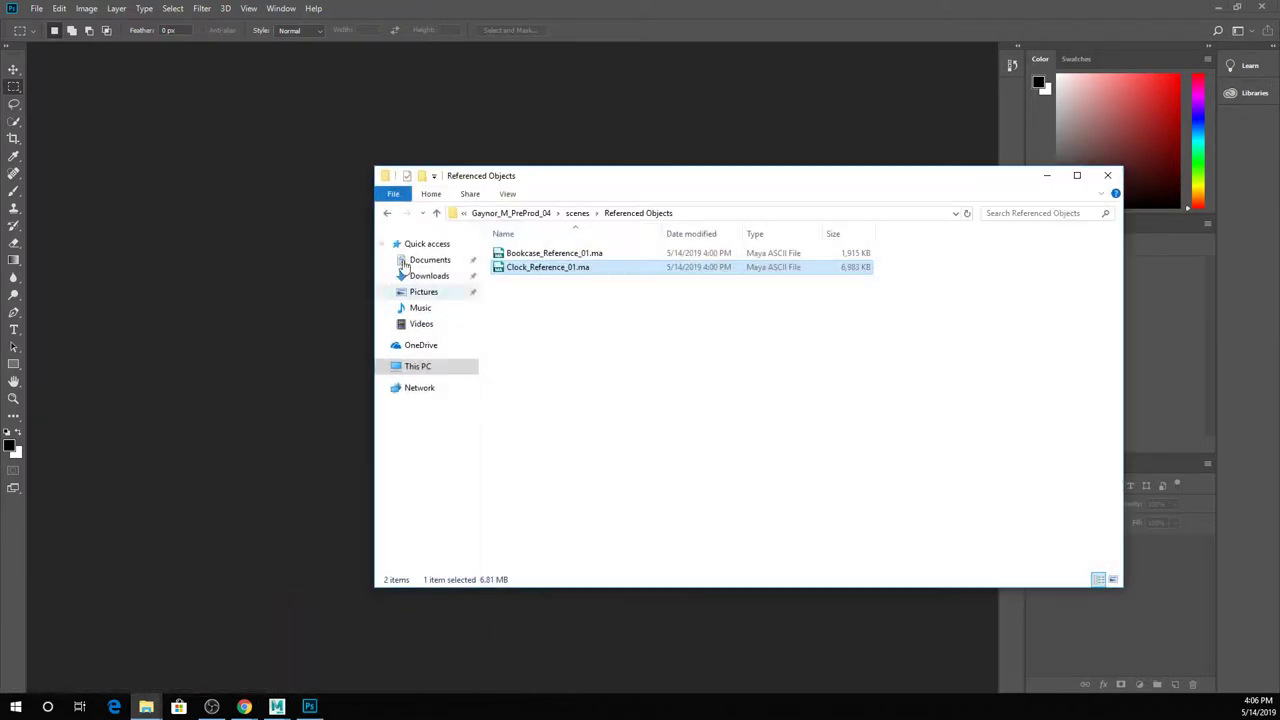
{"action": "left_click", "coordinate": [577, 213]}
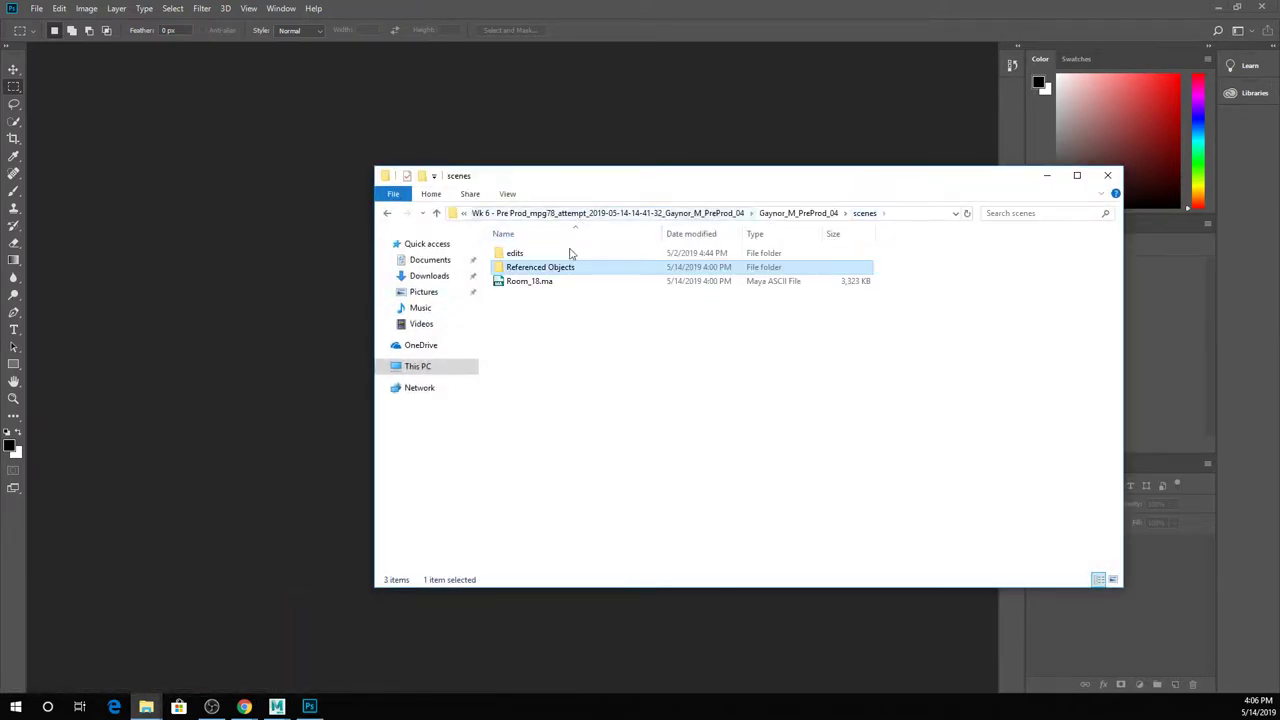
{"action": "left_click", "coordinate": [463, 213]}
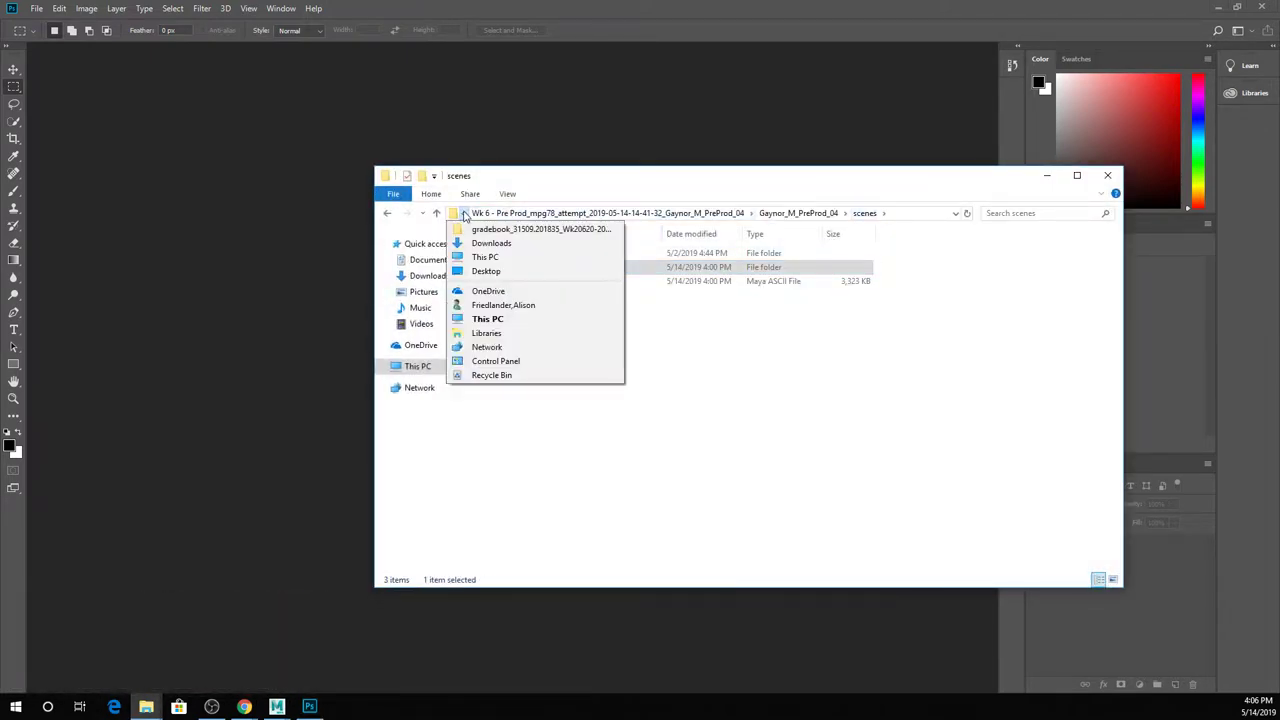
{"action": "left_click", "coordinate": [429, 214]}
{"action": "left_click", "coordinate": [388, 213]}
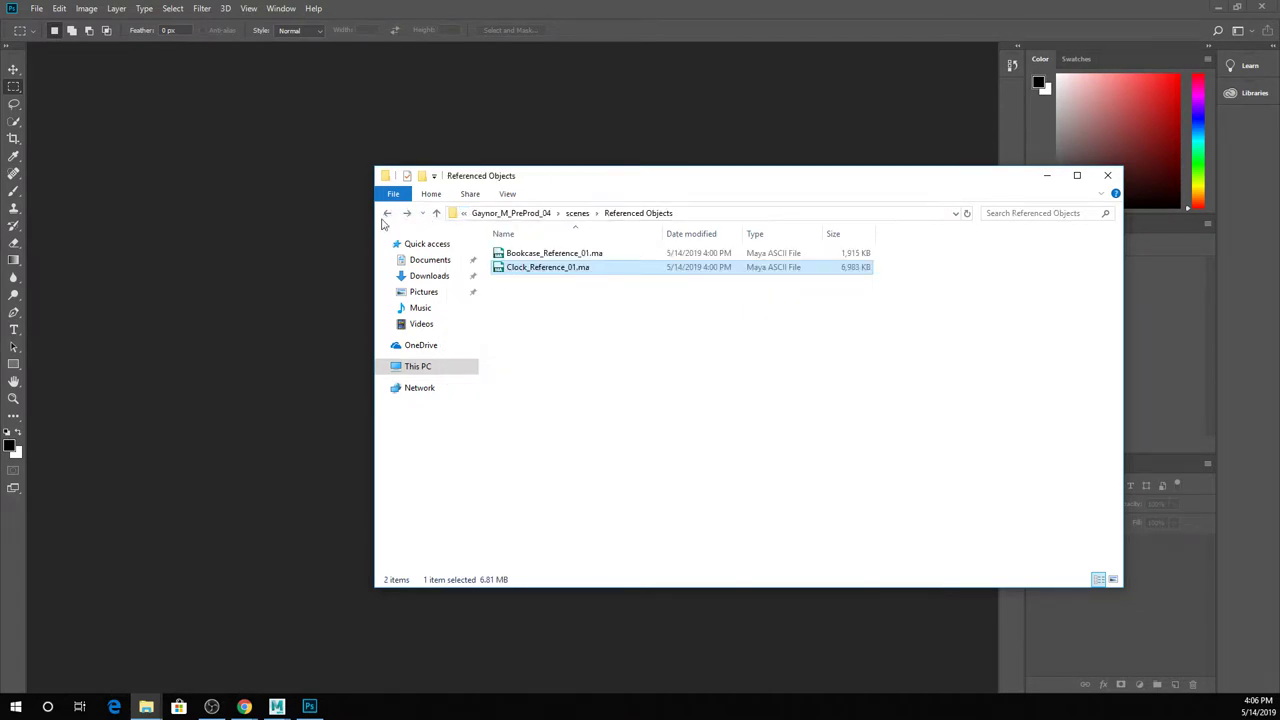
{"action": "left_click", "coordinate": [387, 213]}
{"action": "left_click", "coordinate": [387, 213]}
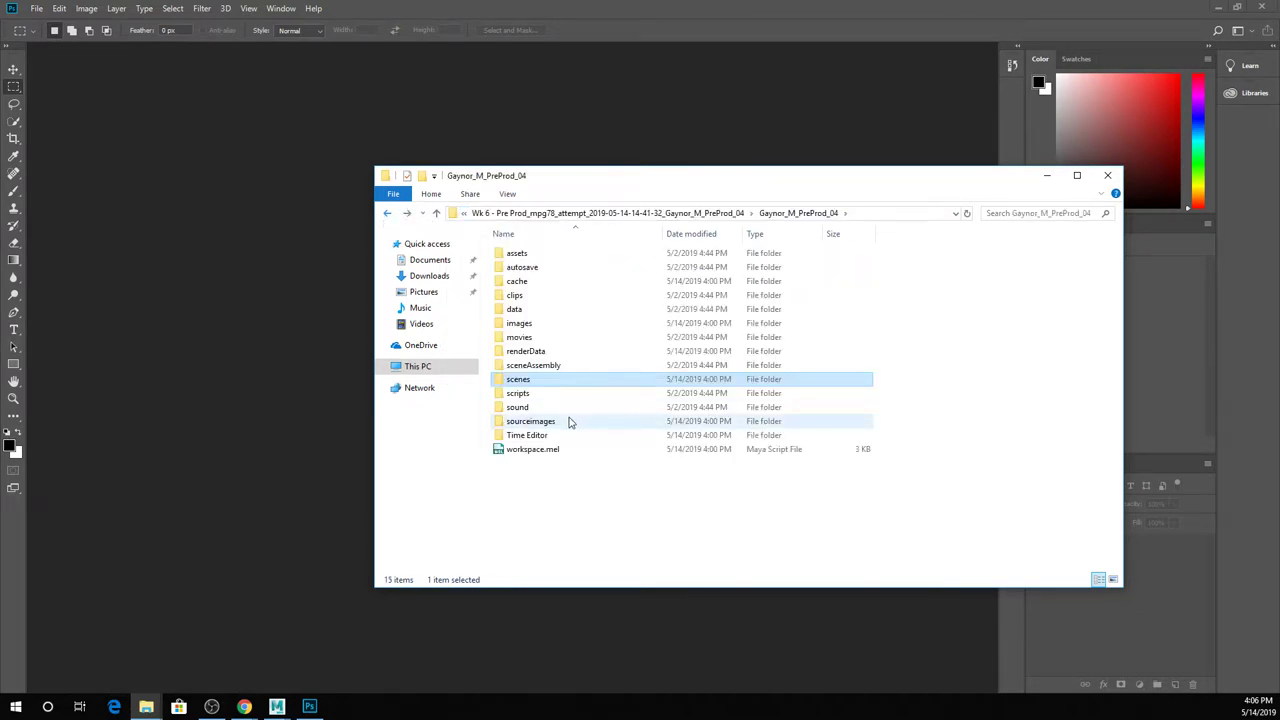
{"action": "left_click", "coordinate": [455, 276]}
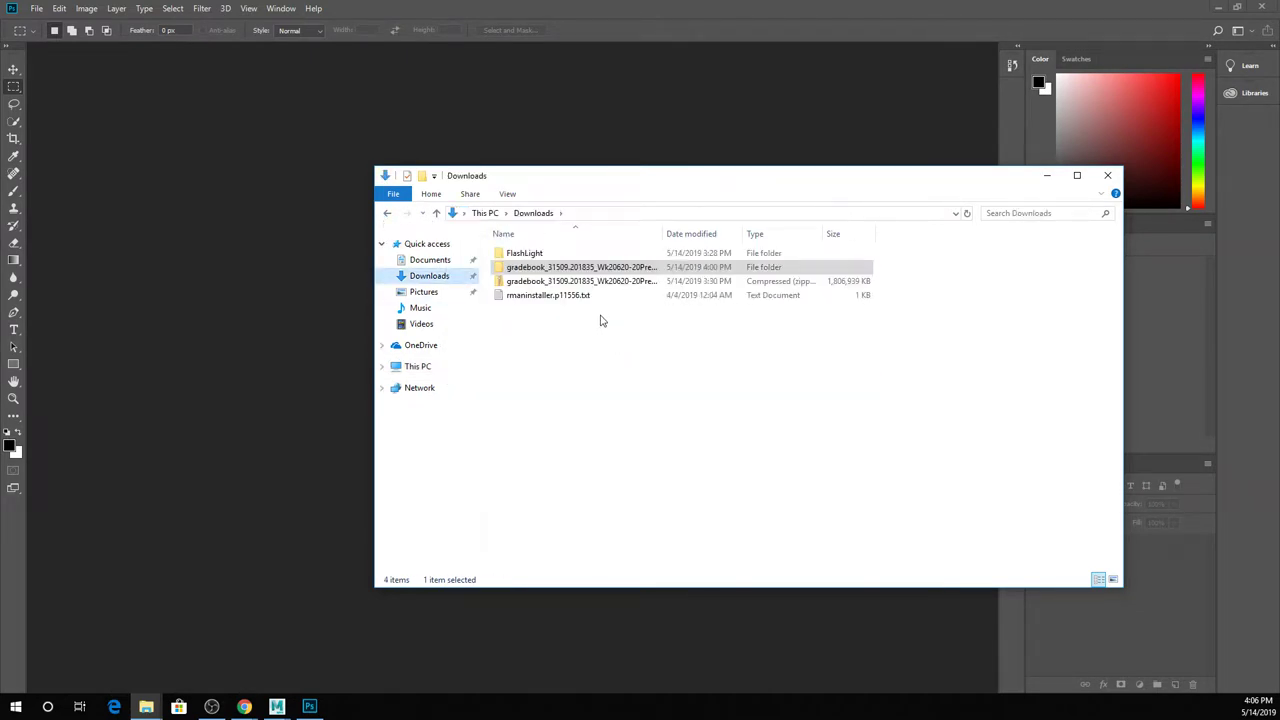
{"action": "double_click", "coordinate": [550, 268]}
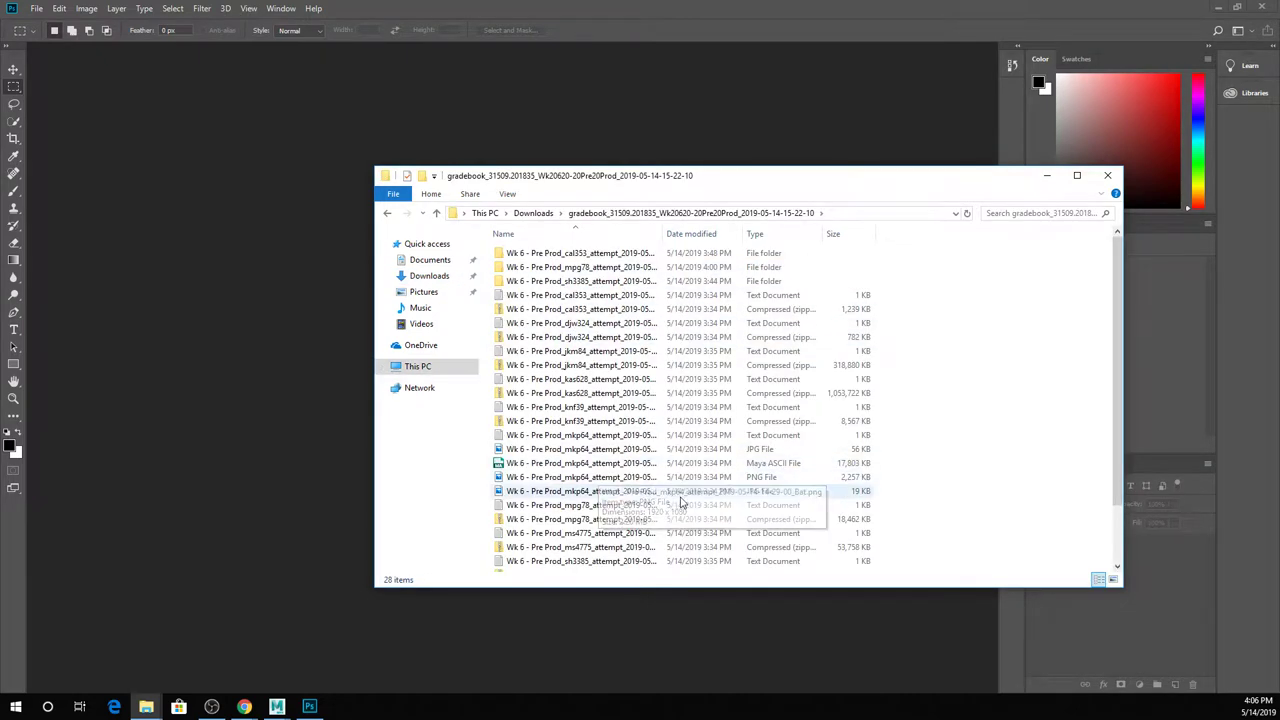
Open the compressed submission ending in anim141_wk06.zip and extract all of its contents.
{"action": "scroll", "coordinate": [680, 502], "scroll_direction": "down", "scroll_amount": 2}
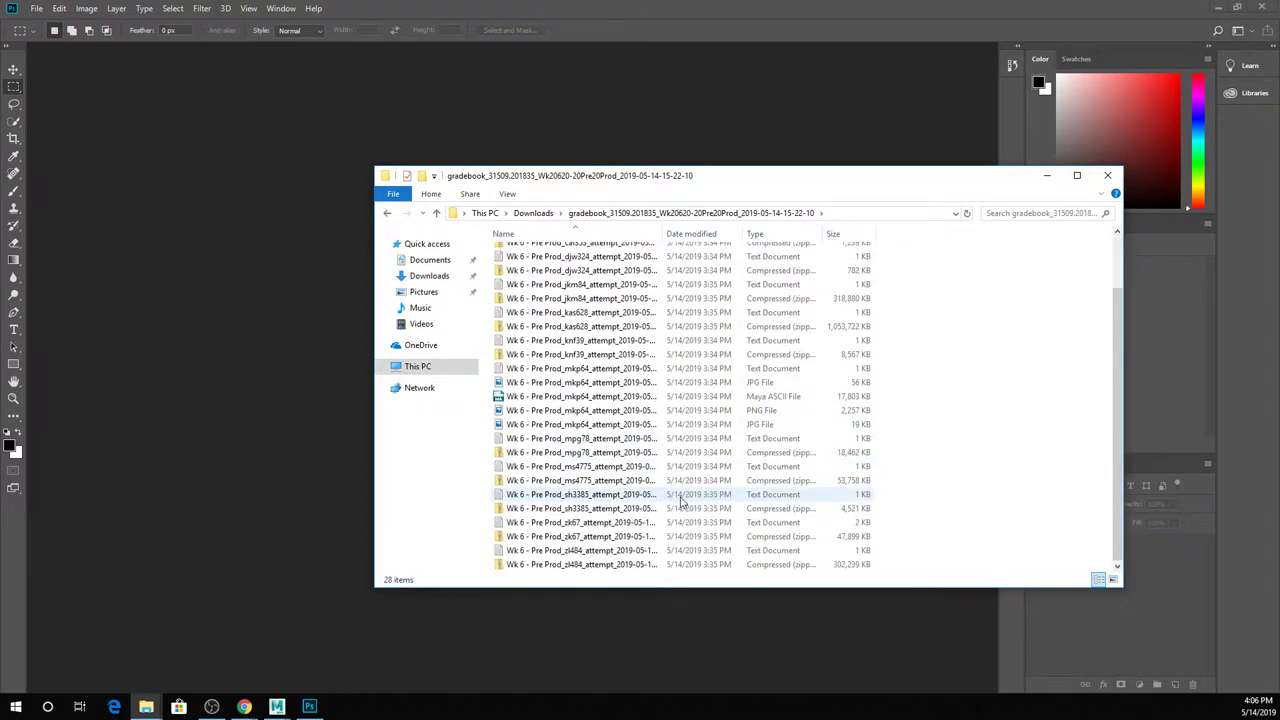
{"action": "double_click", "coordinate": [622, 326]}
{"action": "left_click", "coordinate": [575, 197]}
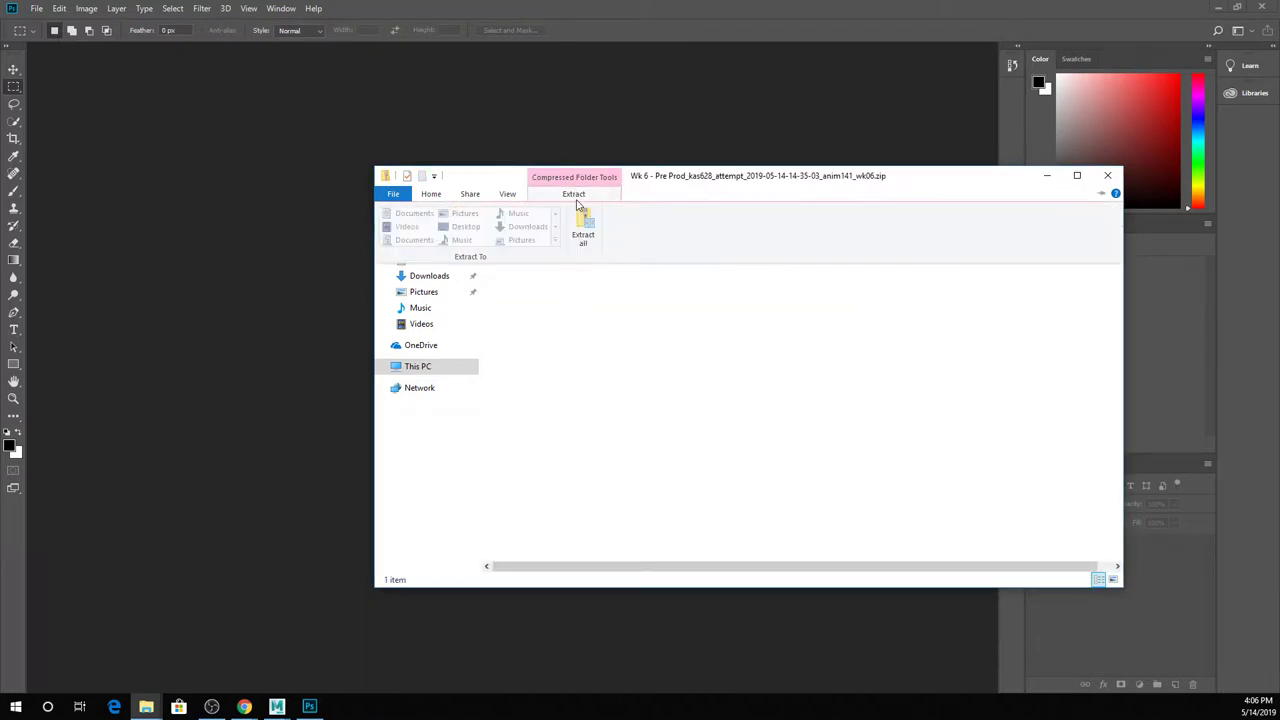
{"action": "left_click", "coordinate": [577, 204]}
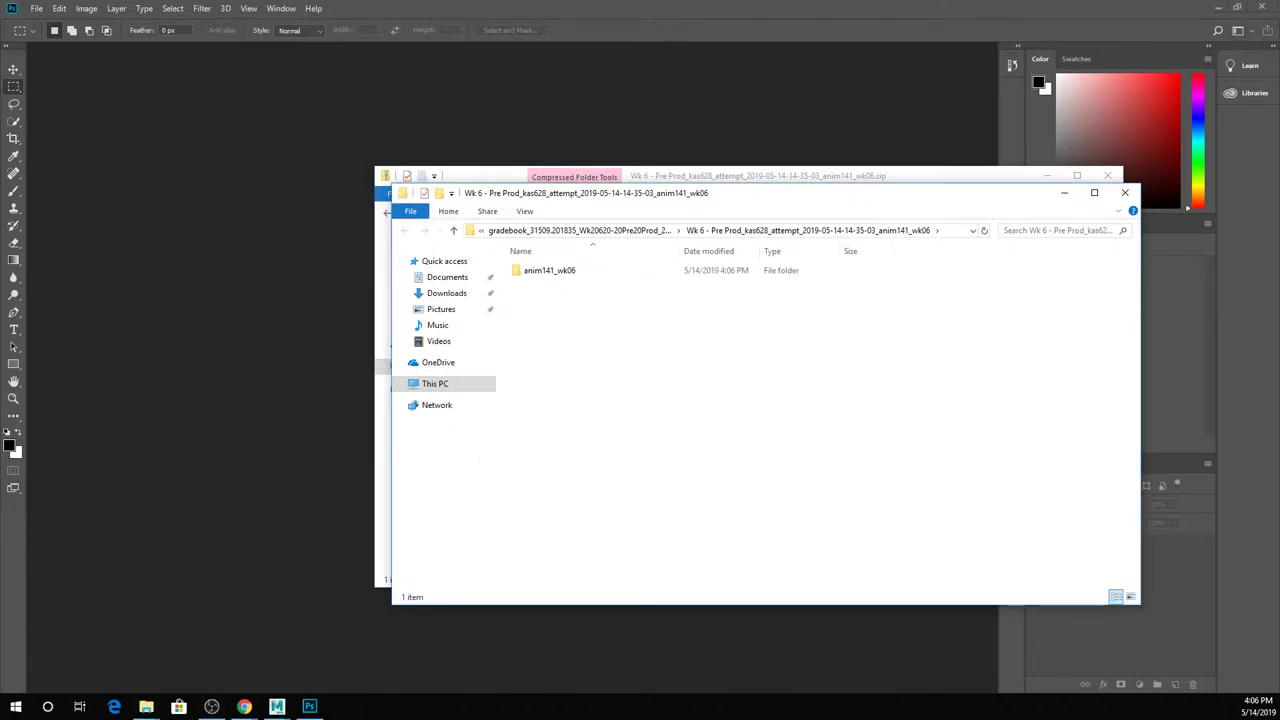
Open the images folder inside anim141_wk06 and open its three globeday_texture JPEG renders in Photoshop.
{"action": "double_click", "coordinate": [594, 272]}
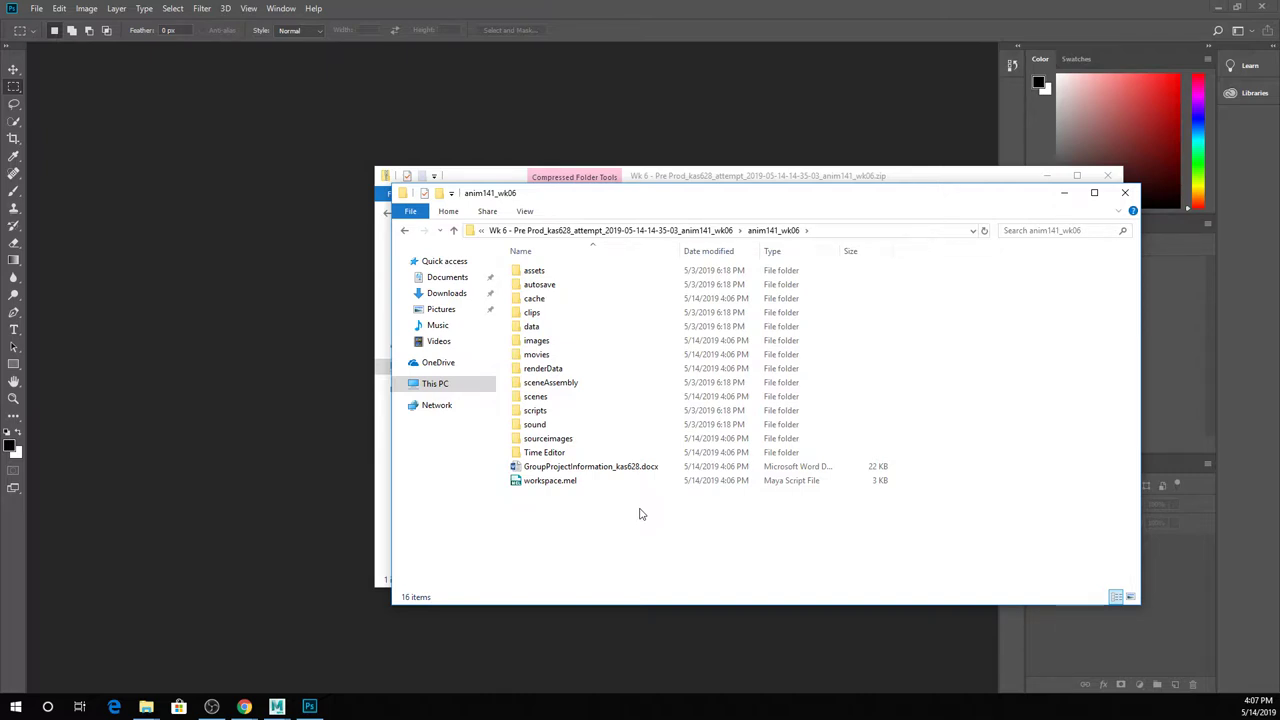
{"action": "double_click", "coordinate": [562, 345]}
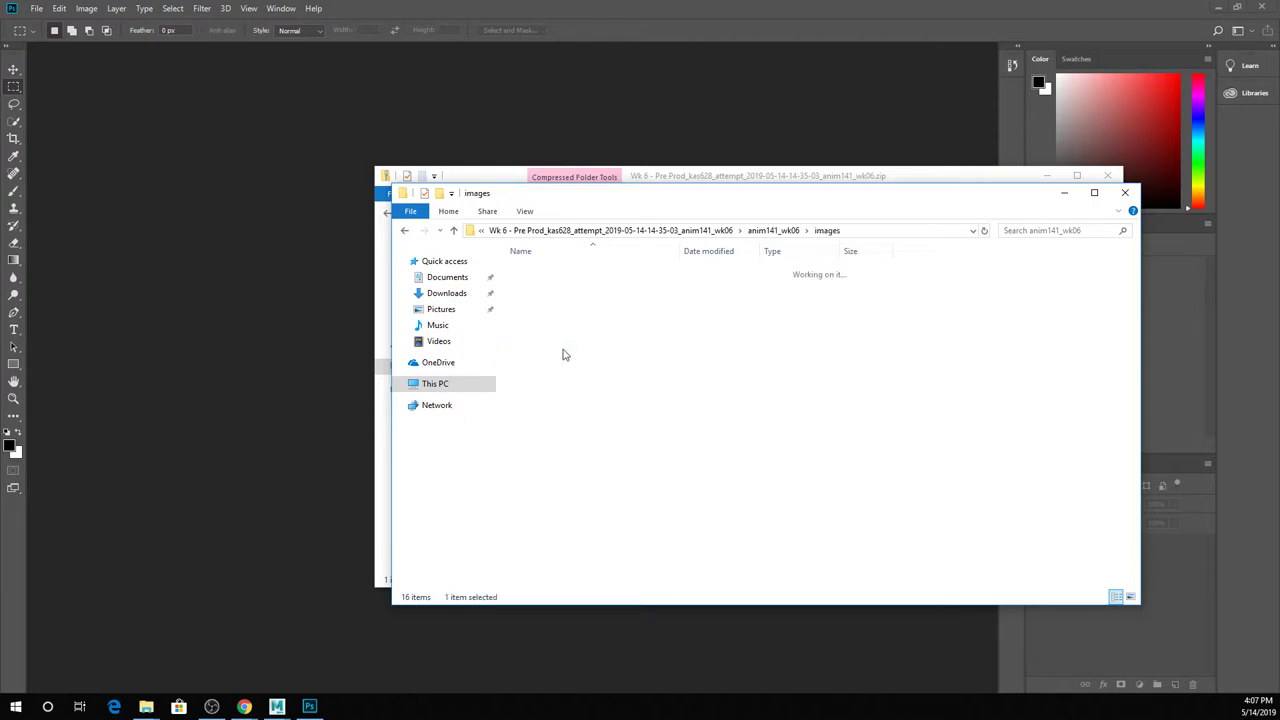
{"action": "left_click_drag", "start_coordinate": [598, 391], "coordinate": [778, 310]}
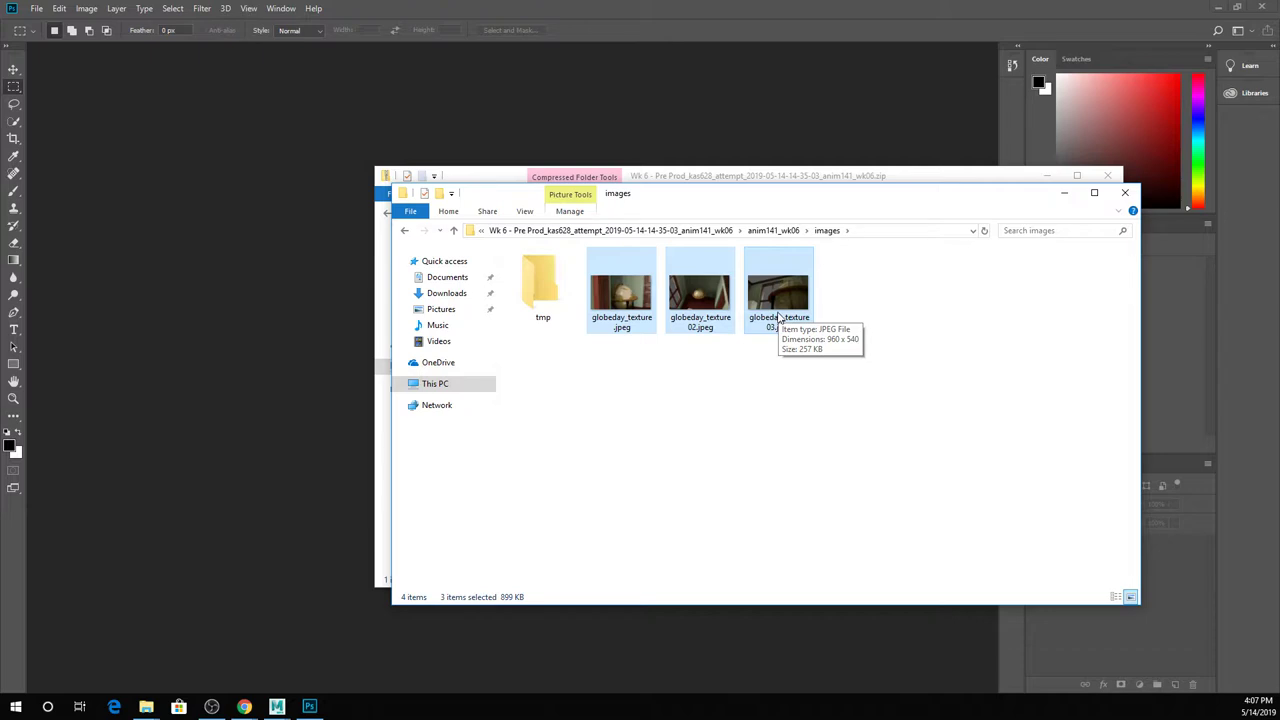
{"action": "double_click", "coordinate": [778, 300]}
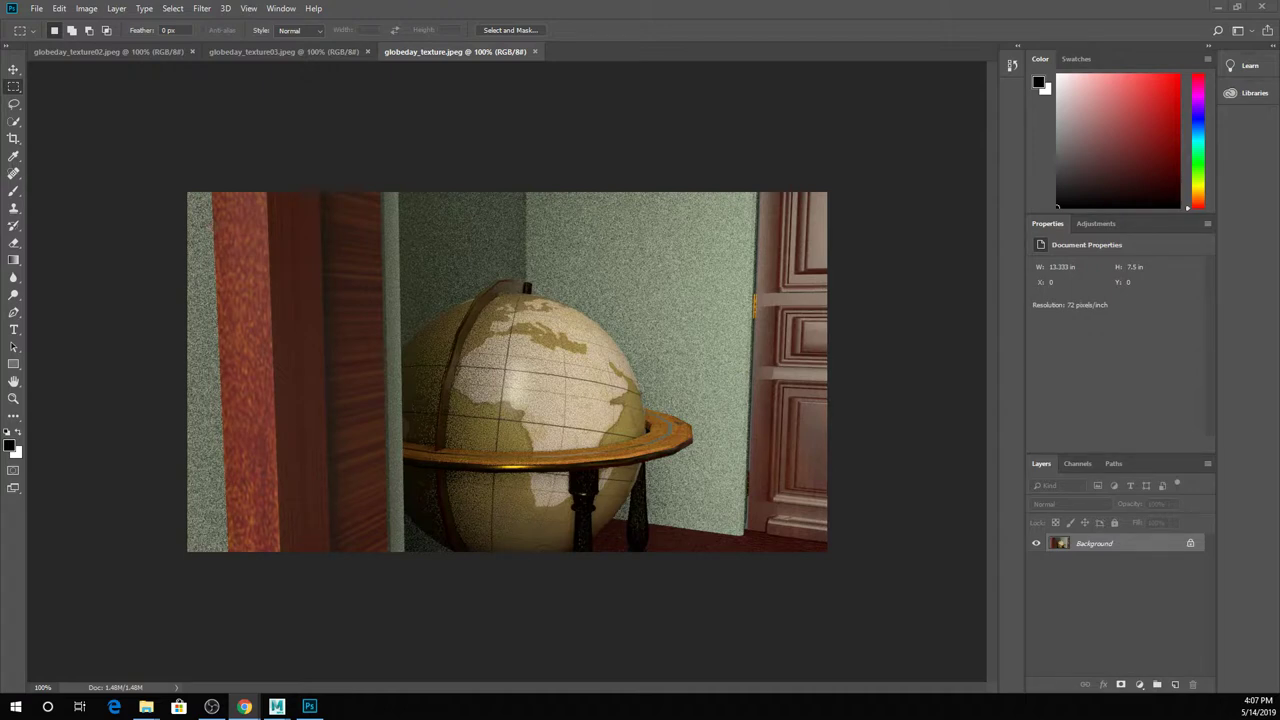
Switch to Chrome and read the Week 6 - Pre Prod 4, Hero Object document from its requirements down to the Long version section.
{"action": "left_click", "coordinate": [244, 707]}
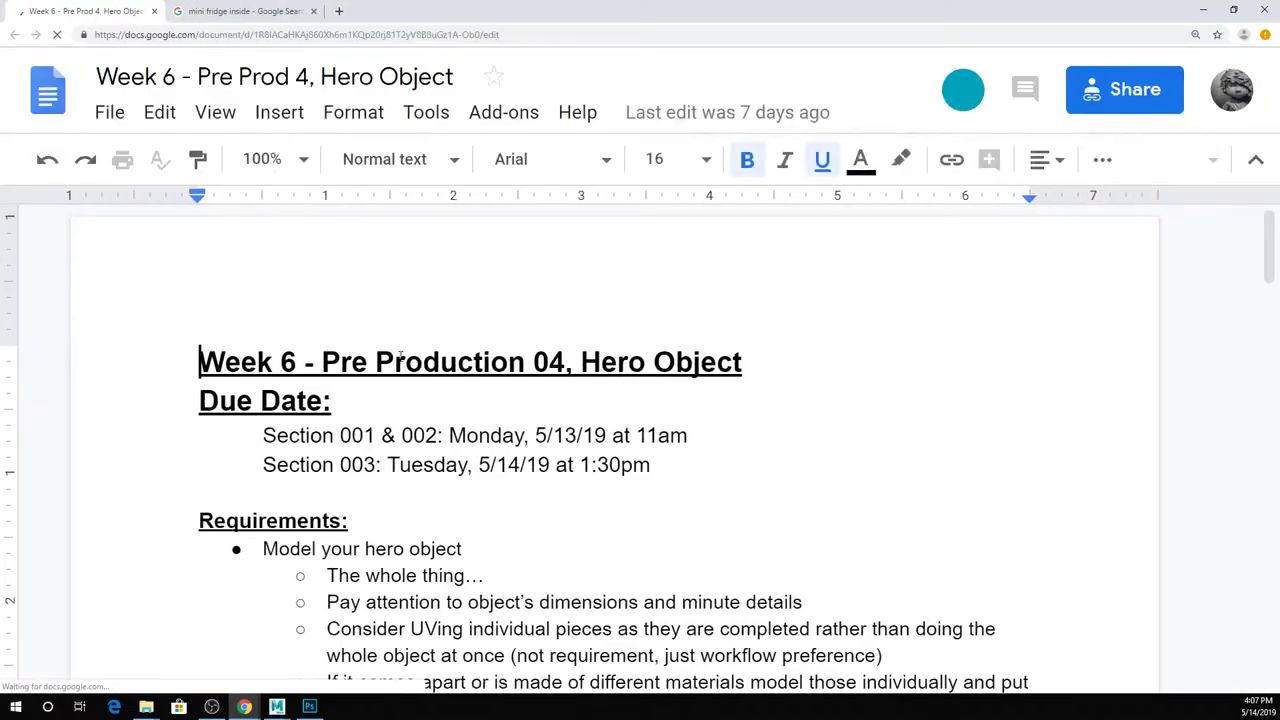
{"action": "scroll", "coordinate": [400, 357], "scroll_direction": "down", "scroll_amount": 2}
{"action": "scroll", "coordinate": [400, 357], "scroll_direction": "down", "scroll_amount": 1}
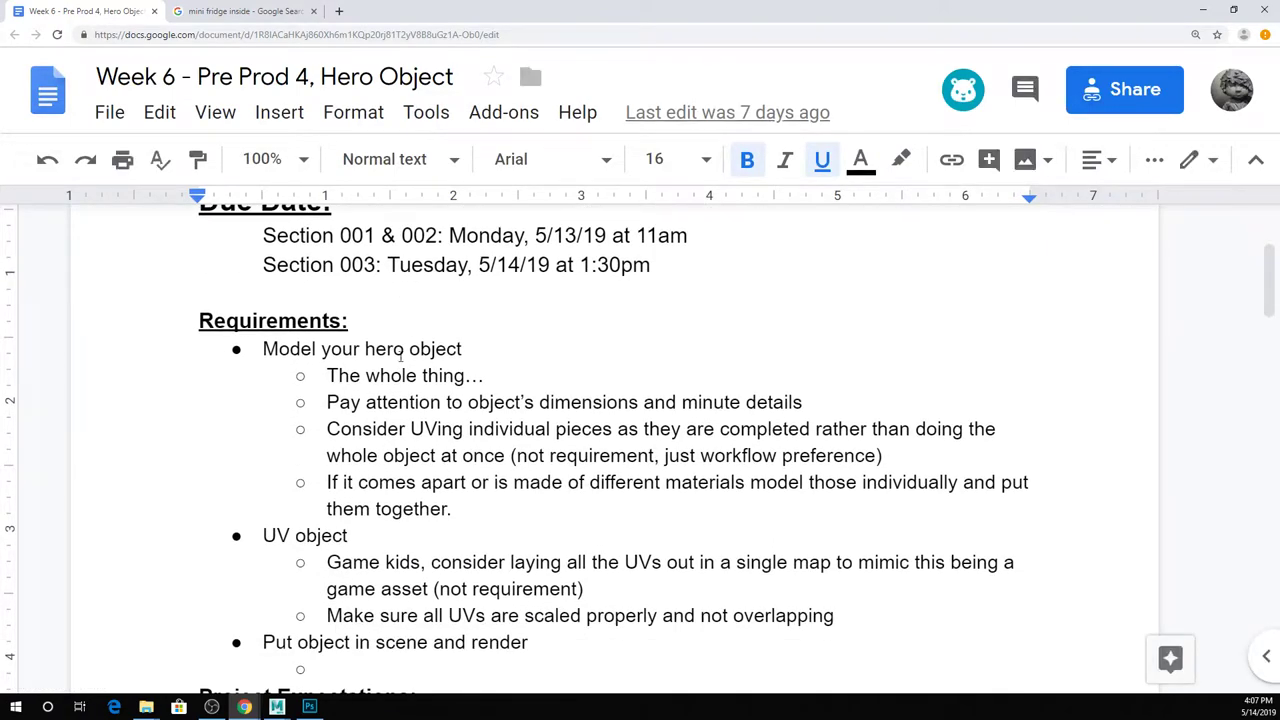
{"action": "scroll", "coordinate": [529, 415], "scroll_direction": "down", "scroll_amount": 3}
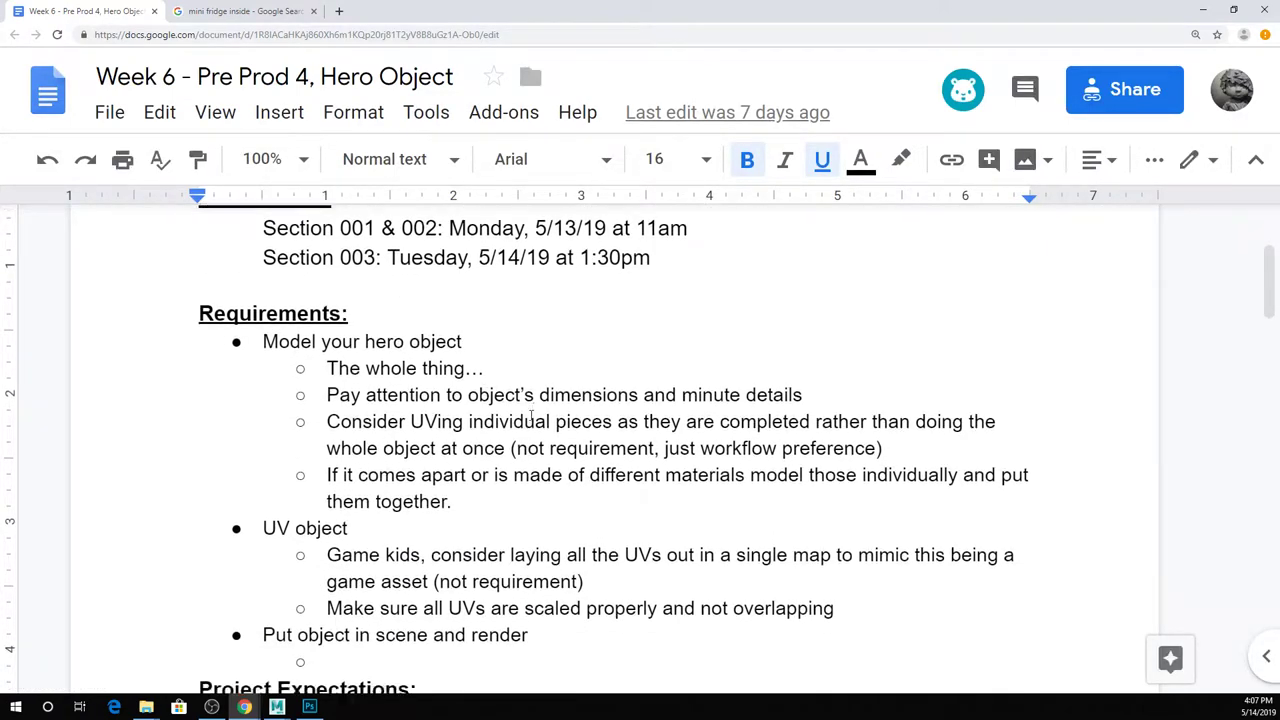
{"action": "scroll", "coordinate": [530, 415], "scroll_direction": "down", "scroll_amount": 1}
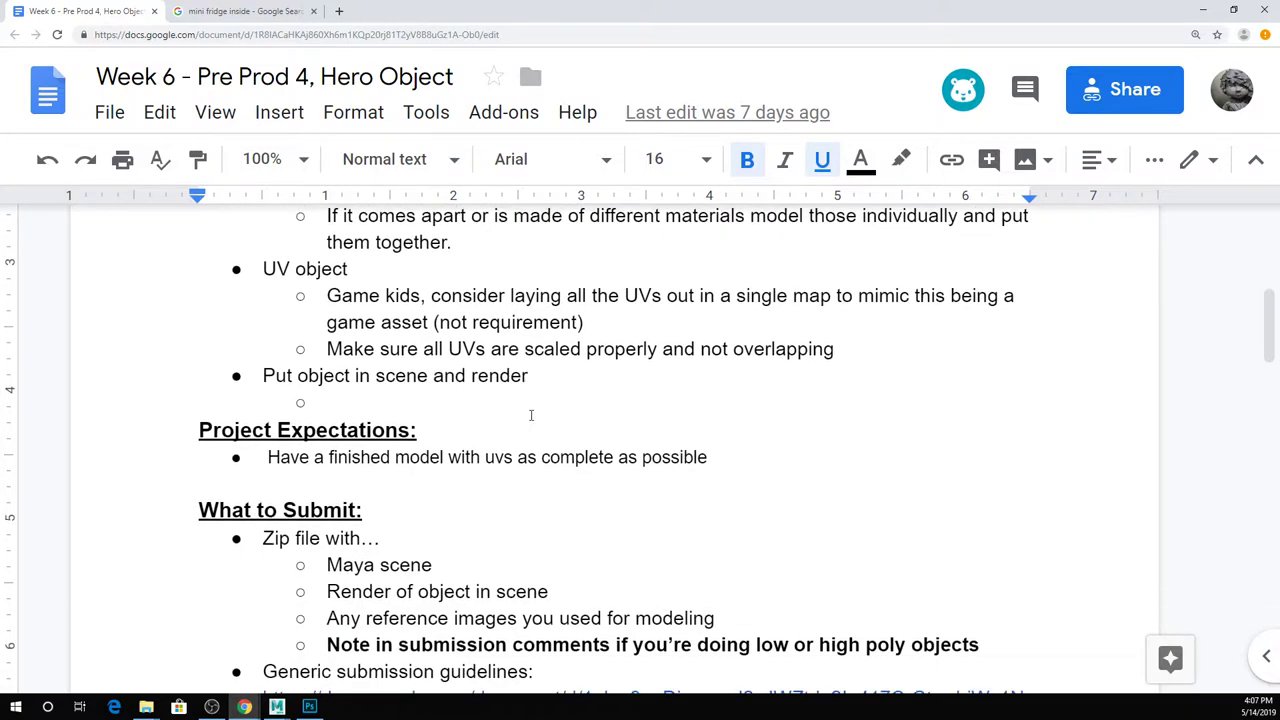
{"action": "scroll", "coordinate": [531, 415], "scroll_direction": "down", "scroll_amount": 8}
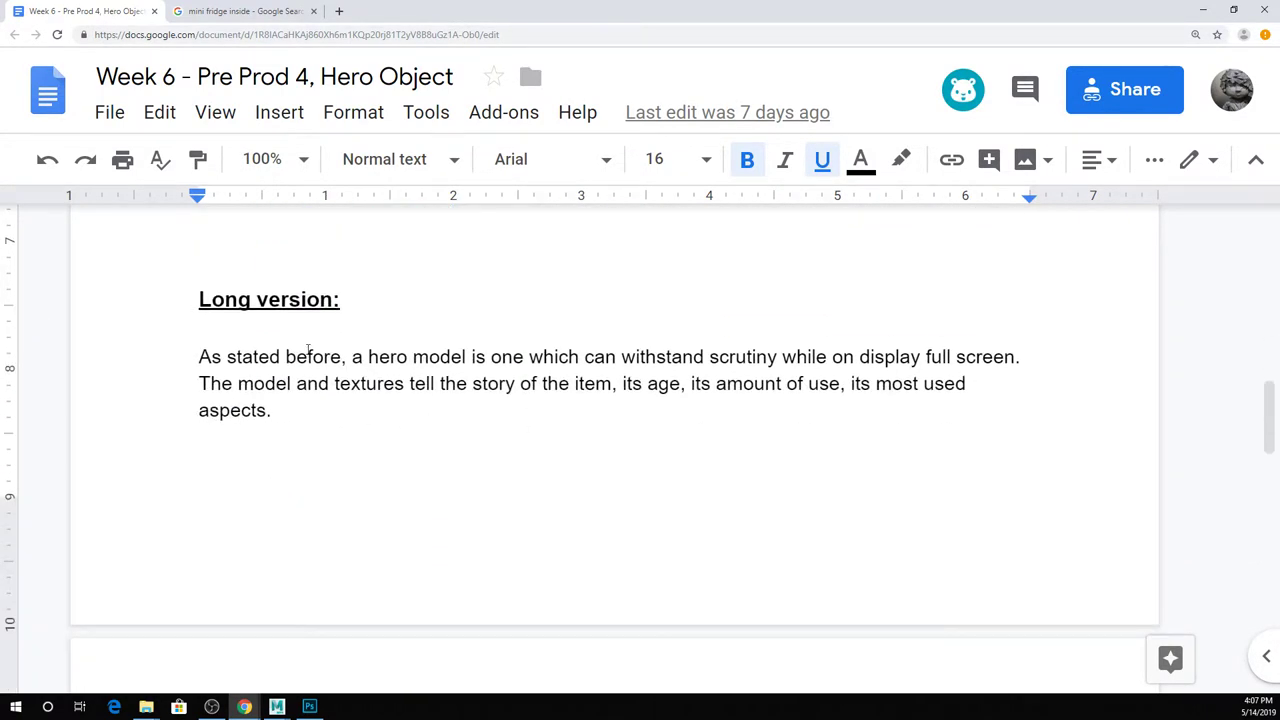
{"action": "scroll", "coordinate": [331, 414], "scroll_direction": "up", "scroll_amount": 2}
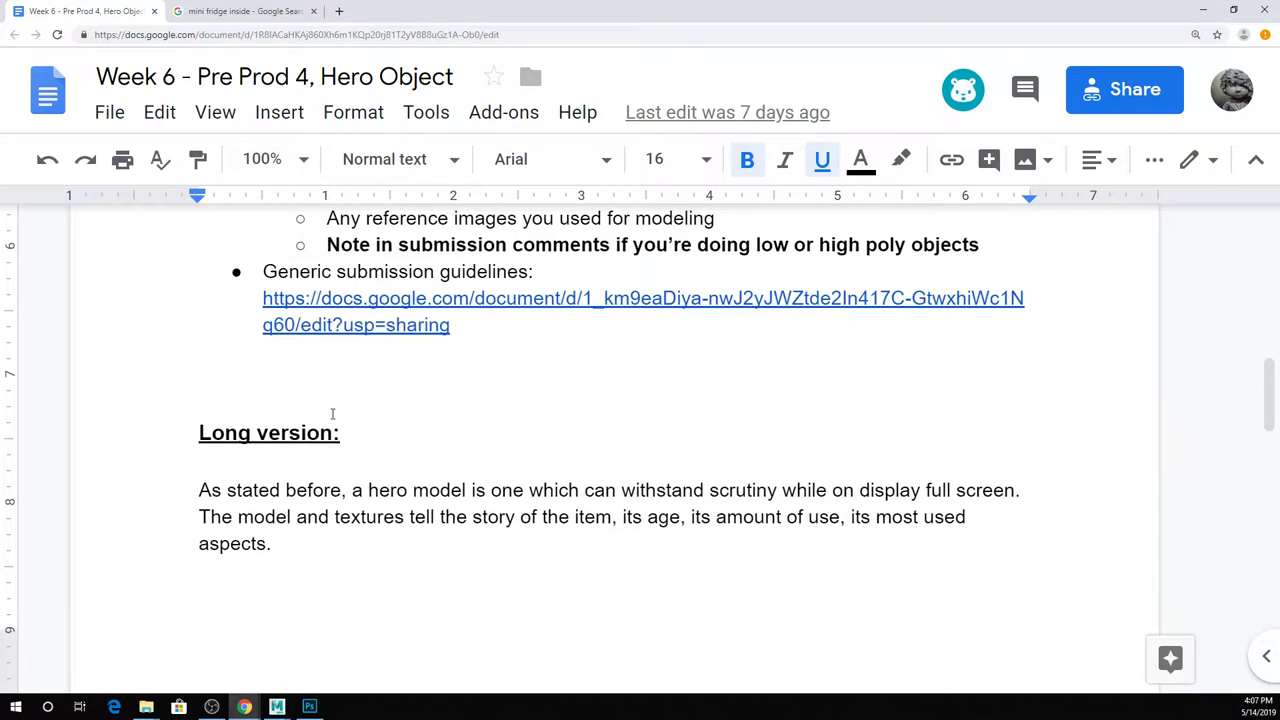
{"action": "double_click", "coordinate": [316, 389]}
{"action": "left_click", "coordinate": [315, 388]}
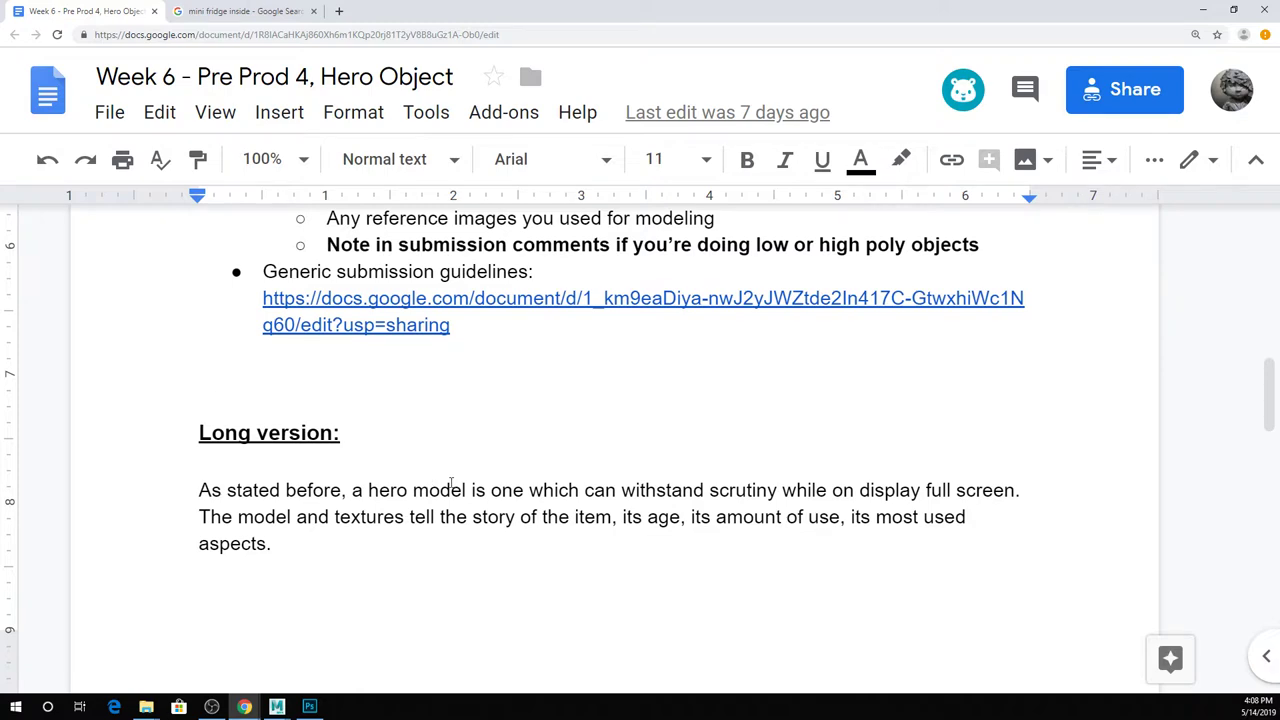
Review the assignment document again, highlighting the due date through submission sections and the paragraph about the week's texturing and sculpting goal.
{"action": "scroll", "coordinate": [431, 481], "scroll_direction": "up", "scroll_amount": 5}
{"action": "scroll", "coordinate": [532, 521], "scroll_direction": "up", "scroll_amount": 6}
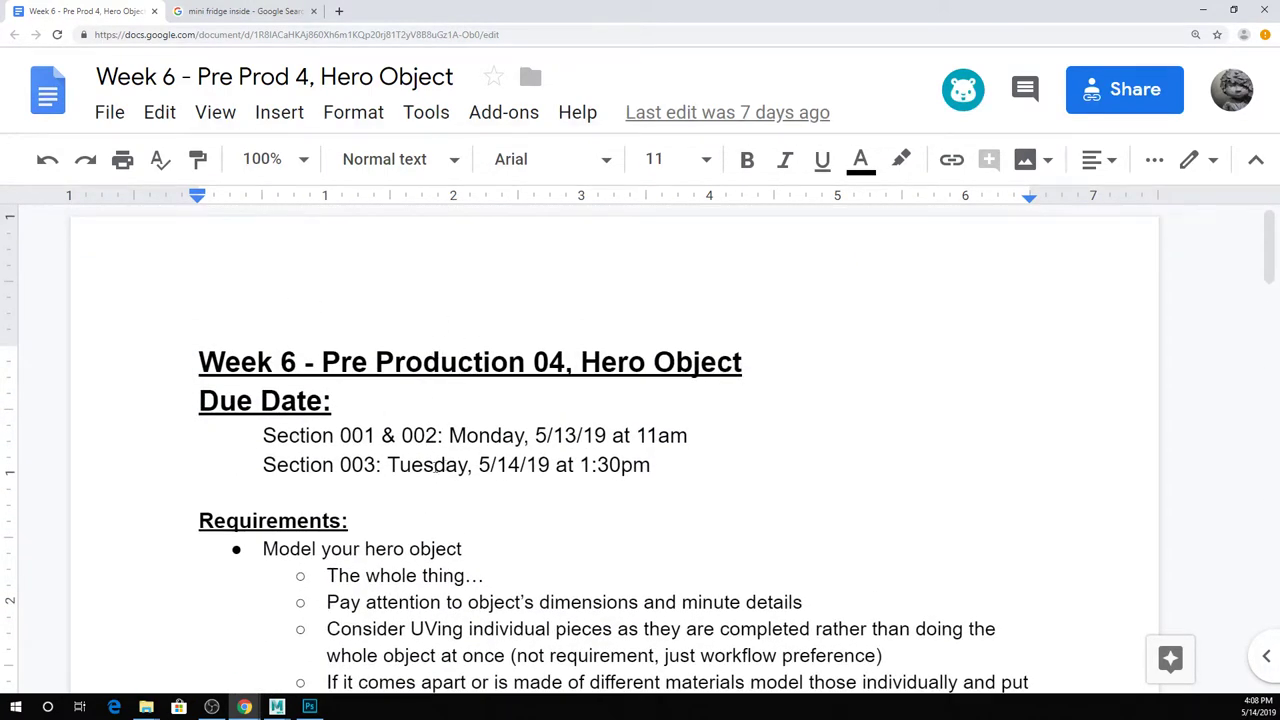
{"action": "scroll", "coordinate": [461, 519], "scroll_direction": "down", "scroll_amount": 2}
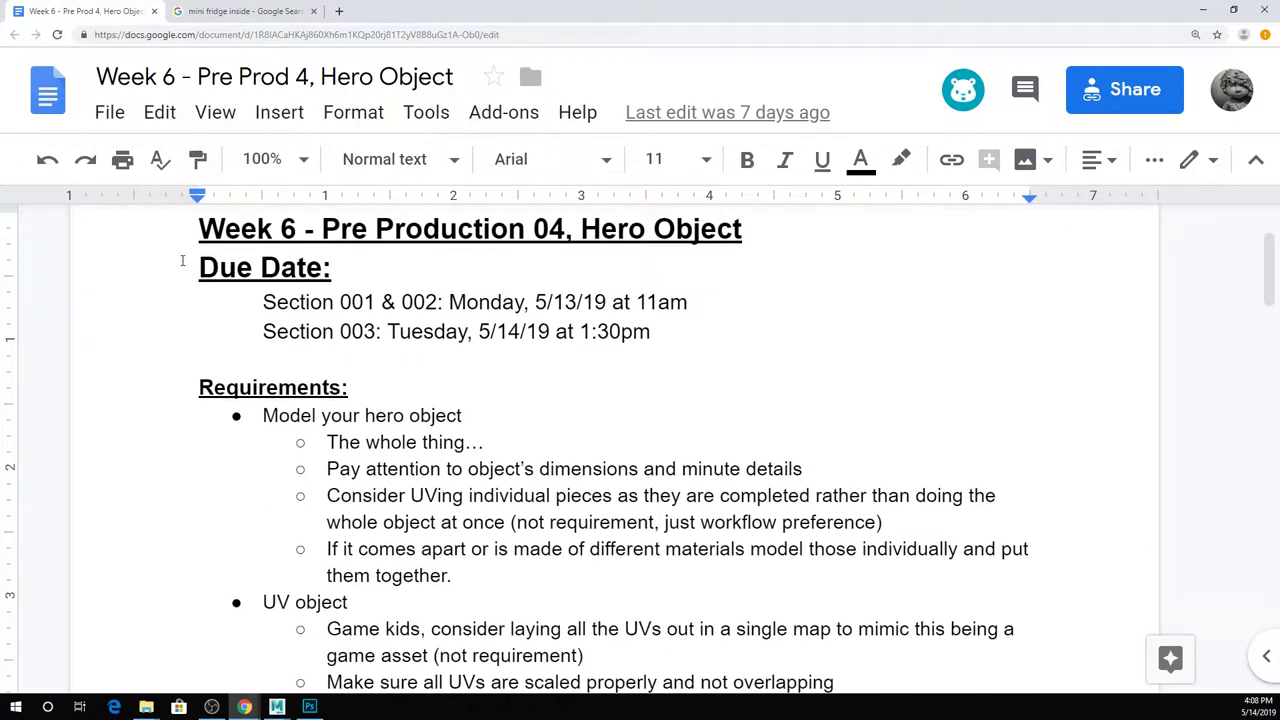
{"action": "left_click_drag", "start_coordinate": [183, 261], "coordinate": [729, 651]}
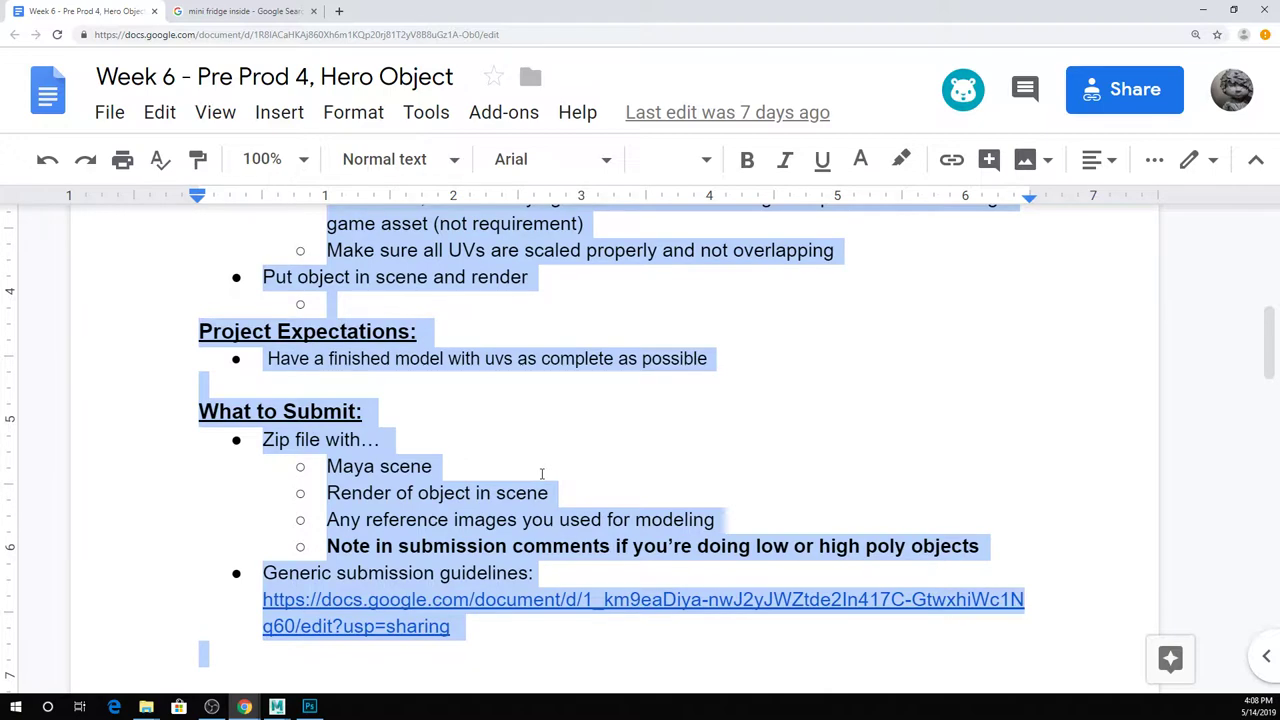
{"action": "left_click", "coordinate": [666, 373]}
{"action": "scroll", "coordinate": [663, 426], "scroll_direction": "down", "scroll_amount": 5}
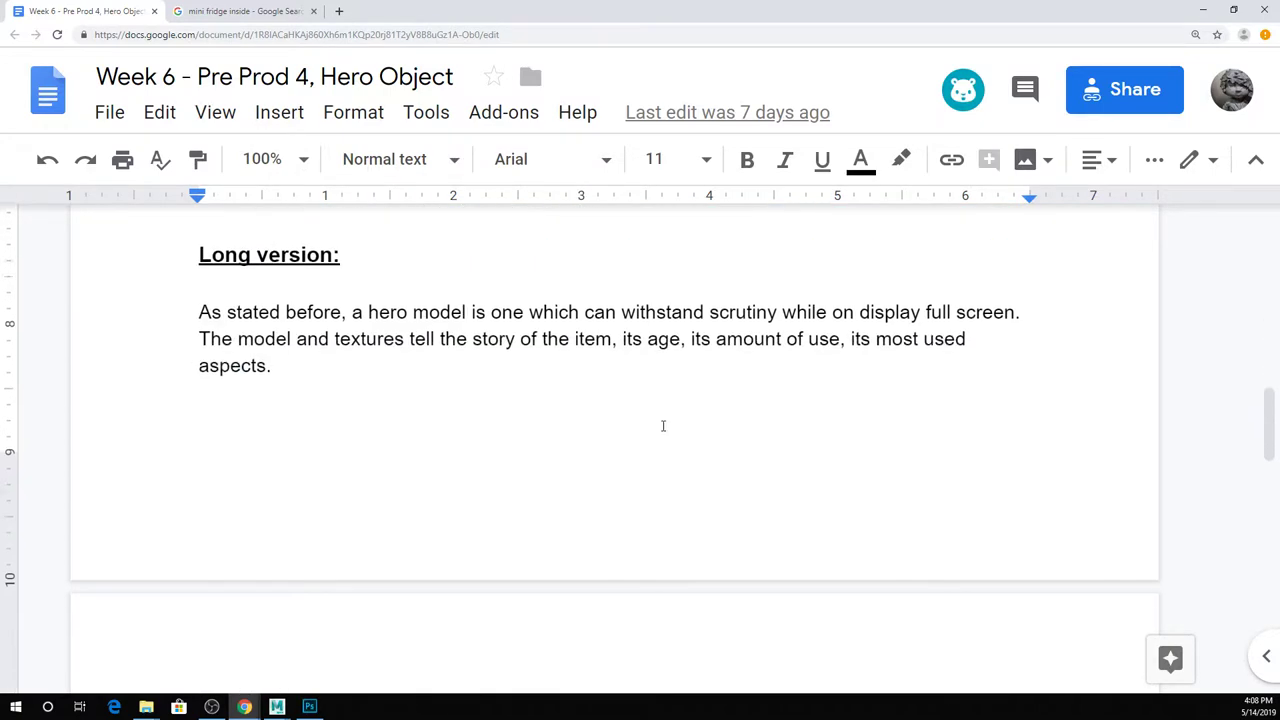
{"action": "scroll", "coordinate": [663, 426], "scroll_direction": "down", "scroll_amount": 3}
{"action": "left_click_drag", "start_coordinate": [727, 616], "coordinate": [594, 593]}
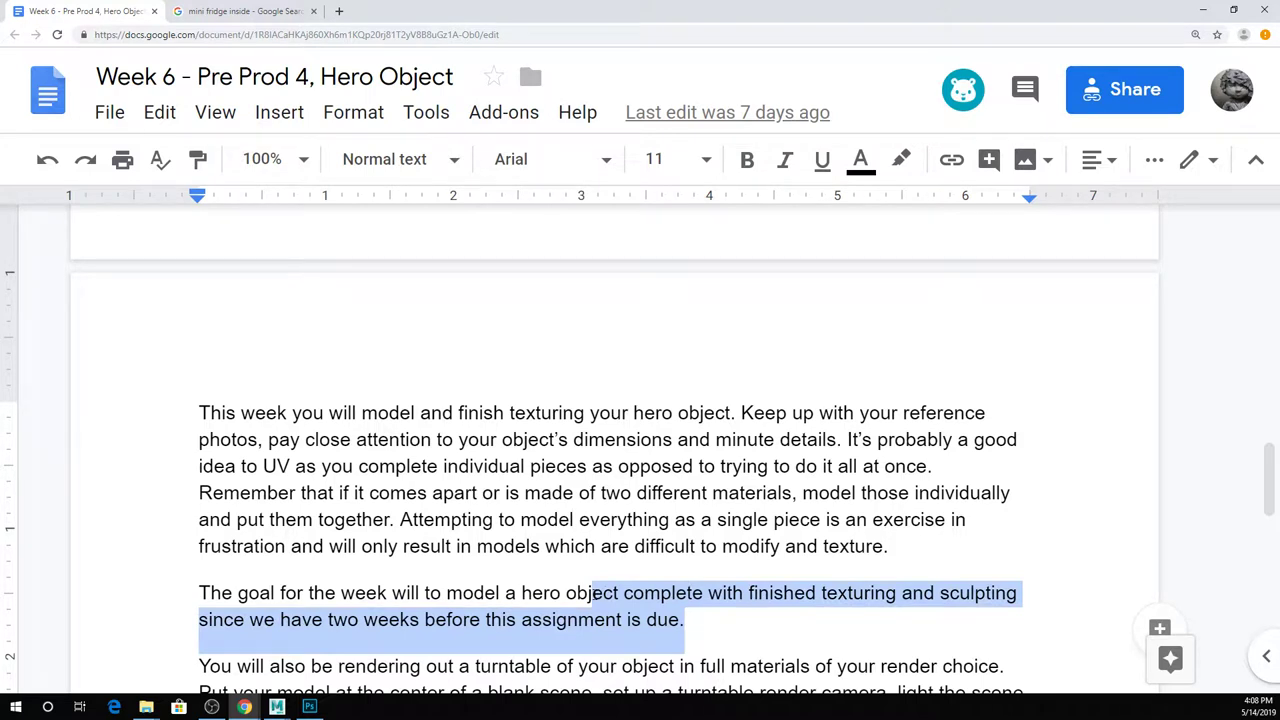
{"action": "left_click", "coordinate": [850, 629]}
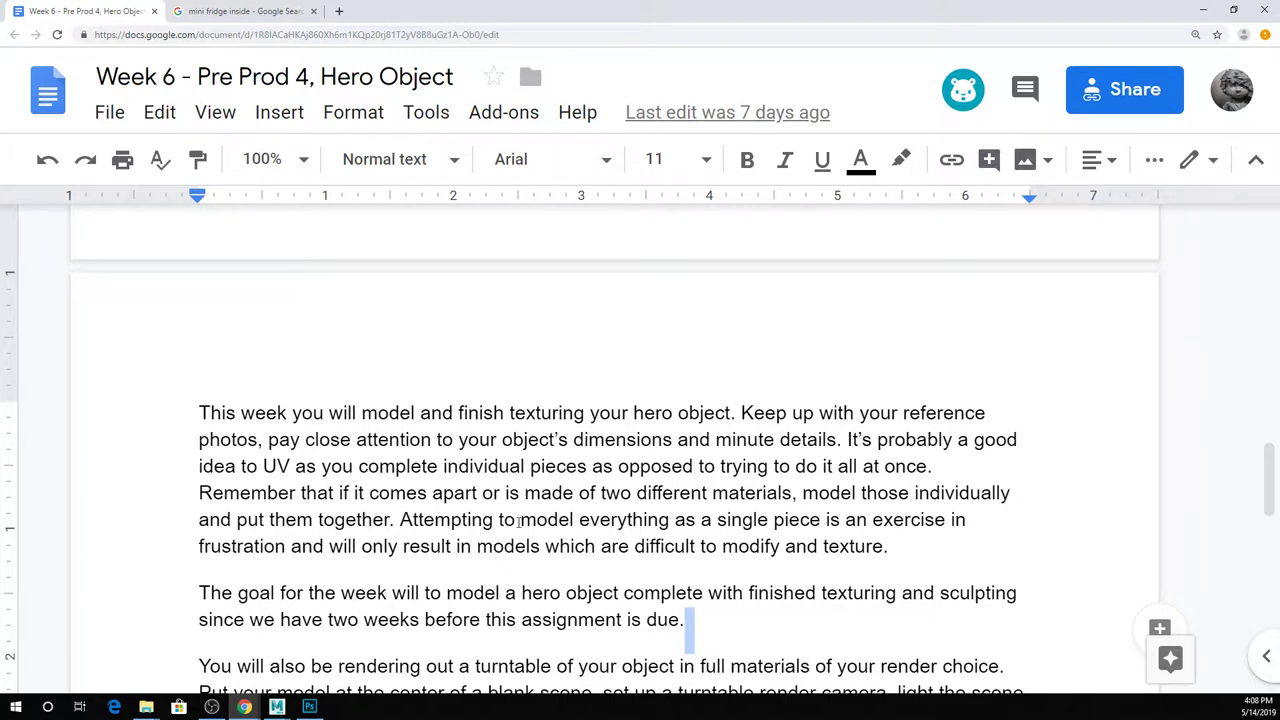
Close the mini fridge search page, return to Photoshop and compare the globeday_texture03, globeday_texture02 and globeday_texture renders.
{"action": "left_click", "coordinate": [314, 12]}
{"action": "left_click", "coordinate": [1203, 9]}
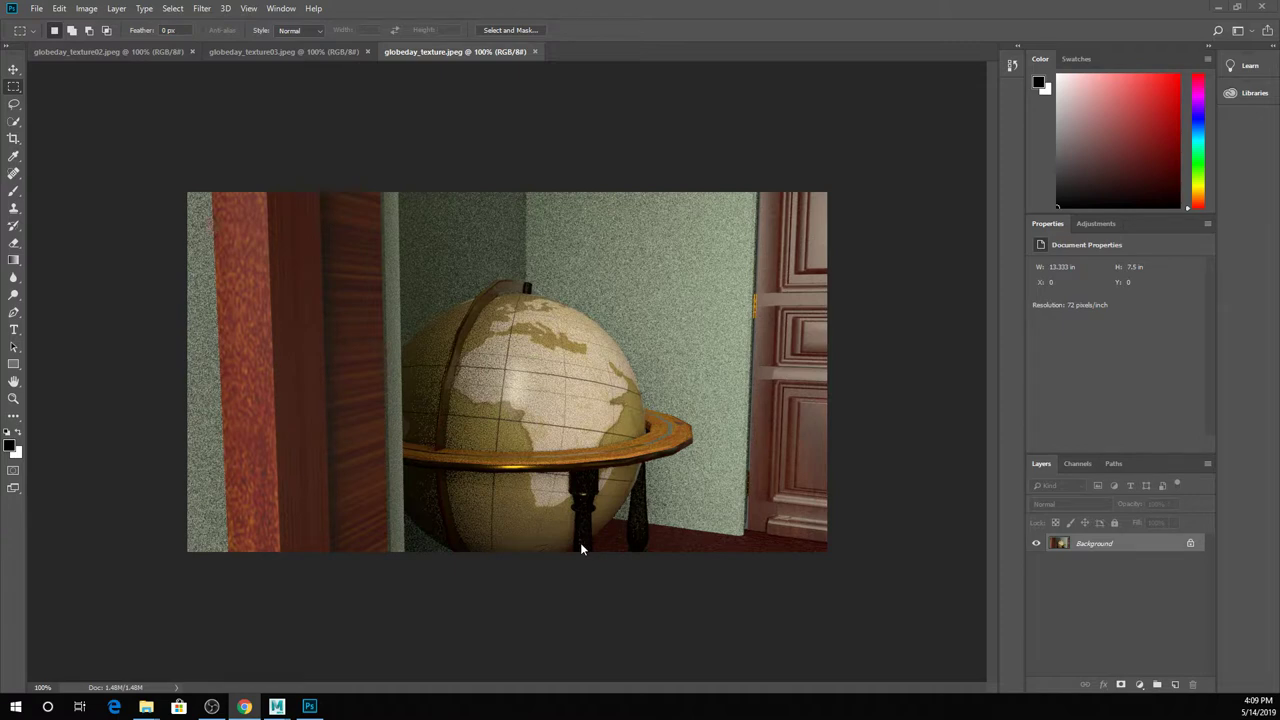
{"action": "left_click", "coordinate": [266, 52]}
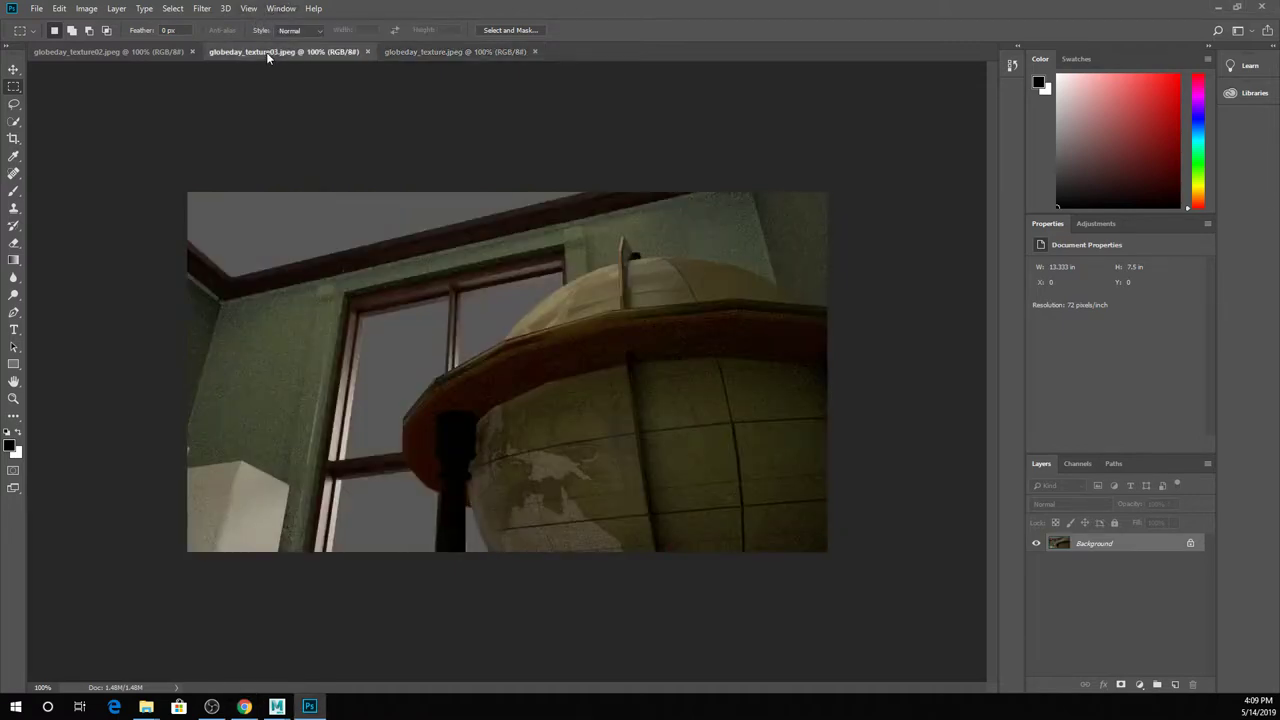
{"action": "left_click", "coordinate": [116, 52]}
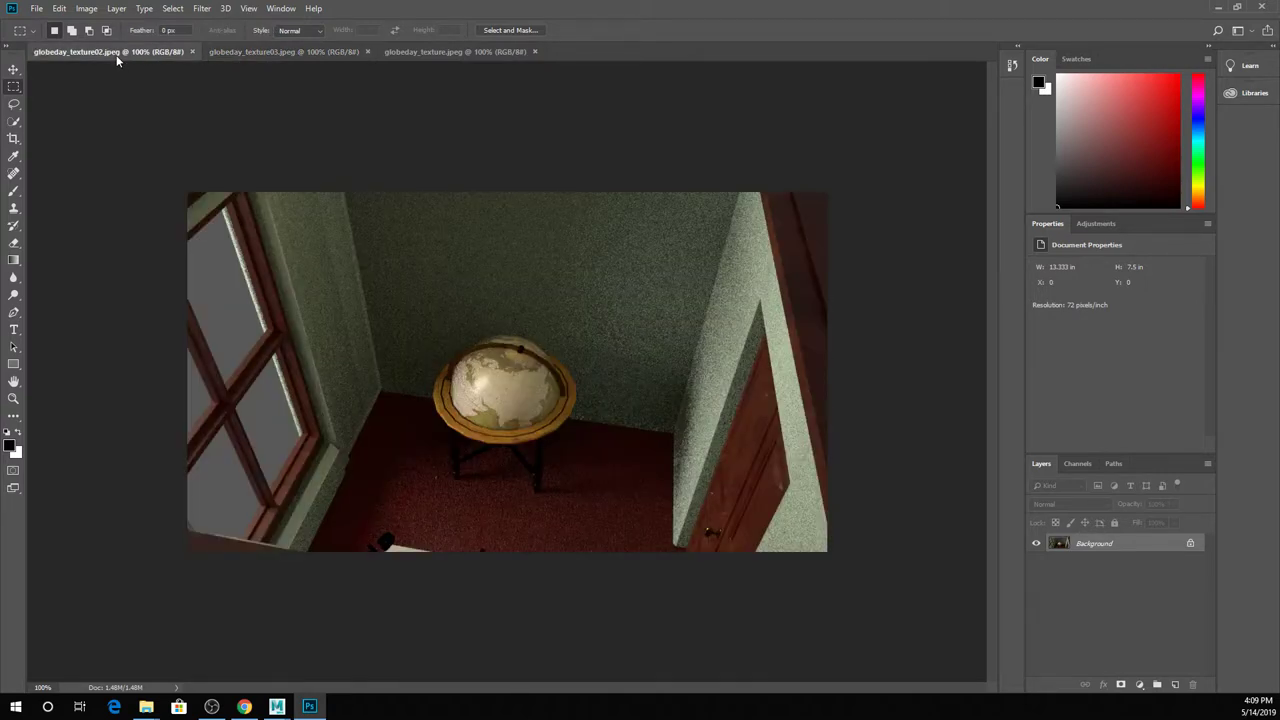
{"action": "left_click", "coordinate": [282, 52]}
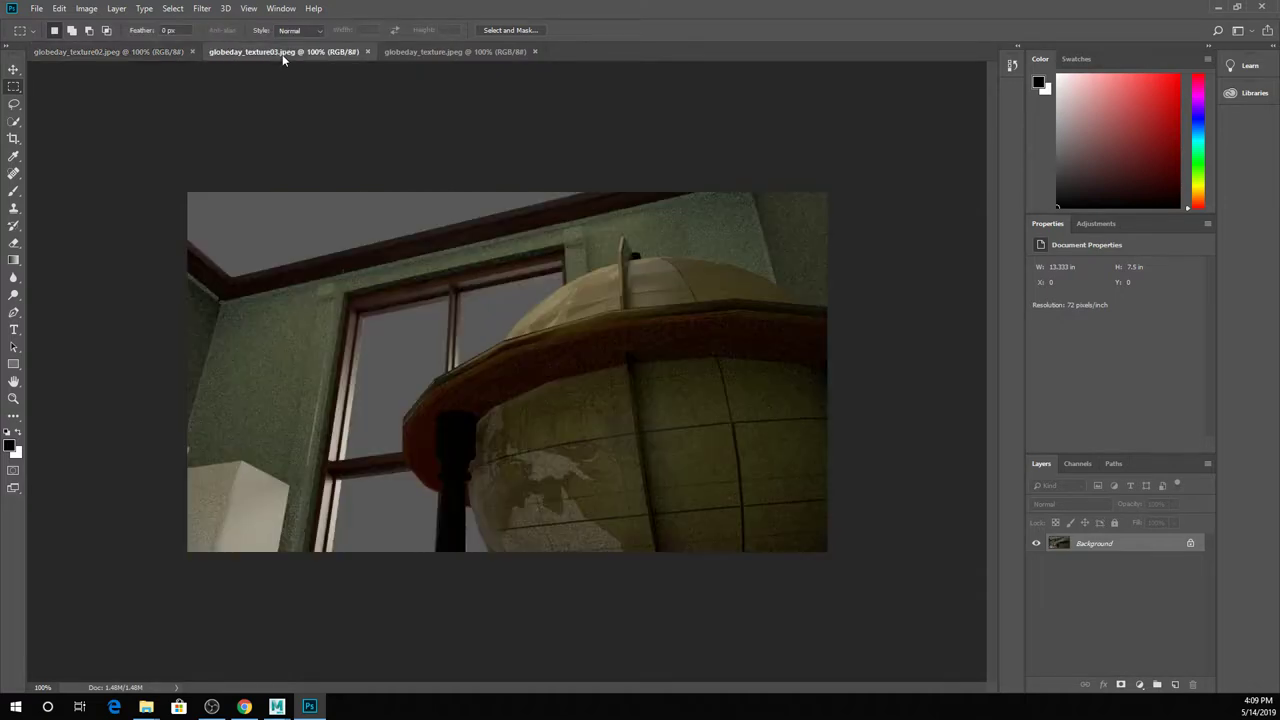
{"action": "left_click", "coordinate": [422, 53]}
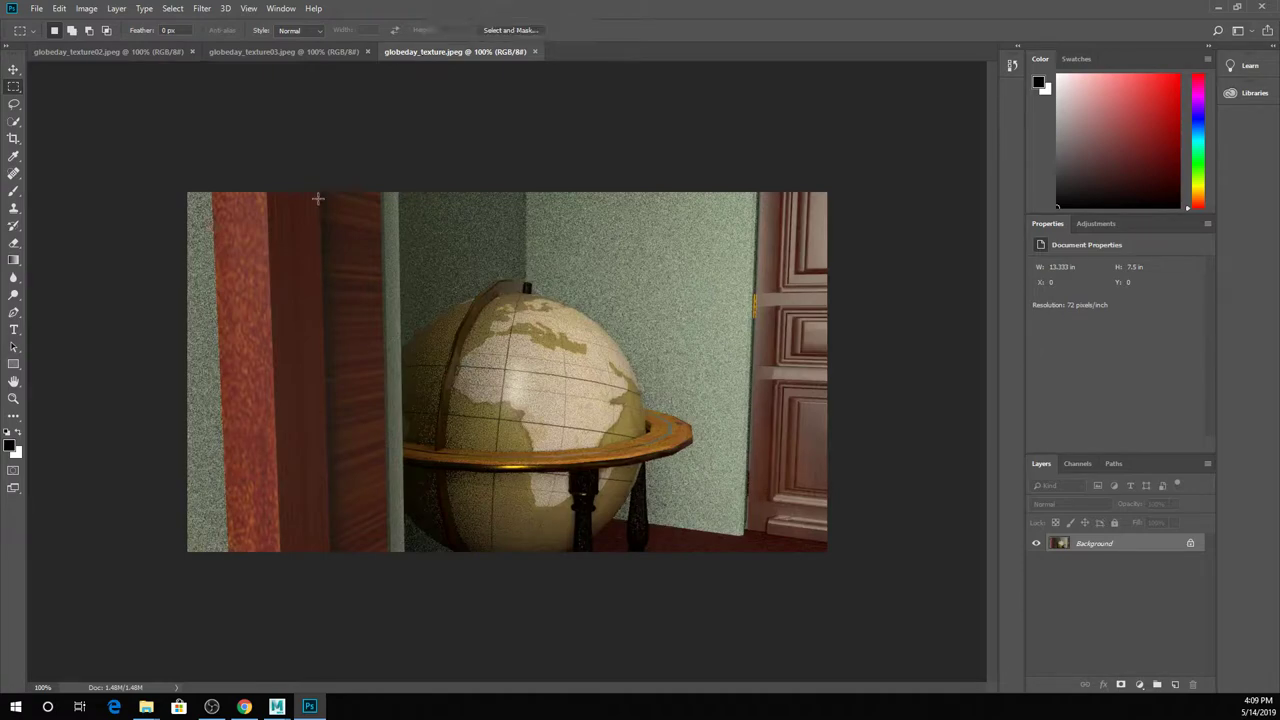
Return to the submission in File Explorer and open the Globe folder inside anim141_wk06's sourceimages folder.
{"action": "mouse_move", "coordinate": [146, 707]}
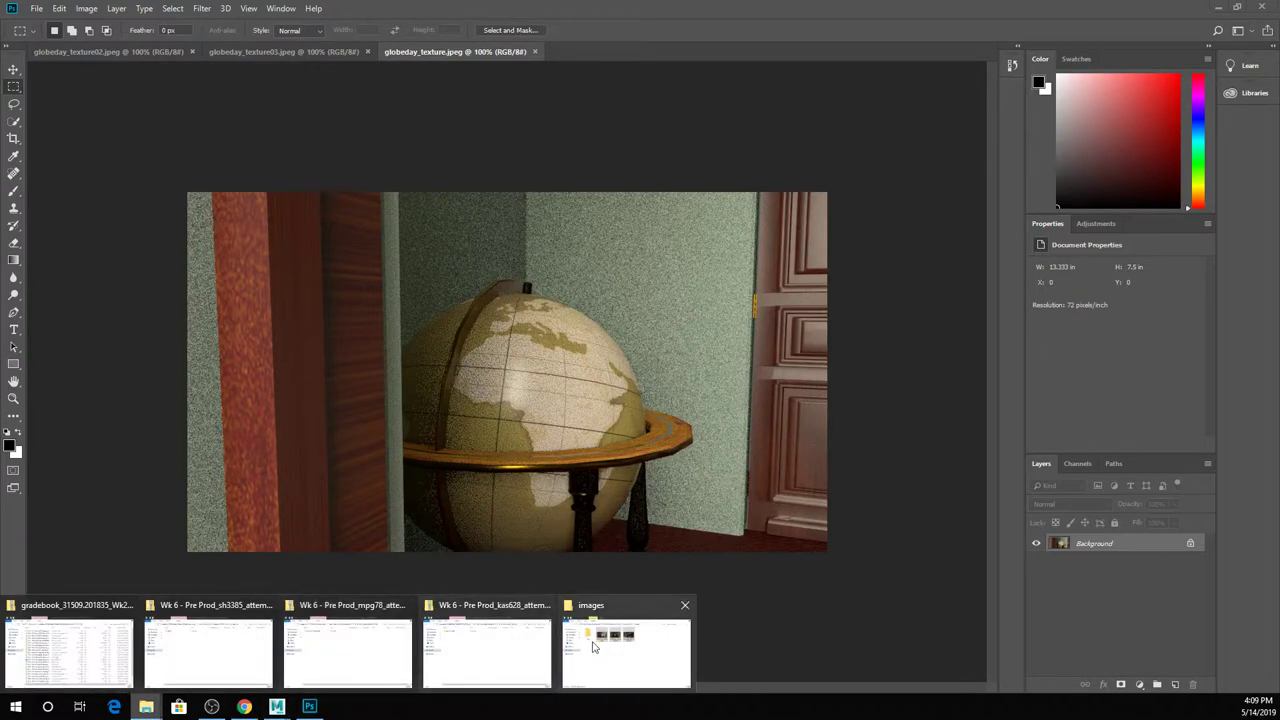
{"action": "left_click", "coordinate": [595, 647]}
{"action": "left_click", "coordinate": [763, 231]}
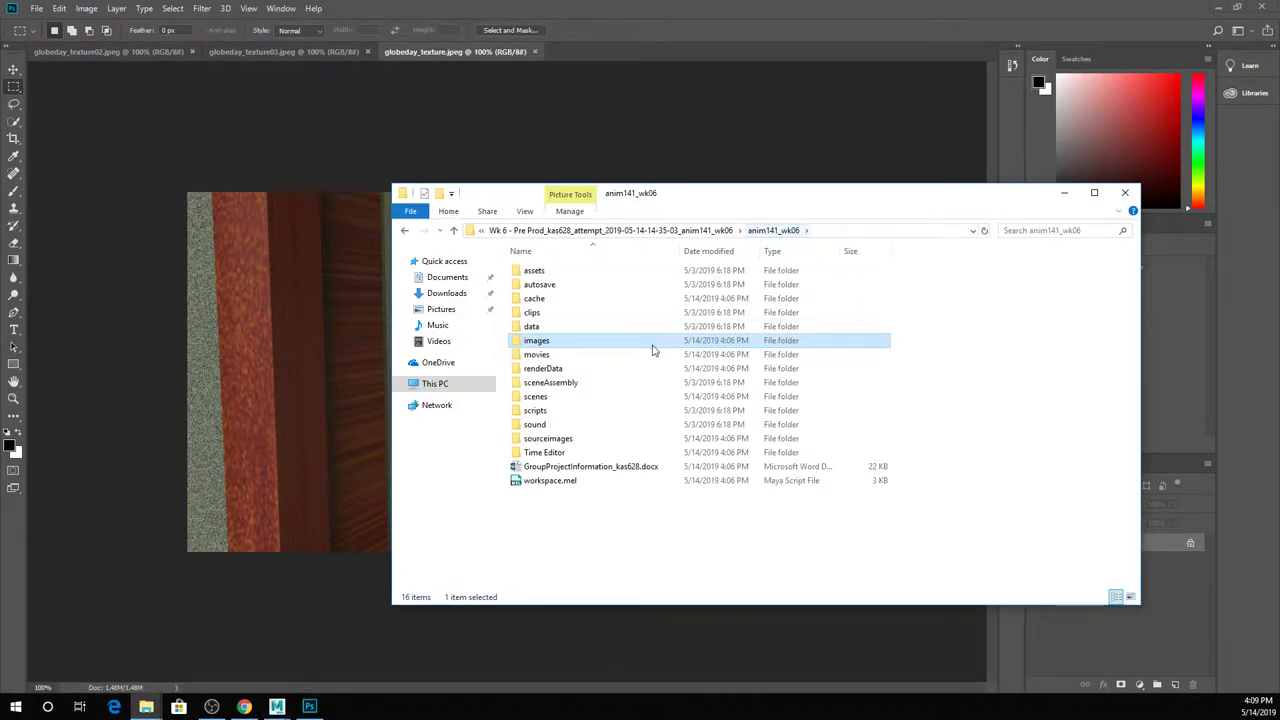
{"action": "double_click", "coordinate": [573, 442]}
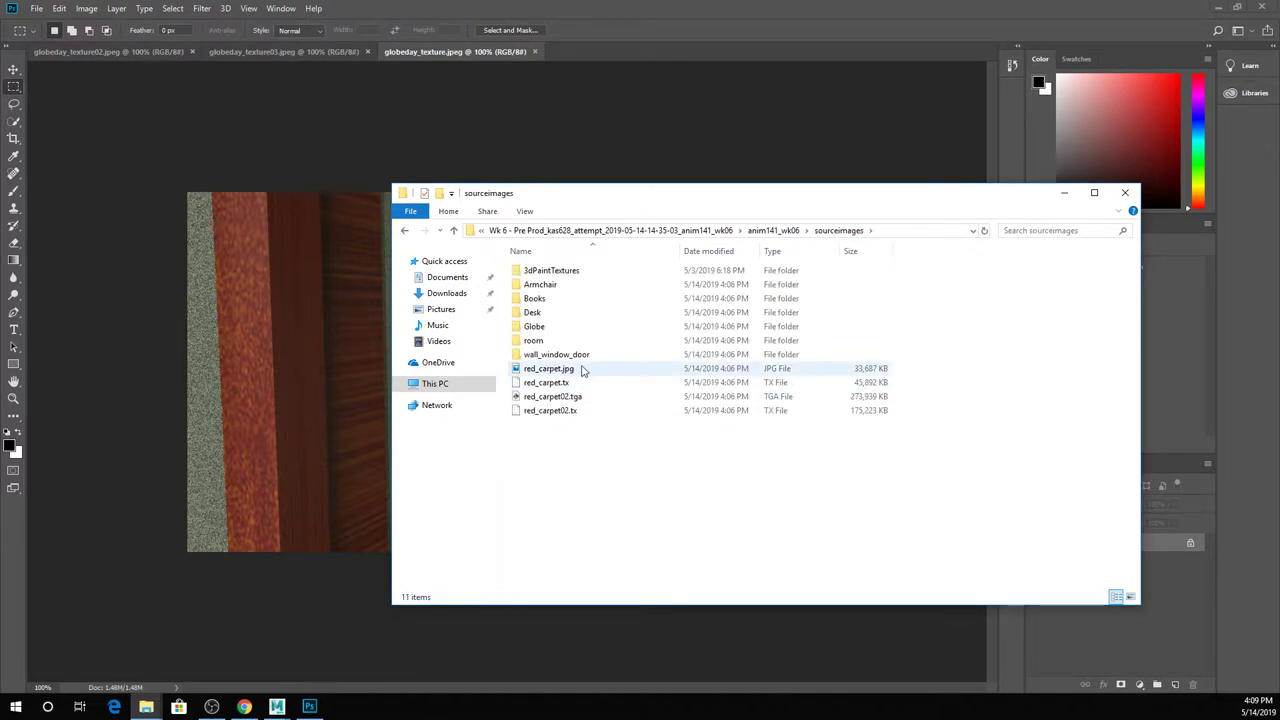
{"action": "double_click", "coordinate": [574, 328]}
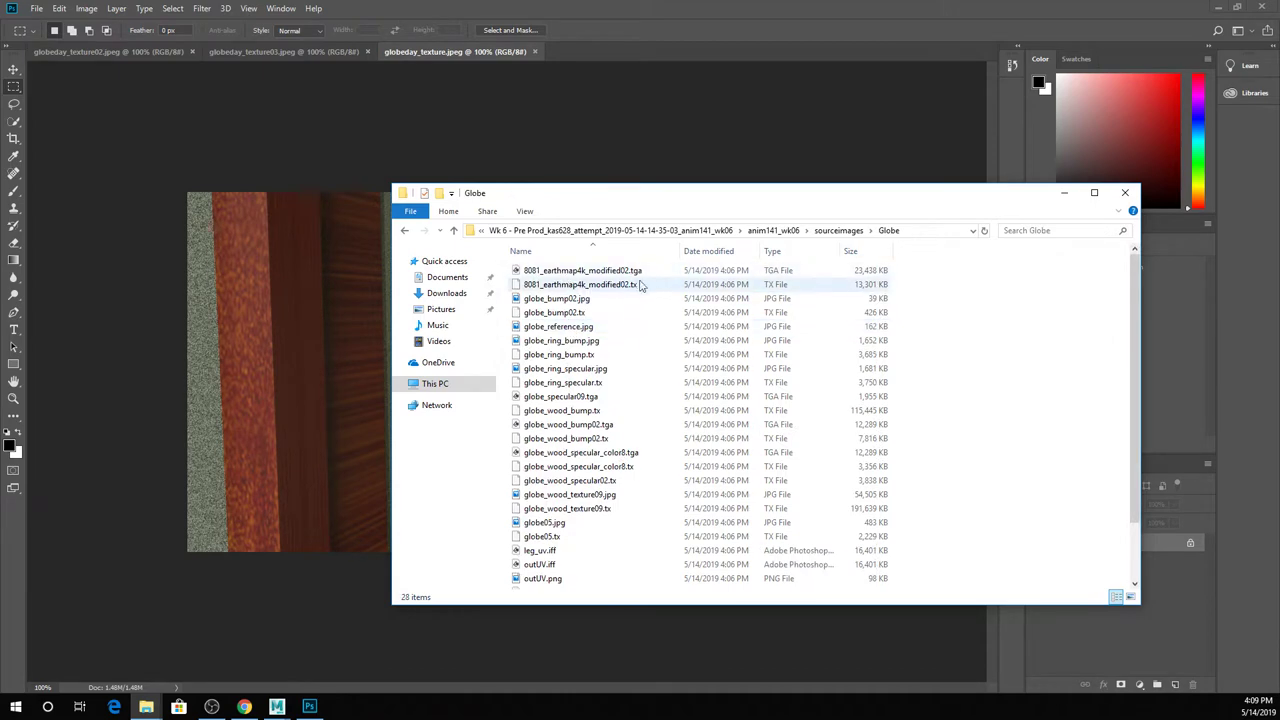
Show the Globe folder's files as extra large icons in a maximized window and look through the textures.
{"action": "left_click", "coordinate": [525, 211]}
{"action": "left_click", "coordinate": [555, 230]}
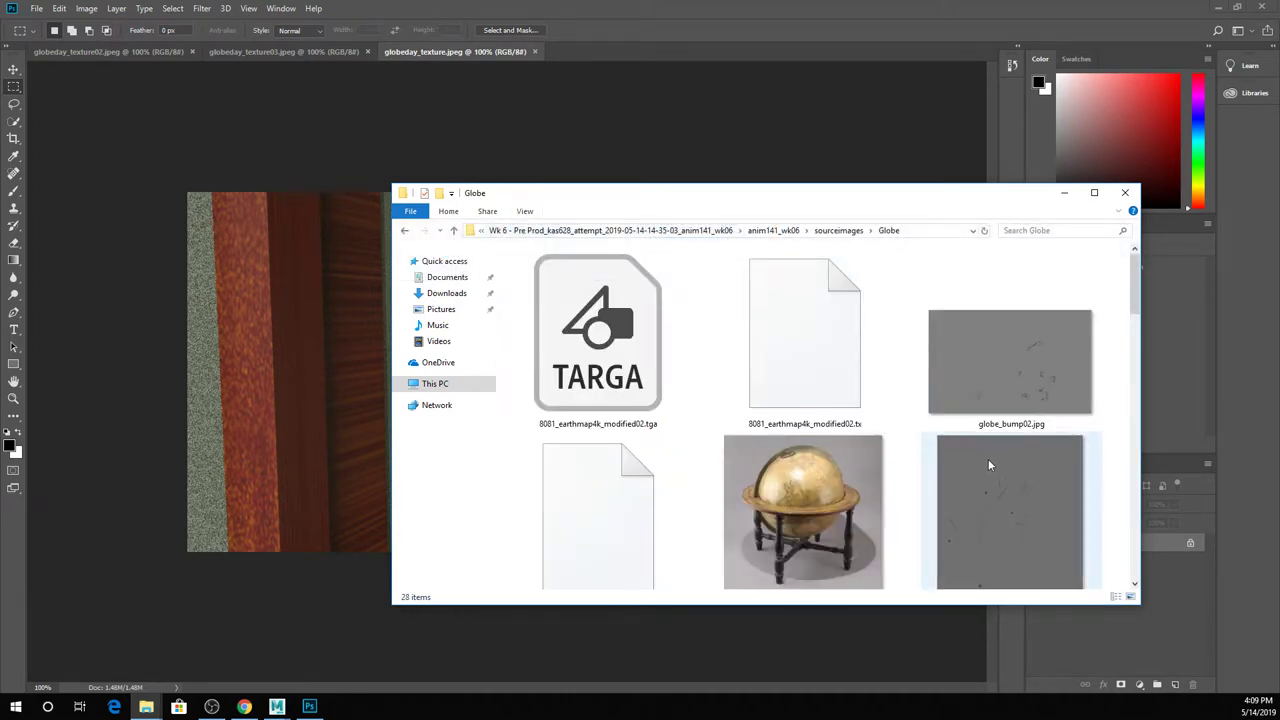
{"action": "scroll", "coordinate": [1034, 471], "scroll_direction": "down", "scroll_amount": 10}
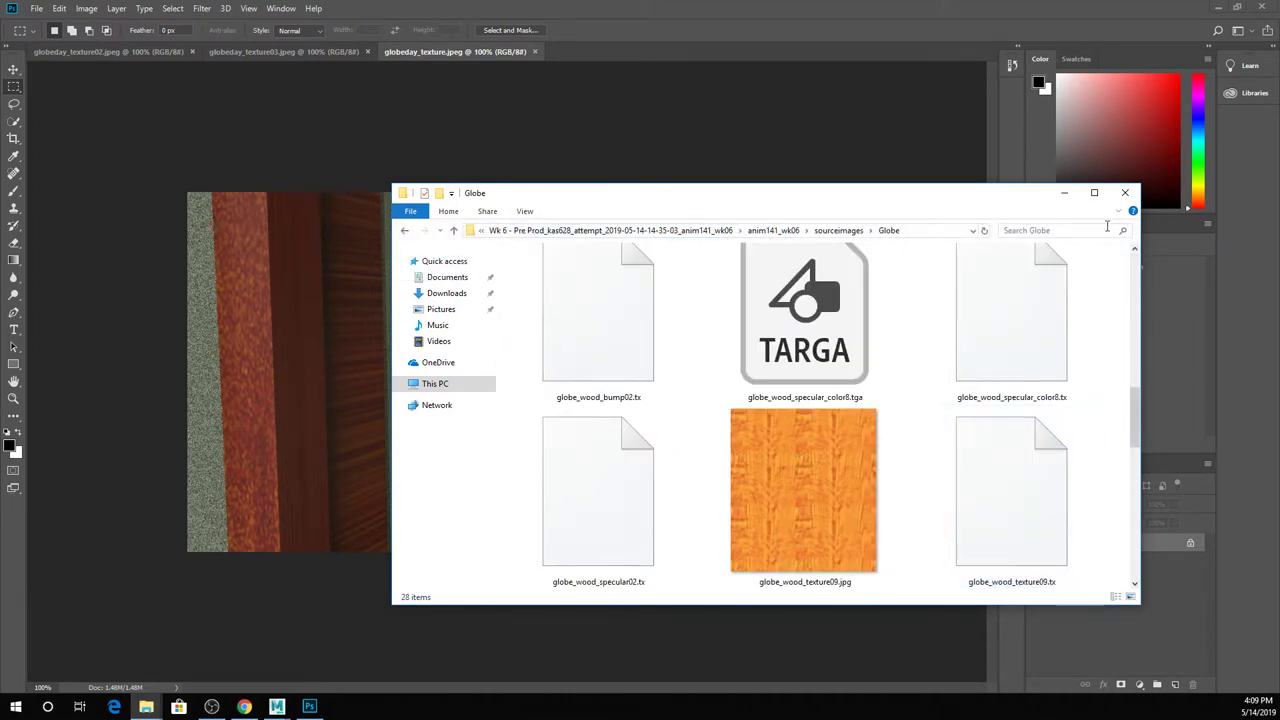
{"action": "left_click", "coordinate": [1094, 192]}
{"action": "scroll", "coordinate": [243, 471], "scroll_direction": "up", "scroll_amount": 3}
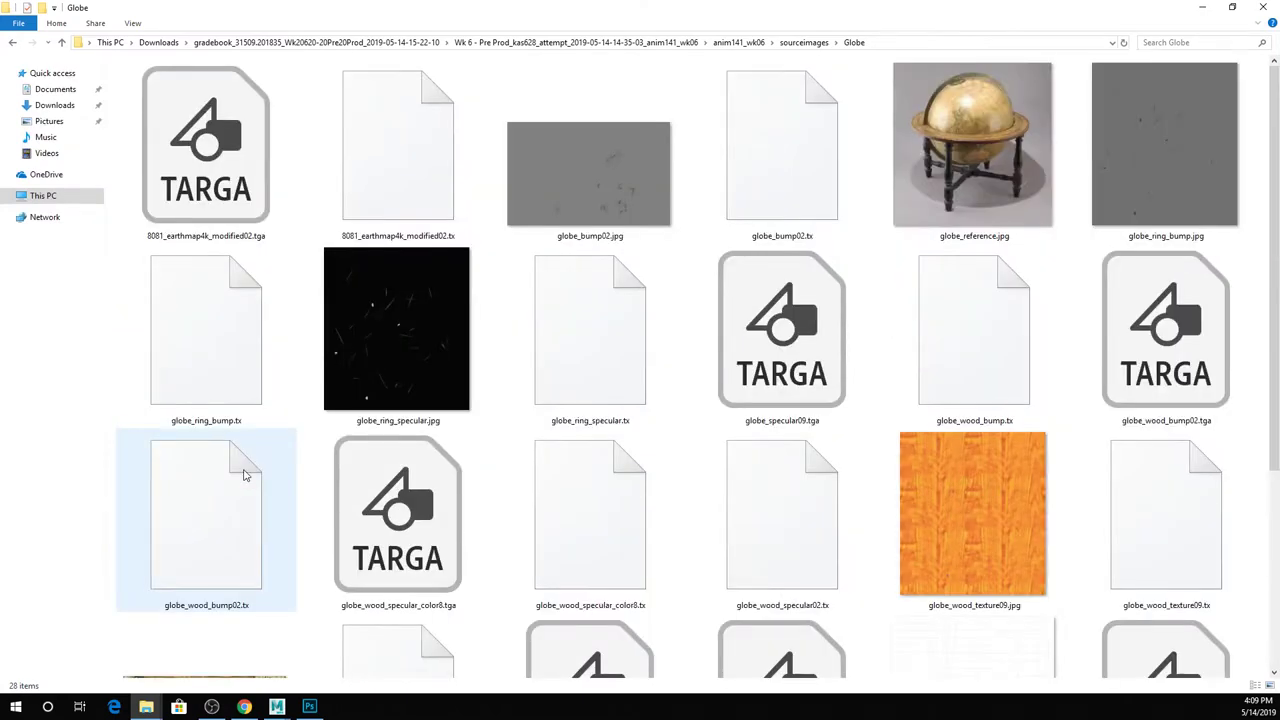
Place globe05.jpg from the Globe folder into the globeday_texture.jpeg document in Photoshop, then hide its layer.
{"action": "scroll", "coordinate": [500, 480], "scroll_direction": "down", "scroll_amount": 3}
{"action": "left_click", "coordinate": [238, 451]}
{"action": "left_click_drag", "start_coordinate": [238, 451], "coordinate": [580, 435]}
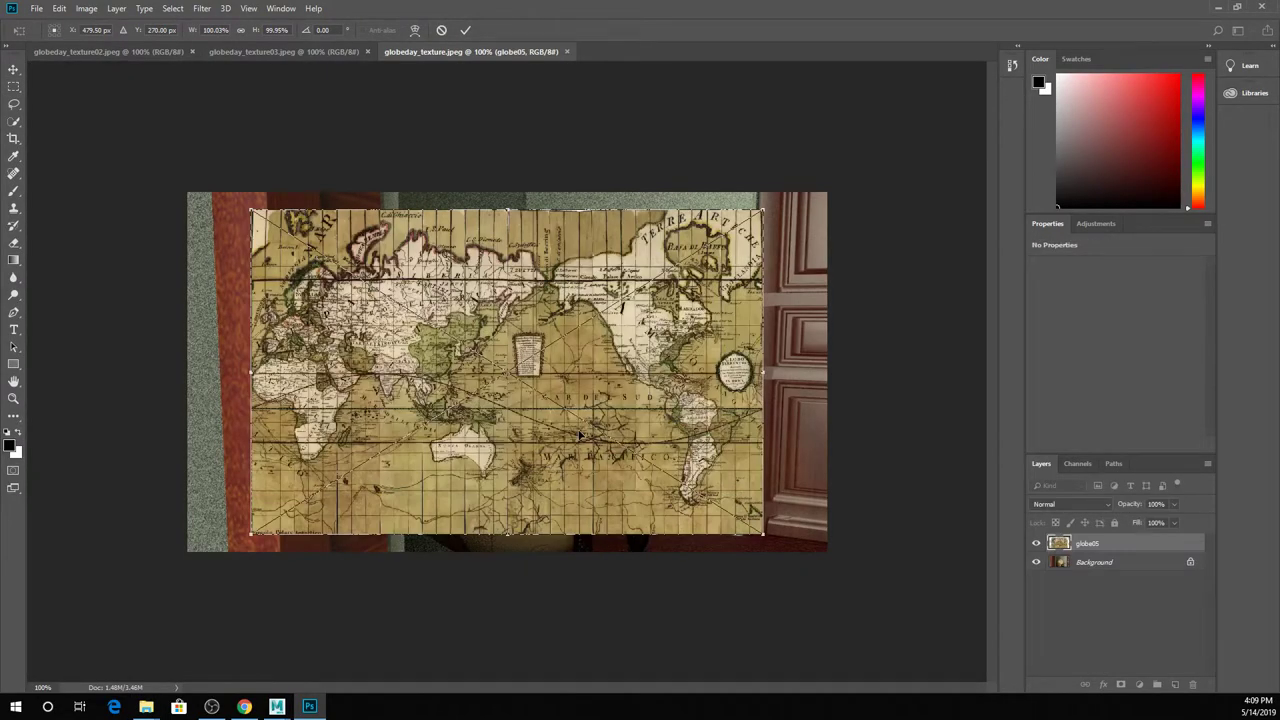
{"action": "key", "text": "Return"}
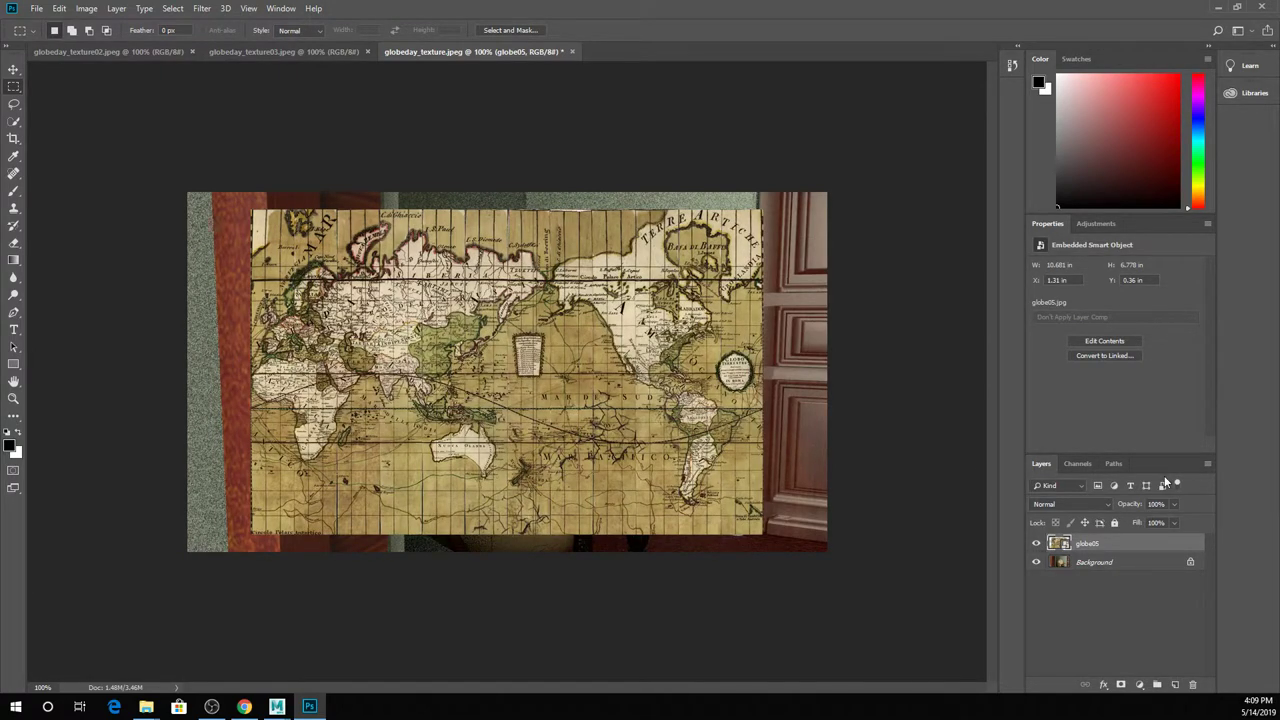
{"action": "left_click", "coordinate": [1036, 543]}
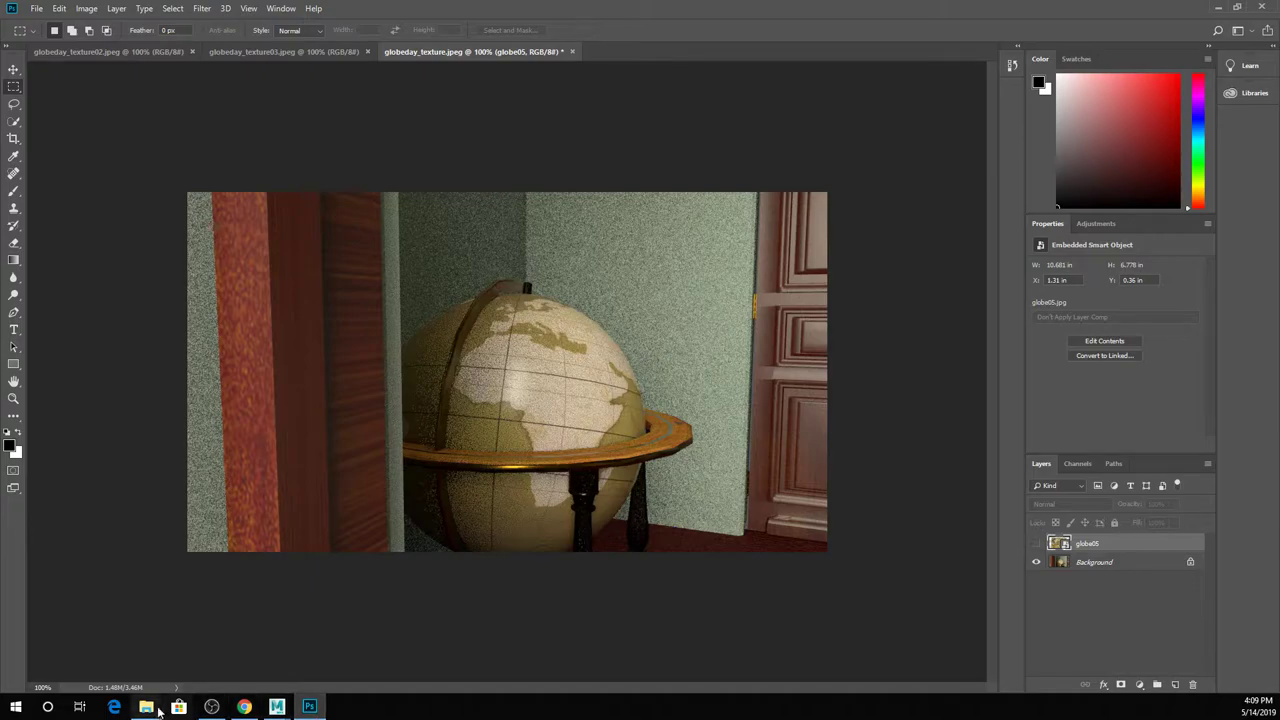
Place 8081_earthmap4k_modified02.tga from the Globe folder as a new layer in the globeday_texture.jpeg document.
{"action": "mouse_move", "coordinate": [146, 707]}
{"action": "left_click", "coordinate": [612, 645]}
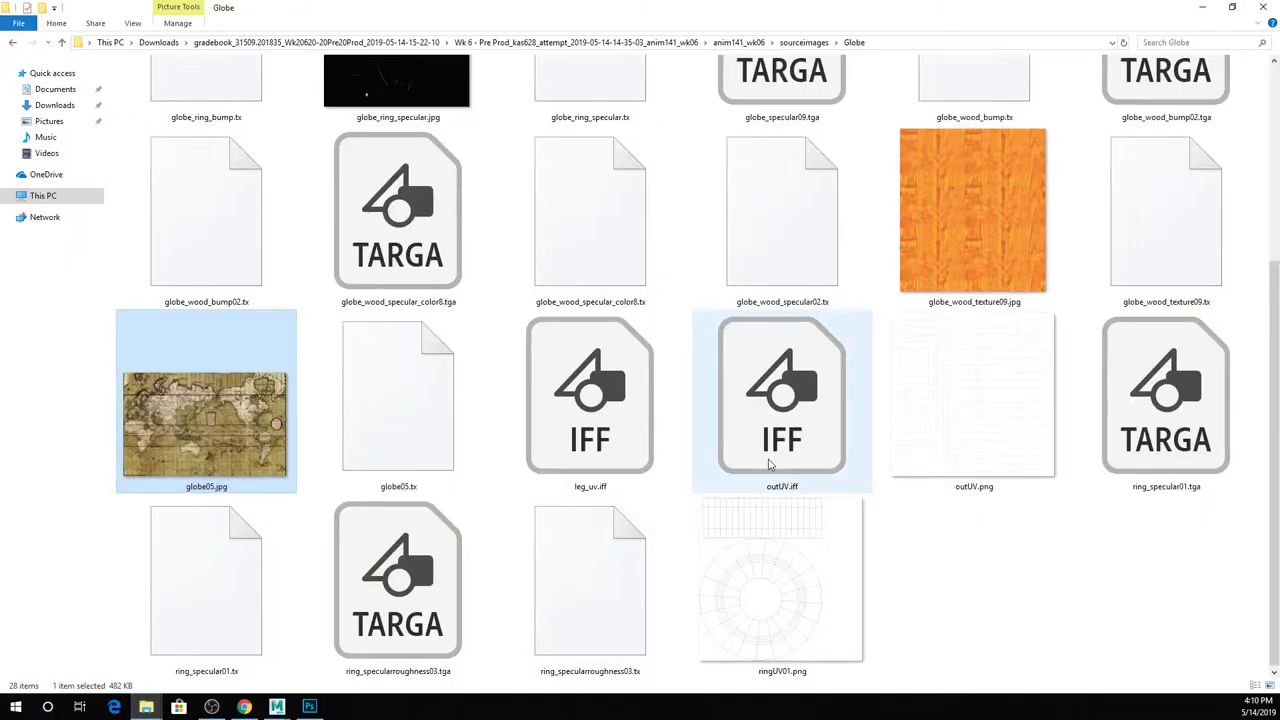
{"action": "scroll", "coordinate": [896, 552], "scroll_direction": "up", "scroll_amount": 3}
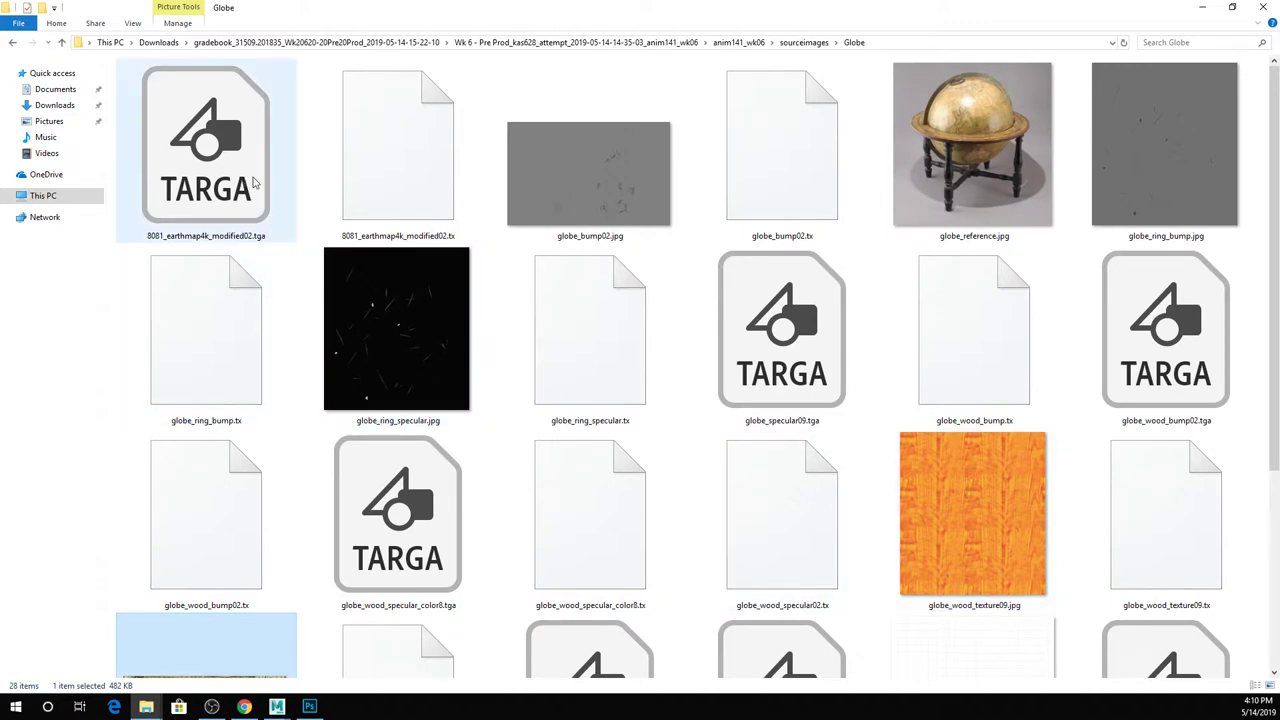
{"action": "key", "text": "super+Right"}
{"action": "key", "text": "Return"}
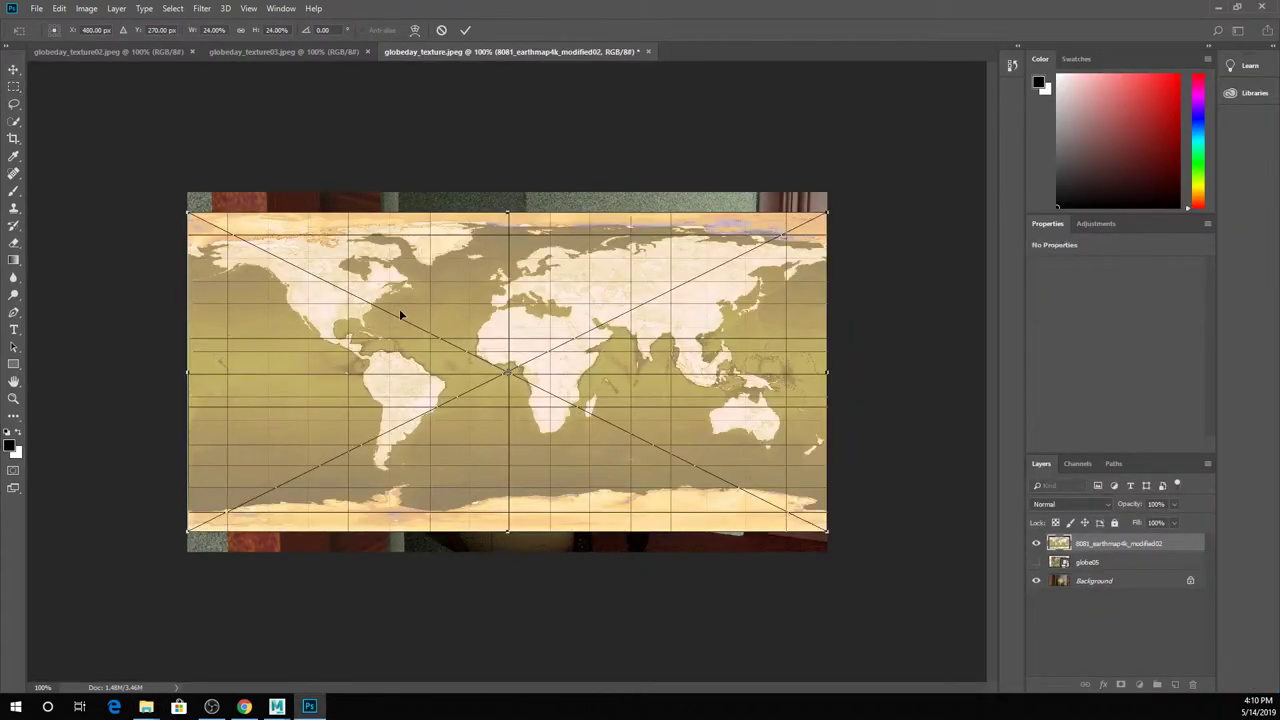
{"action": "key", "text": "m"}
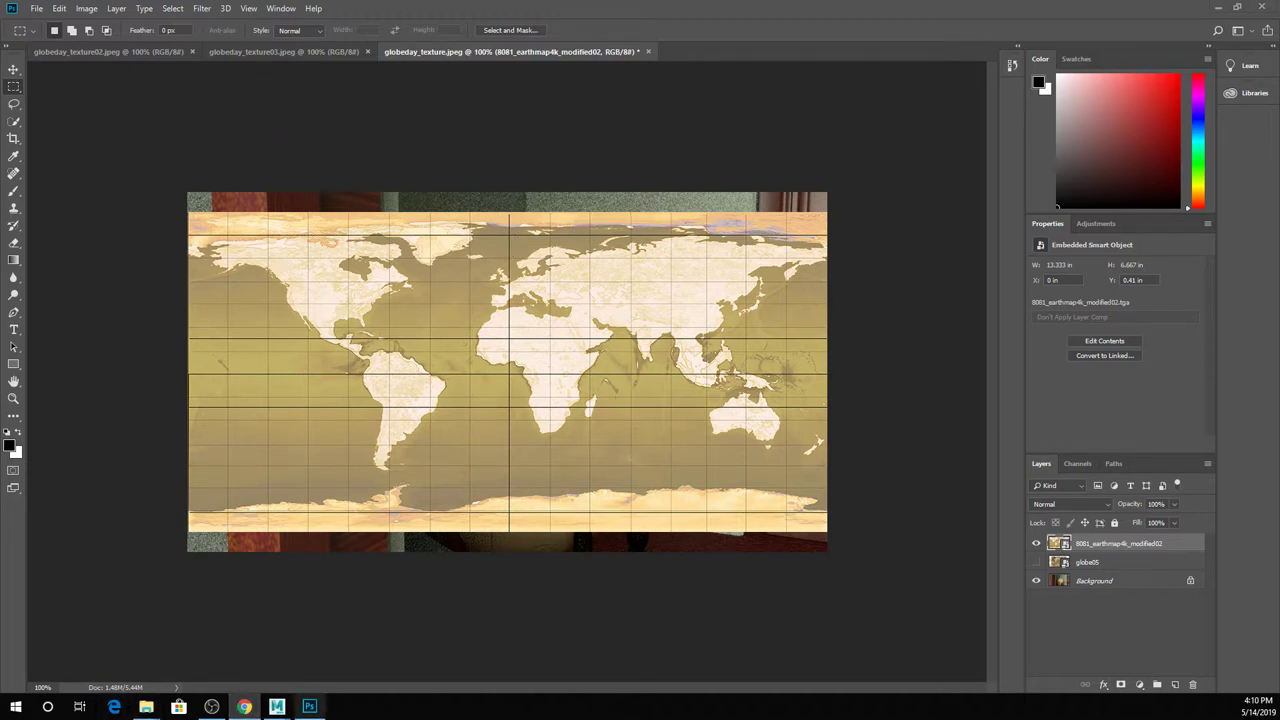
Switch to Chrome and search Google for "old globe".
{"action": "left_click", "coordinate": [244, 706]}
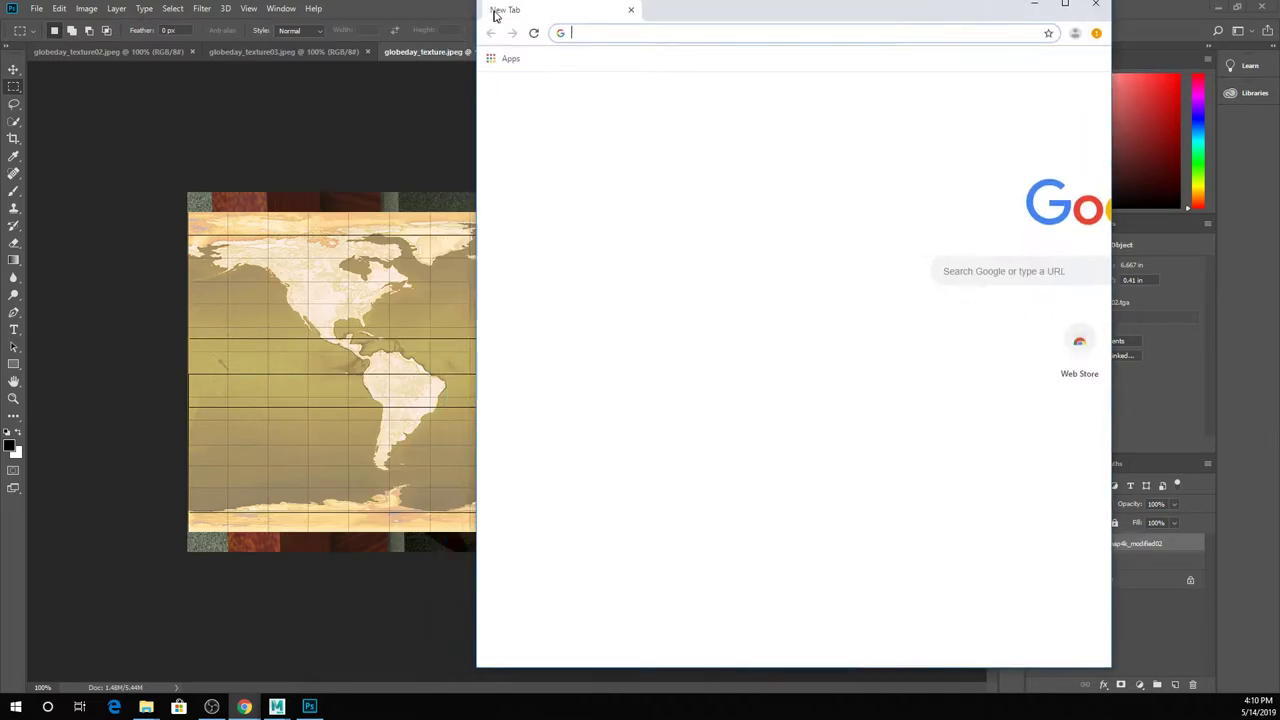
{"action": "type", "text": "old globe"}
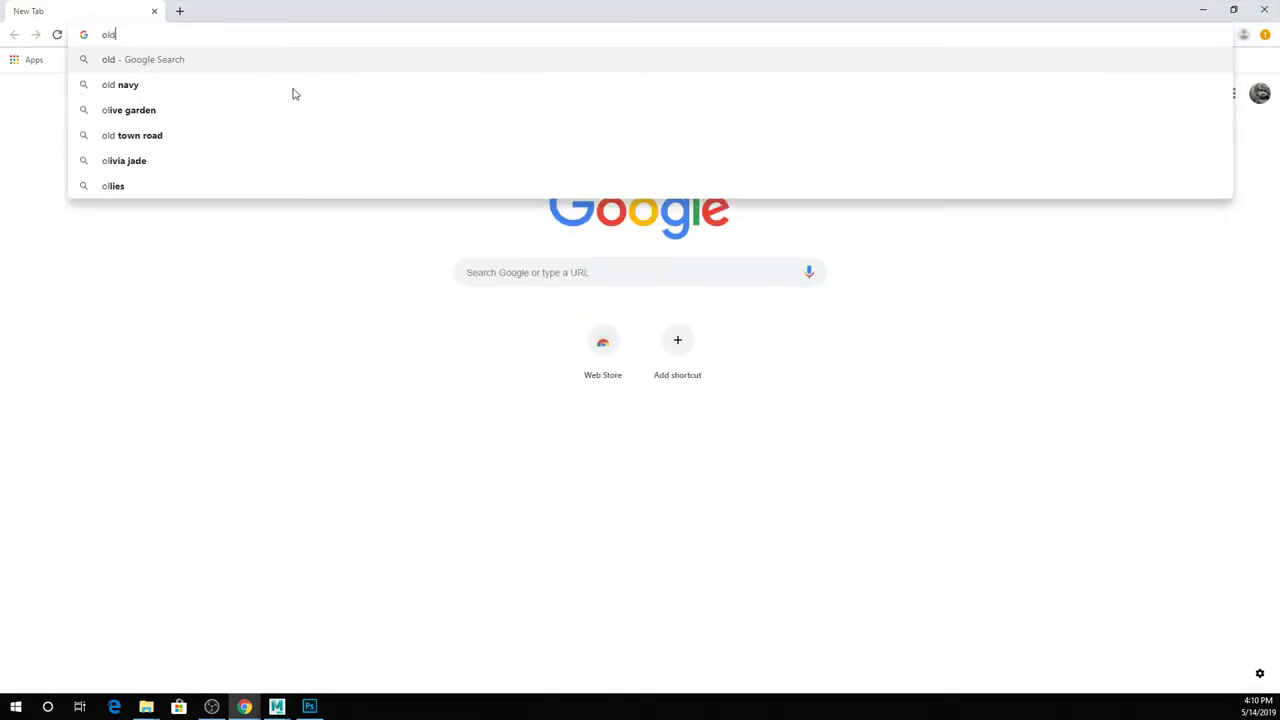
{"action": "key", "text": "Return"}
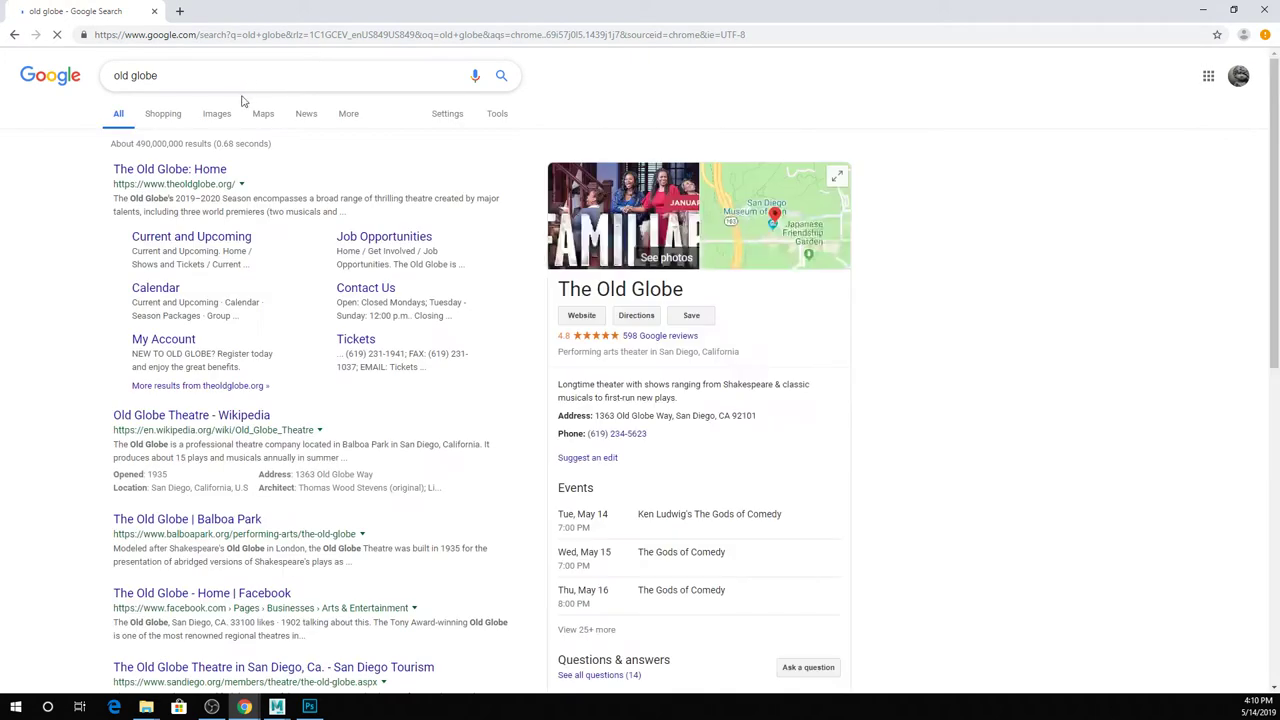
Show the image results for "old globe", preview the CGTrader Old-Globe 3D model and look through further globes.
{"action": "left_click", "coordinate": [224, 116]}
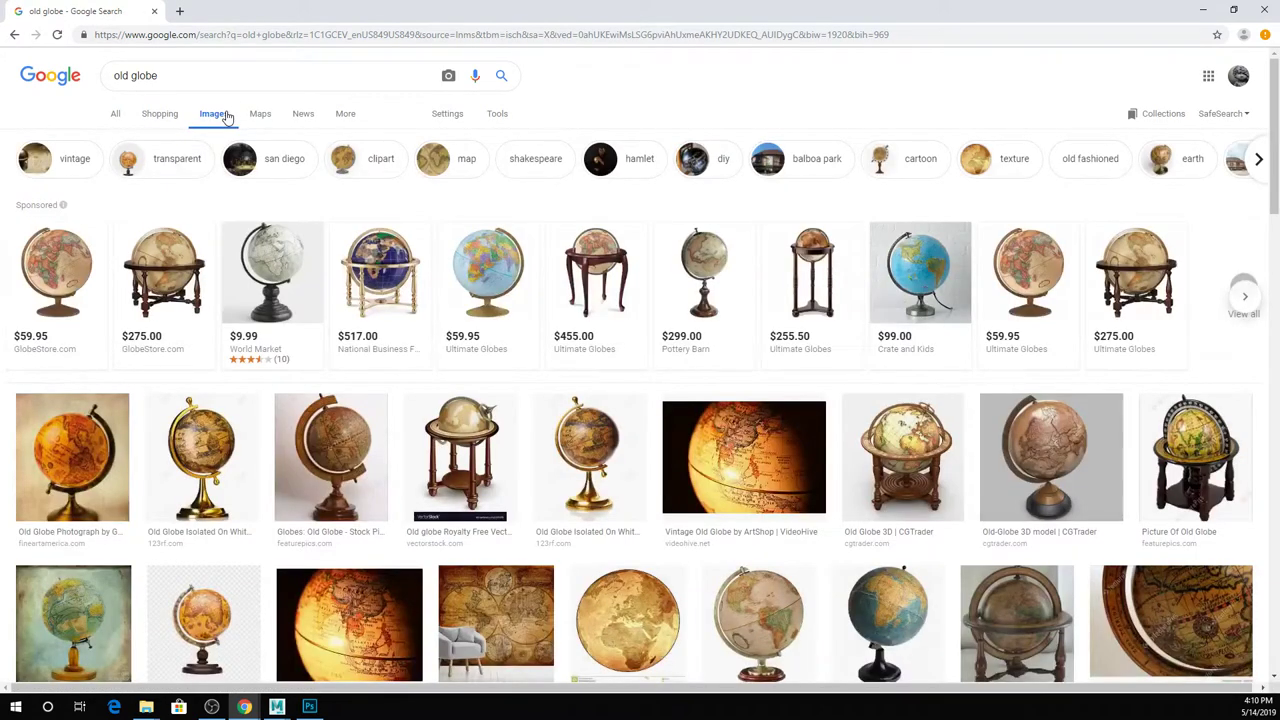
{"action": "scroll", "coordinate": [856, 381], "scroll_direction": "down", "scroll_amount": 2}
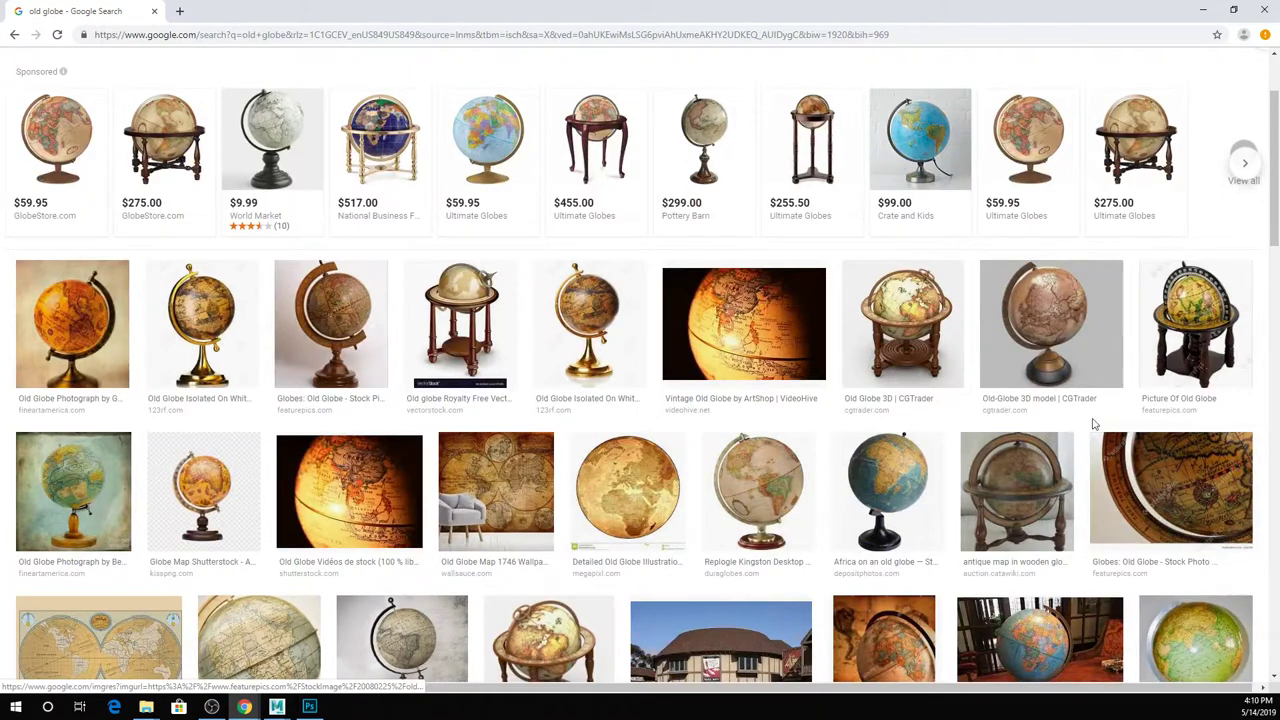
{"action": "left_click", "coordinate": [1070, 345]}
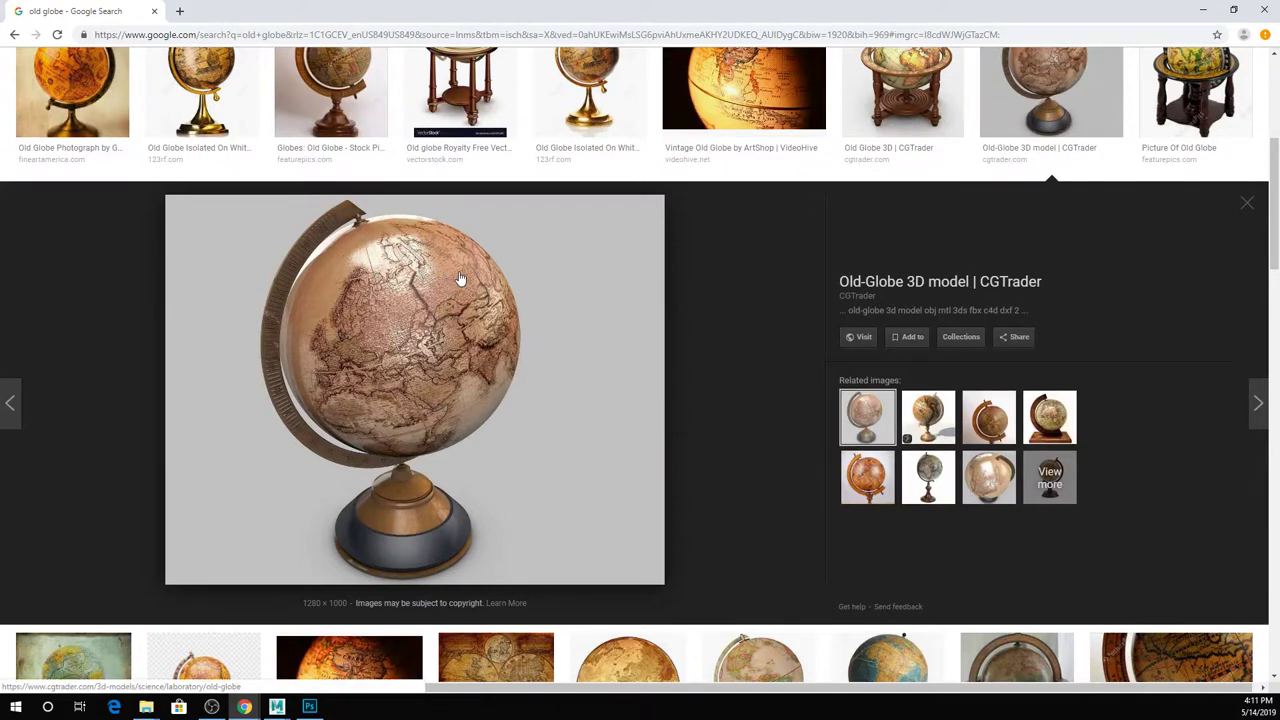
{"action": "scroll", "coordinate": [698, 320], "scroll_direction": "down", "scroll_amount": 6}
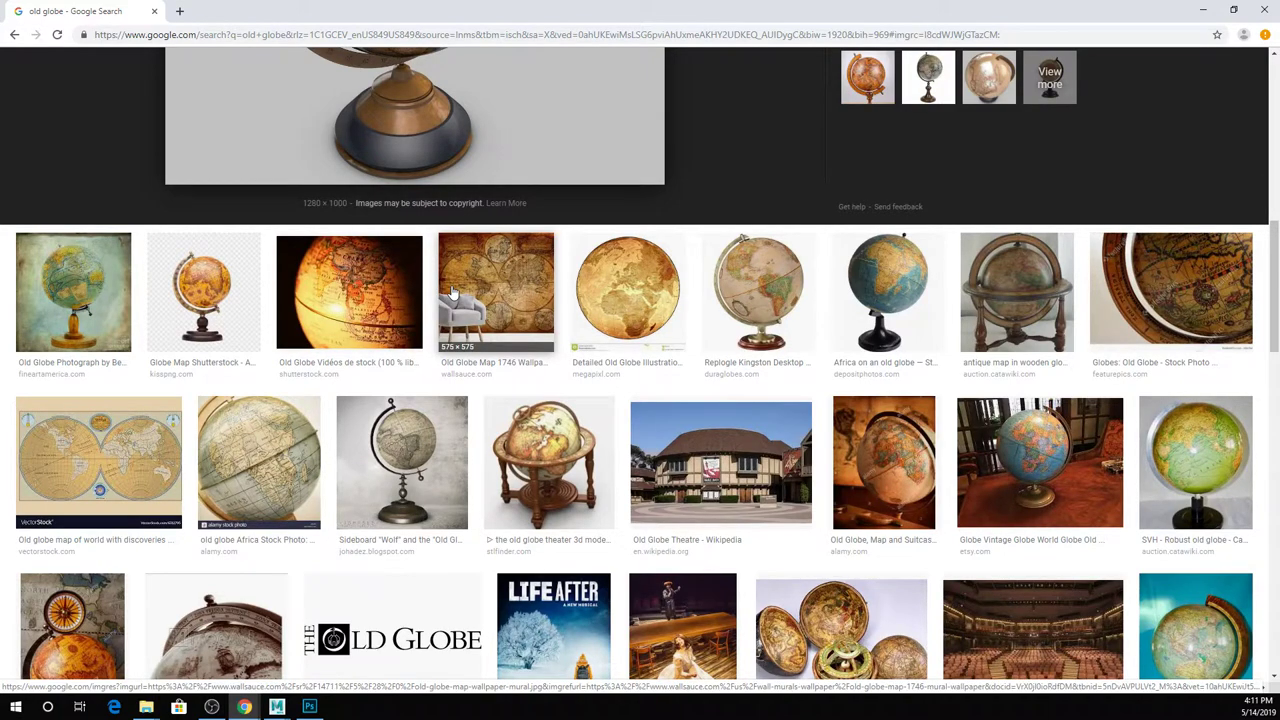
{"action": "scroll", "coordinate": [451, 291], "scroll_direction": "down", "scroll_amount": 3}
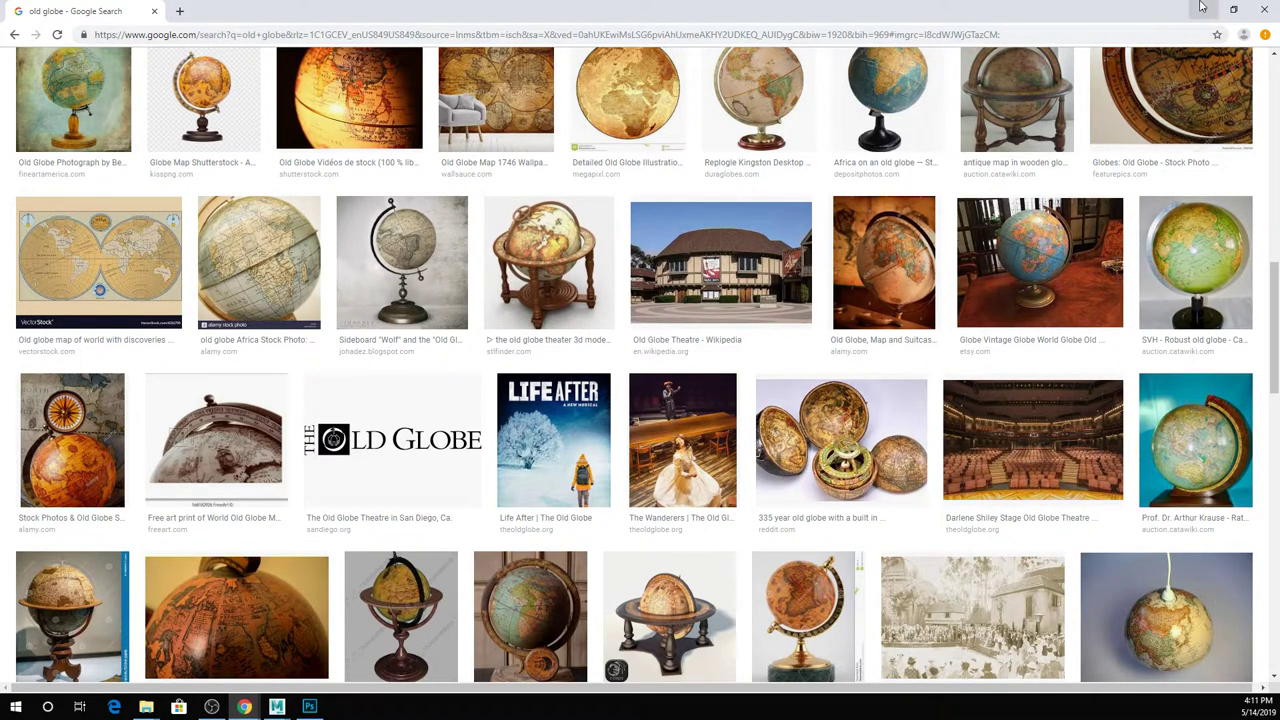
Open the Depositphotos page of the "Africa on an old globe" photo, enlarge the picture and dismiss the notification request.
{"action": "left_click", "coordinate": [928, 80]}
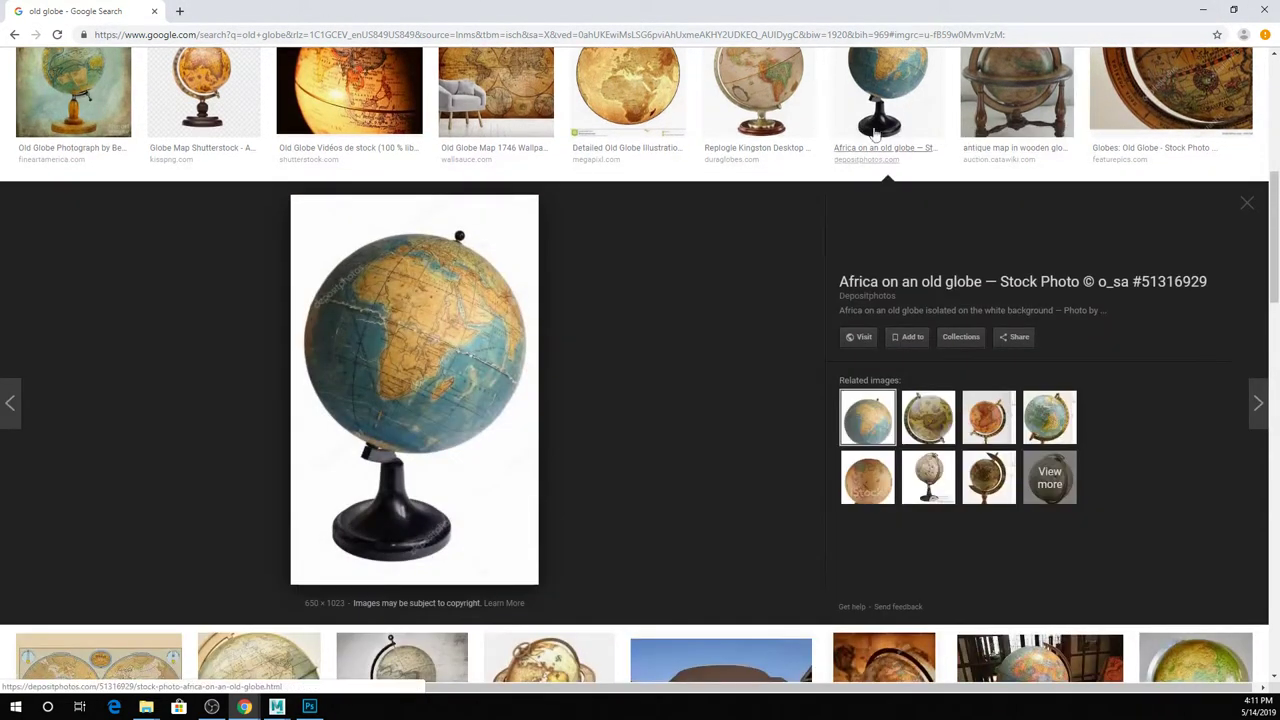
{"action": "left_click", "coordinate": [421, 390]}
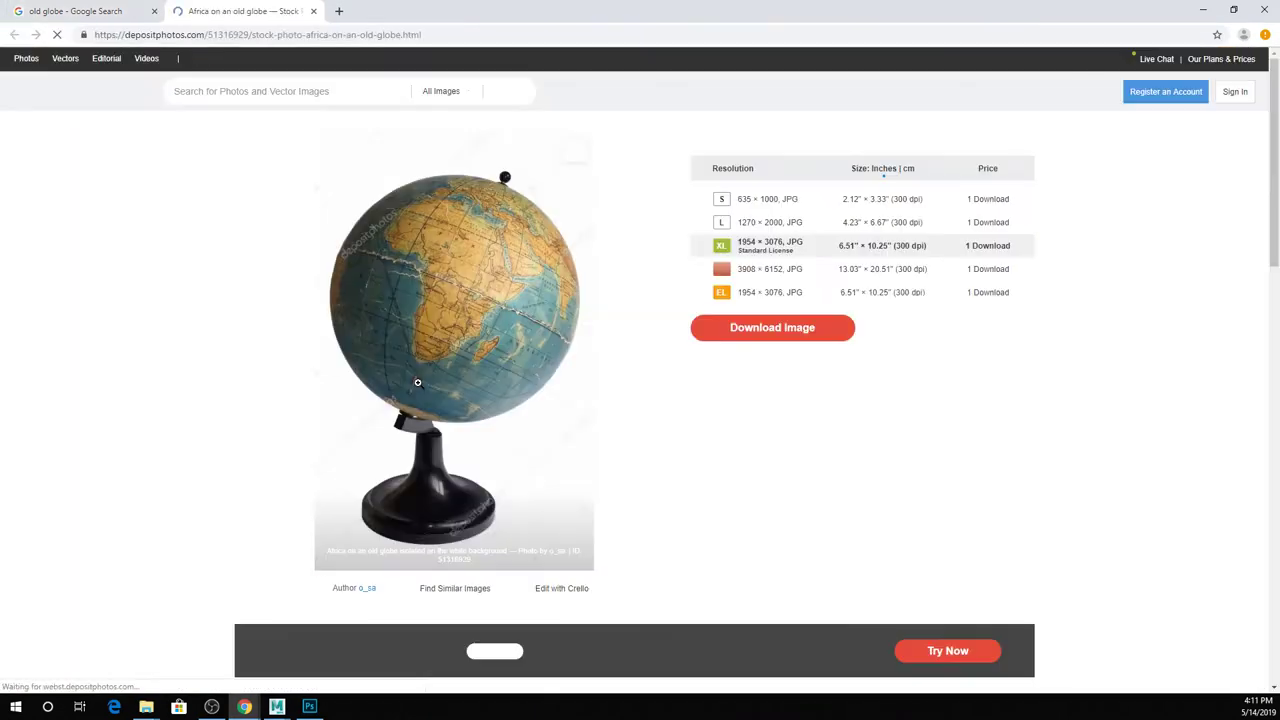
{"action": "left_click", "coordinate": [427, 286]}
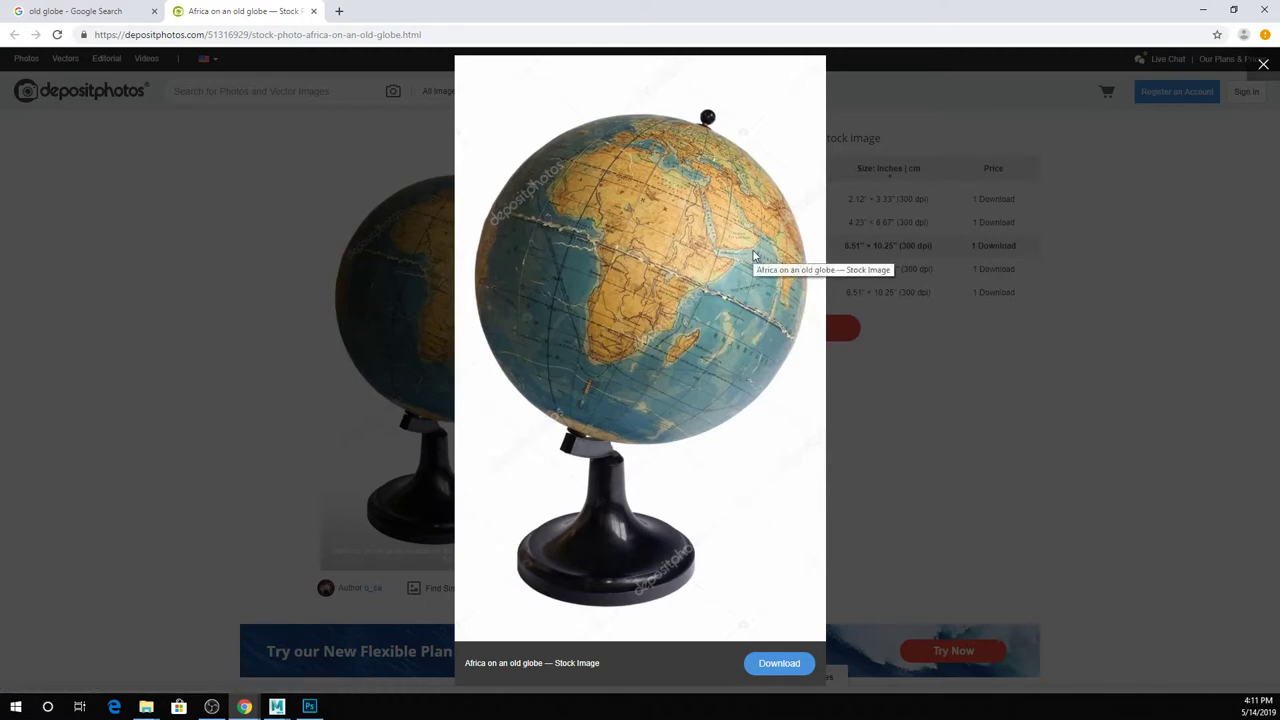
{"action": "left_click", "coordinate": [275, 55]}
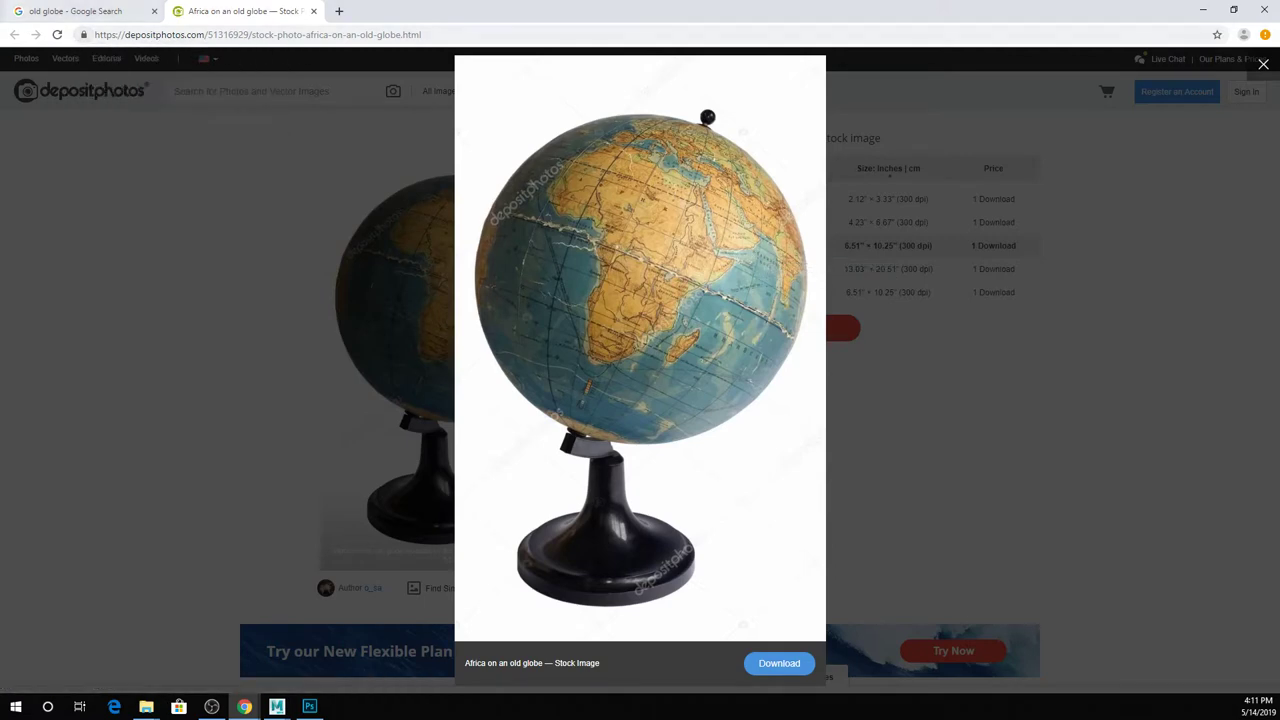
Open the "Africa on an old globe" page again in another new tab from the image results and enlarge the photo.
{"action": "left_click", "coordinate": [90, 11]}
{"action": "right_click", "coordinate": [369, 371]}
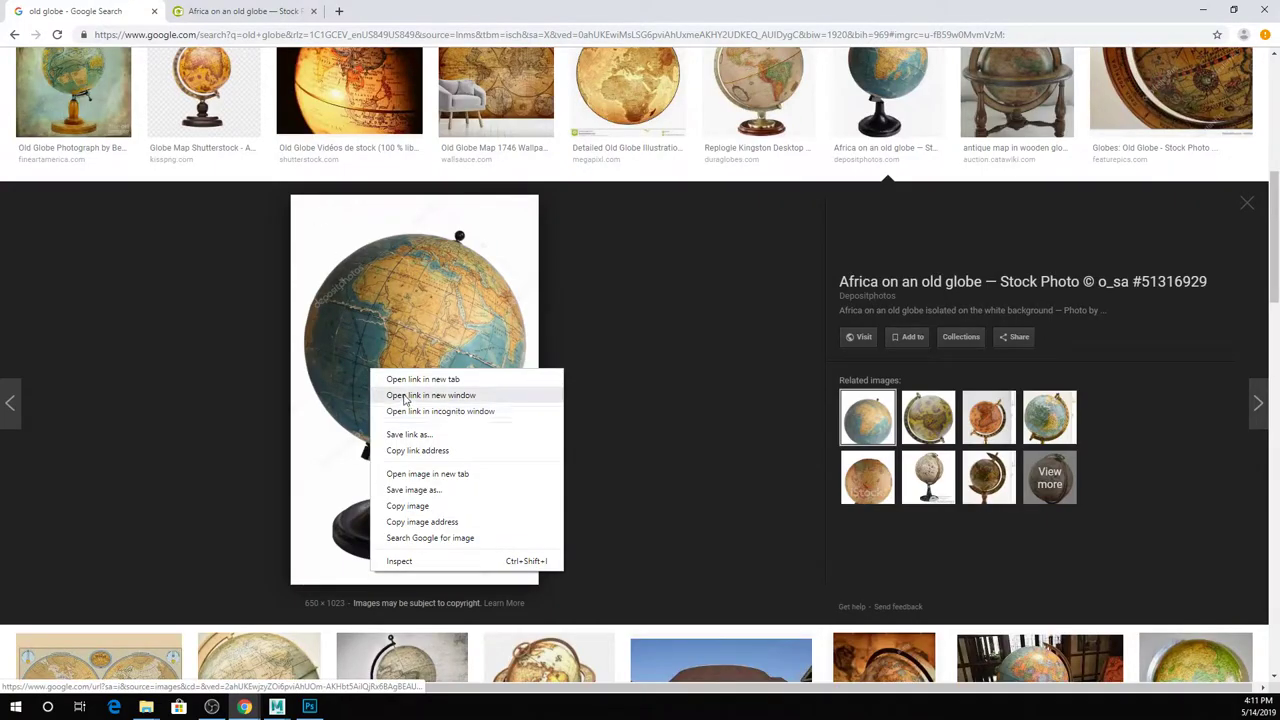
{"action": "left_click", "coordinate": [422, 379]}
{"action": "left_click", "coordinate": [362, 11]}
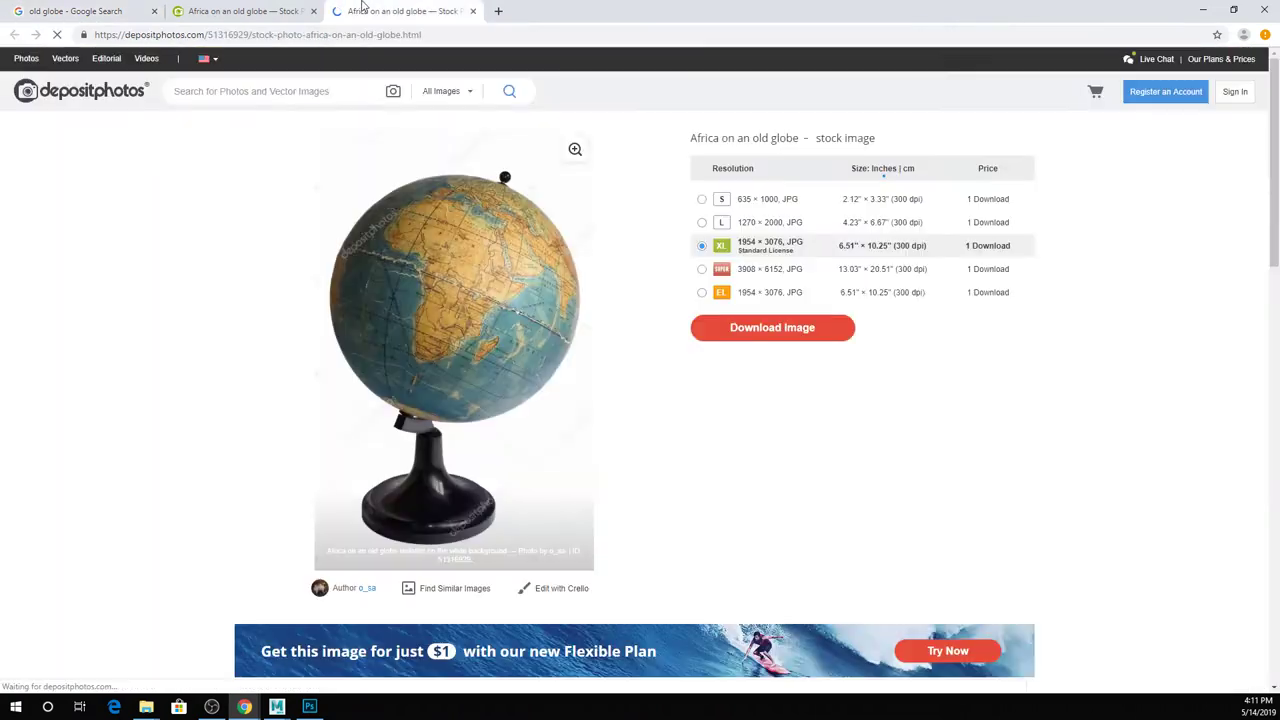
{"action": "left_click", "coordinate": [445, 300]}
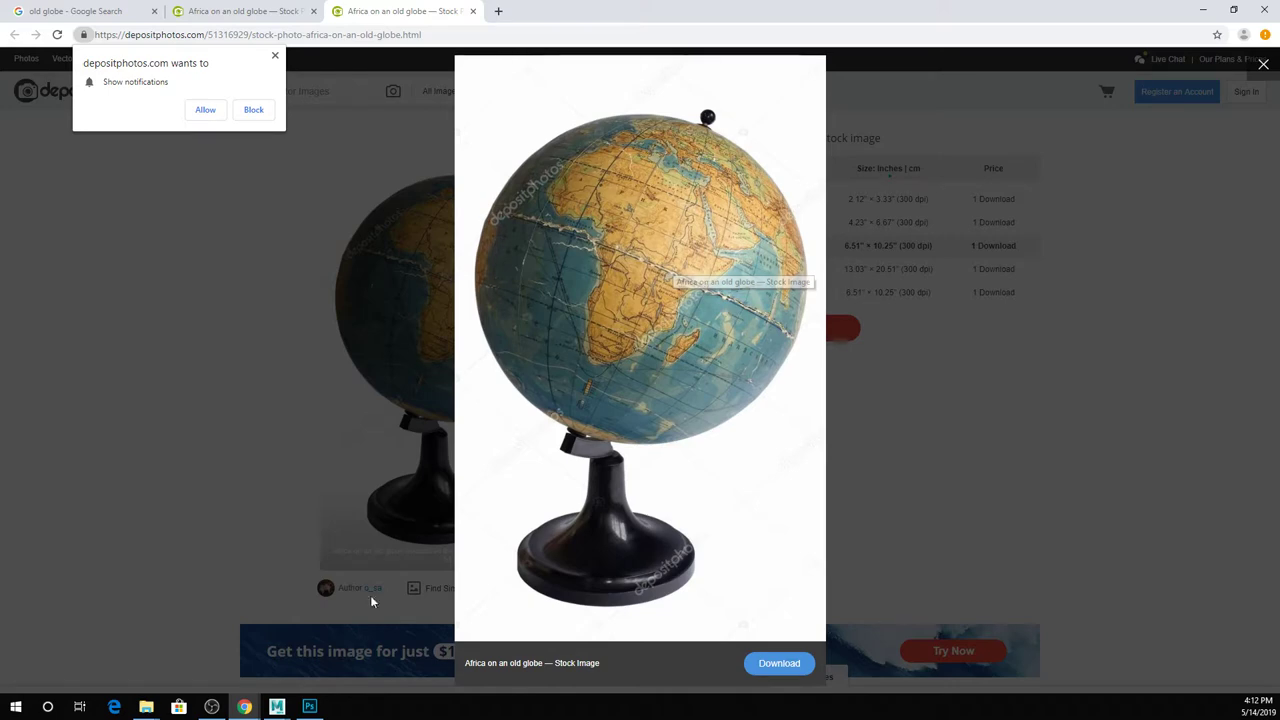
Switch to Photoshop and add a new empty layer above the 8081_earthmap4k_modified02 layer.
{"action": "left_click", "coordinate": [310, 706]}
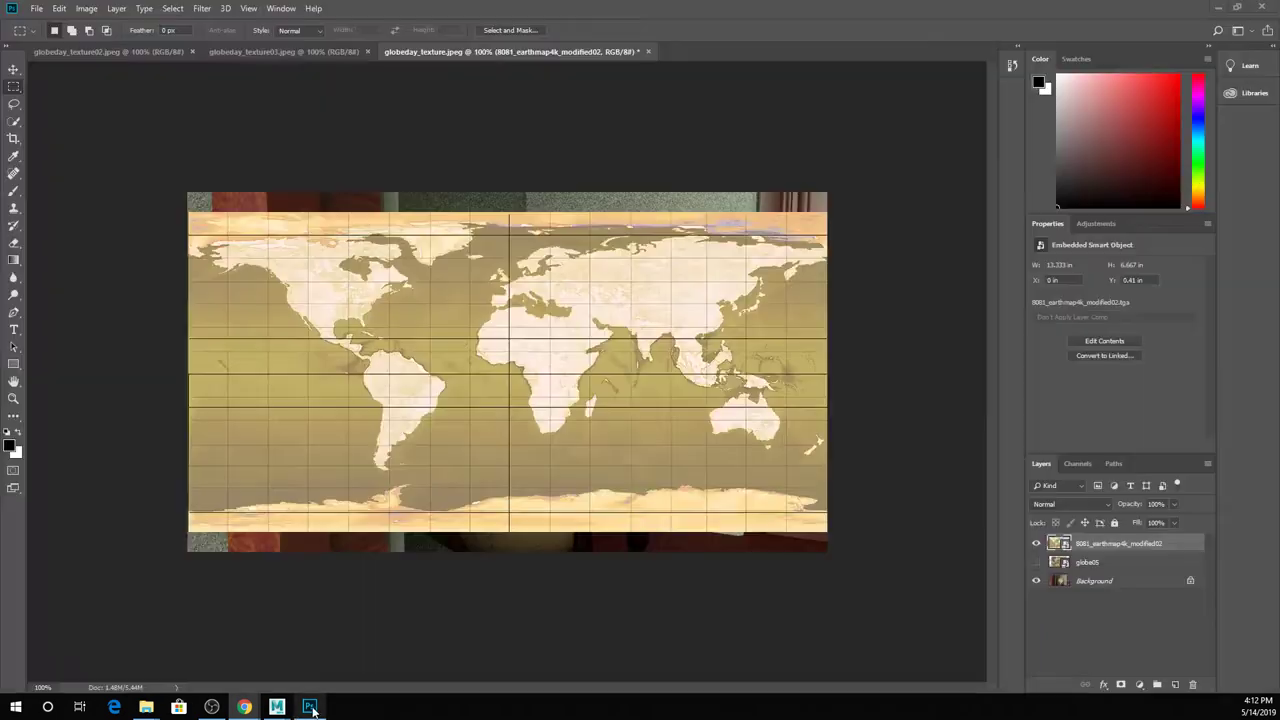
{"action": "left_click", "coordinate": [1175, 684]}
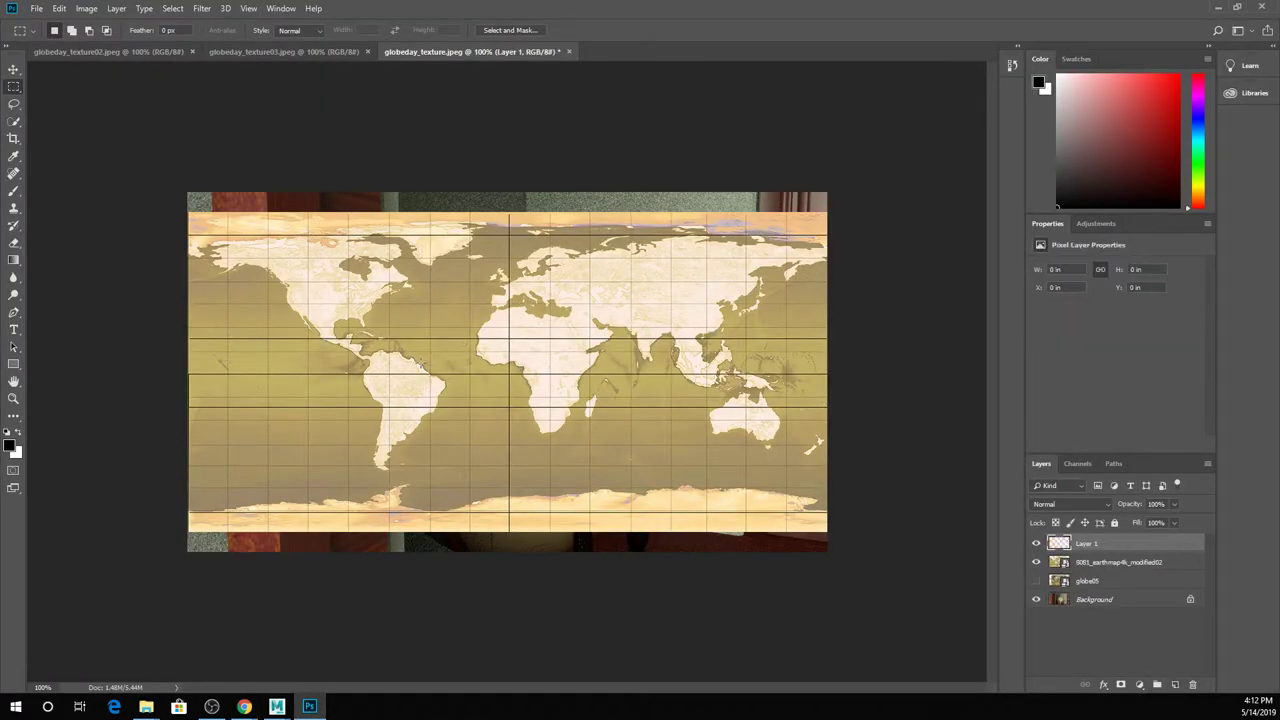
{"action": "right_click", "coordinate": [401, 319]}
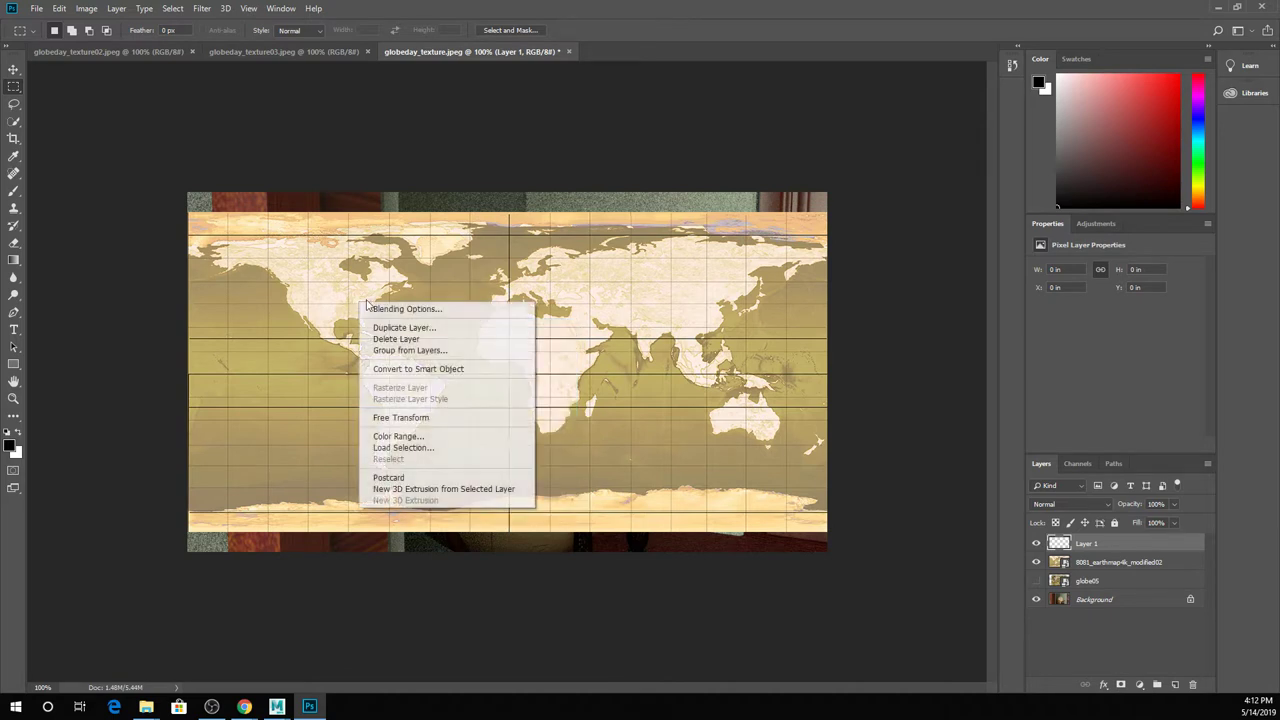
{"action": "left_click", "coordinate": [431, 166]}
Choose the Brush tool and enlarge the brush to 84 px.
{"action": "key", "text": "b"}
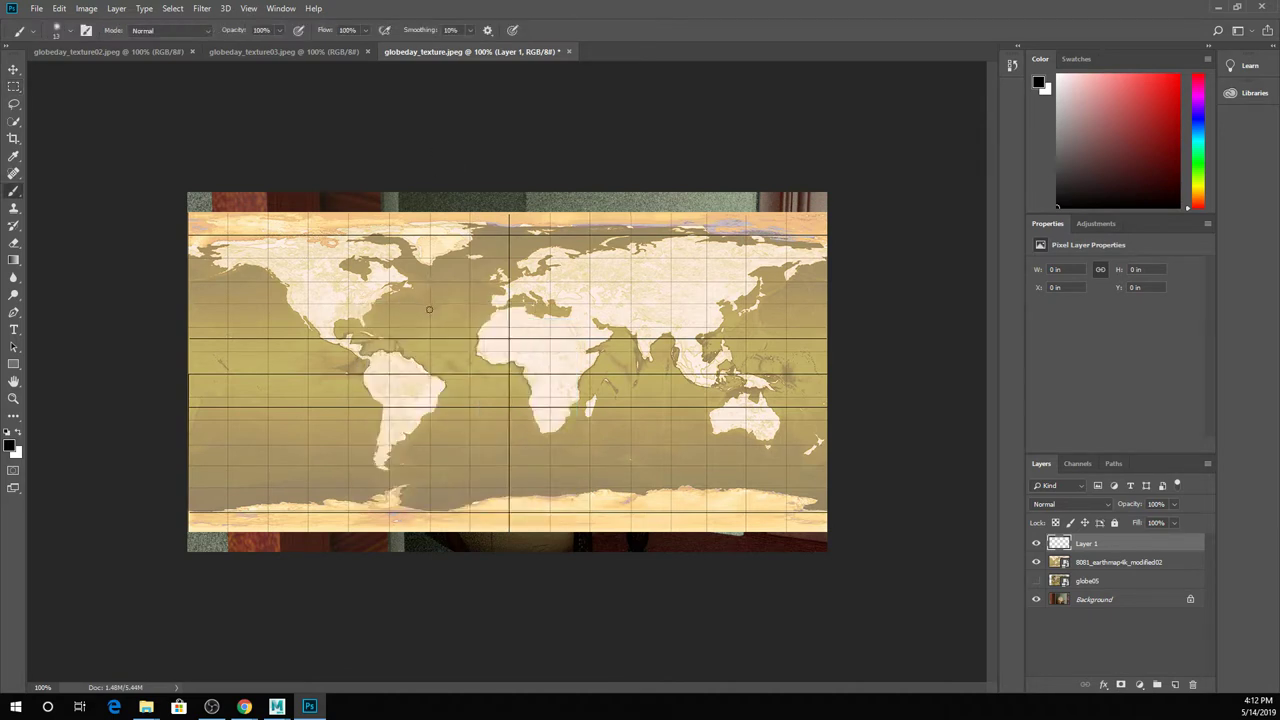
{"action": "right_click", "coordinate": [429, 309]}
{"action": "key", "text": "bracketright"}
{"action": "key", "text": "bracketright"}
{"action": "key", "text": "bracketright"}
{"action": "key", "text": "bracketright"}
{"action": "key", "text": "bracketright"}
{"action": "key", "text": "bracketright"}
{"action": "key", "text": "bracketright"}
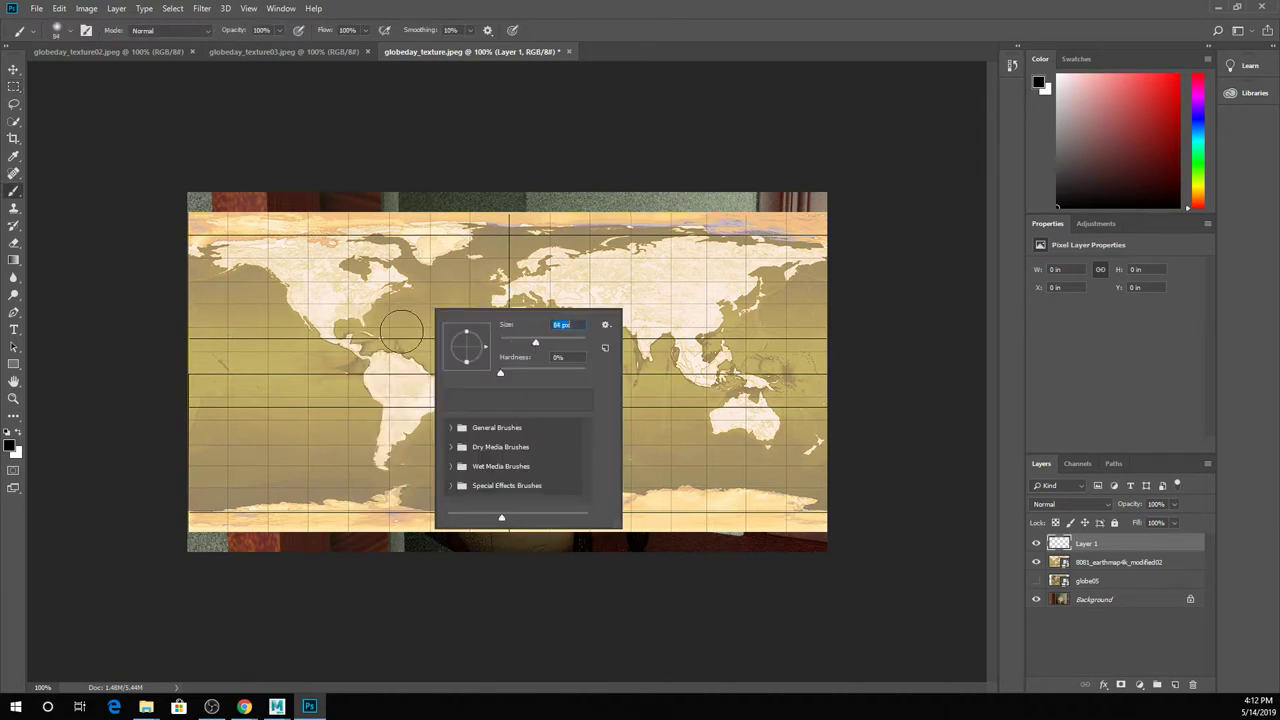
Undo a soft test stroke, raise the brush hardness and paint a thick black zigzag about 9.92 by 2.94 in across the map.
{"action": "left_click_drag", "start_coordinate": [401, 331], "coordinate": [470, 280]}
{"action": "key", "text": "ctrl+z"}
{"action": "right_click", "coordinate": [464, 318]}
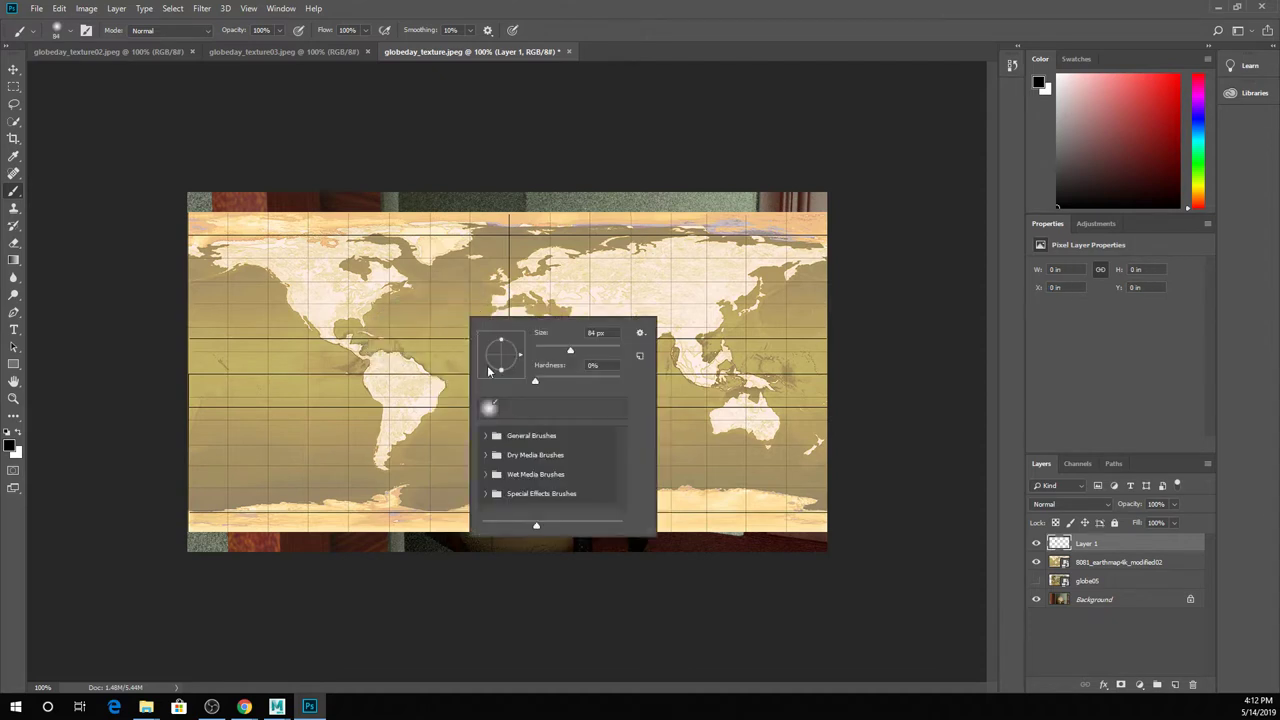
{"action": "left_click_drag", "start_coordinate": [556, 366], "coordinate": [576, 378]}
{"action": "mouse_move", "coordinate": [378, 360]}
{"action": "left_mouse_down"}
{"action": "mouse_move", "coordinate": [516, 350]}
{"action": "mouse_move", "coordinate": [600, 285]}
{"action": "mouse_move", "coordinate": [725, 288]}
{"action": "mouse_move", "coordinate": [805, 368]}
{"action": "left_mouse_up"}
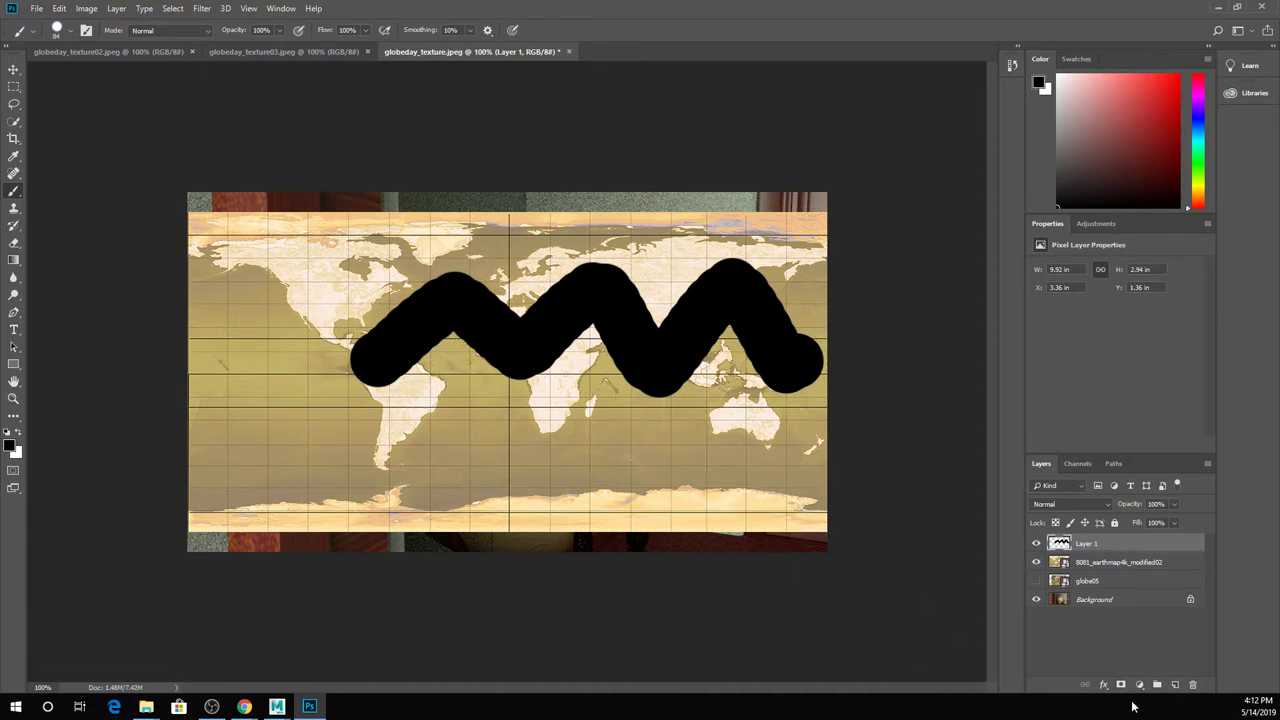
Add a new layer beneath the zigzag's layer and set the foreground color to gray 666666.
{"action": "left_click", "coordinate": [1175, 684]}
{"action": "left_click_drag", "start_coordinate": [1095, 561], "coordinate": [1092, 568]}
{"action": "left_click", "coordinate": [10, 445]}
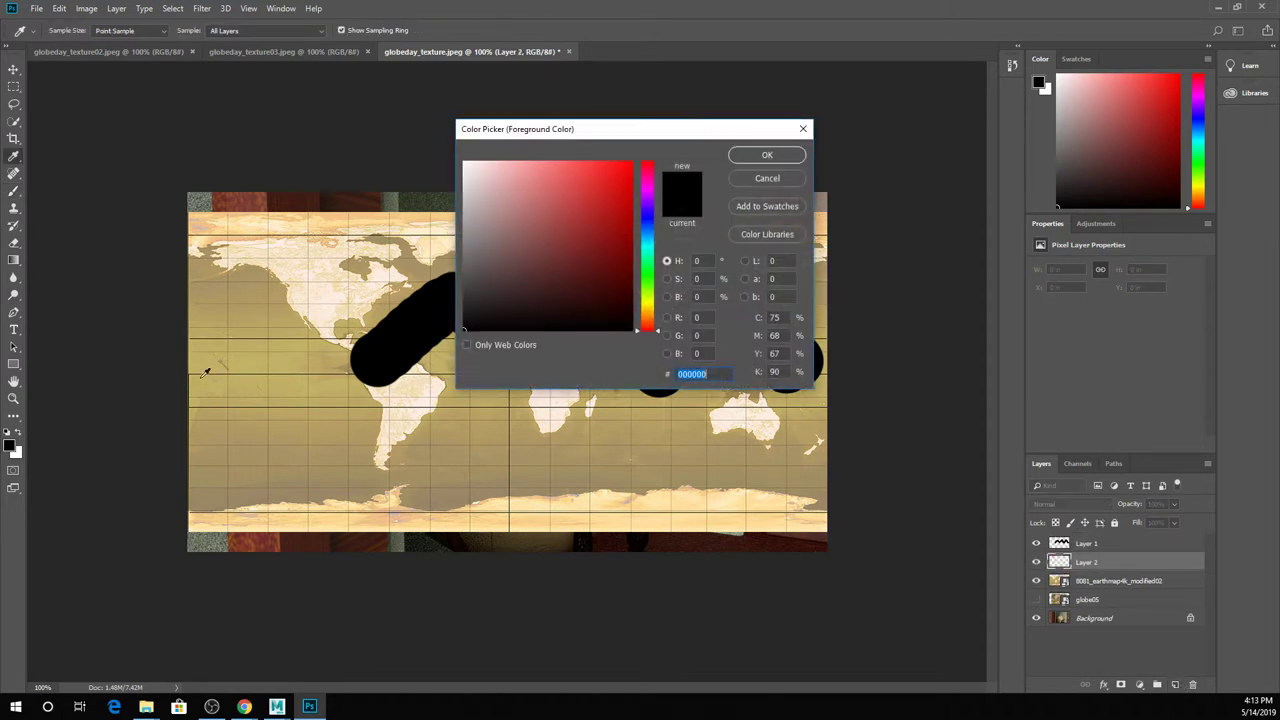
{"action": "type", "text": "666666"}
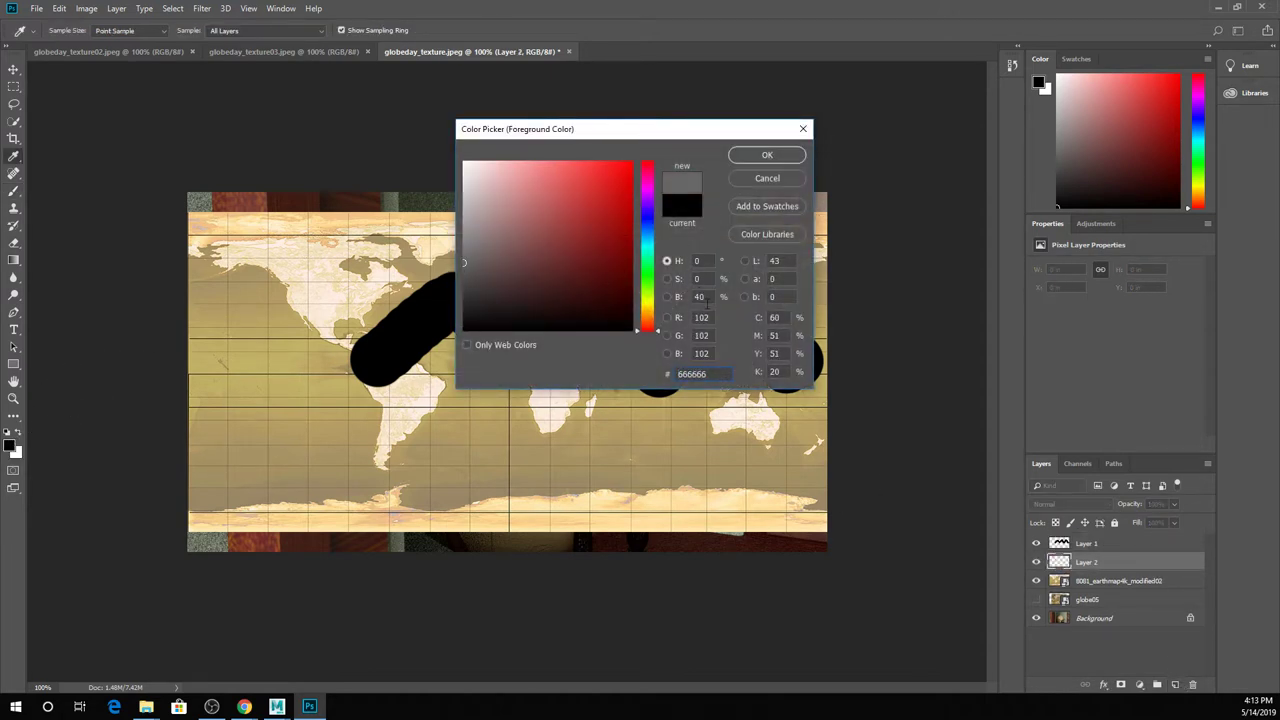
{"action": "key", "text": "Return"}
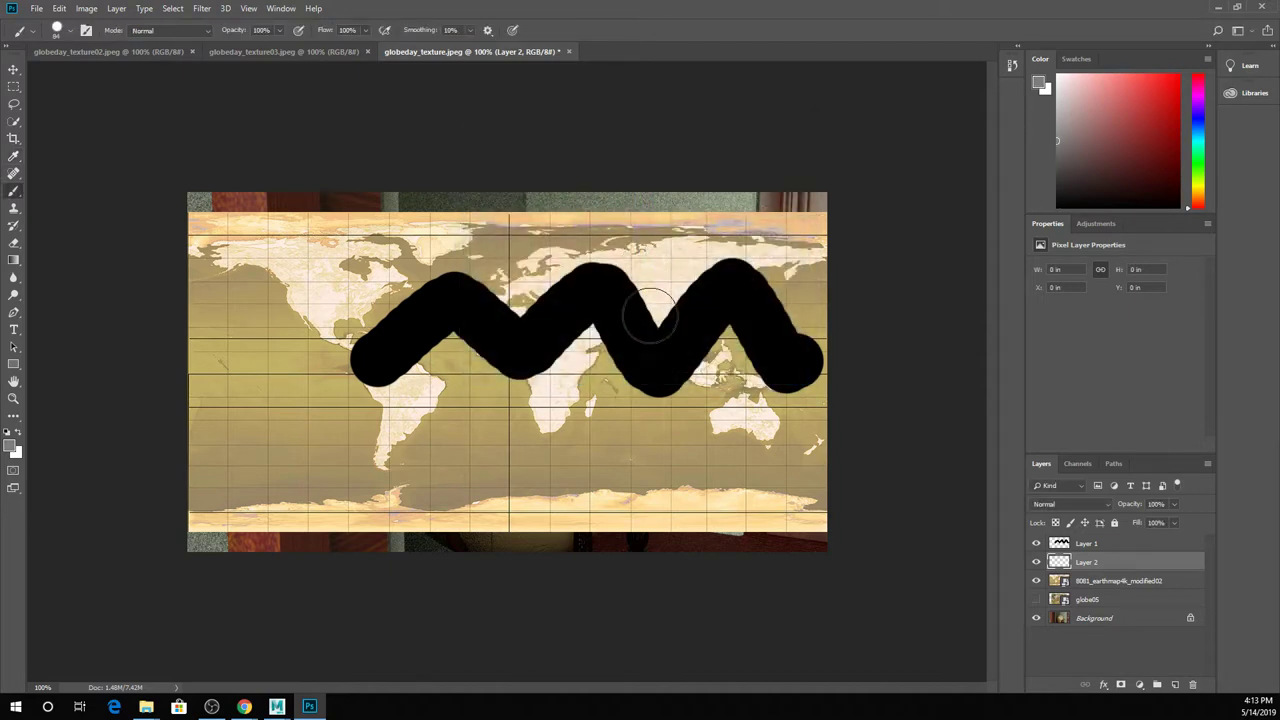
Fill the new layer beneath the zigzag with the gray foreground color using the Paint Bucket tool.
{"action": "key", "text": "g"}
{"action": "right_click", "coordinate": [14, 260]}
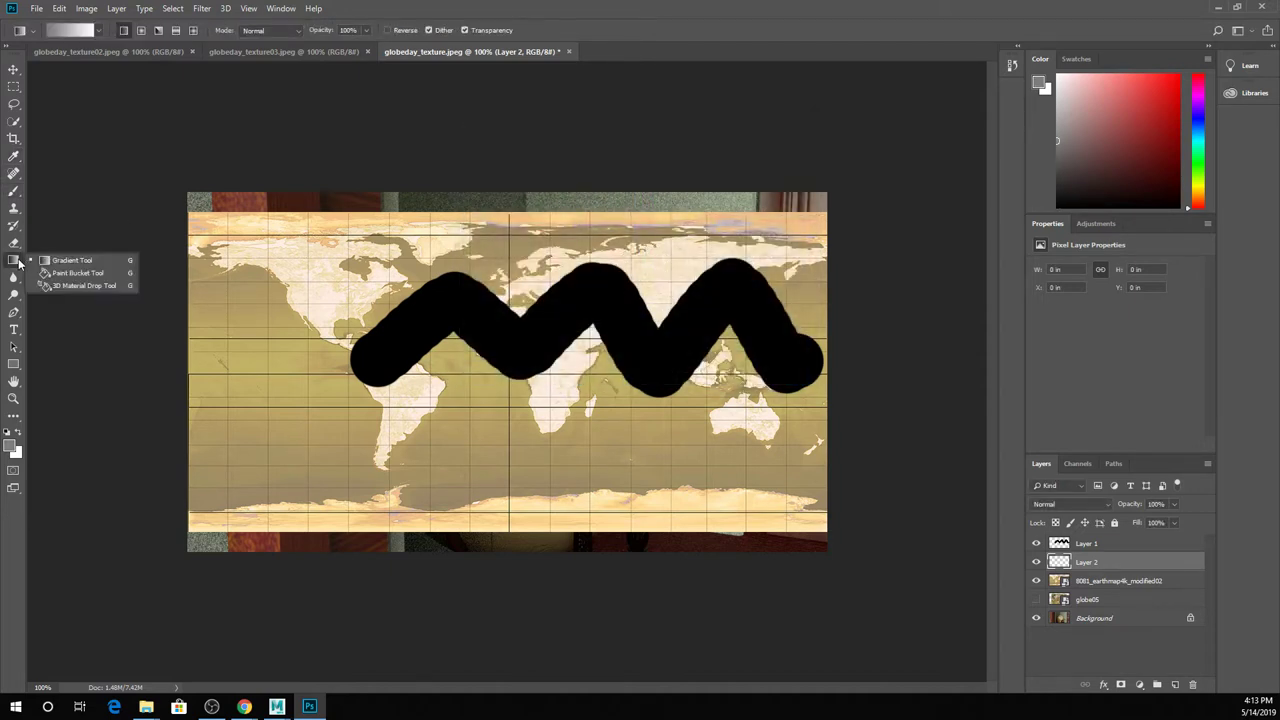
{"action": "left_click", "coordinate": [60, 274]}
{"action": "left_click", "coordinate": [587, 449]}
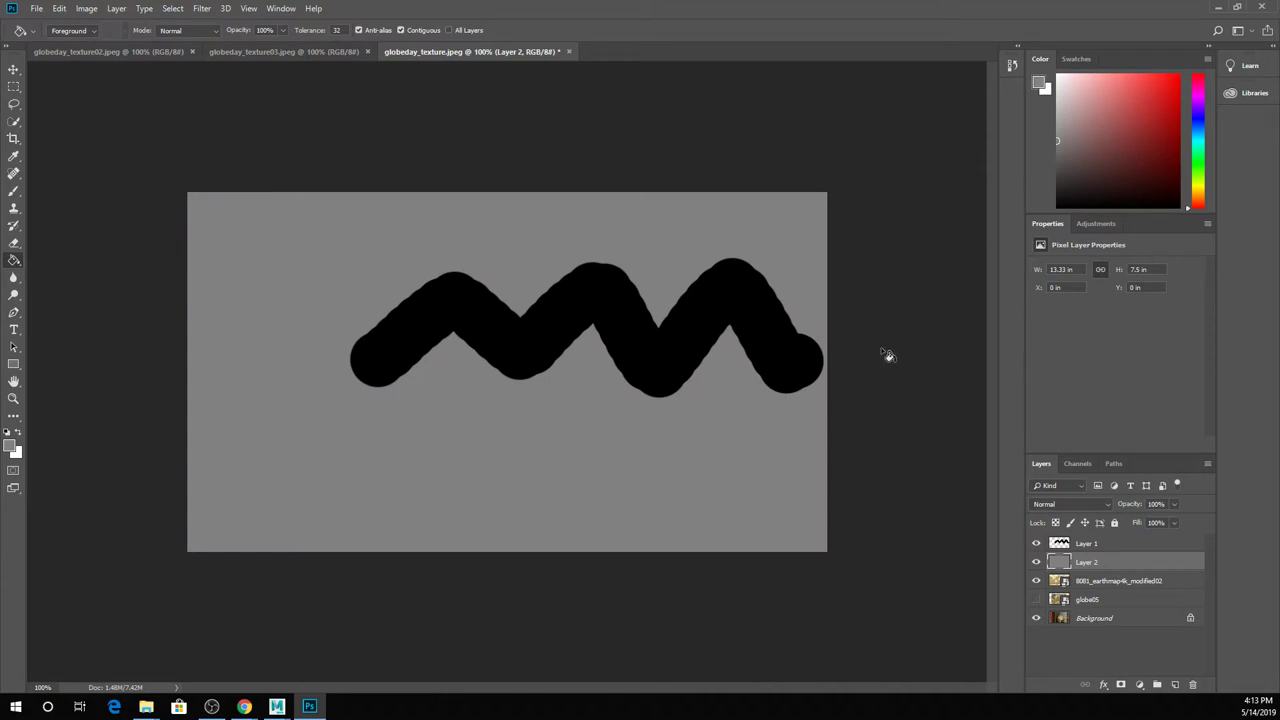
{"action": "key", "text": "m"}
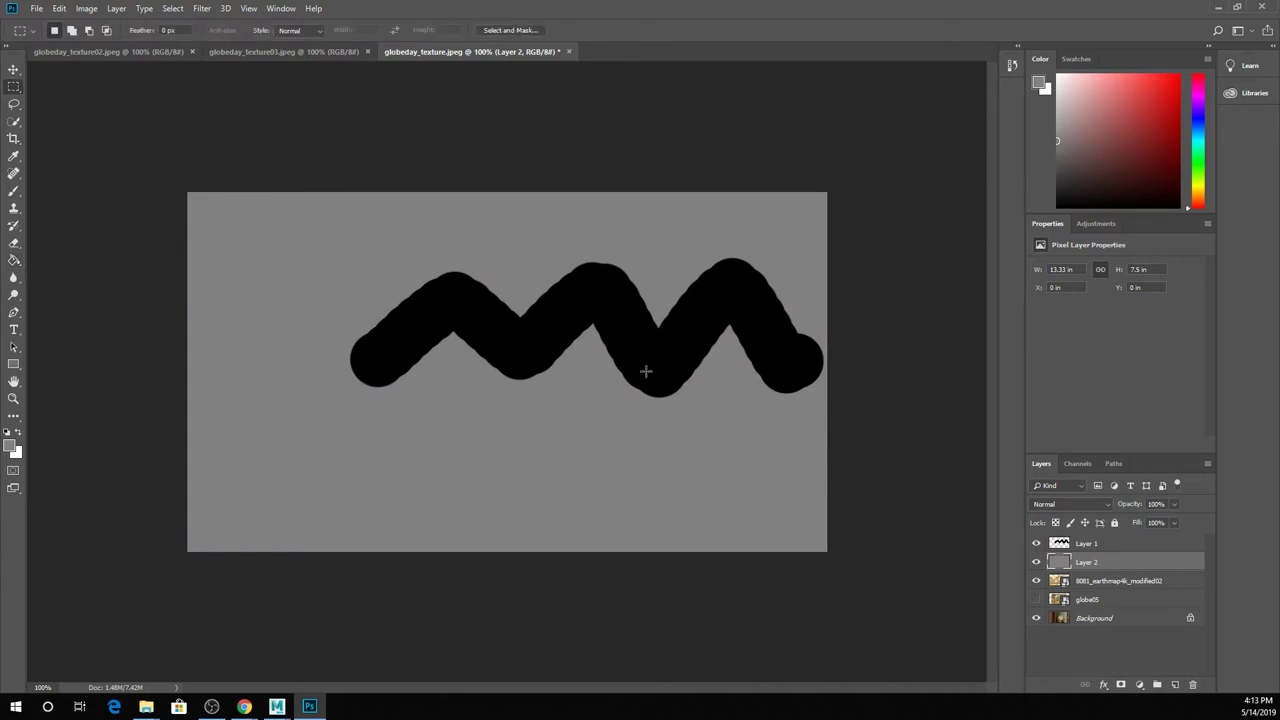
Add a white Outer Glow to the zigzag's layer with Normal blend mode, 71% opacity, 5% spread and 57 px size.
{"action": "double_click", "coordinate": [1090, 545]}
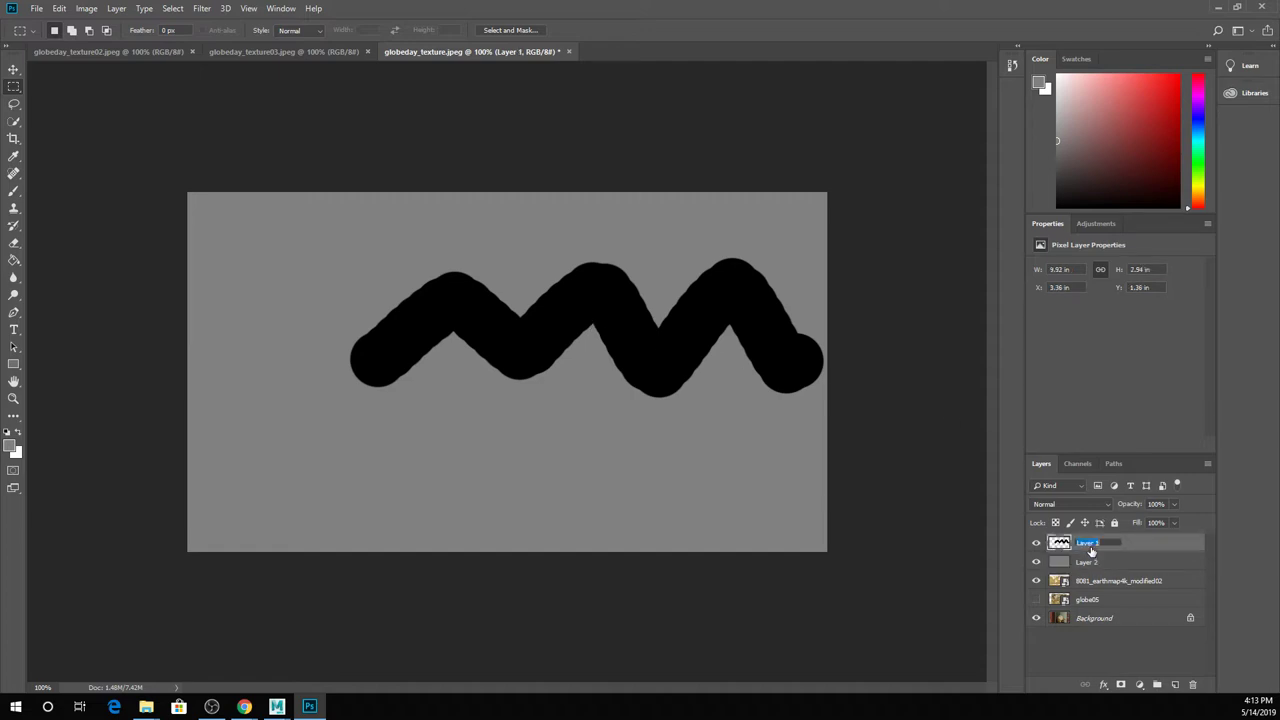
{"action": "left_click", "coordinate": [1104, 686]}
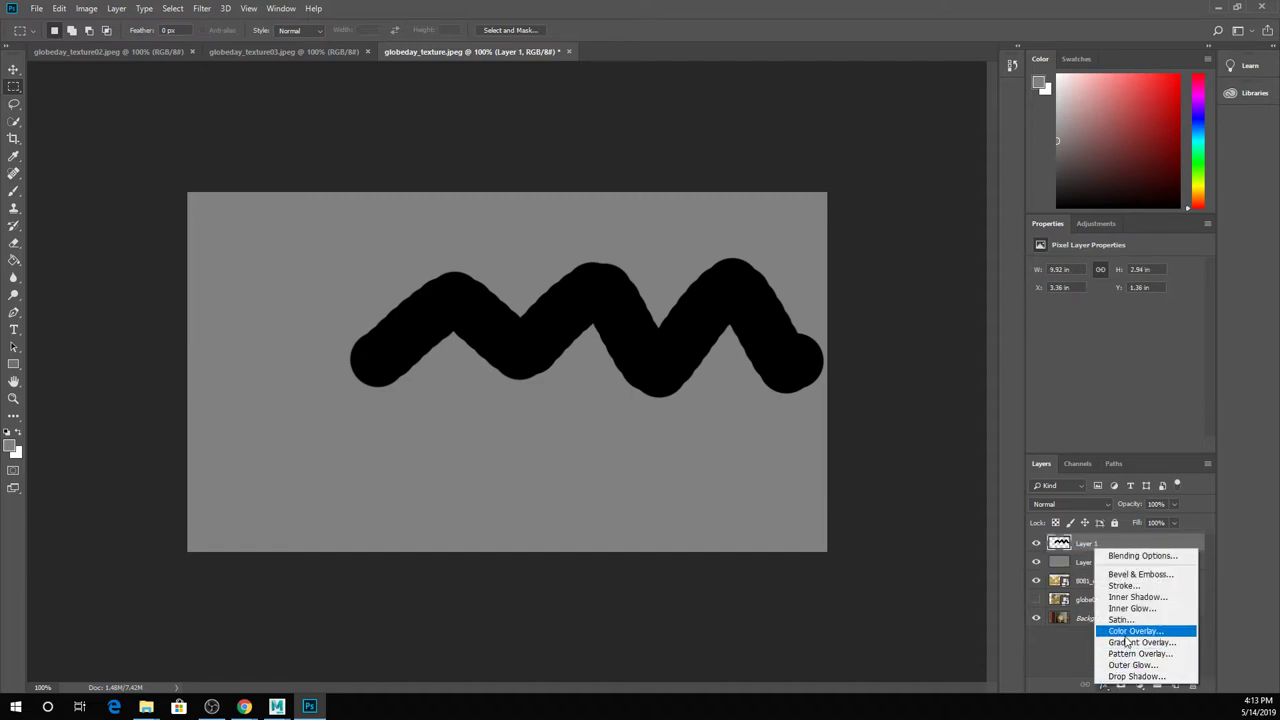
{"action": "left_click", "coordinate": [1160, 665]}
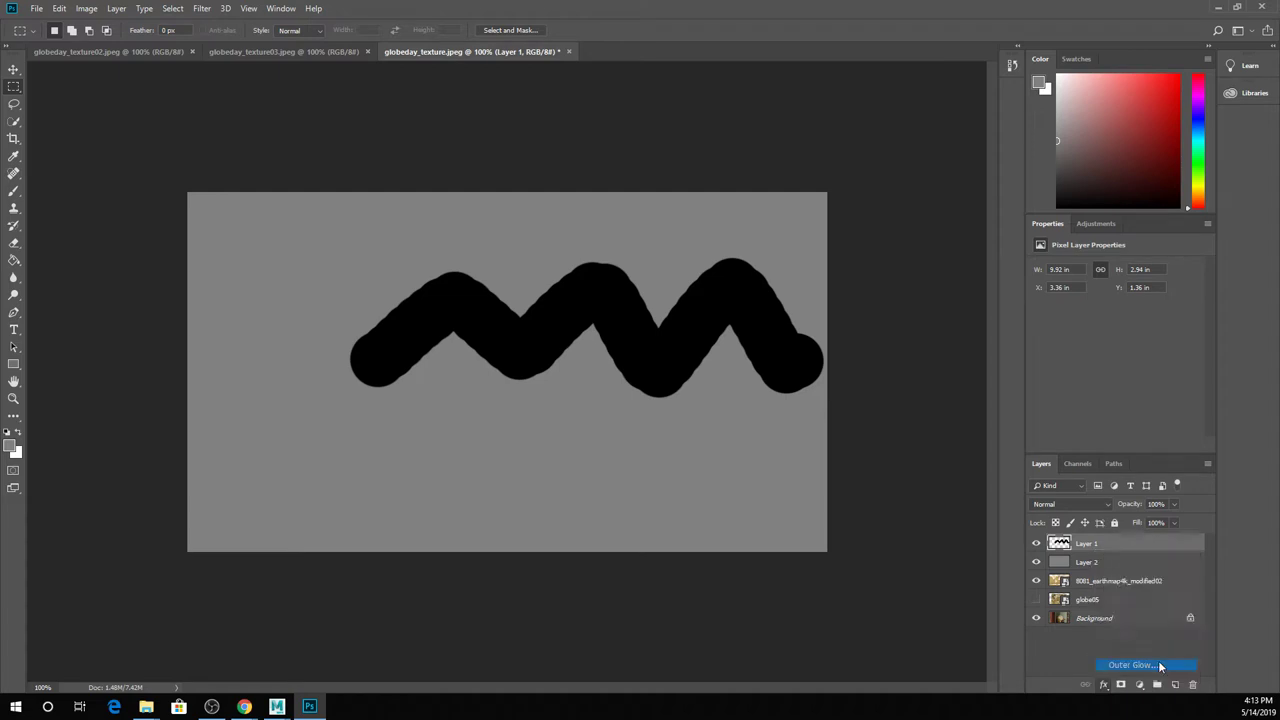
{"action": "left_click_drag", "start_coordinate": [613, 115], "coordinate": [904, 113]}
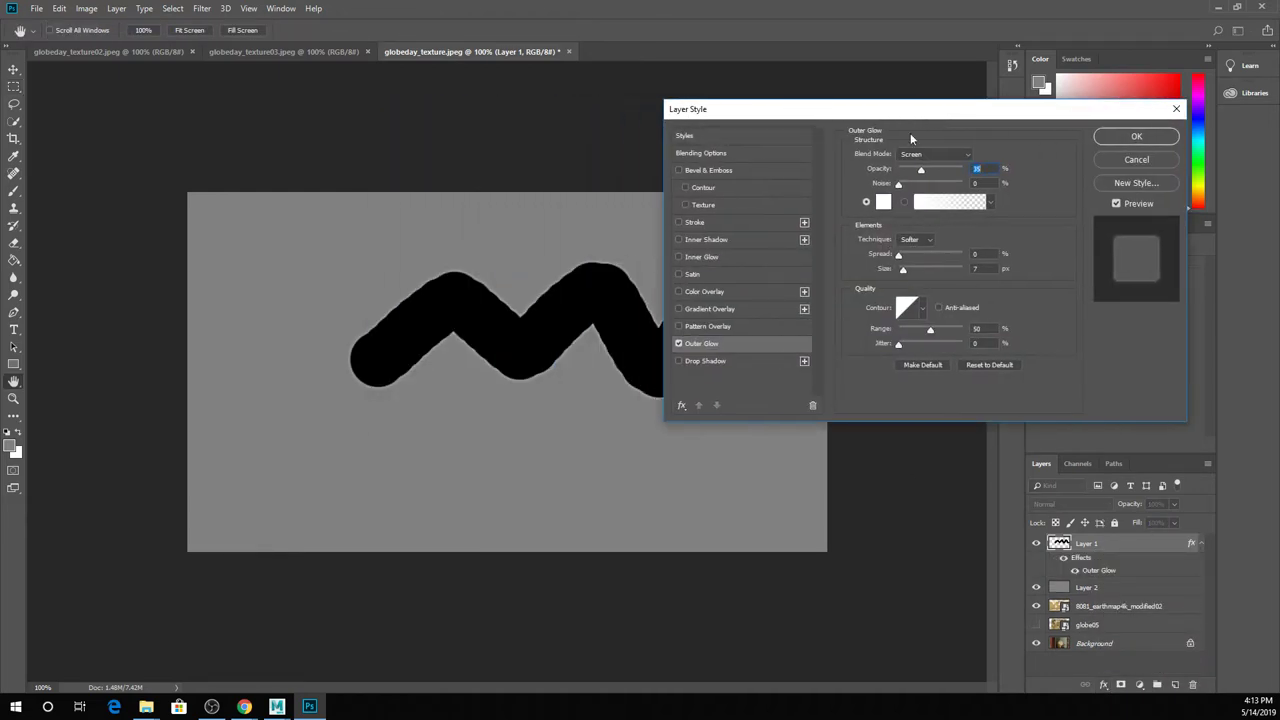
{"action": "left_click", "coordinate": [935, 154]}
{"action": "left_click", "coordinate": [927, 165]}
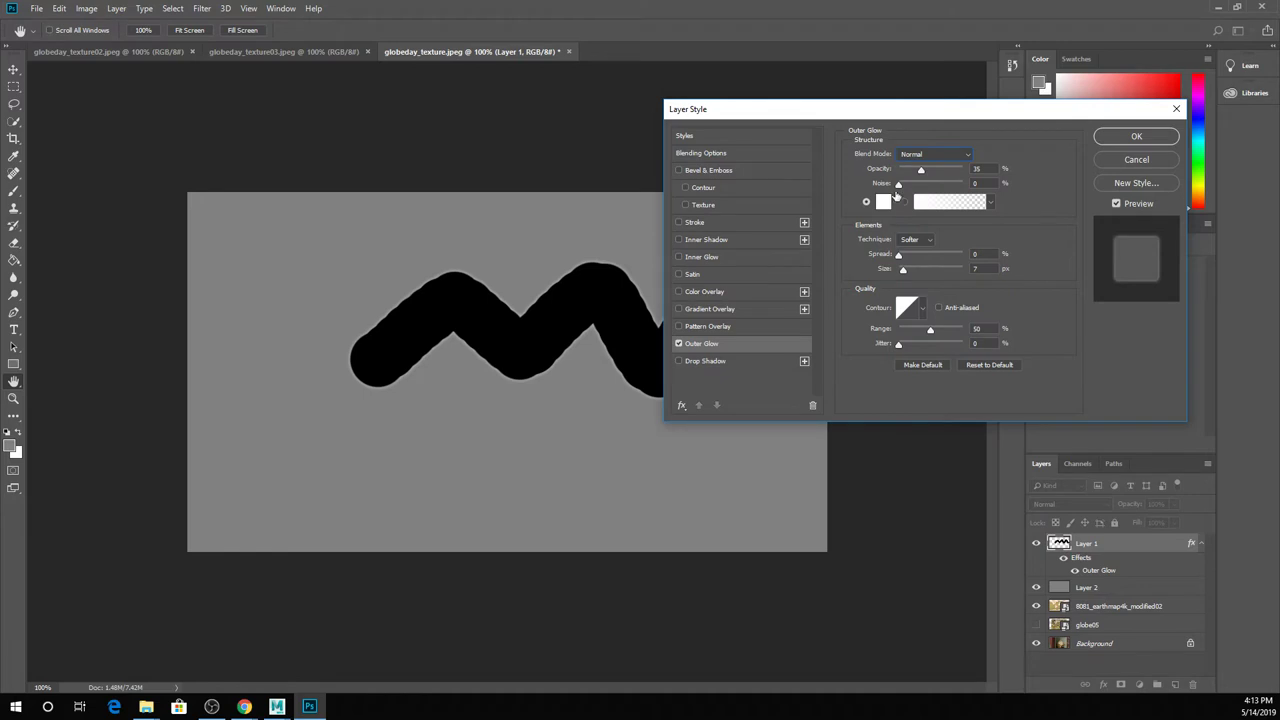
{"action": "left_click_drag", "start_coordinate": [926, 172], "coordinate": [943, 170]}
{"action": "mouse_move", "coordinate": [902, 269]}
{"action": "left_mouse_down"}
{"action": "mouse_move", "coordinate": [926, 272]}
{"action": "mouse_move", "coordinate": [902, 258]}
{"action": "left_mouse_up"}
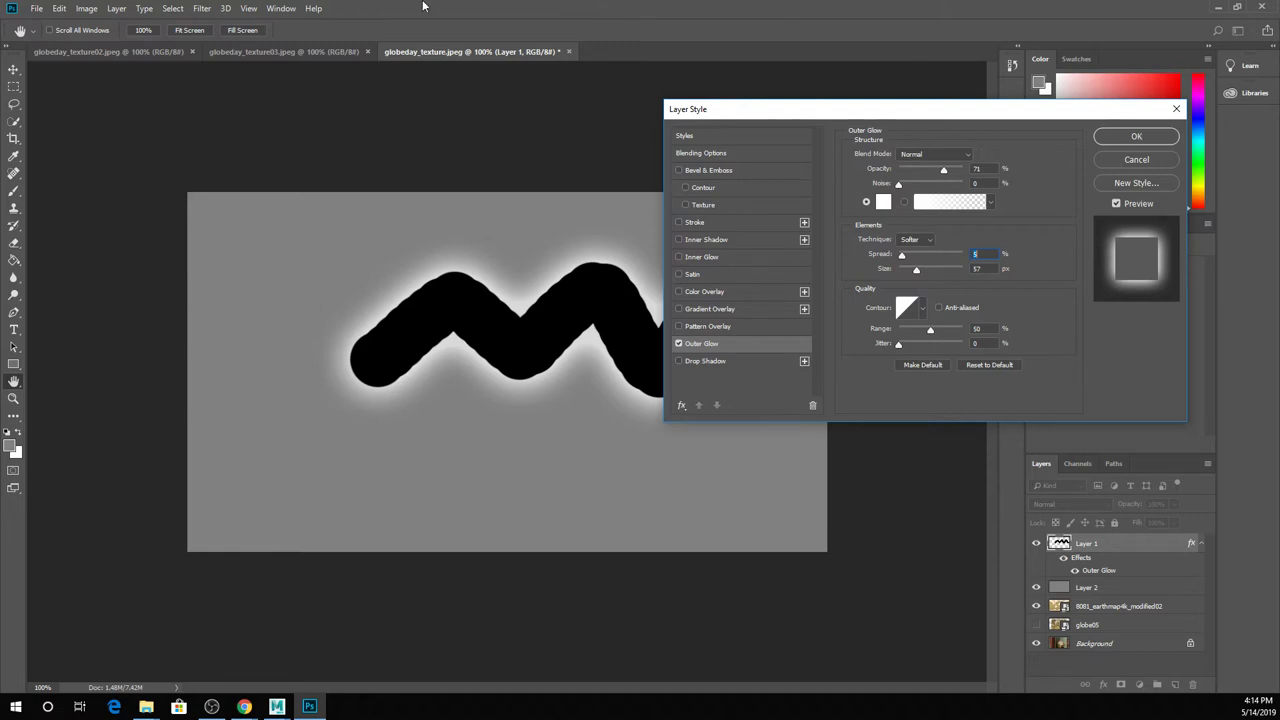
Switch to Chrome to compare the glow with the old globe photo, then return to Photoshop.
{"action": "key", "text": "alt+Tab"}
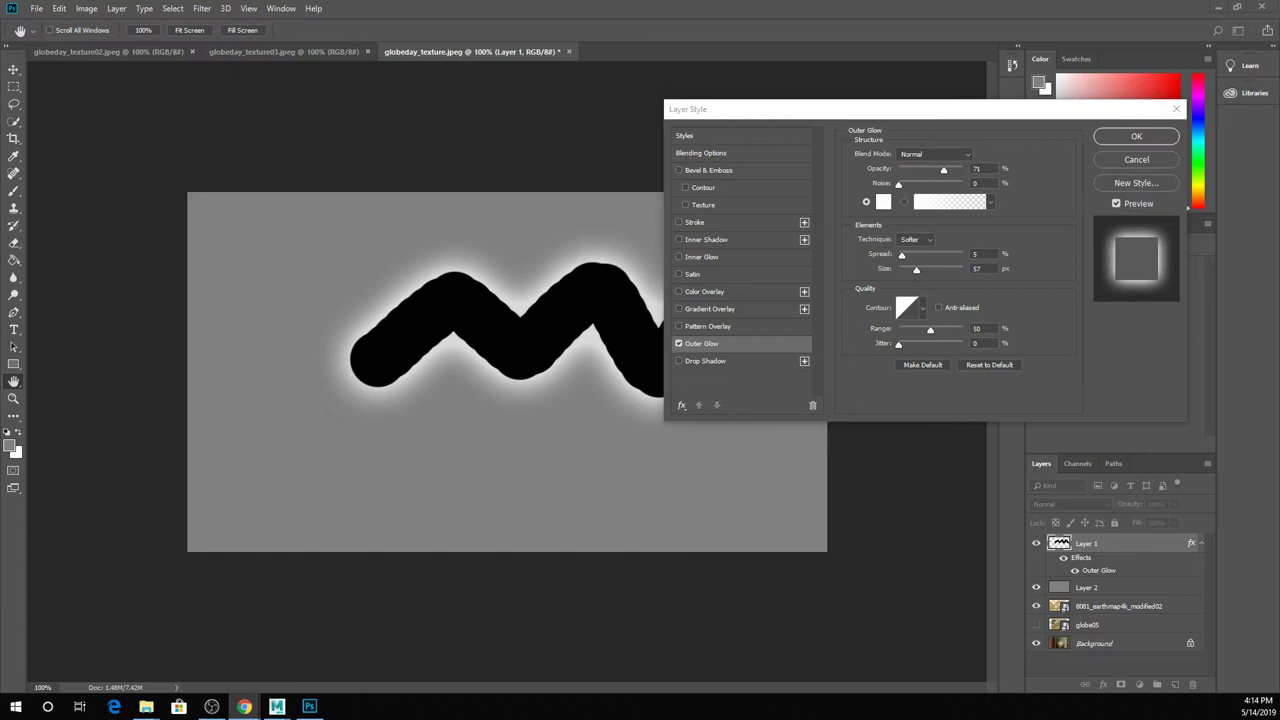
{"action": "left_click", "coordinate": [313, 706]}
{"action": "mouse_move", "coordinate": [311, 706]}
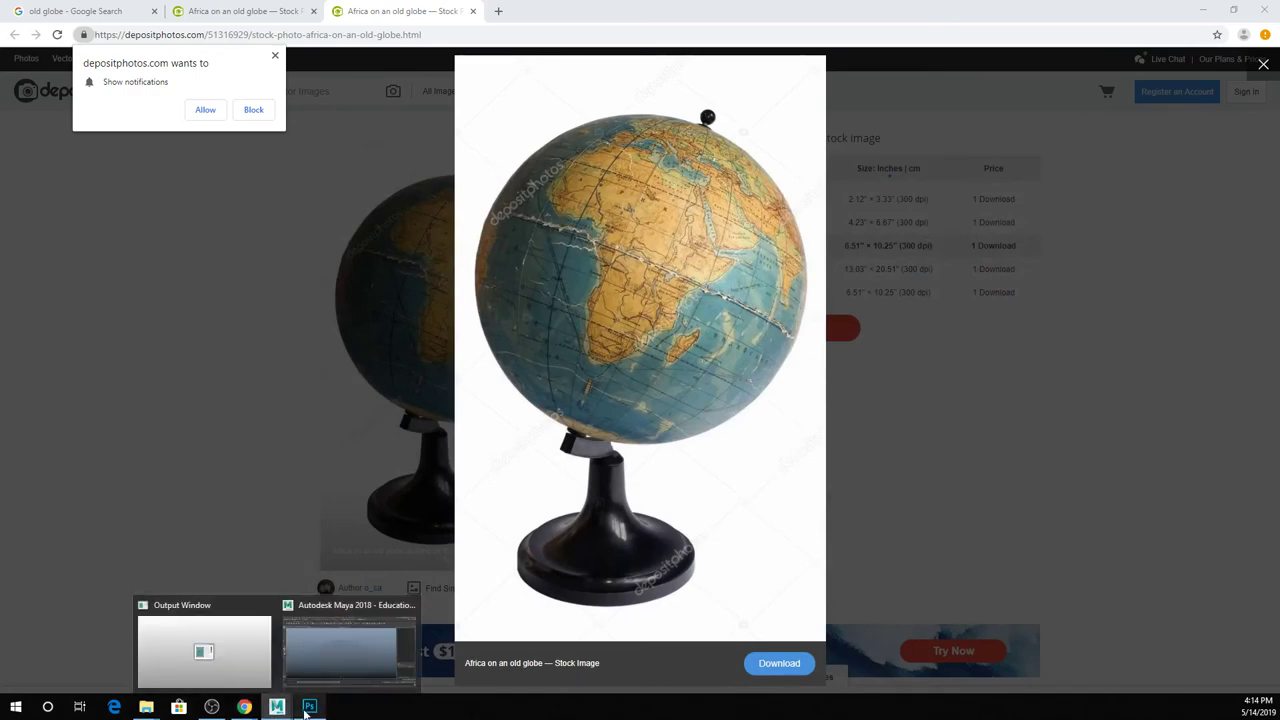
{"action": "left_click", "coordinate": [297, 612]}
Apply the Outer Glow style, then hide the zigzag, gray fill and 8081_earthmap4k_modified02 layers to reveal the globe render.
{"action": "left_click", "coordinate": [1136, 136]}
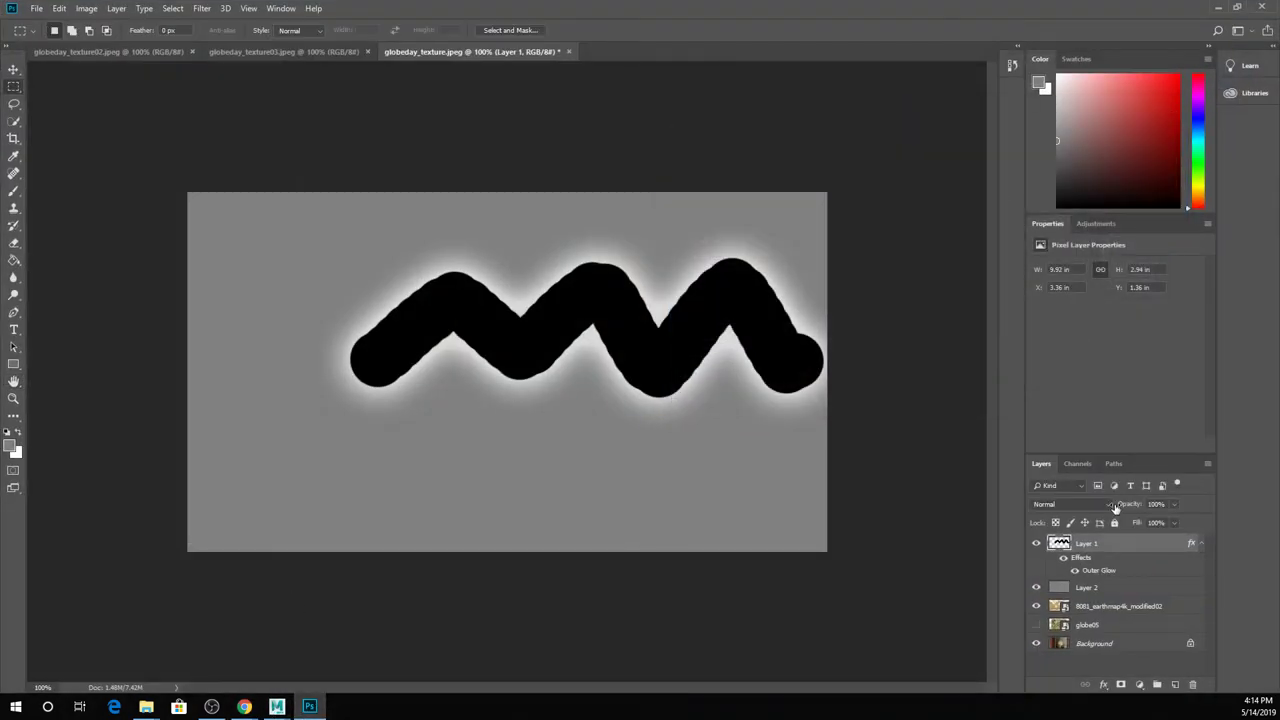
{"action": "left_click", "coordinate": [1036, 543]}
{"action": "left_click", "coordinate": [1036, 587]}
{"action": "left_click", "coordinate": [1036, 606]}
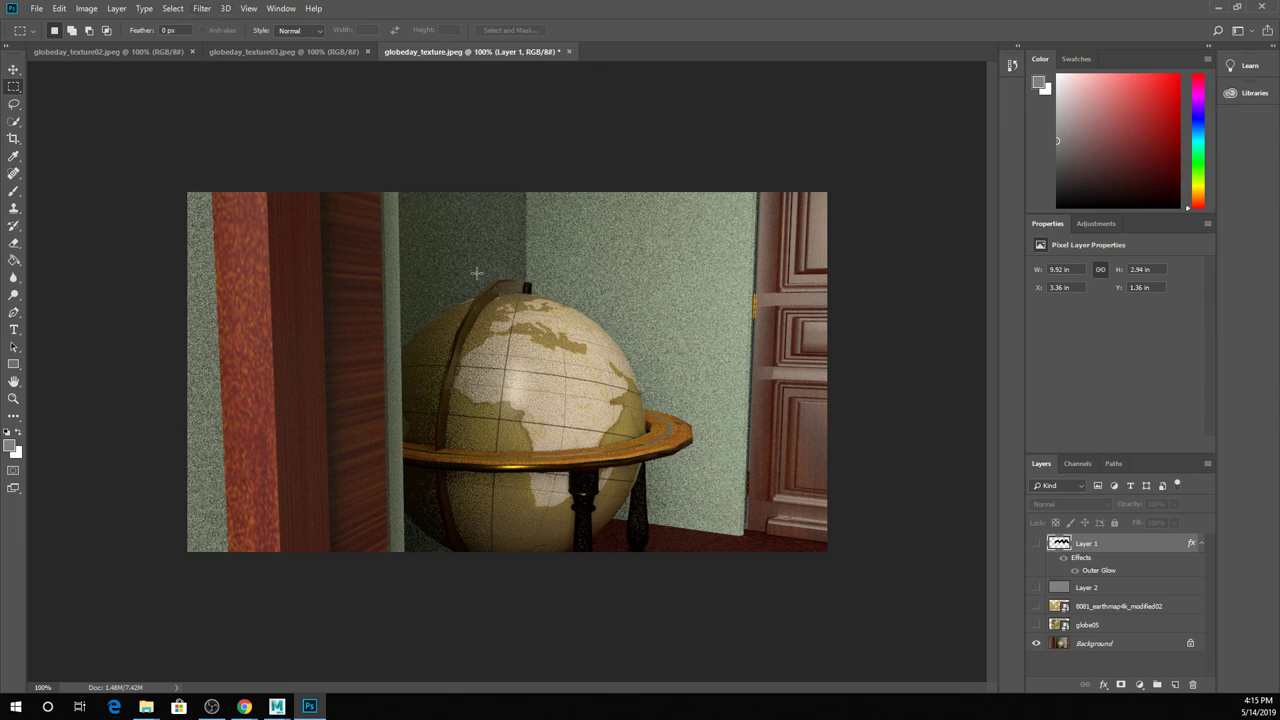
Close globeday_texture.jpeg without saving its changes, along with globeday_texture03.jpeg and globeday_texture02.jpeg.
{"action": "left_click", "coordinate": [568, 51]}
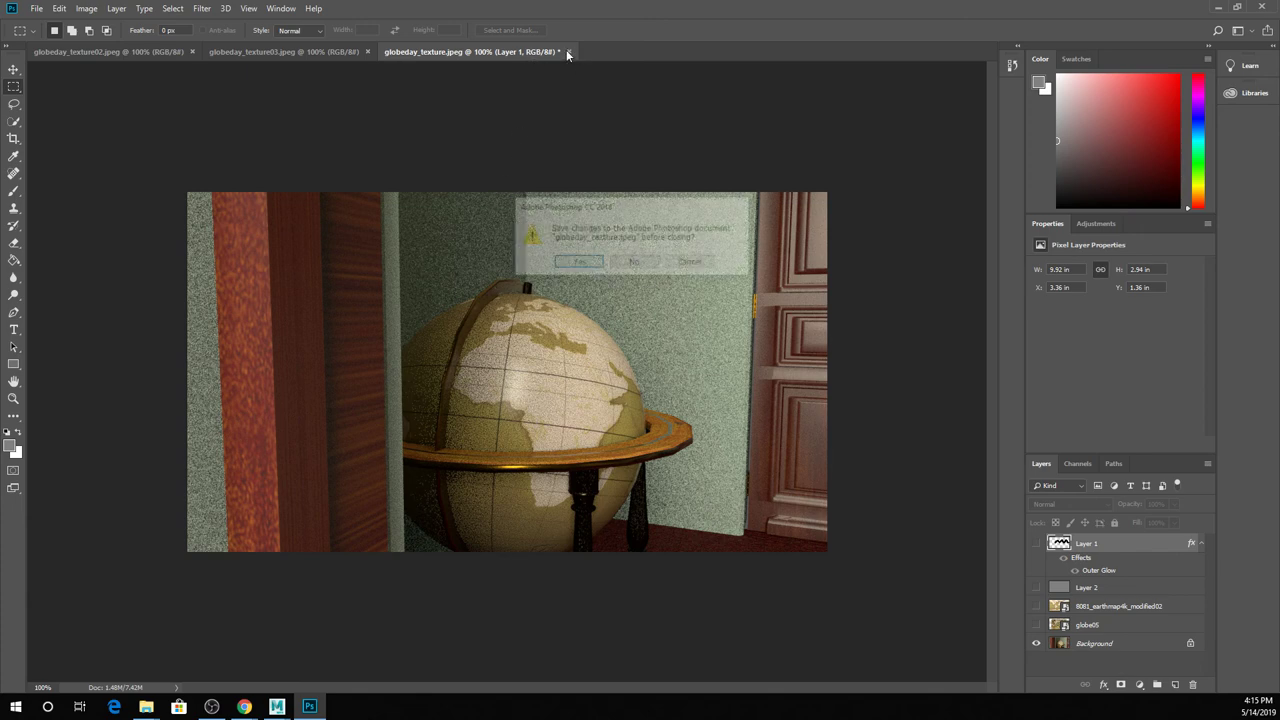
{"action": "left_click", "coordinate": [622, 262]}
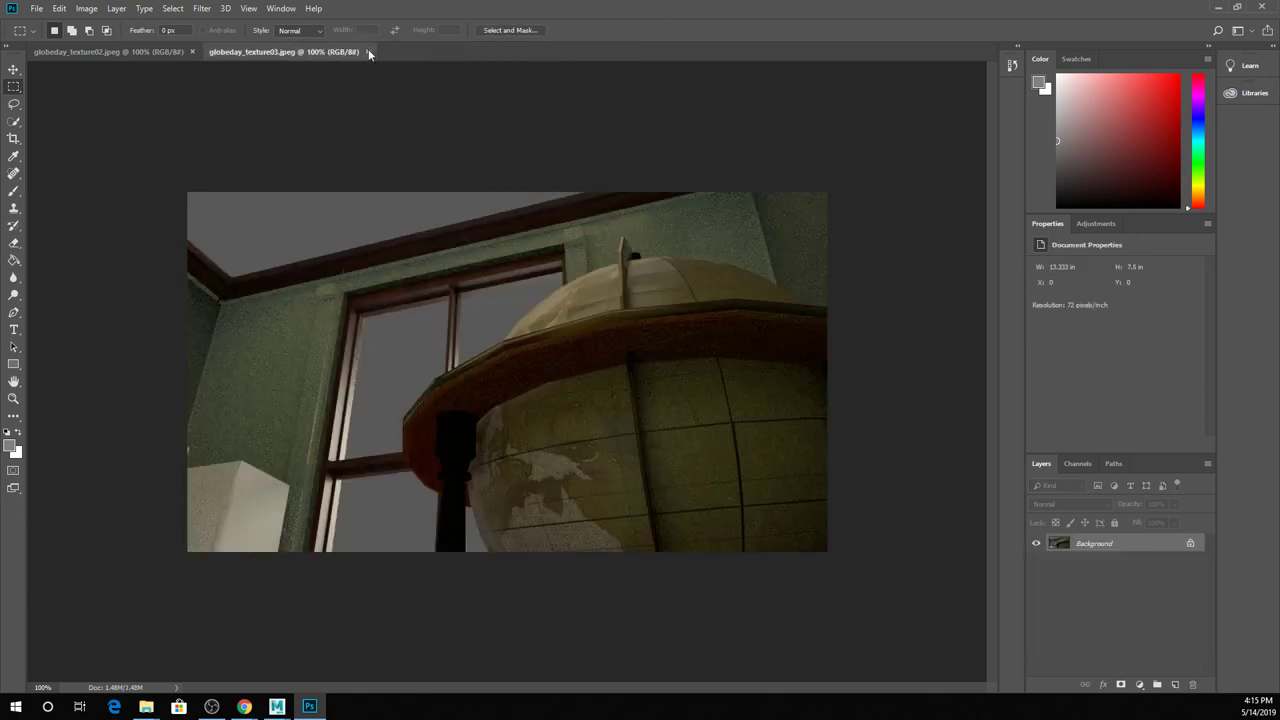
{"action": "left_click", "coordinate": [368, 52]}
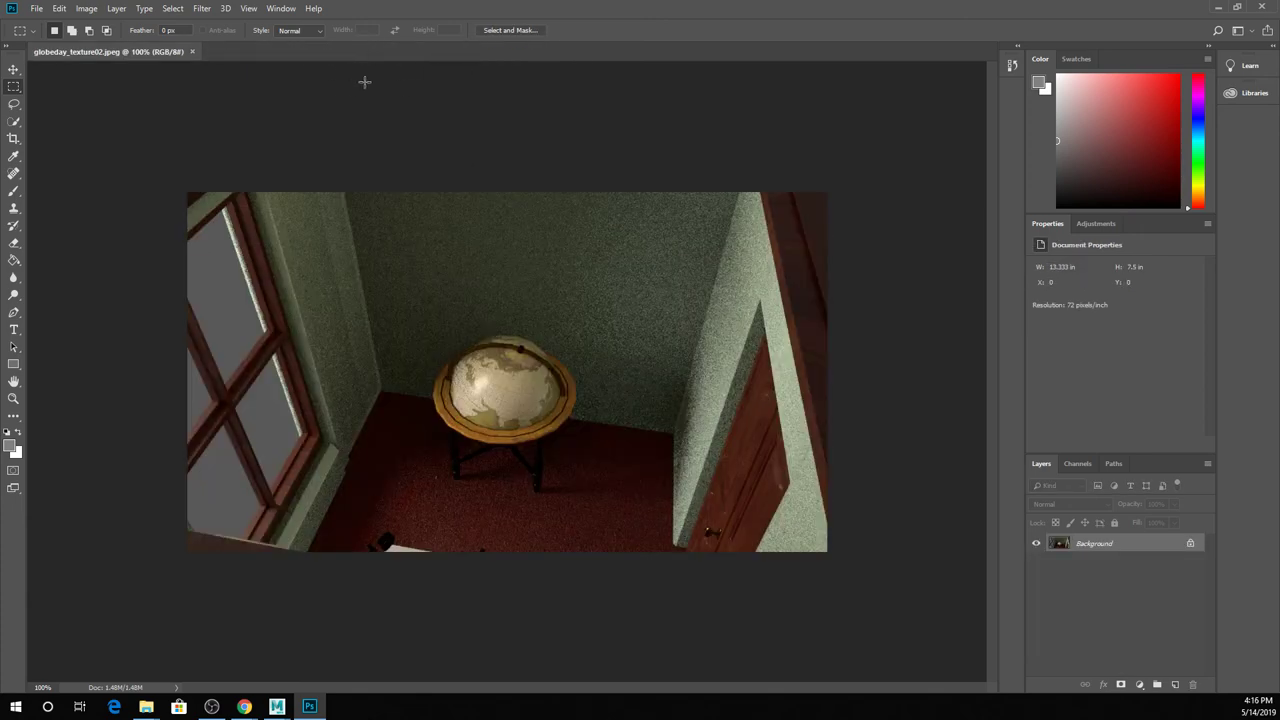
{"action": "left_click", "coordinate": [193, 52]}
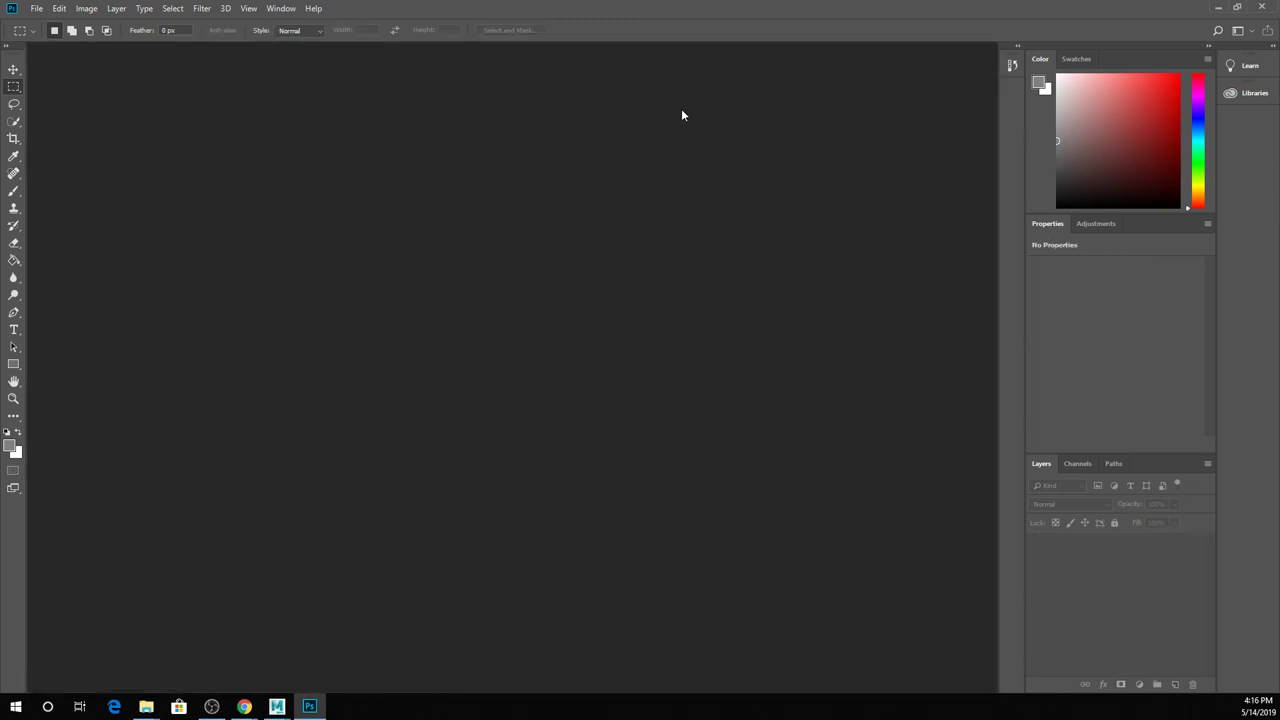
Minimize Photoshop, close the old globe search and stock photo pages in Chrome, and switch to the empty Maya scene.
{"action": "left_click", "coordinate": [1217, 7]}
{"action": "left_click", "coordinate": [473, 11]}
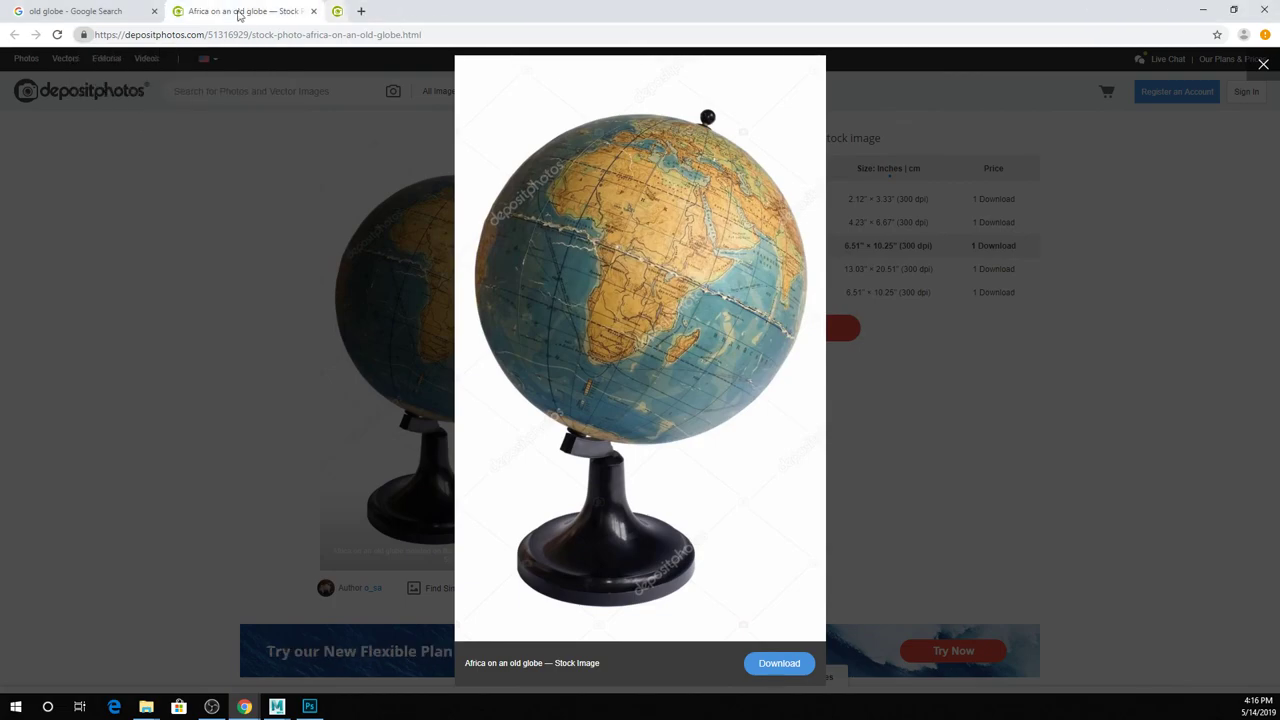
{"action": "left_click", "coordinate": [313, 11]}
{"action": "left_click", "coordinate": [155, 10]}
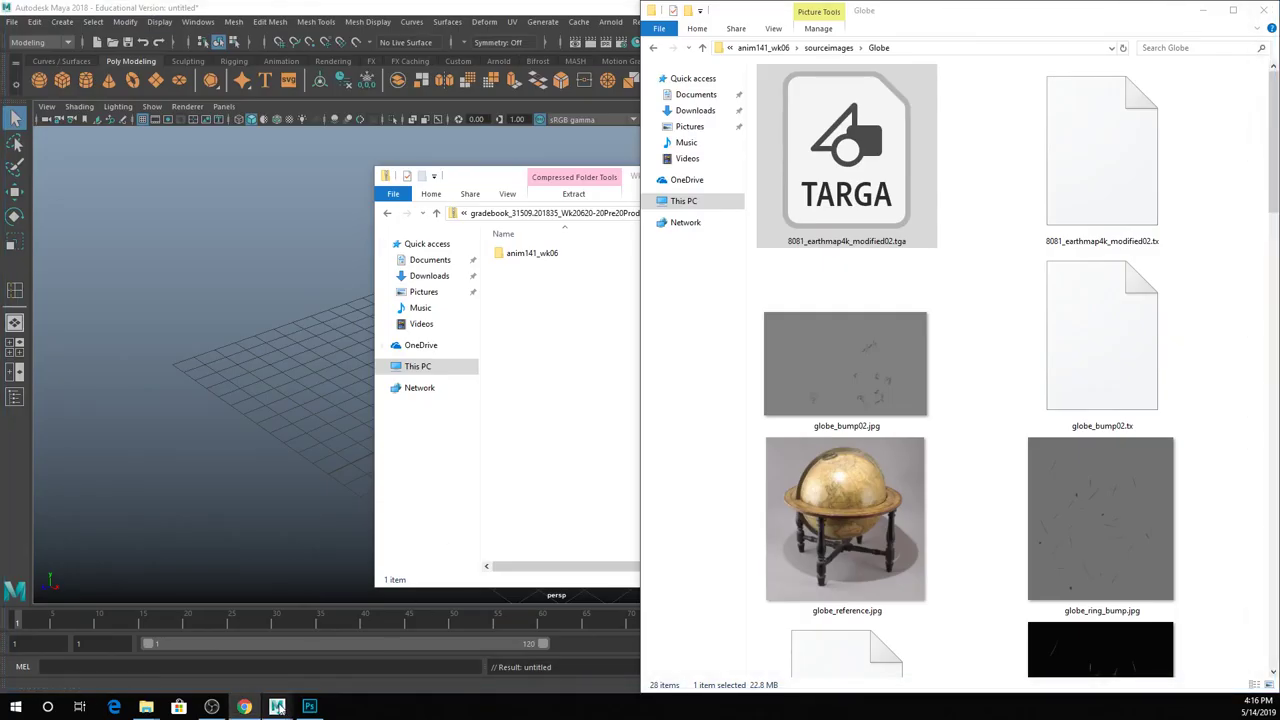
{"action": "mouse_move", "coordinate": [281, 706]}
{"action": "left_click", "coordinate": [320, 608]}
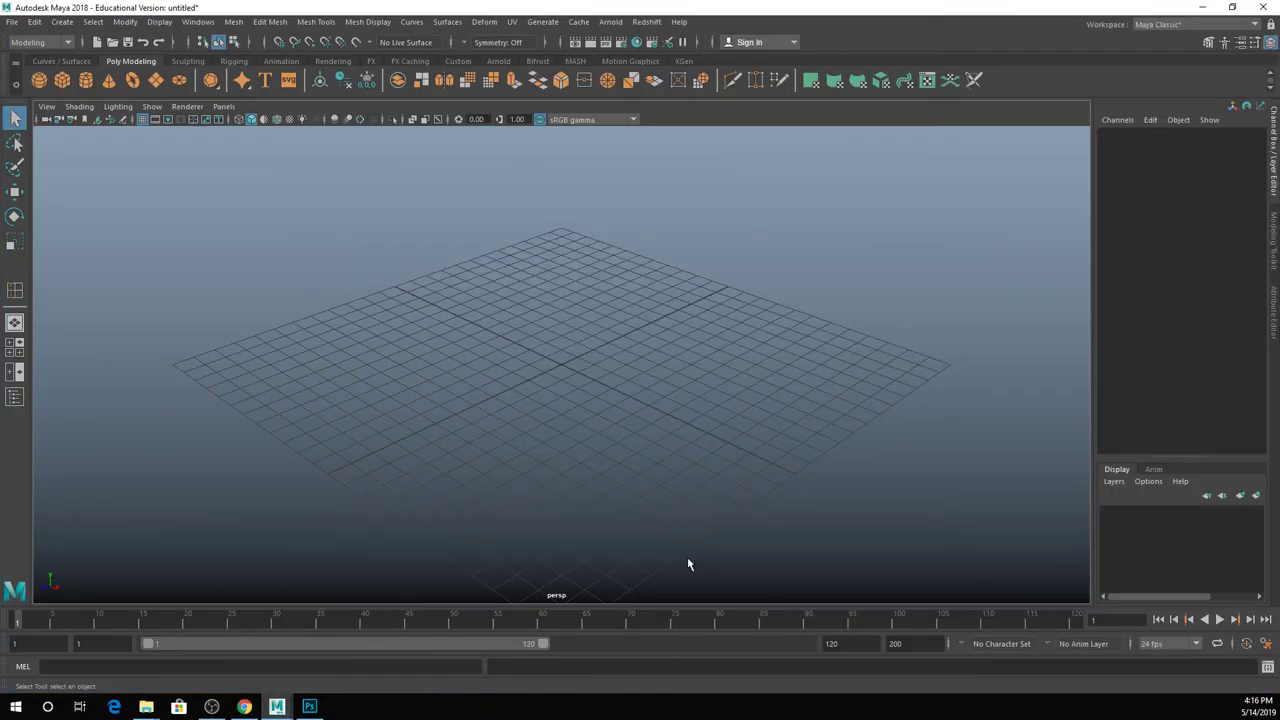